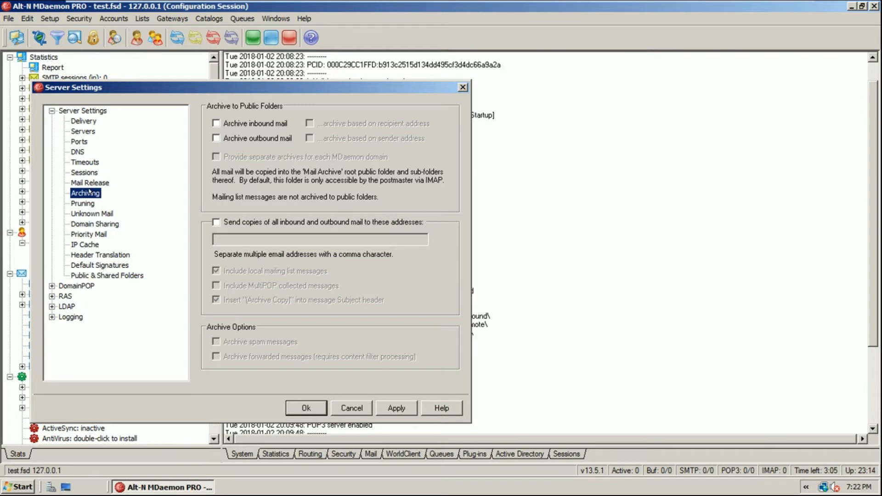
pyautogui.click(232, 124)
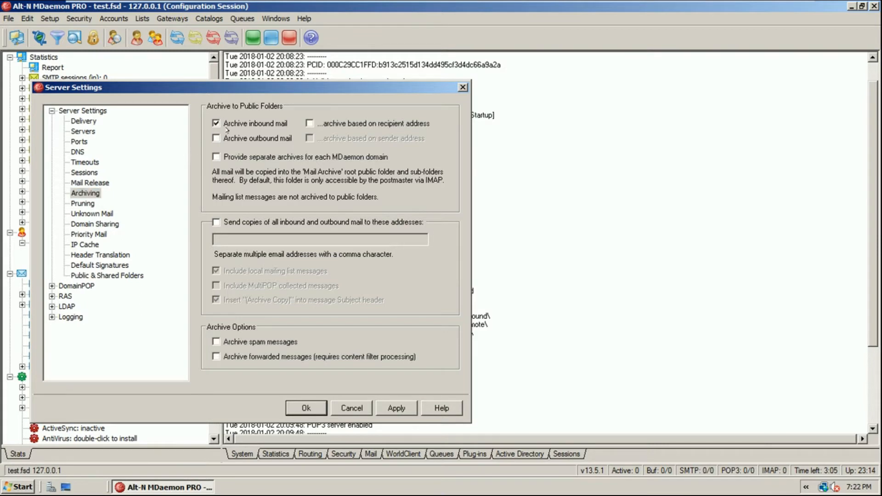
pyautogui.click(233, 137)
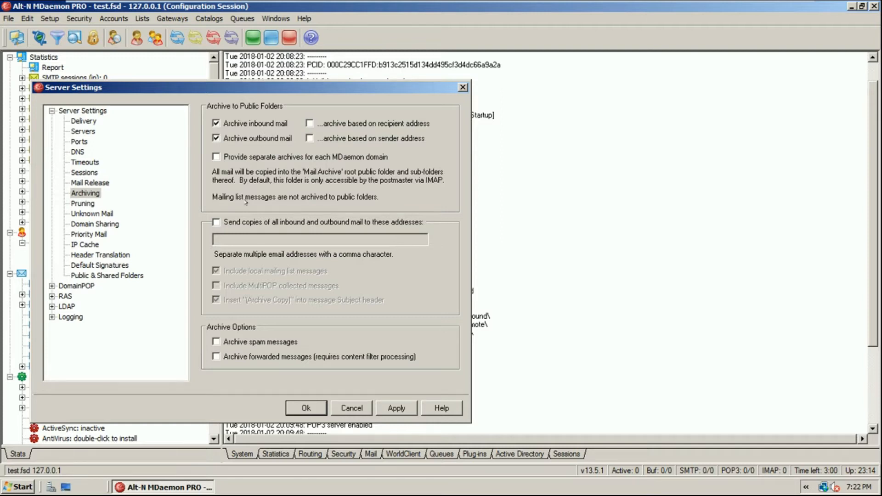
pyautogui.click(250, 222)
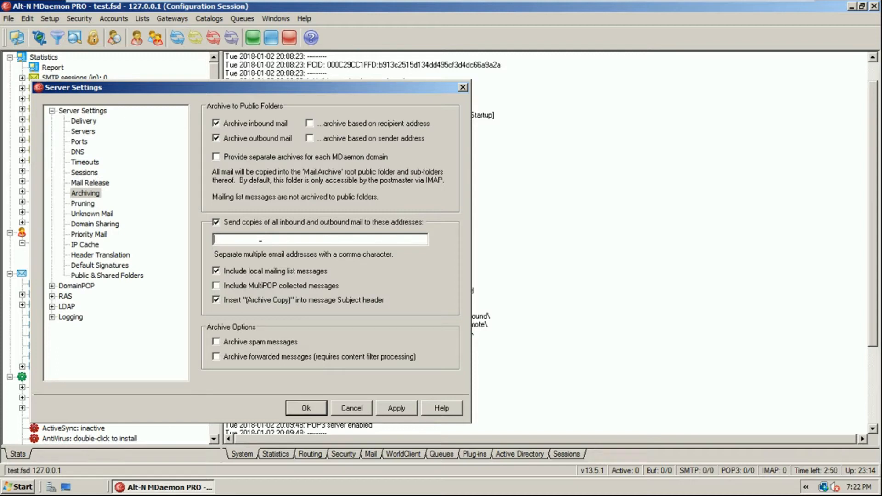
pyautogui.write('backup@l')
pyautogui.press('BackSpace')
pyautogui.press('BackSpace')
pyautogui.press('BackSpace')
pyautogui.press('BackSpace')
pyautogui.press('BackSpace')
pyautogui.press('BackSpace')
pyautogui.press('BackSpace')
pyautogui.write('archive@test.fsd')
pyautogui.click(295, 283)
# Archive spam and forwarded messages too, and split archives by recipient and sender address
pyautogui.click(268, 344)
pyautogui.click(268, 356)
pyautogui.click(402, 139)
pyautogui.click(363, 124)
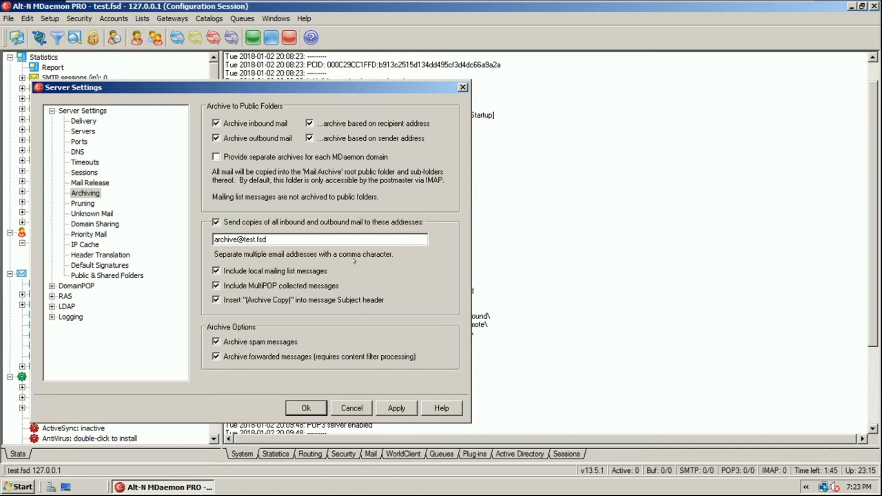
pyautogui.moveTo(269, 239); pyautogui.dragTo(165, 264)
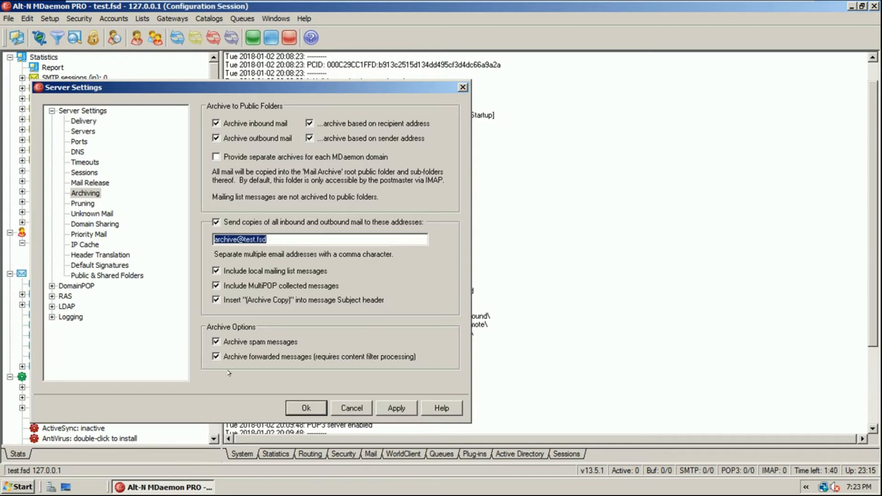
pyautogui.press('End')
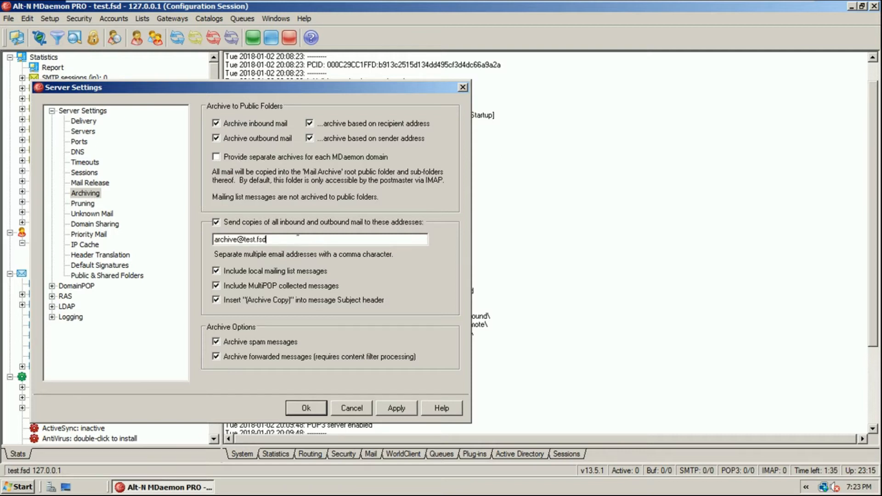
pyautogui.hotkey('shift', 'Home')
pyautogui.press('End')
pyautogui.hotkey('shift', 'Home')
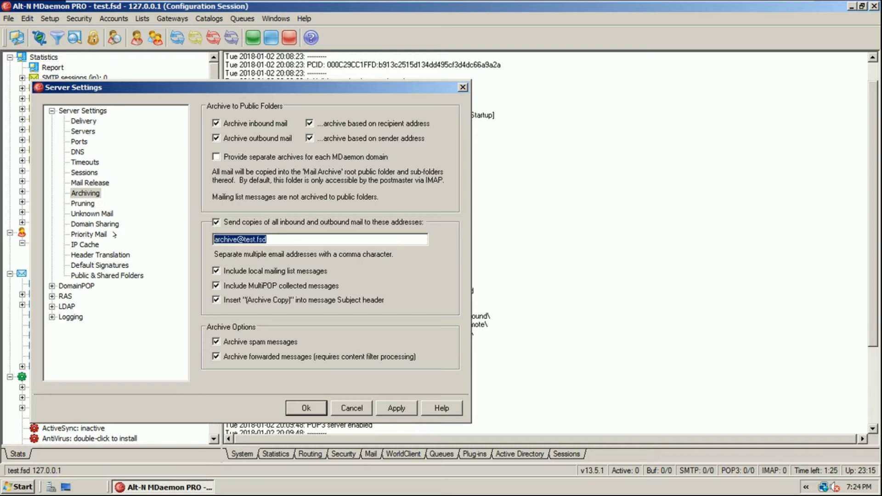
pyautogui.click(275, 239)
pyautogui.moveTo(293, 238); pyautogui.dragTo(198, 231)
# Make sure Archive outbound mail ends up checked after toggling it
pyautogui.click(257, 137)
pyautogui.click(257, 137)
pyautogui.click(252, 138)
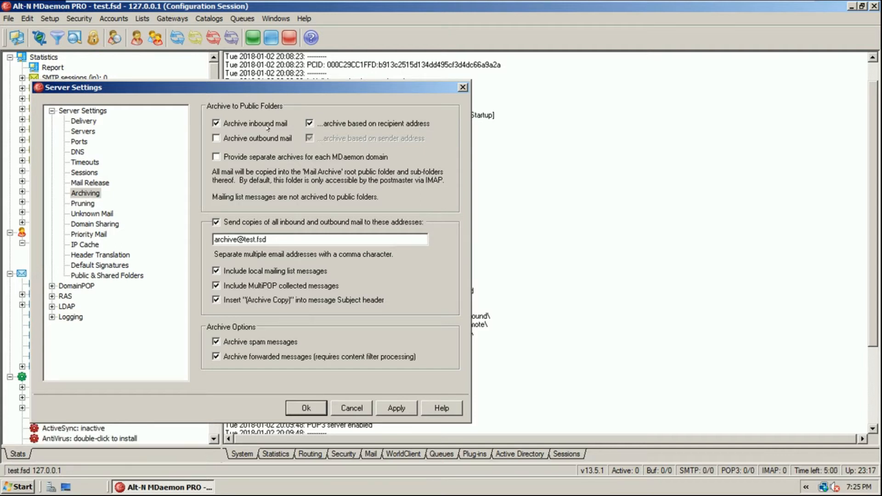
pyautogui.click(246, 138)
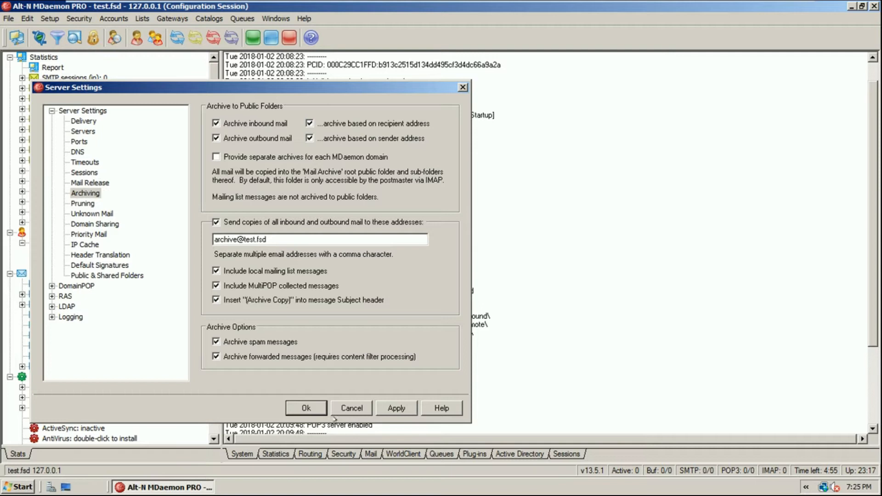
# Apply the archiving settings and go to the Pruning page
pyautogui.click(396, 408)
pyautogui.click(492, 283)
pyautogui.click(84, 203)
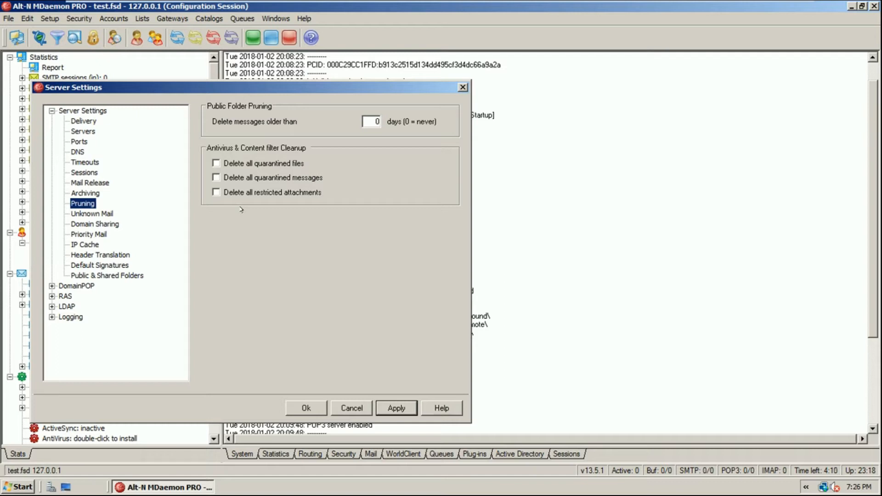
# Set public folder pruning to delete messages older than 15 days, leaving quarantine cleanup unchecked
pyautogui.doubleClick(377, 122)
pyautogui.write('15')
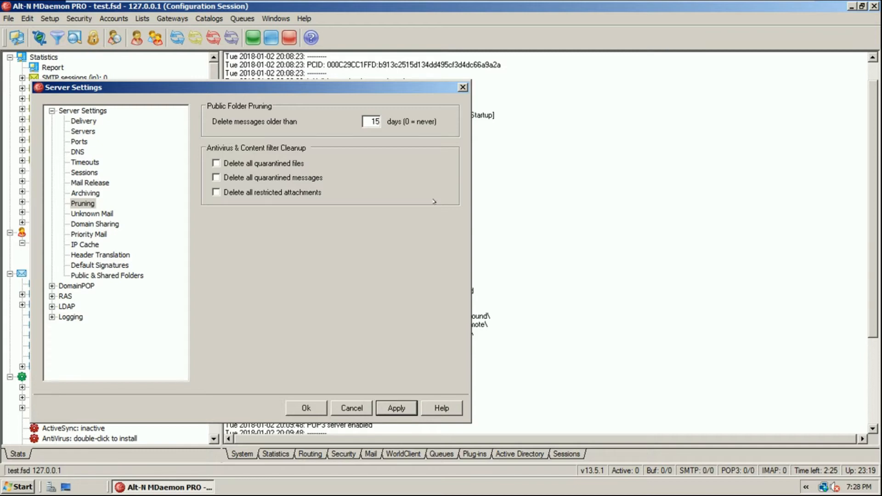
pyautogui.click(284, 162)
pyautogui.click(264, 164)
pyautogui.moveTo(371, 122); pyautogui.dragTo(413, 122)
pyautogui.click(88, 206)
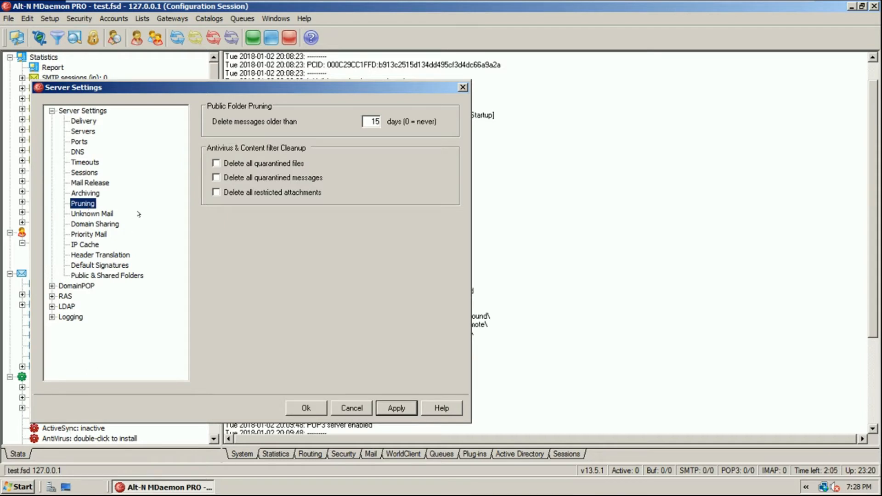
pyautogui.click(98, 214)
# Review the Unknown Mail options, keeping return-to-sender enabled and the advanced options off
pyautogui.click(216, 121)
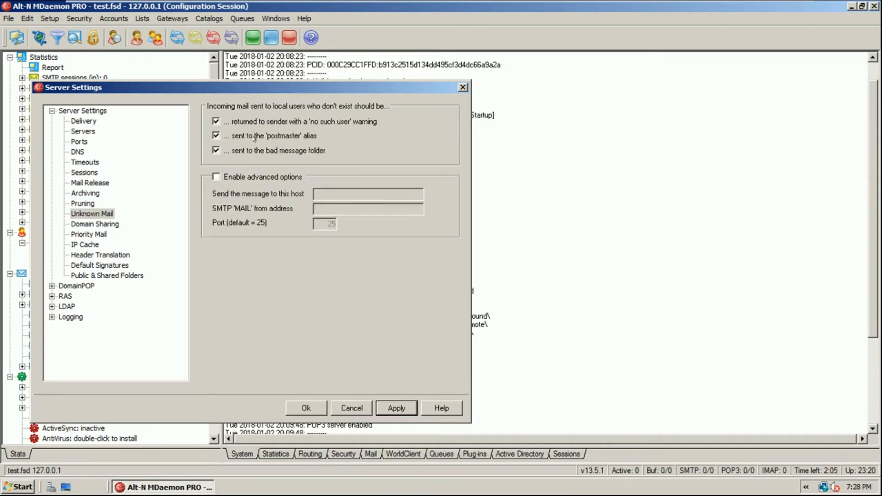
pyautogui.click(266, 177)
pyautogui.click(275, 177)
pyautogui.click(271, 177)
pyautogui.click(264, 178)
pyautogui.click(82, 203)
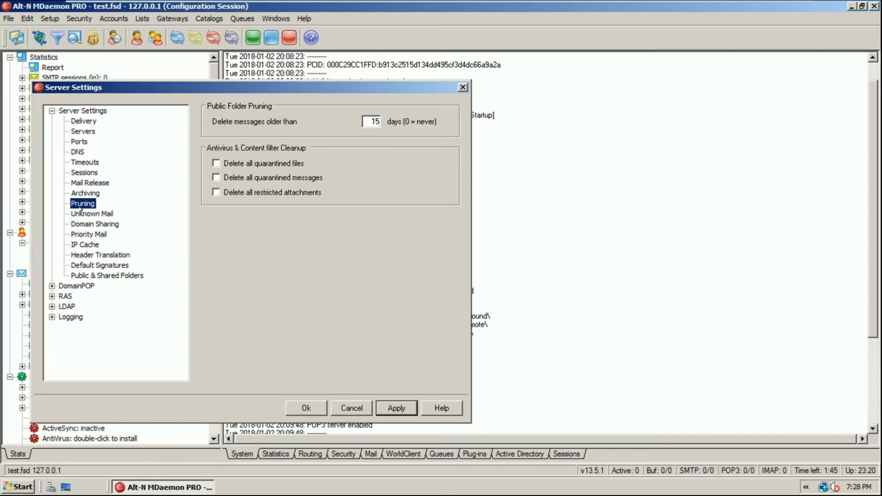
pyautogui.click(81, 212)
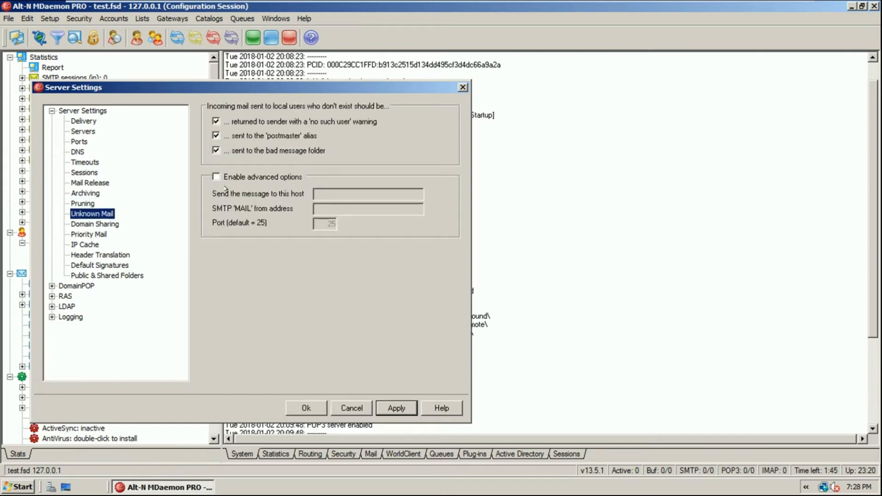
pyautogui.click(301, 121)
pyautogui.click(353, 121)
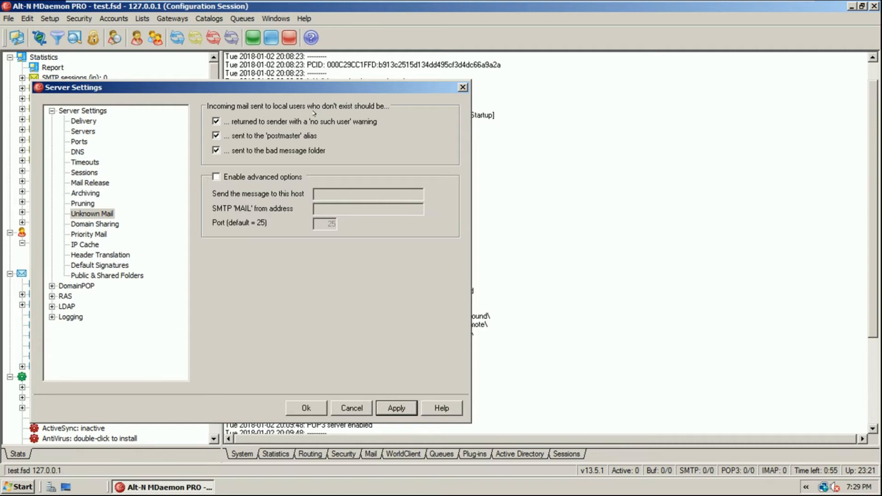
pyautogui.click(102, 224)
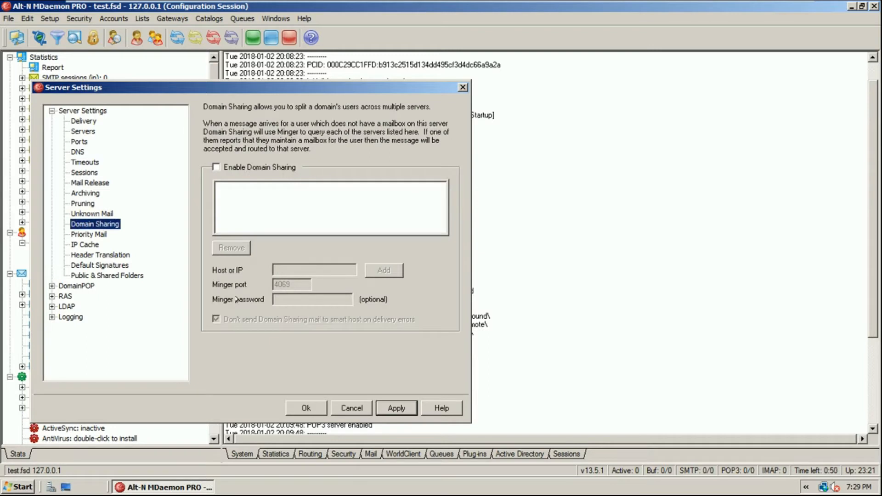
# Tick Enable Domain Sharing and select the Host or IP field
pyautogui.click(236, 168)
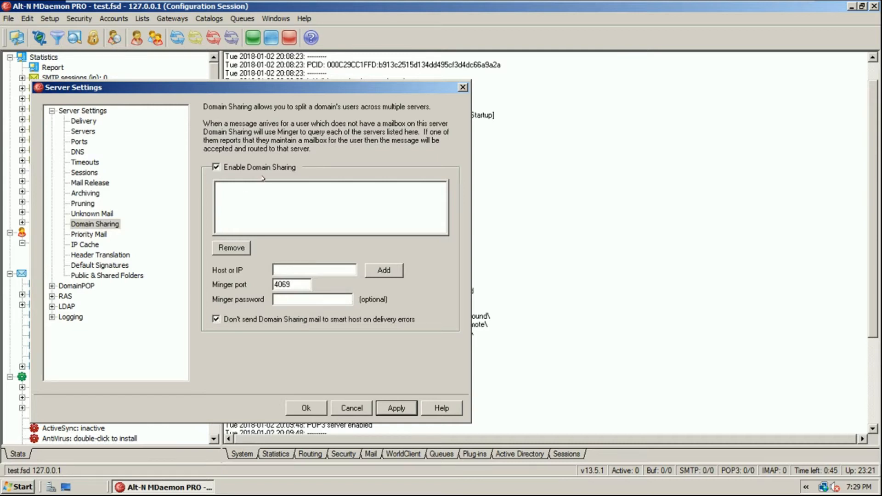
pyautogui.click(385, 268)
pyautogui.click(309, 270)
# Add server 192.168.10.8 to the Domain Sharing list and apply the change
pyautogui.click(310, 270)
pyautogui.write('192.168')
pyautogui.press('BackSpace')
pyautogui.press('BackSpace')
pyautogui.press('BackSpace')
pyautogui.press('BackSpace')
pyautogui.press('BackSpace')
pyautogui.press('BackSpace')
pyautogui.press('BackSpace')
pyautogui.write('192.168.1.0')
pyautogui.press('BackSpace')
pyautogui.press('BackSpace')
pyautogui.write('0.8')
pyautogui.click(379, 274)
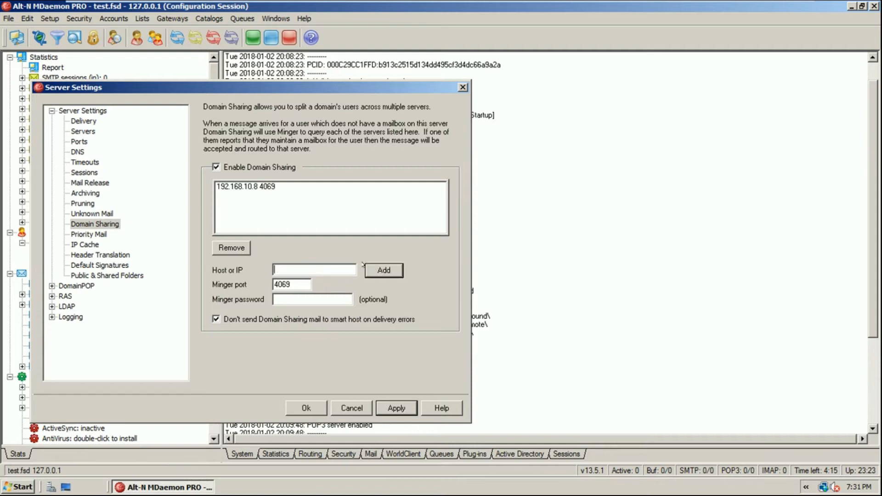
pyautogui.click(396, 408)
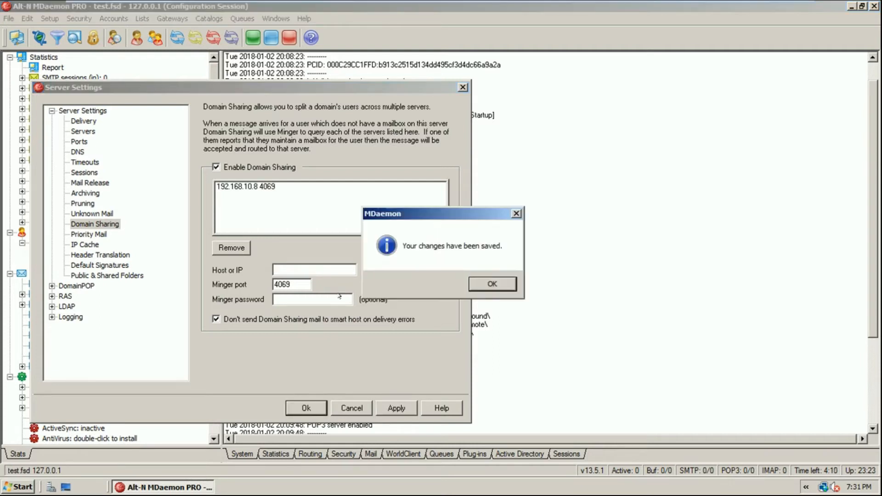
pyautogui.click(479, 285)
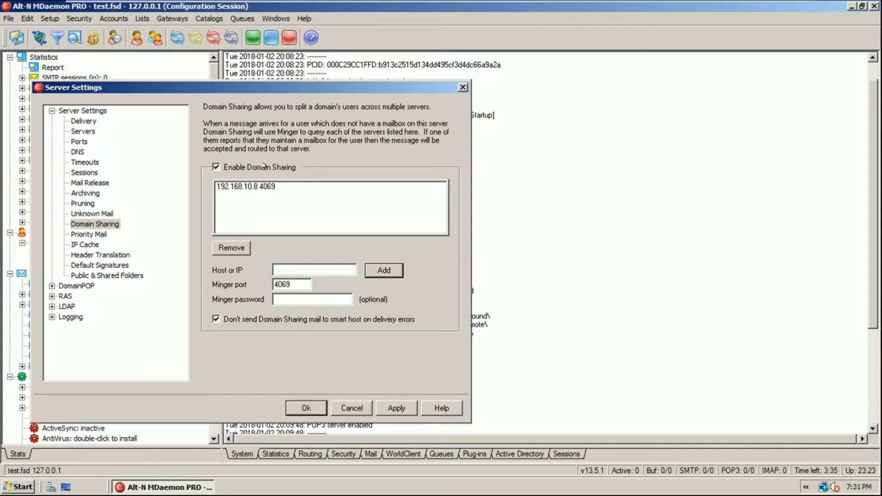
# Disable Domain Sharing and step through Priority Mail, IP Cache and Header Translation to Default Signatures
pyautogui.click(264, 167)
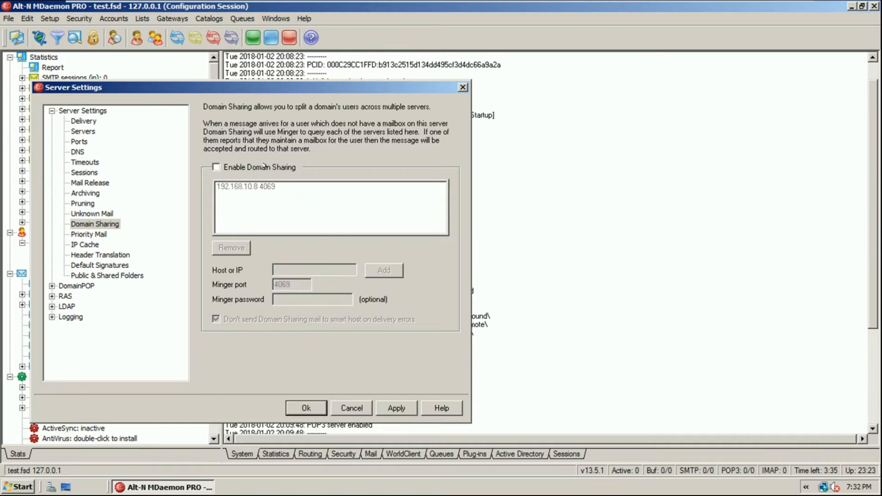
pyautogui.click(96, 229)
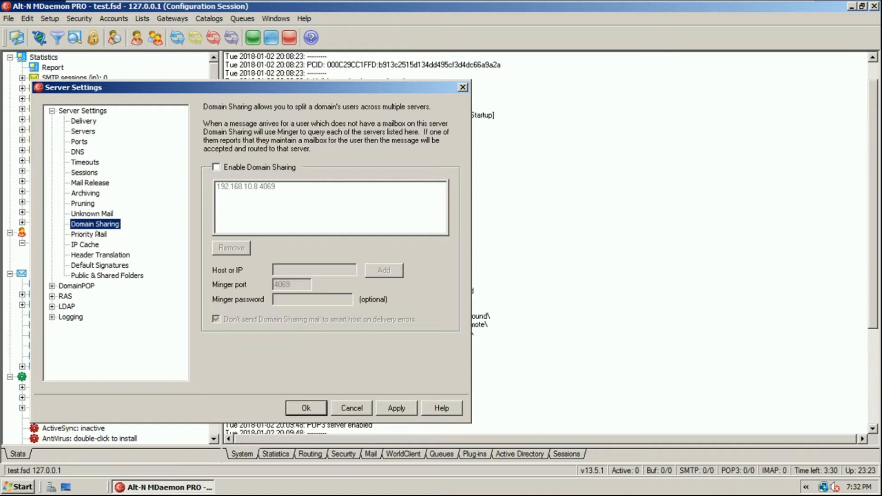
pyautogui.click(98, 234)
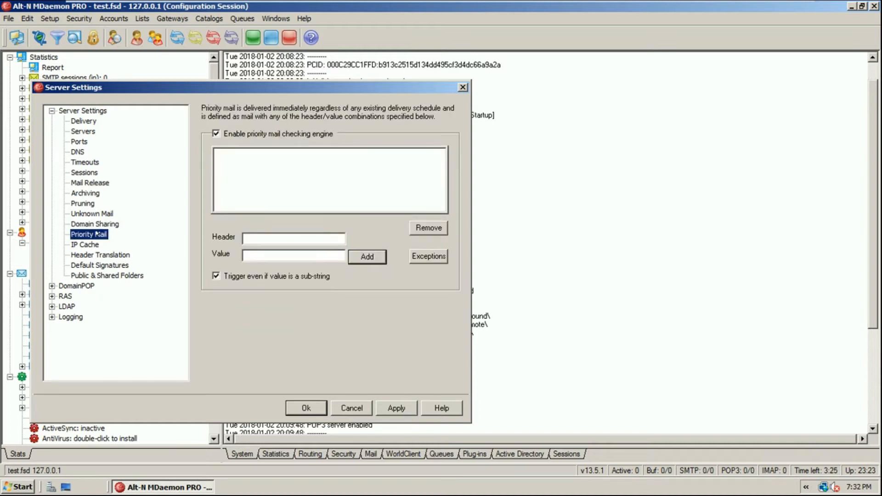
pyautogui.click(101, 247)
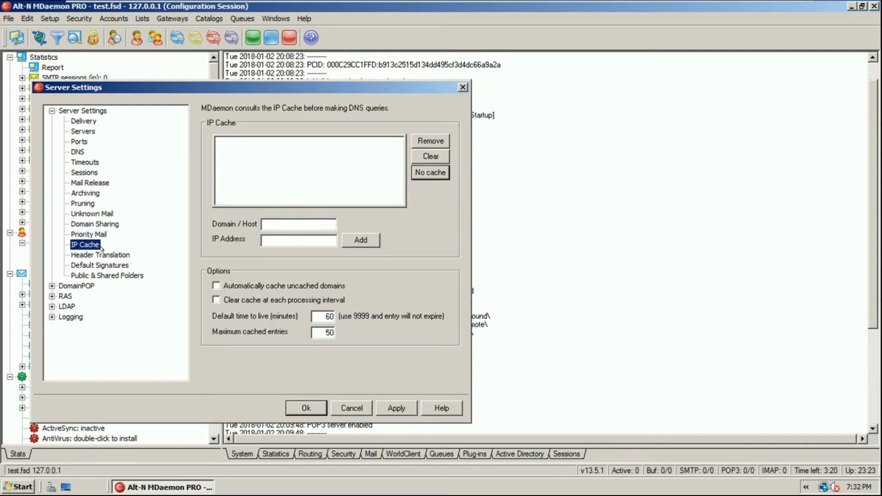
pyautogui.click(110, 256)
pyautogui.click(103, 266)
pyautogui.click(105, 255)
pyautogui.click(105, 266)
pyautogui.click(260, 293)
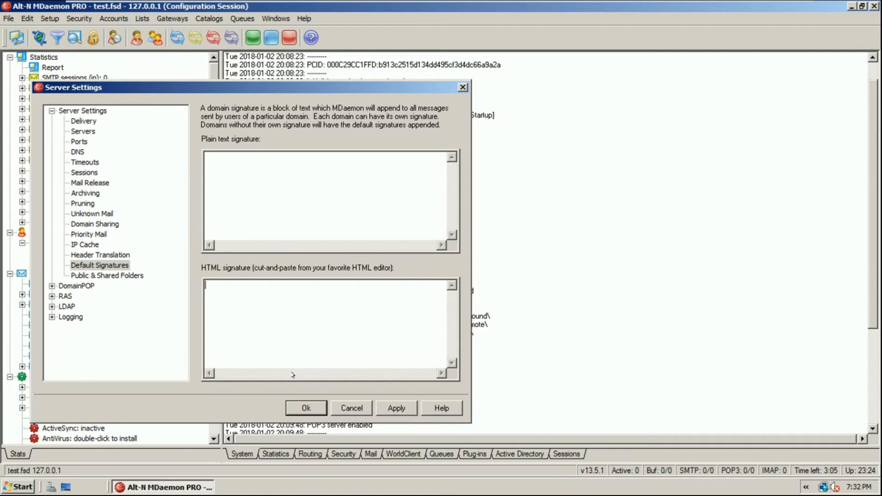
# Enter 'Pakistan Zindabaad' as the HTML signature and apply the change
pyautogui.write('Pakistan Zindabaad')
pyautogui.click(394, 409)
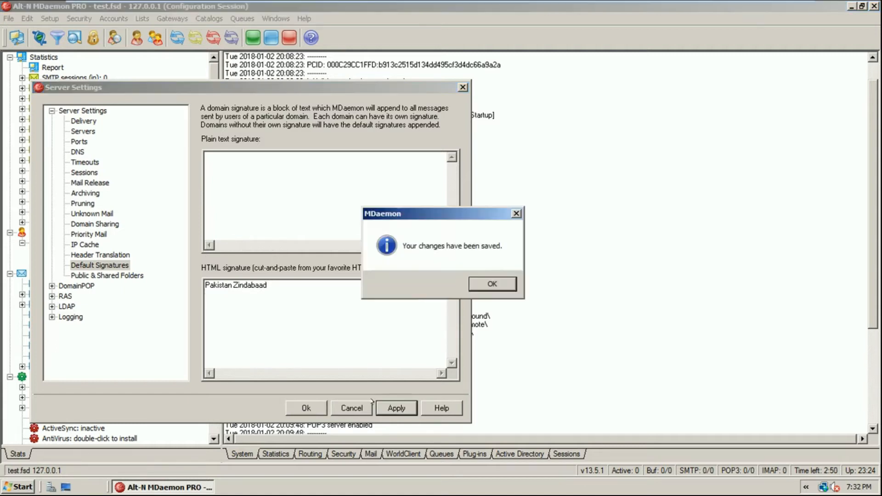
pyautogui.press('Return')
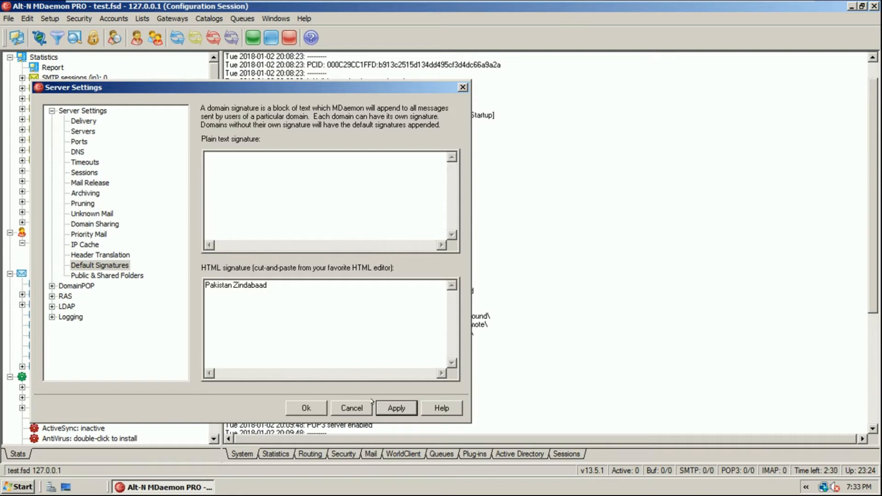
# Highlight and deselect the 'Pakistan Zindabaad' signature text several times
pyautogui.moveTo(314, 297); pyautogui.dragTo(136, 277)
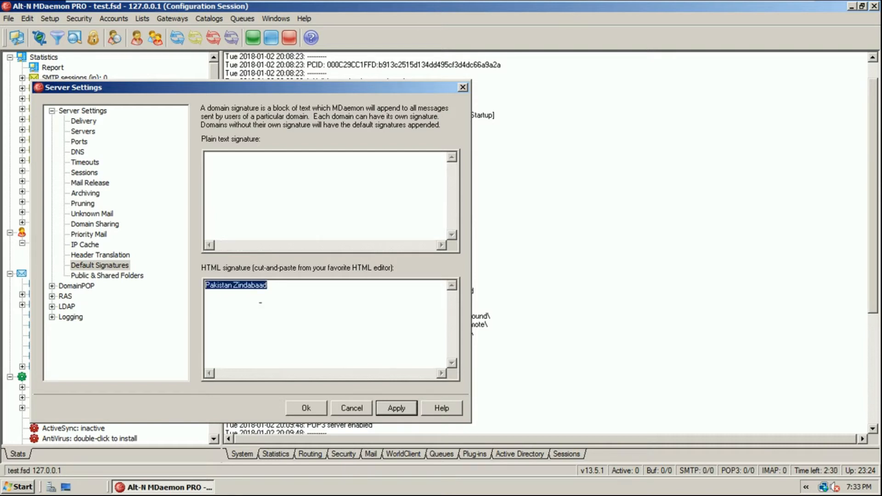
pyautogui.click(296, 289)
pyautogui.moveTo(298, 289); pyautogui.dragTo(198, 281)
pyautogui.click(304, 287)
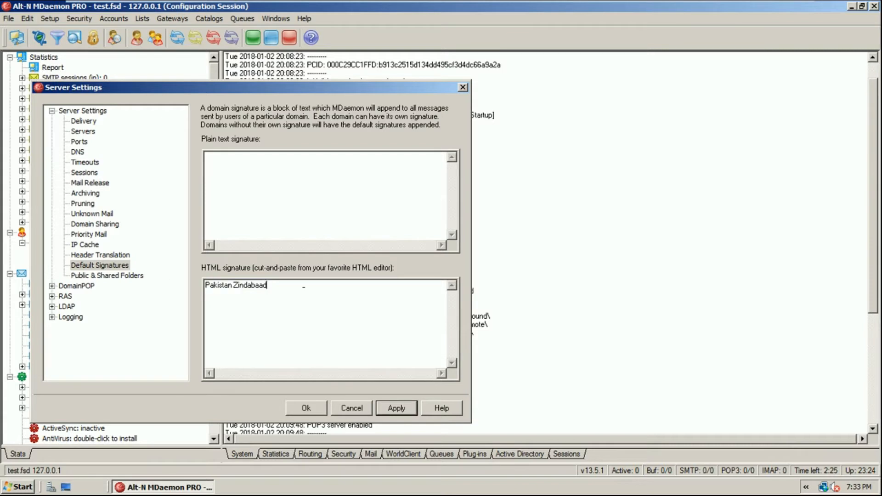
pyautogui.moveTo(324, 292); pyautogui.dragTo(202, 284)
pyautogui.click(299, 287)
pyautogui.moveTo(300, 287); pyautogui.dragTo(165, 287)
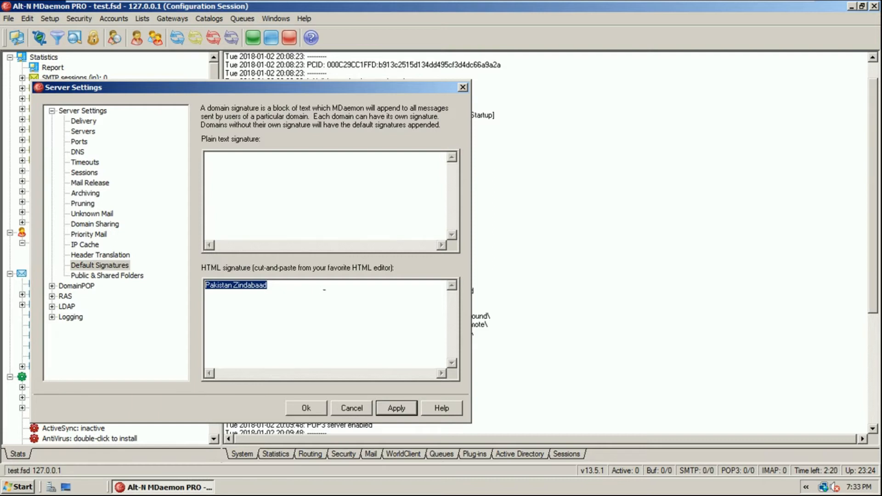
pyautogui.click(370, 289)
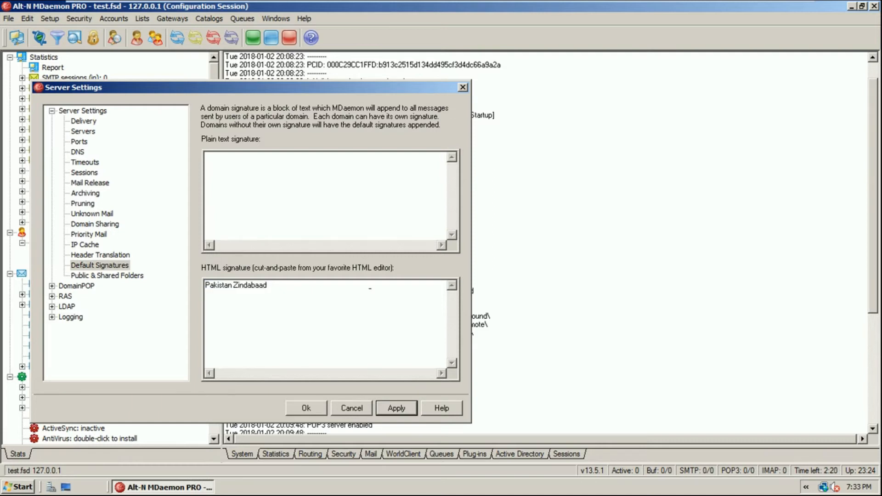
# Apply settings from the Public & Shared Folders page, then open Computer from the Start menu
pyautogui.click(113, 276)
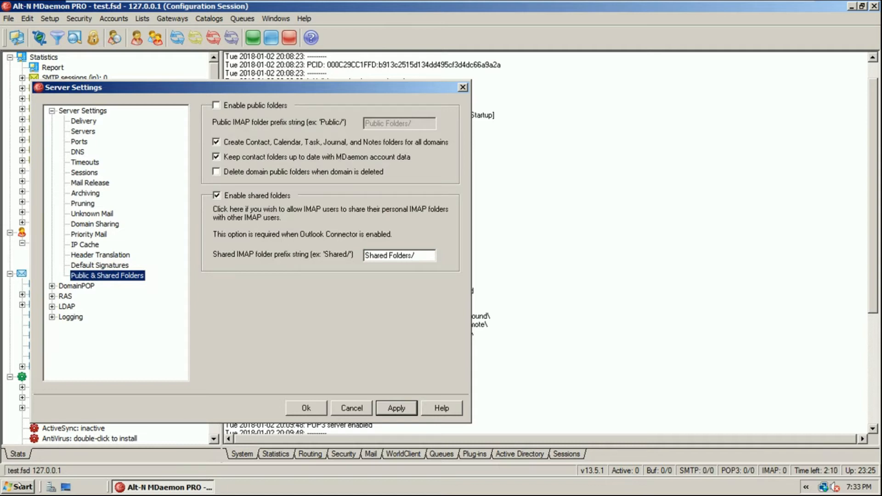
pyautogui.click(384, 409)
pyautogui.click(501, 281)
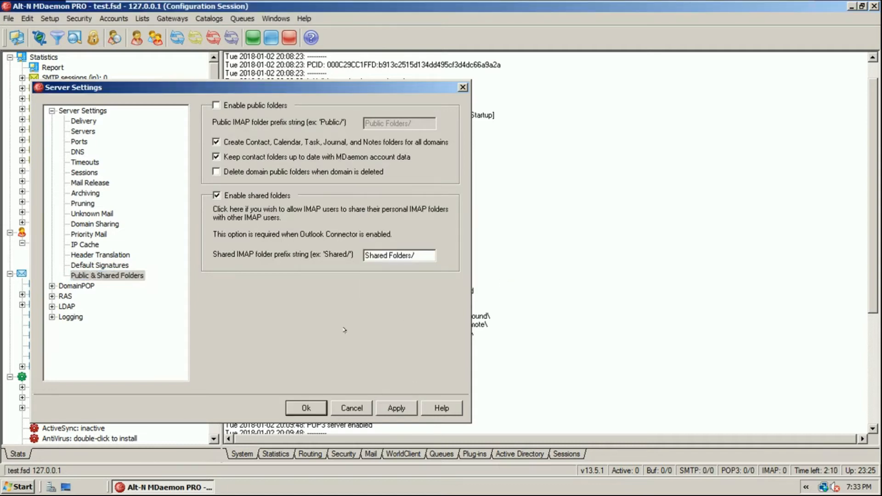
pyautogui.click(7, 482)
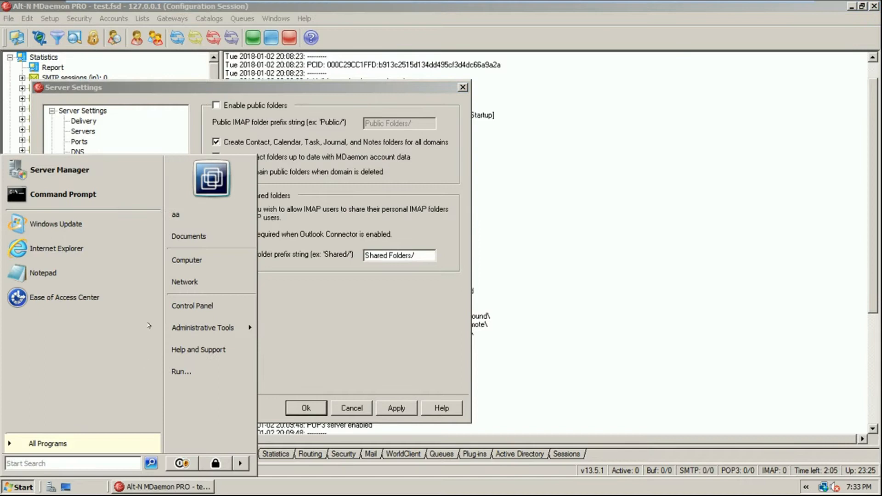
pyautogui.click(225, 261)
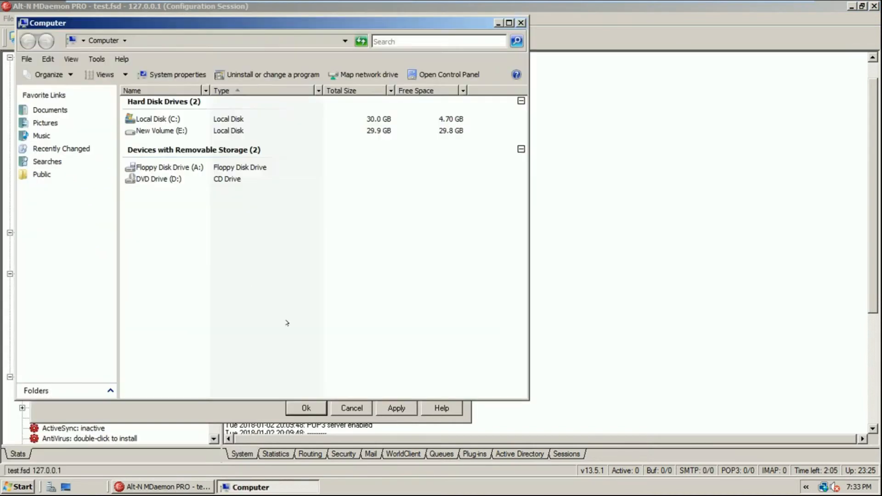
# Browse the C: drive, via Users, to C:\MDaemon\Public Folders
pyautogui.doubleClick(157, 119)
pyautogui.doubleClick(155, 144)
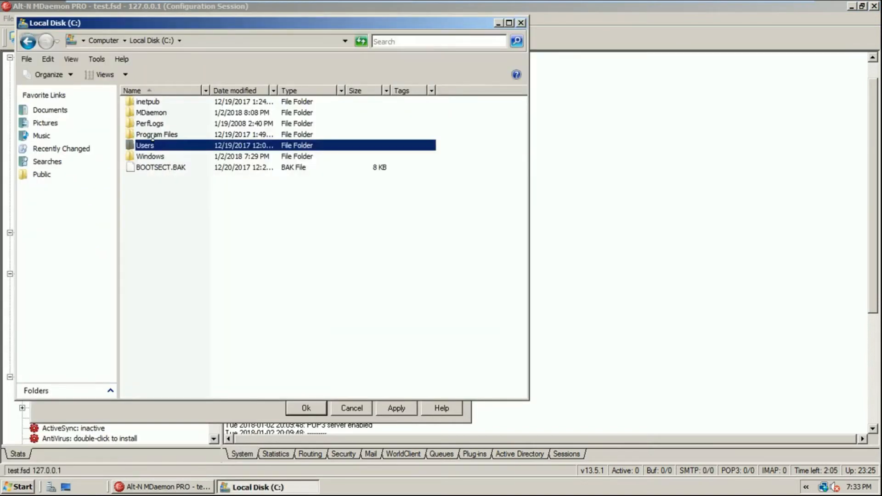
pyautogui.click(157, 116)
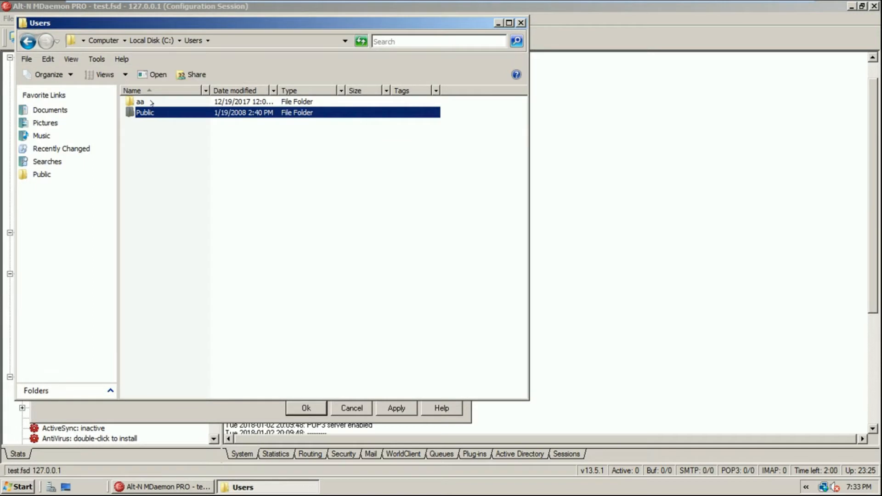
pyautogui.press('BackSpace')
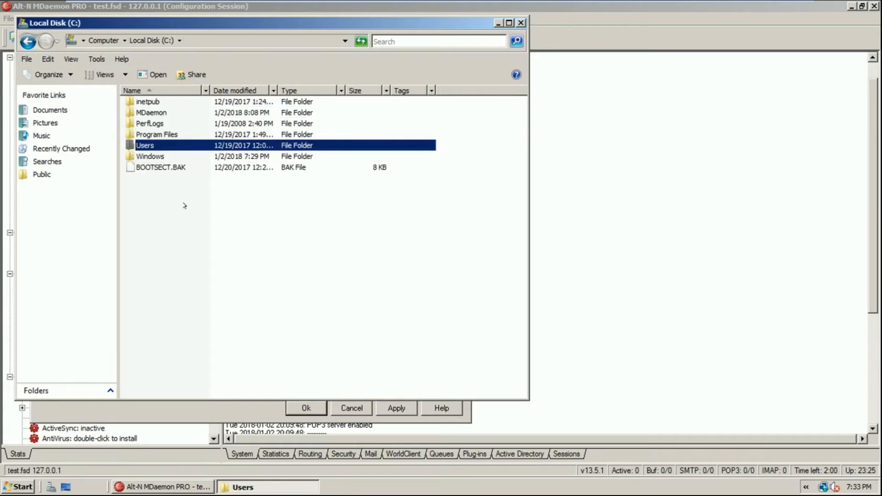
pyautogui.doubleClick(156, 115)
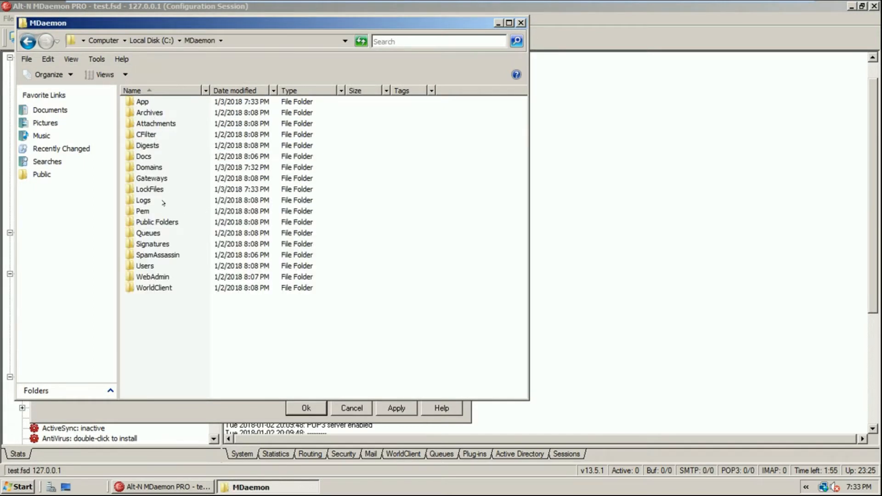
pyautogui.click(151, 191)
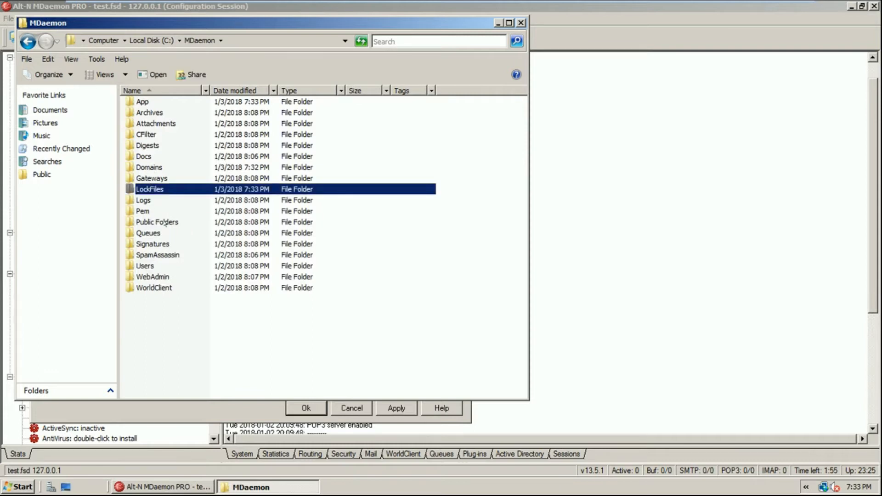
pyautogui.doubleClick(165, 224)
# Inspect the Mail Archive.IMAP and test.fsd.IMAP folders, then return to MDaemon's settings
pyautogui.click(162, 102)
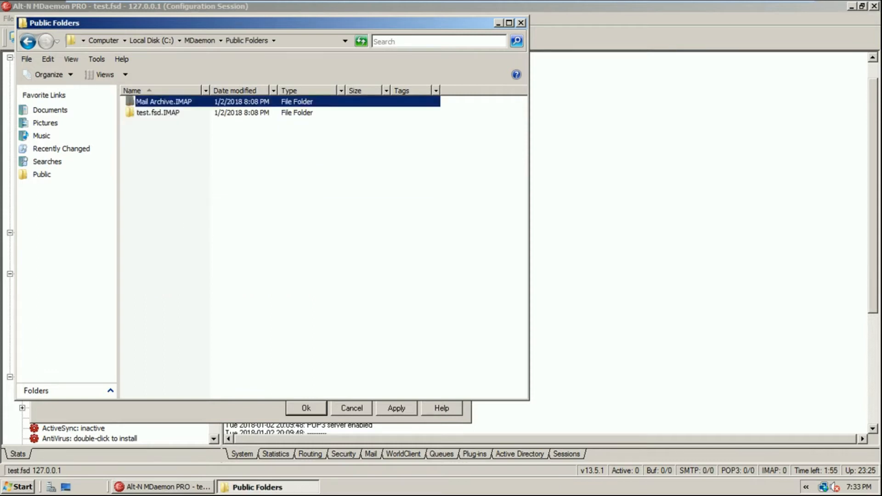
pyautogui.doubleClick(162, 102)
pyautogui.click(28, 41)
pyautogui.doubleClick(163, 113)
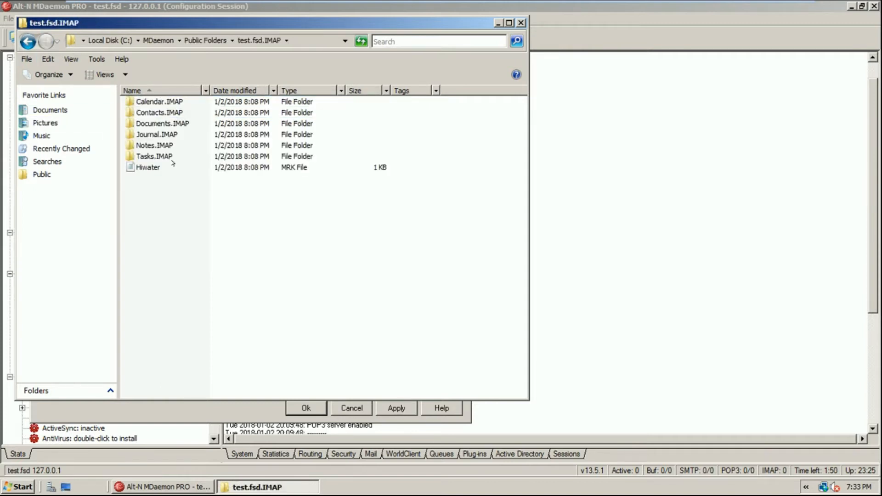
pyautogui.click(28, 41)
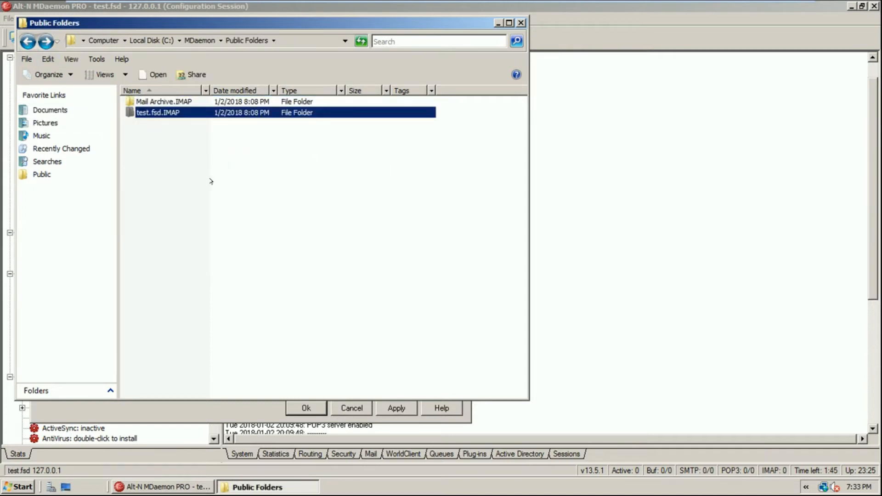
pyautogui.click(199, 41)
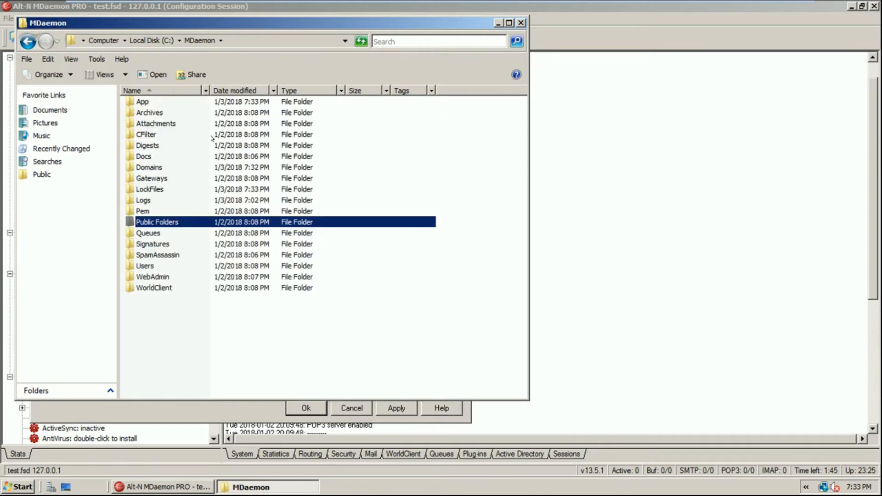
pyautogui.doubleClick(179, 222)
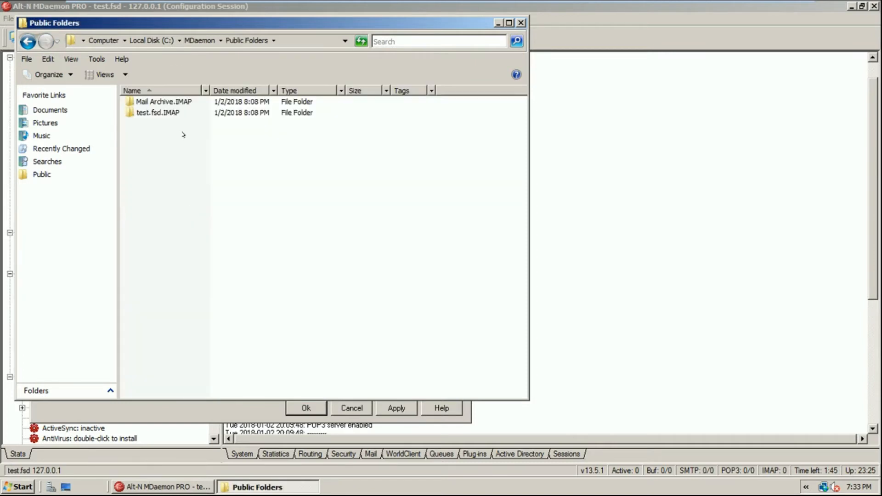
pyautogui.doubleClick(172, 102)
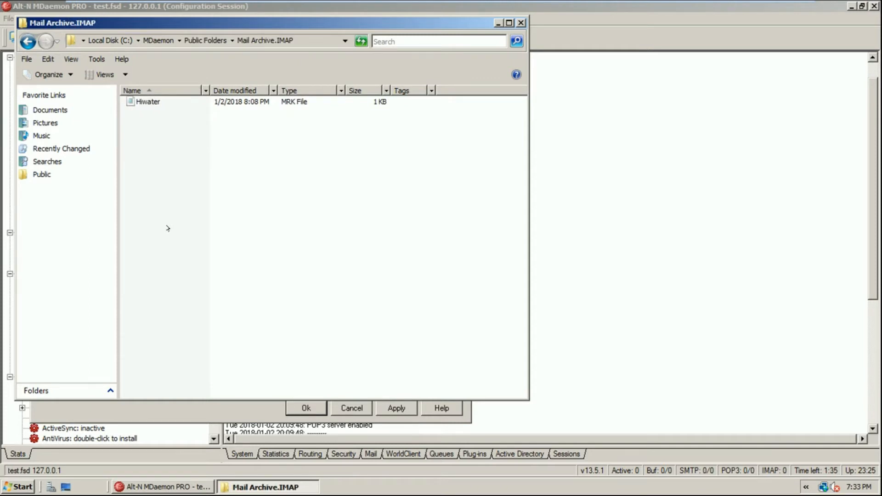
pyautogui.click(235, 414)
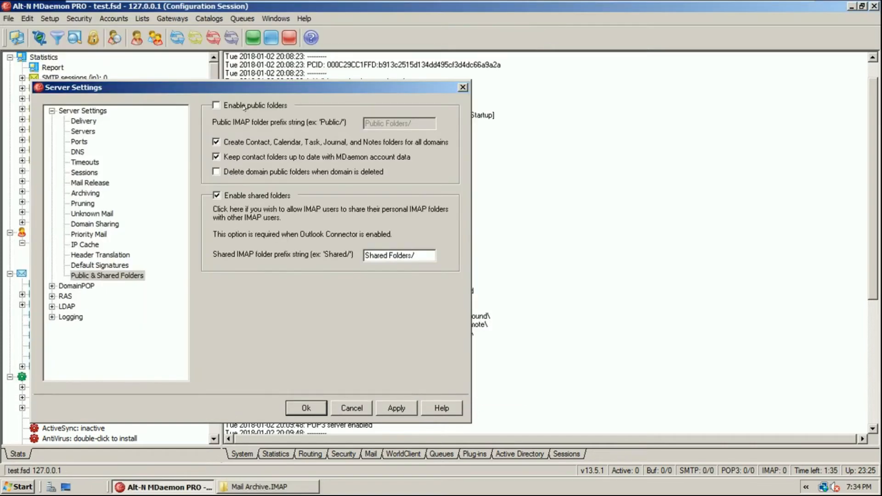
# Toggle 'Enable public folders' on and back off, then go to the DomainPOP page
pyautogui.click(244, 107)
pyautogui.moveTo(411, 123); pyautogui.dragTo(365, 123)
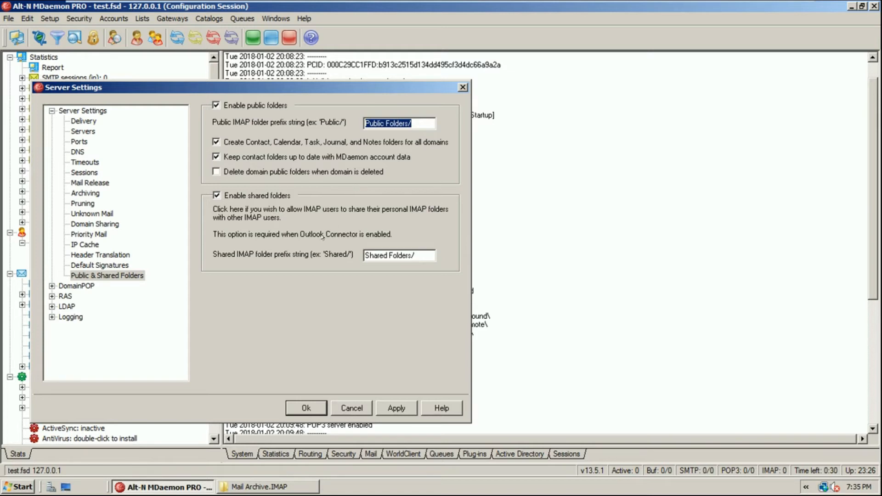
pyautogui.click(252, 105)
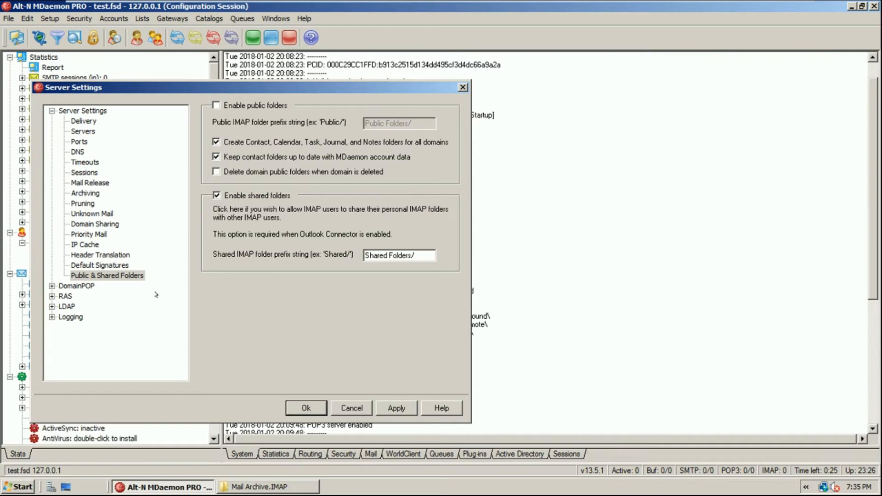
pyautogui.click(81, 288)
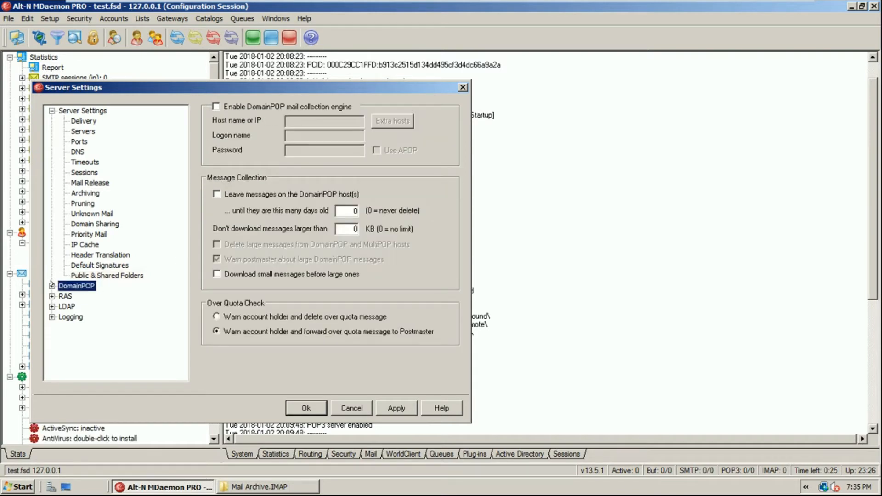
# Enable the DomainPOP mail collection engine, leaving messages not kept on the host
pyautogui.click(52, 285)
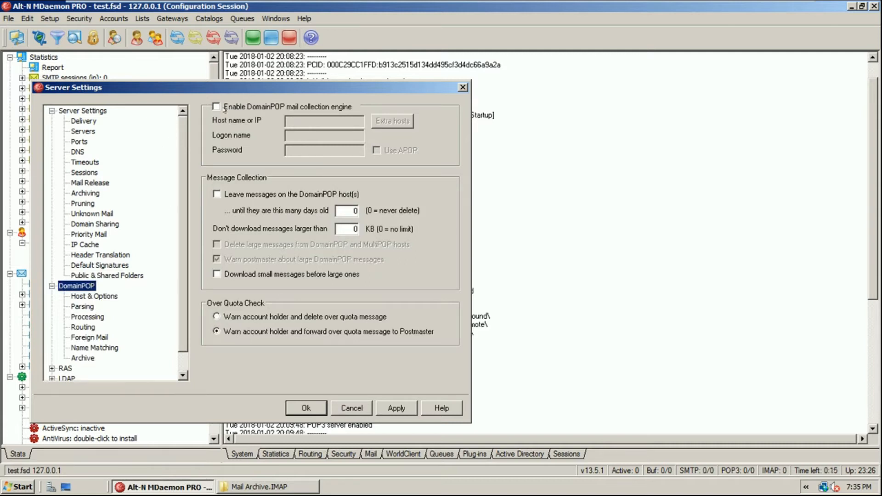
pyautogui.click(223, 109)
pyautogui.click(293, 106)
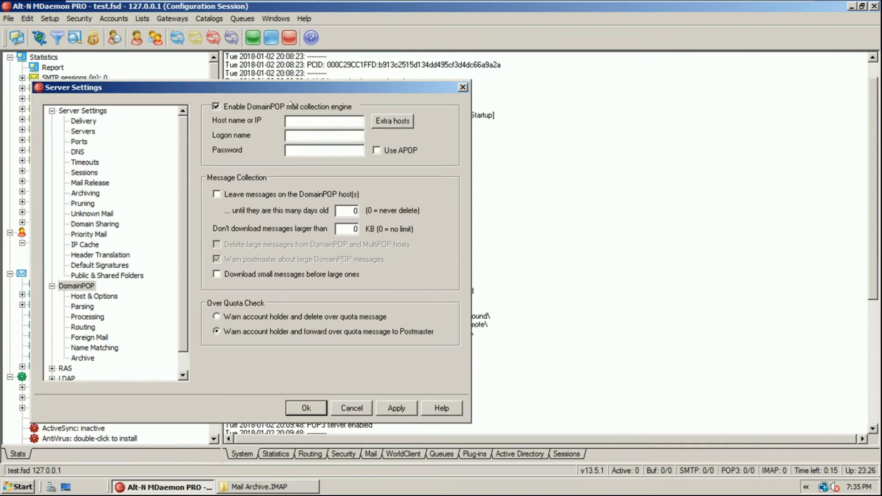
pyautogui.click(299, 105)
pyautogui.click(307, 146)
pyautogui.click(217, 194)
pyautogui.click(216, 194)
# Review the DomainPOP Host & Options, Parsing, Processing, Routing, Foreign Mail, Name Matching and Archive pages
pyautogui.click(97, 296)
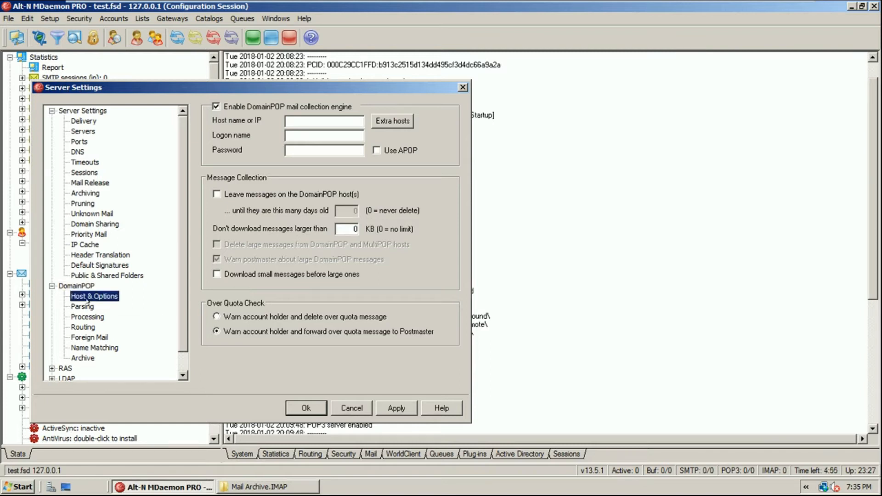
pyautogui.click(74, 306)
pyautogui.click(90, 317)
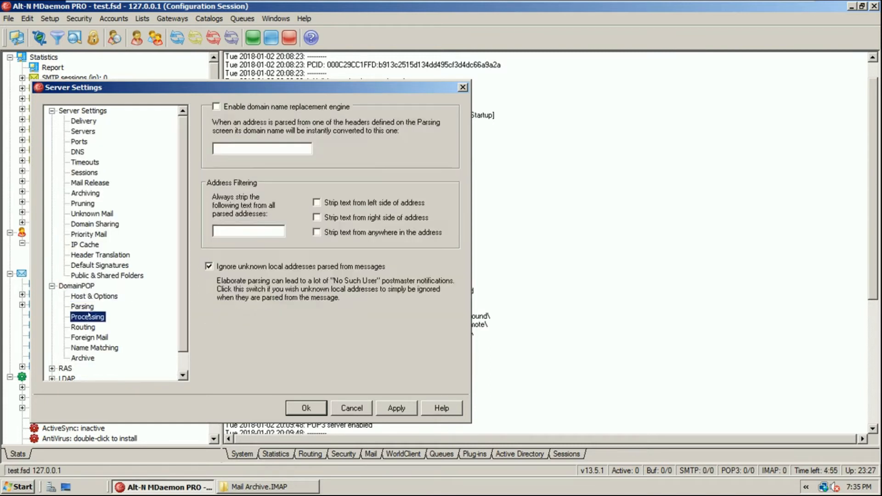
pyautogui.click(88, 326)
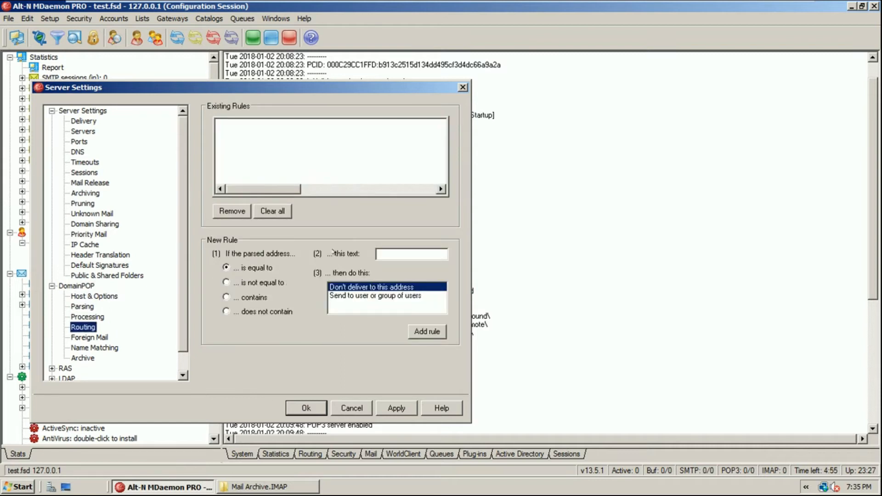
pyautogui.click(378, 253)
pyautogui.click(92, 338)
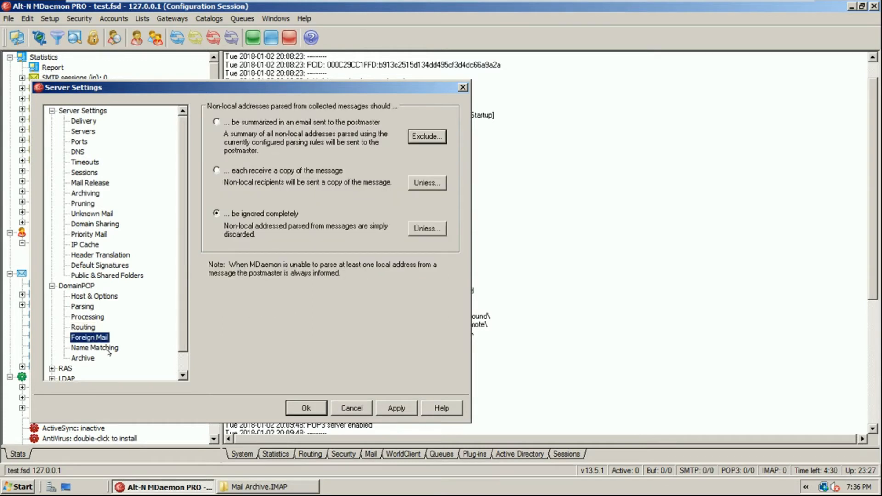
pyautogui.click(109, 349)
pyautogui.click(84, 359)
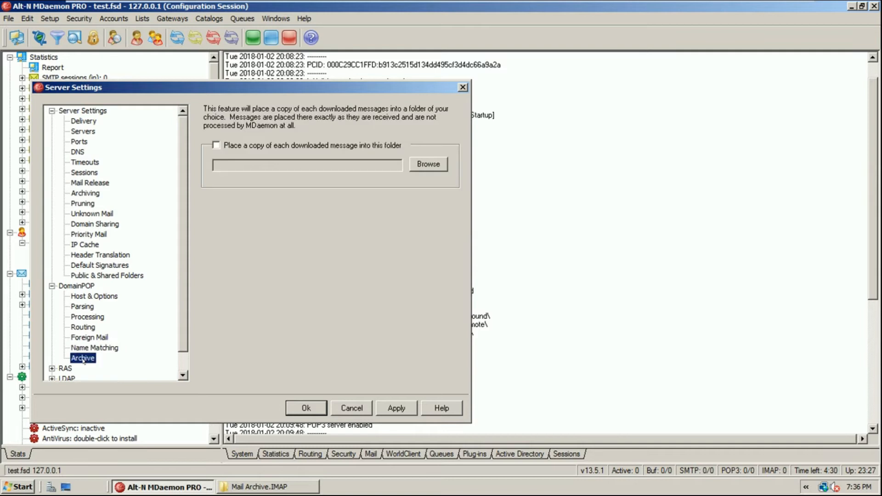
pyautogui.click(90, 328)
pyautogui.click(89, 317)
pyautogui.click(88, 297)
pyautogui.click(52, 286)
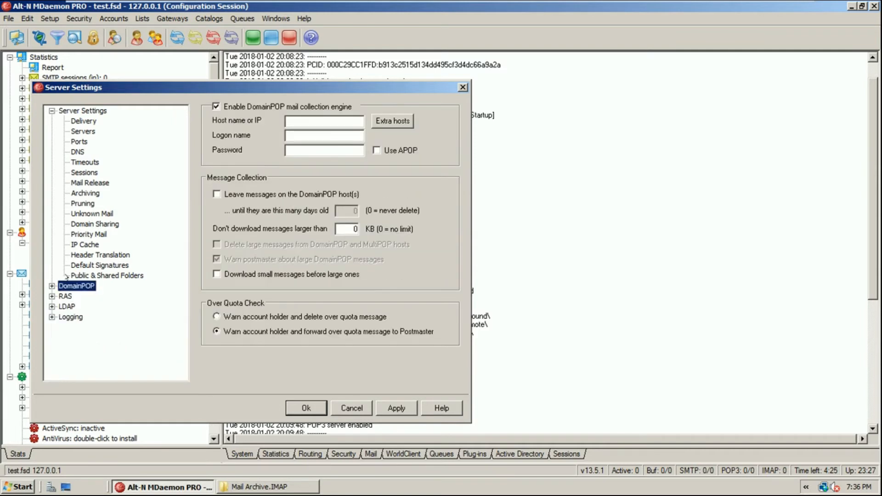
# Compare the Public & Shared Folders and Delivery settings pages
pyautogui.click(122, 275)
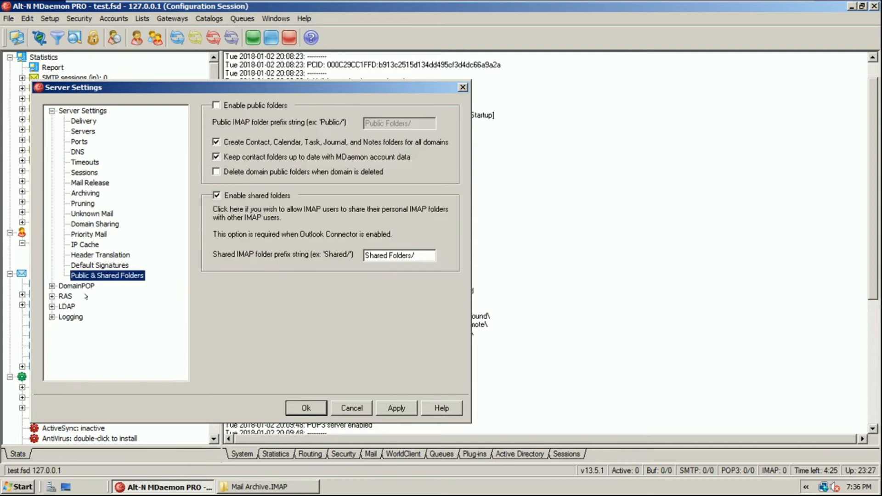
pyautogui.click(78, 121)
pyautogui.click(94, 276)
pyautogui.click(81, 121)
pyautogui.click(103, 274)
# Apply and close the server settings, then bring up the Mail Archive.IMAP window
pyautogui.click(393, 407)
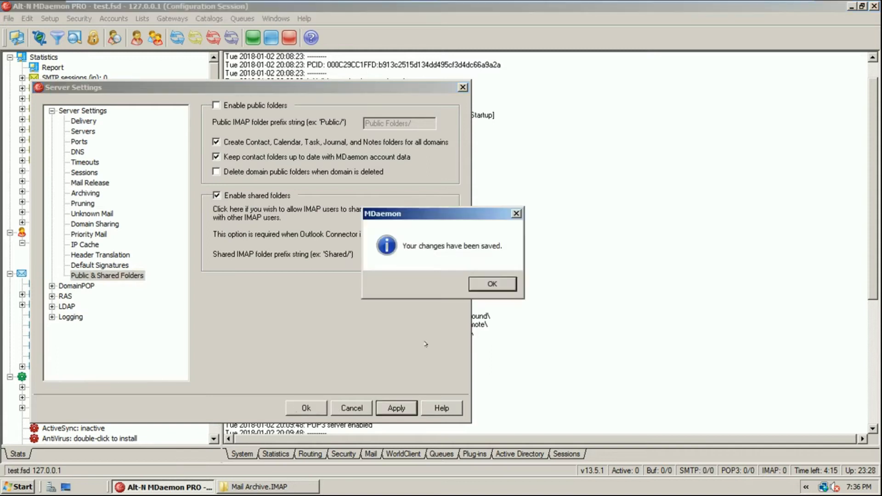
pyautogui.click(489, 284)
pyautogui.click(304, 408)
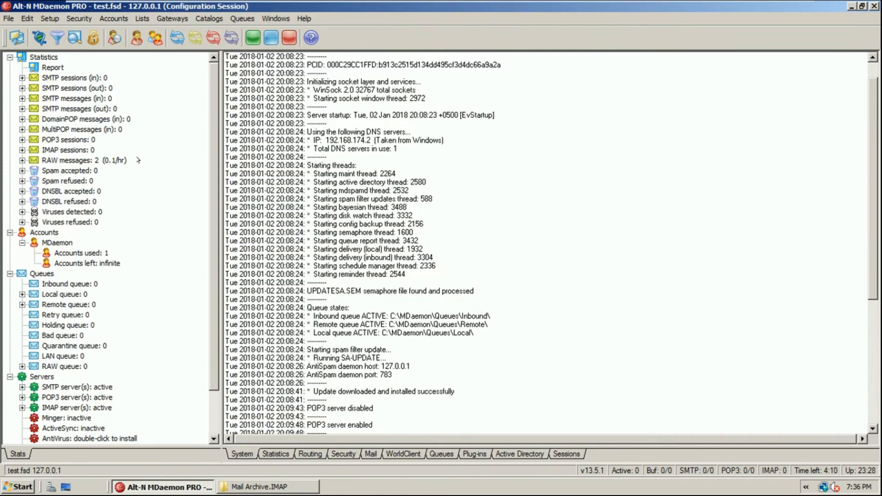
pyautogui.click(220, 488)
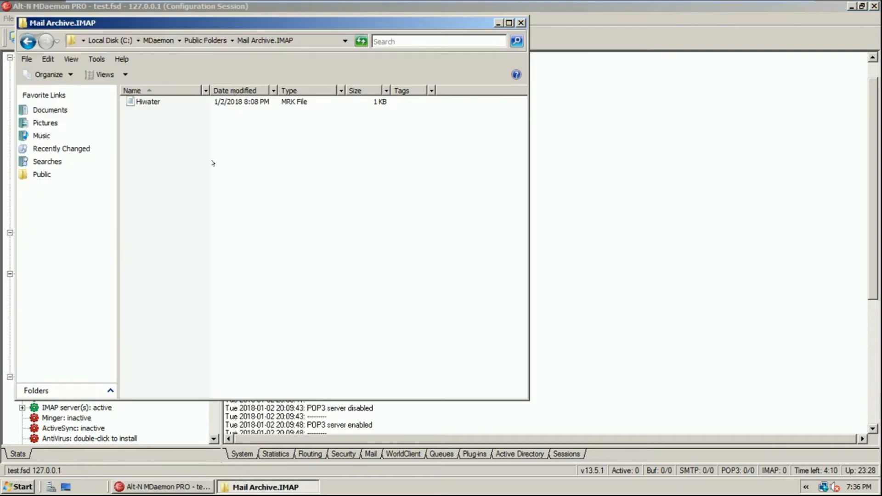
# Open the empty New Volume (E:) drive in Explorer, then minimize the window
pyautogui.click(106, 40)
pyautogui.click(102, 40)
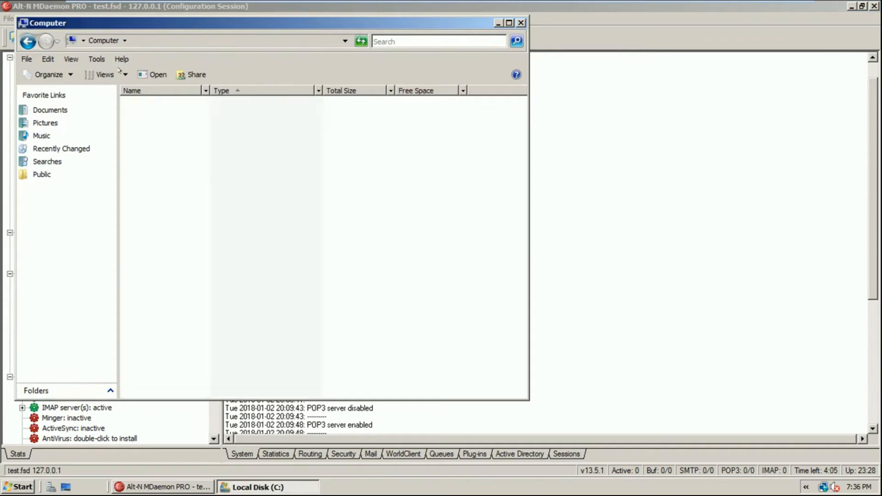
pyautogui.click(171, 131)
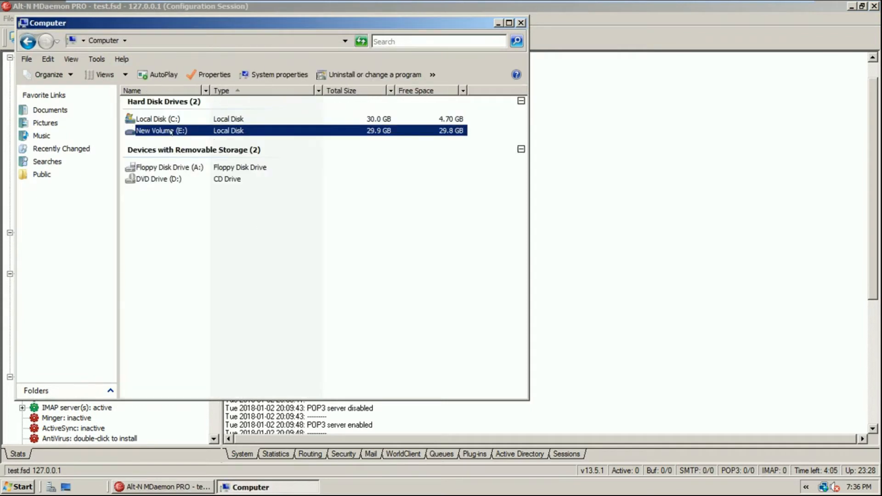
pyautogui.doubleClick(171, 131)
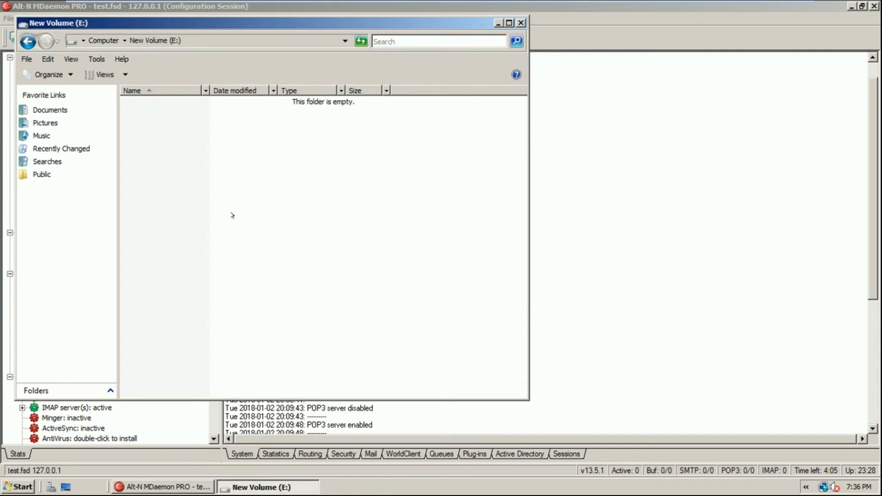
pyautogui.rightClick(231, 165)
pyautogui.click(291, 346)
pyautogui.click(280, 483)
pyautogui.click(79, 18)
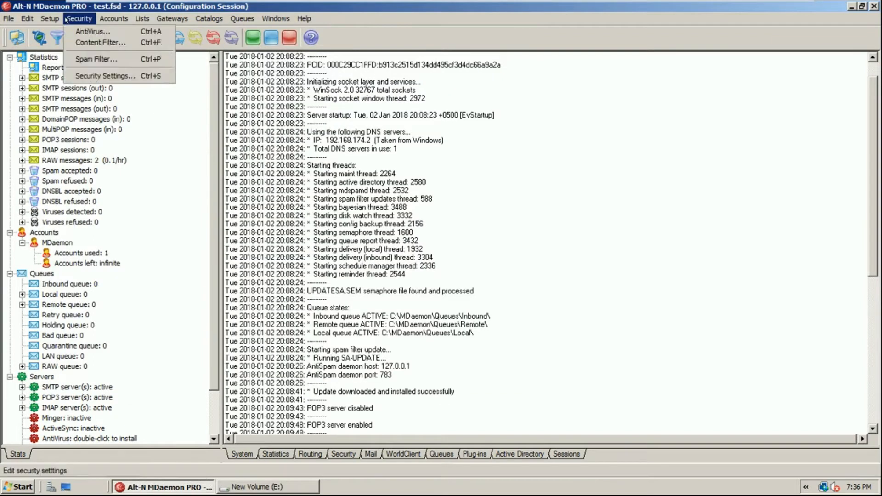
# Open Accounts > Groups & Templates and expand the account templates list
pyautogui.moveTo(113, 21)
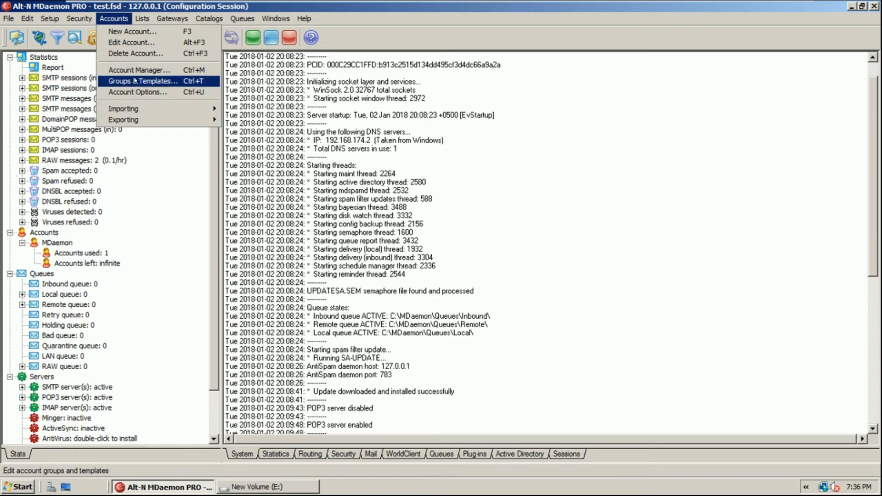
pyautogui.moveTo(79, 13)
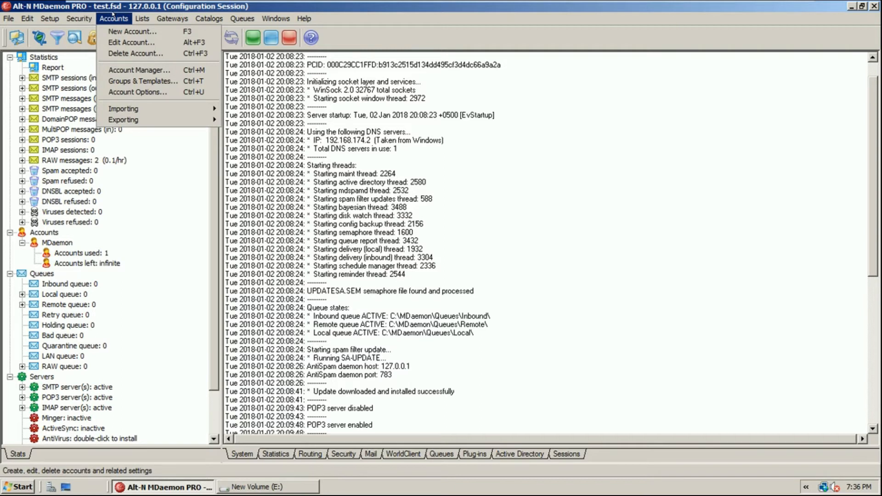
pyautogui.click(143, 81)
pyautogui.click(66, 135)
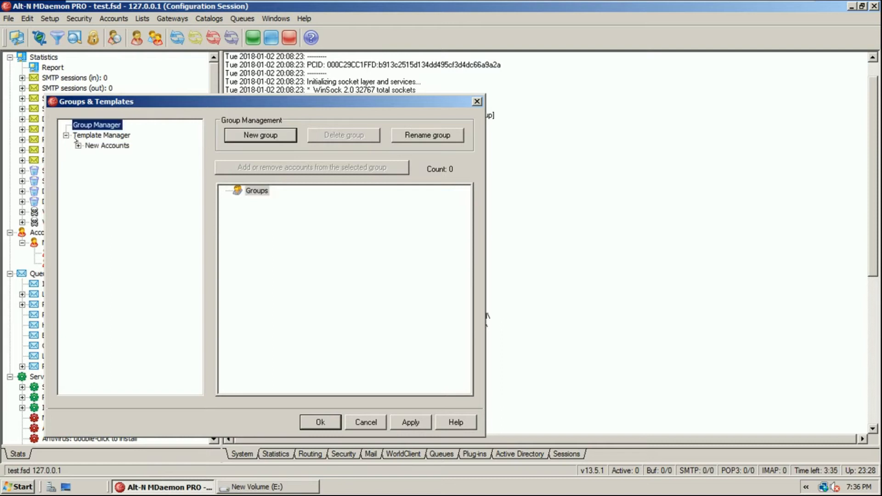
# Change the New Accounts mail folder path to E:\$DOMAIN$\$MAILBOX$\
pyautogui.click(120, 146)
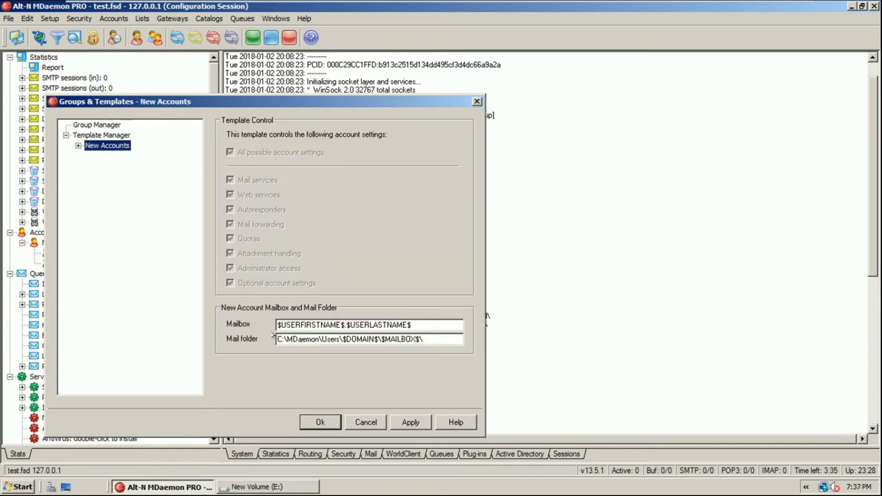
pyautogui.moveTo(283, 340); pyautogui.dragTo(278, 339)
pyautogui.write('E')
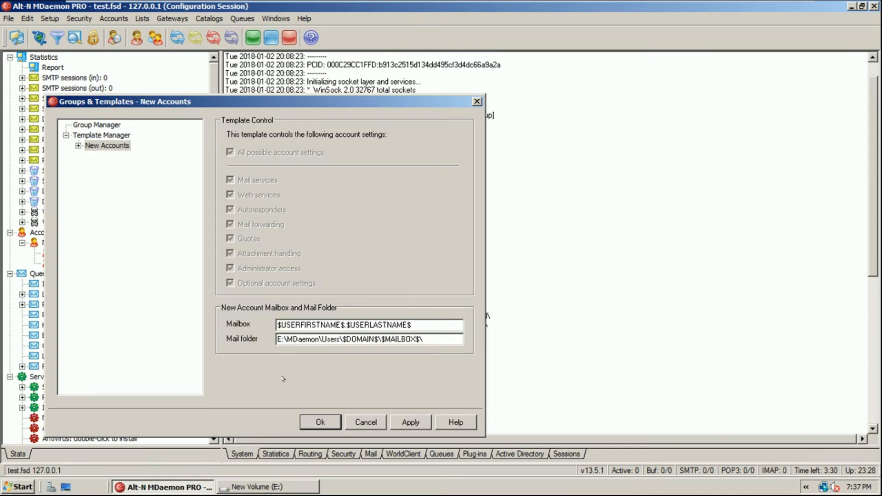
pyautogui.click(292, 340)
pyautogui.click(331, 340)
pyautogui.moveTo(353, 340); pyautogui.dragTo(422, 340)
pyautogui.moveTo(286, 340); pyautogui.dragTo(337, 340)
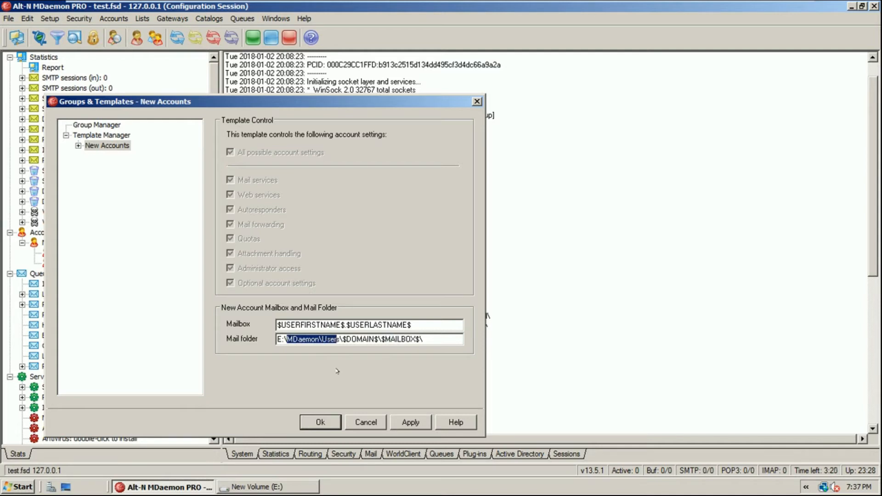
pyautogui.press('Delete')
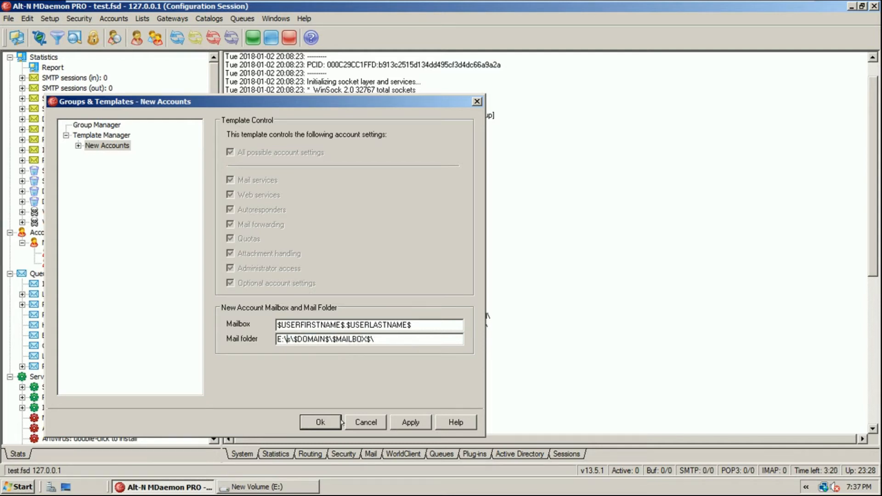
pyautogui.press('Delete')
pyautogui.press('Delete')
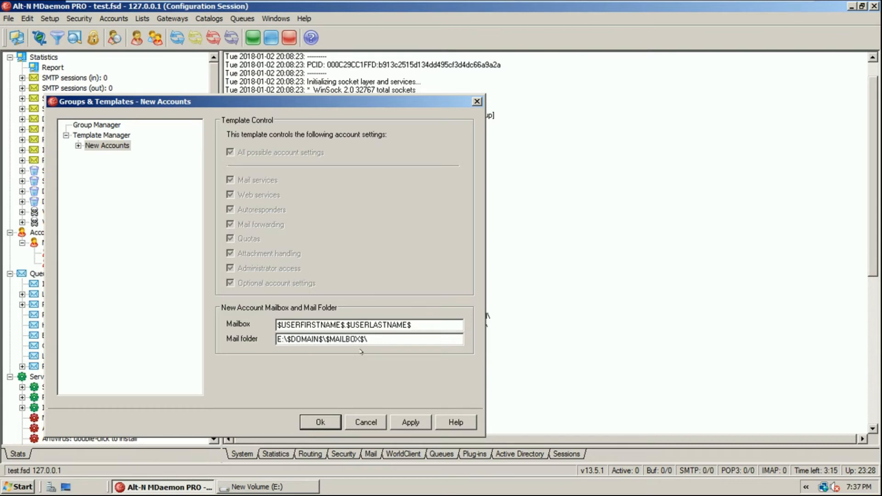
# Apply the template change and show the New Accounts Options page
pyautogui.click(411, 422)
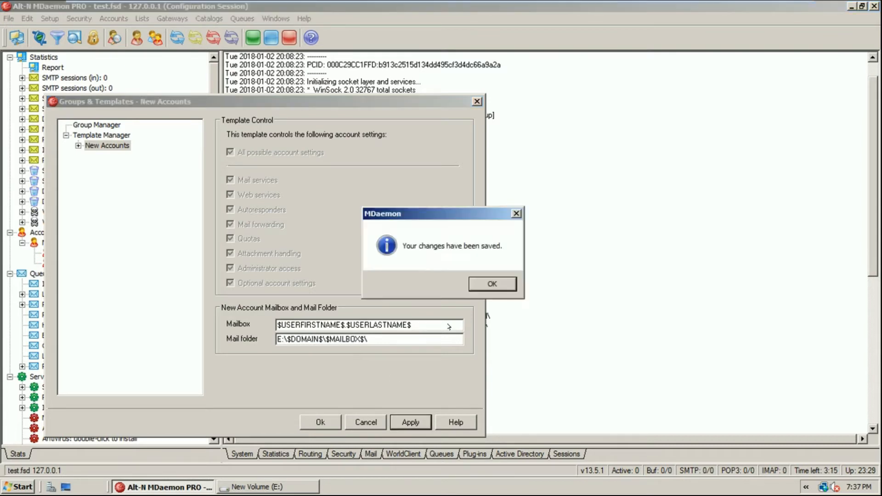
pyautogui.click(494, 281)
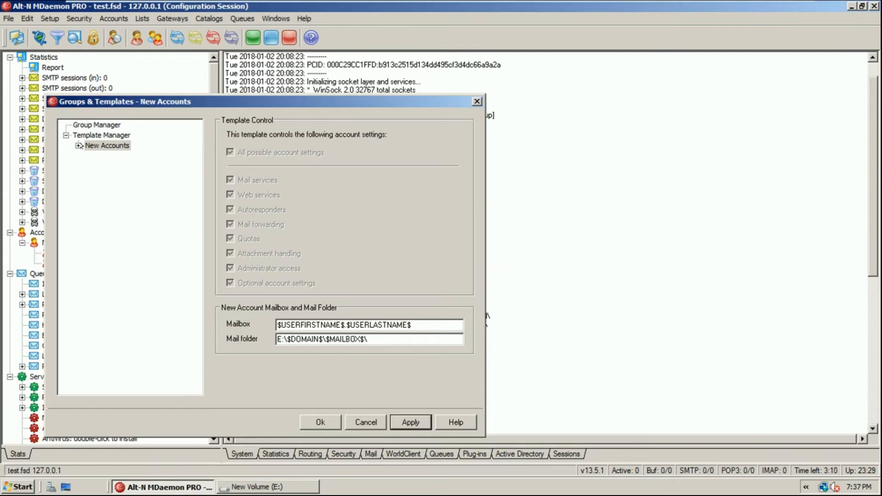
pyautogui.click(78, 146)
pyautogui.click(111, 217)
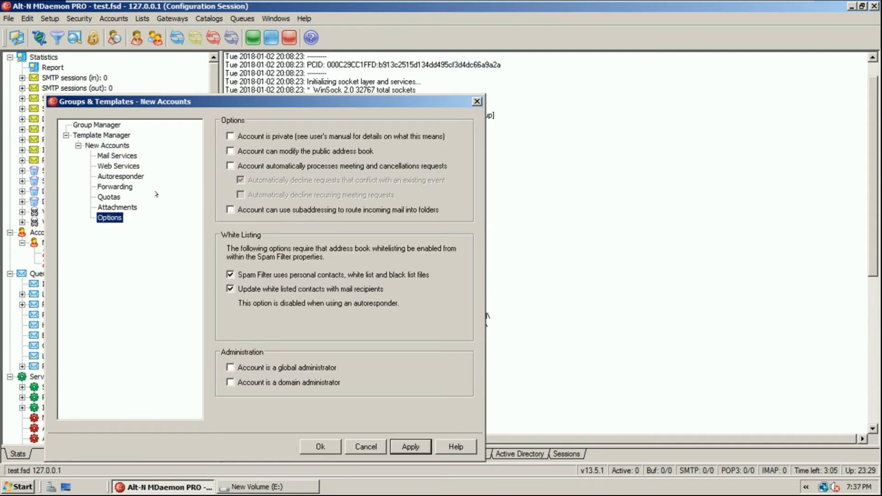
# On the New Accounts Mail Services page, leave POP access enabled
pyautogui.click(117, 155)
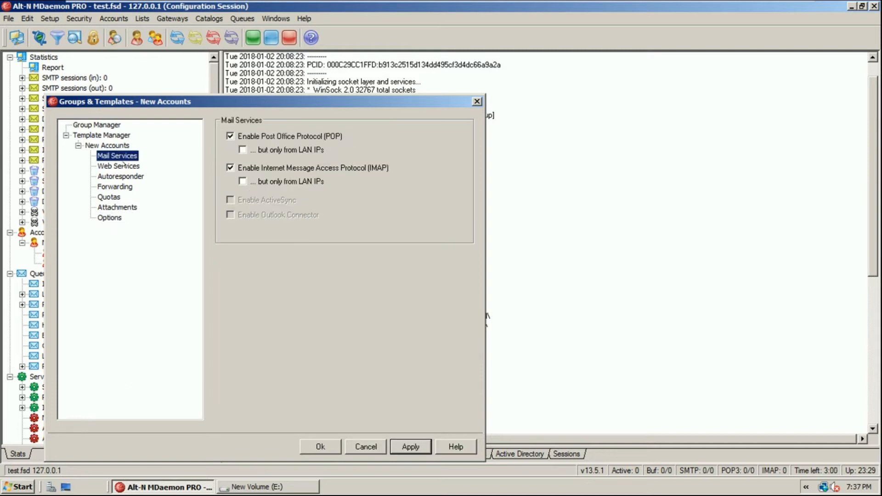
pyautogui.click(120, 165)
pyautogui.click(120, 157)
pyautogui.click(316, 136)
pyautogui.click(316, 135)
pyautogui.click(316, 136)
pyautogui.click(316, 136)
pyautogui.click(315, 136)
pyautogui.click(315, 135)
pyautogui.click(316, 136)
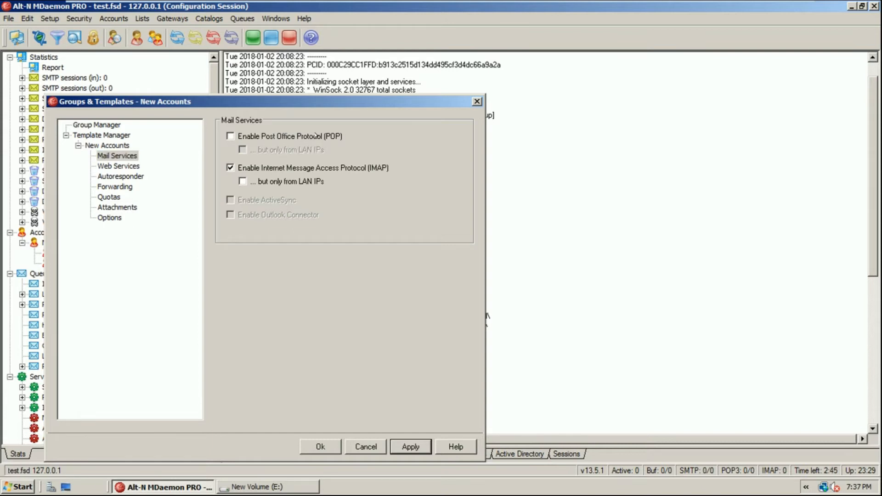
pyautogui.click(316, 136)
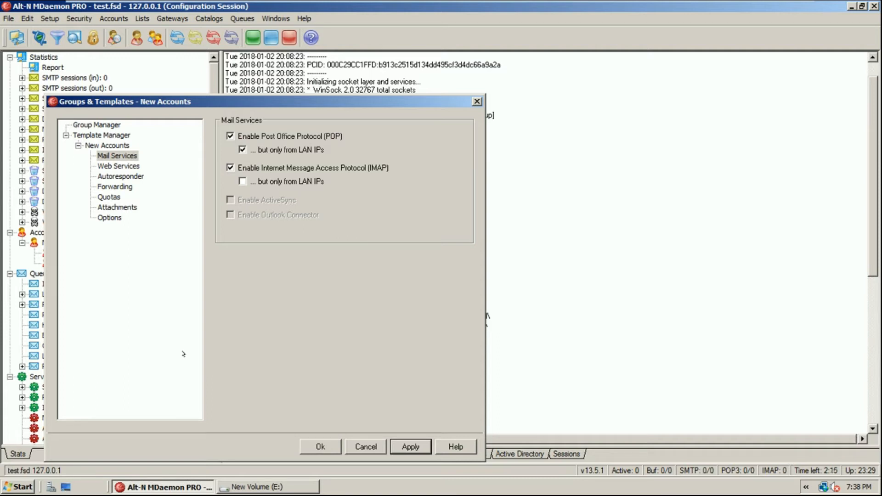
# Allow POP from any address, not only LAN, and disable IMAP for new accounts
pyautogui.click(242, 150)
pyautogui.click(336, 169)
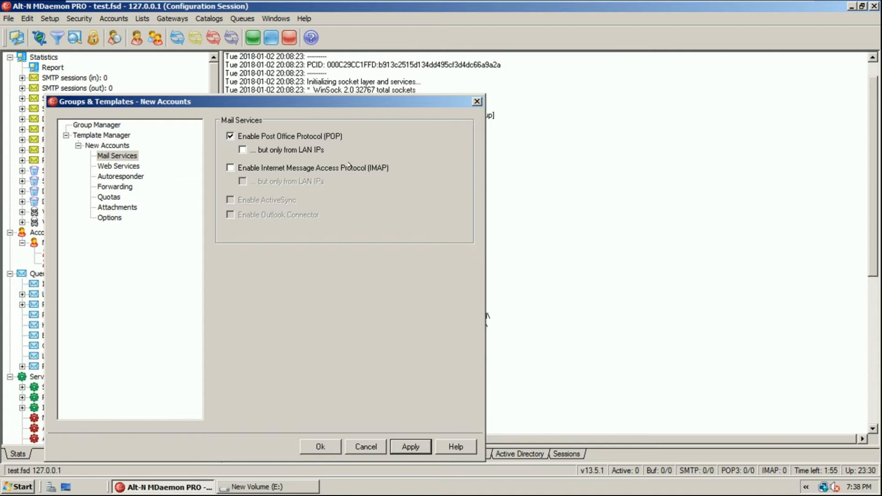
pyautogui.click(129, 166)
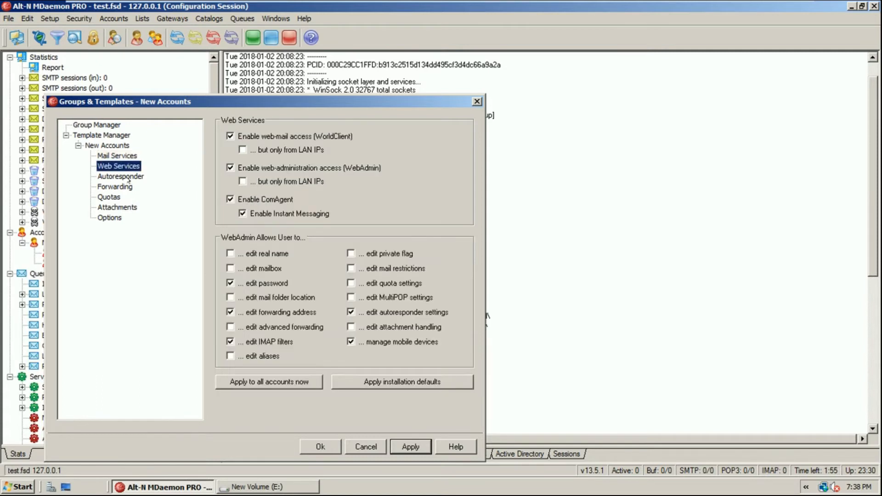
# Try the New Accounts autoresponder, leave it disabled, and view the Forwarding page
pyautogui.click(127, 176)
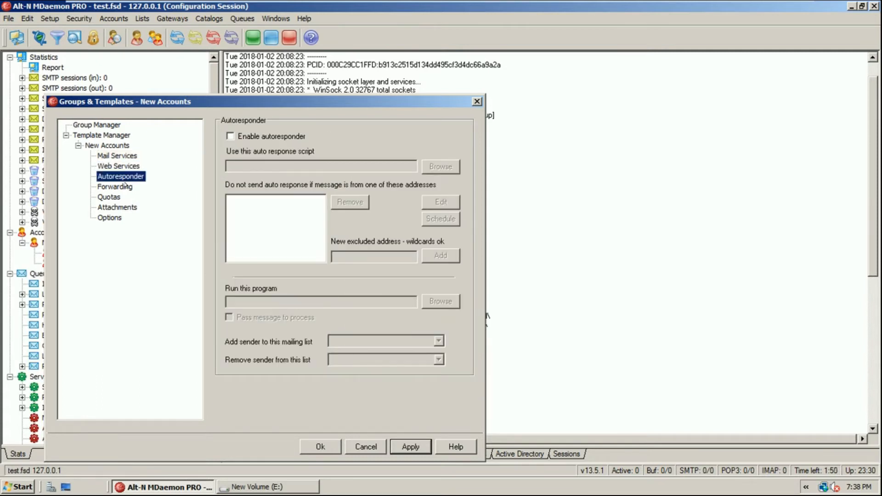
pyautogui.click(249, 137)
pyautogui.click(255, 167)
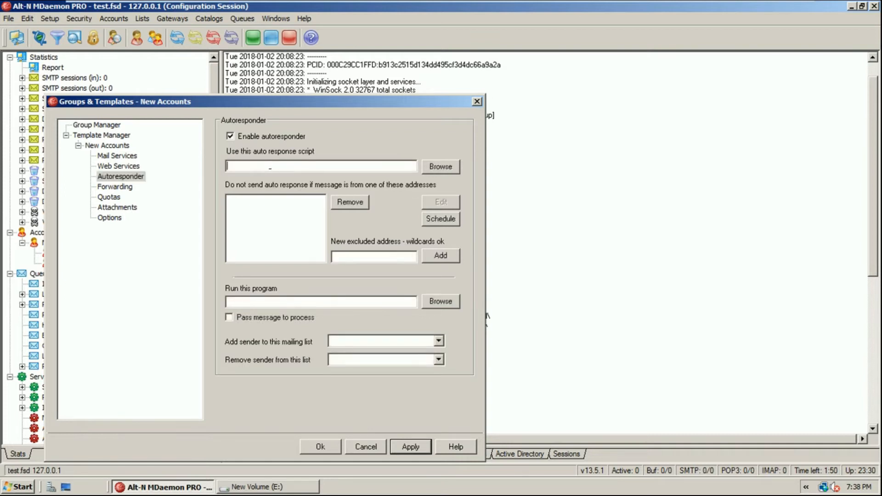
pyautogui.click(249, 137)
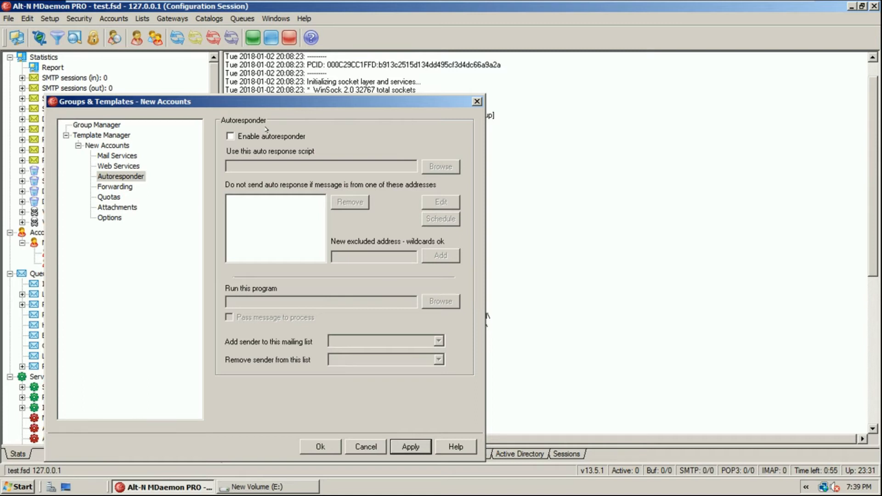
pyautogui.click(268, 137)
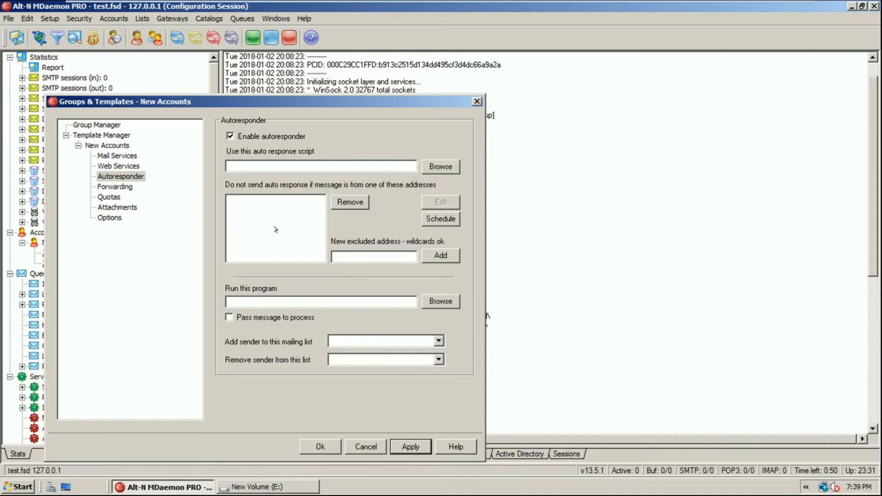
pyautogui.click(255, 138)
pyautogui.click(120, 187)
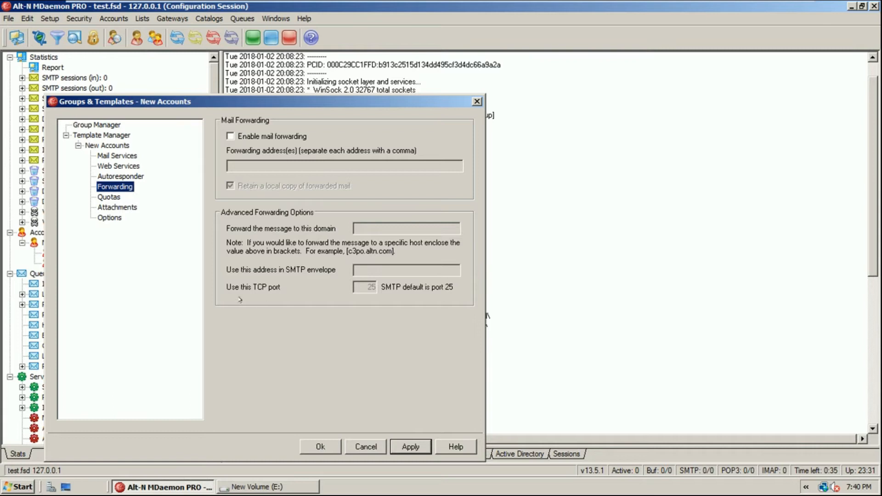
# Enter 1024 MB maximum disk space on the Quotas page but leave quota restrictions disabled
pyautogui.click(109, 198)
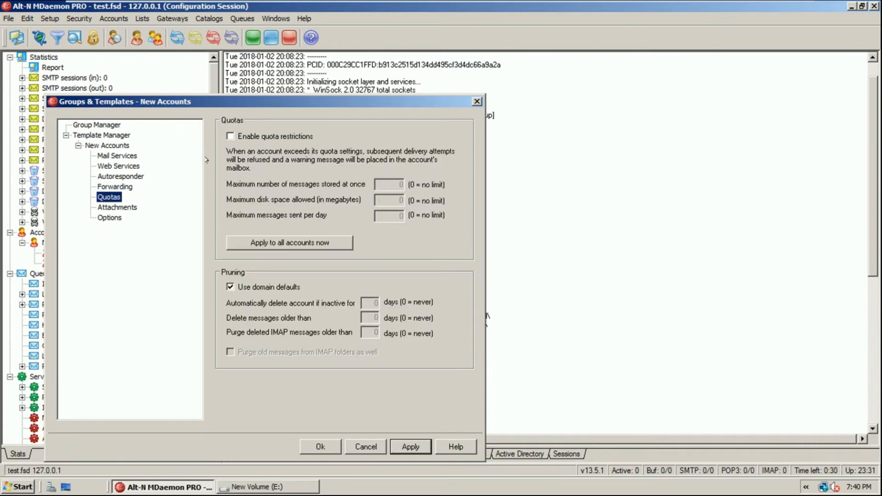
pyautogui.click(231, 136)
pyautogui.doubleClick(376, 201)
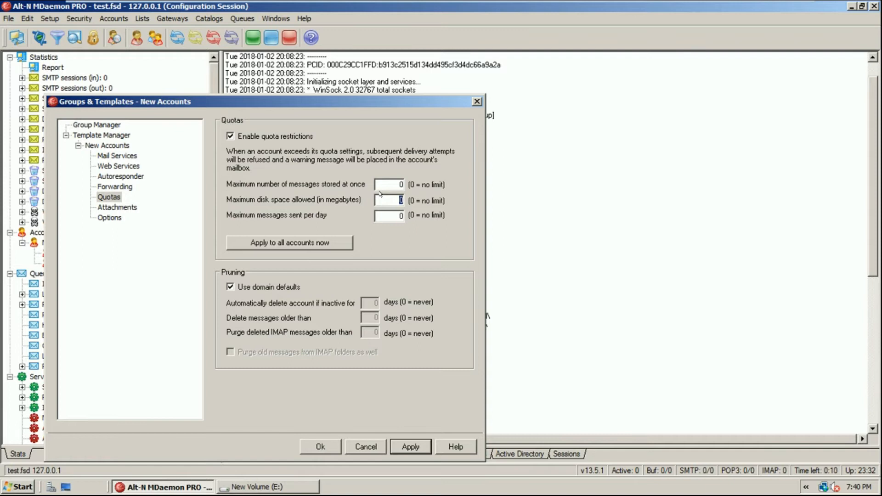
pyautogui.write('1004')
pyautogui.press('BackSpace')
pyautogui.press('BackSpace')
pyautogui.write('24')
pyautogui.click(263, 136)
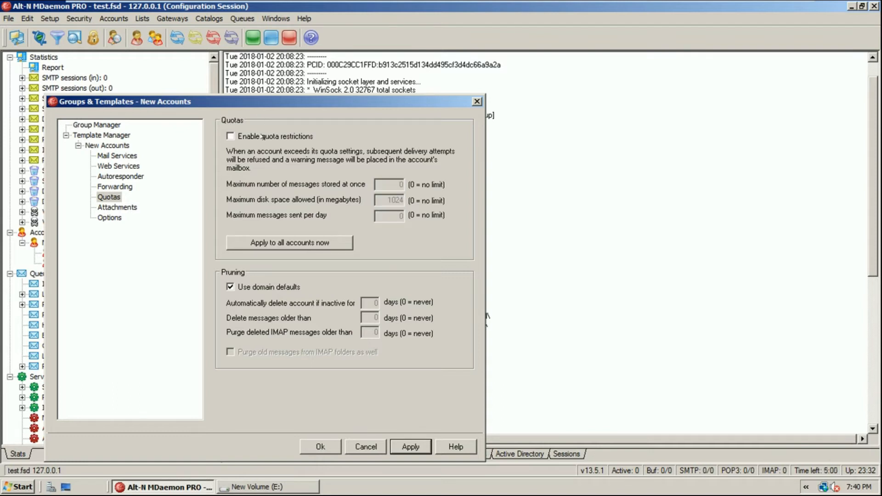
pyautogui.click(120, 208)
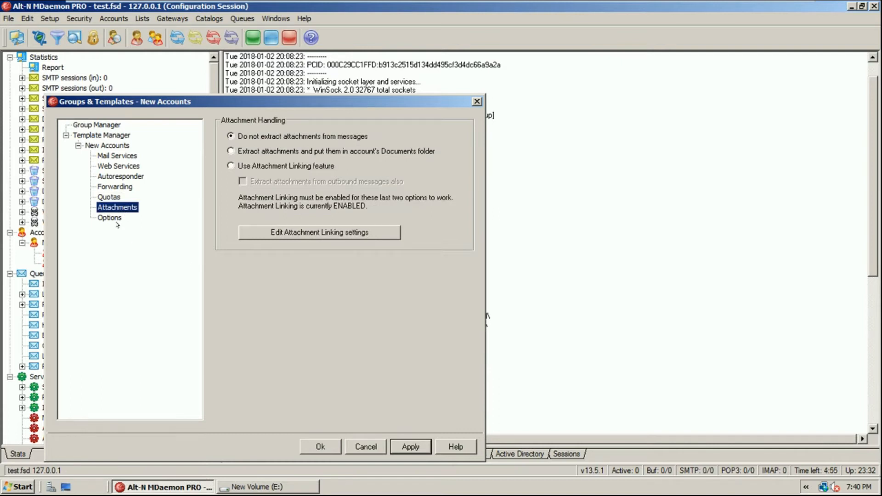
# Save the New Accounts template with 'Do not extract attachments' checked, then close Groups & Templates
pyautogui.click(120, 218)
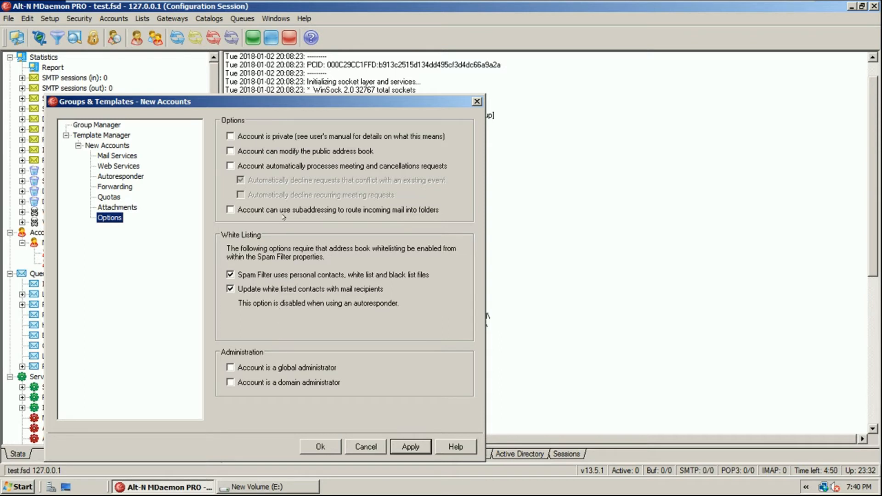
pyautogui.click(411, 446)
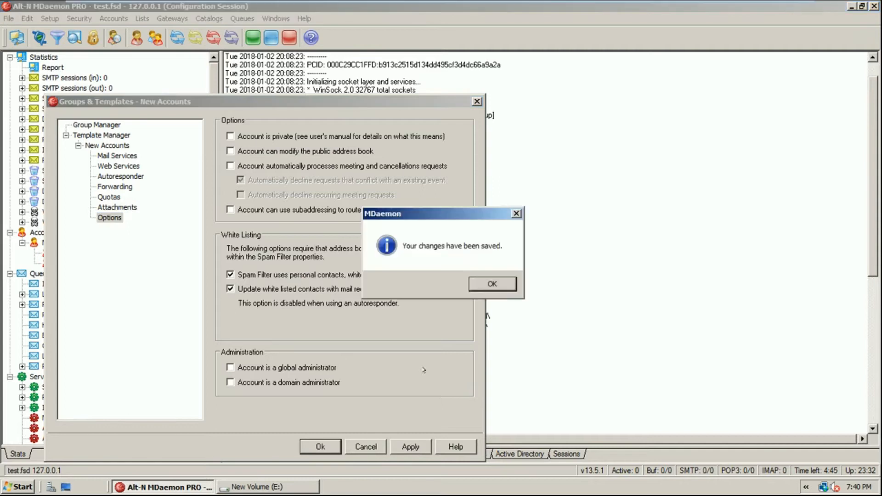
pyautogui.click(478, 286)
pyautogui.click(132, 207)
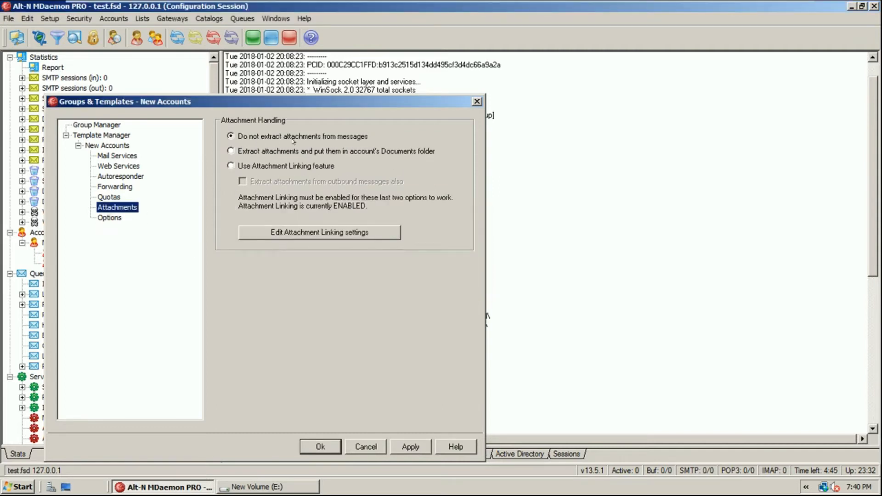
pyautogui.click(276, 136)
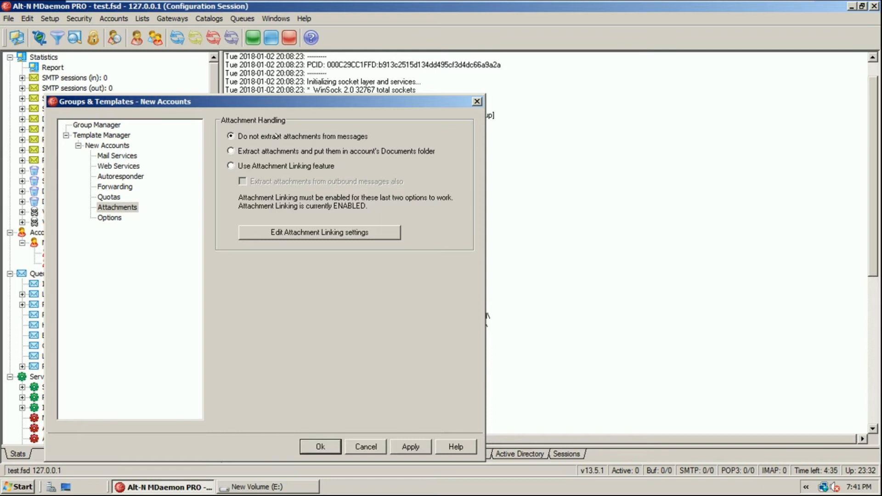
pyautogui.click(277, 137)
pyautogui.click(406, 447)
pyautogui.click(493, 285)
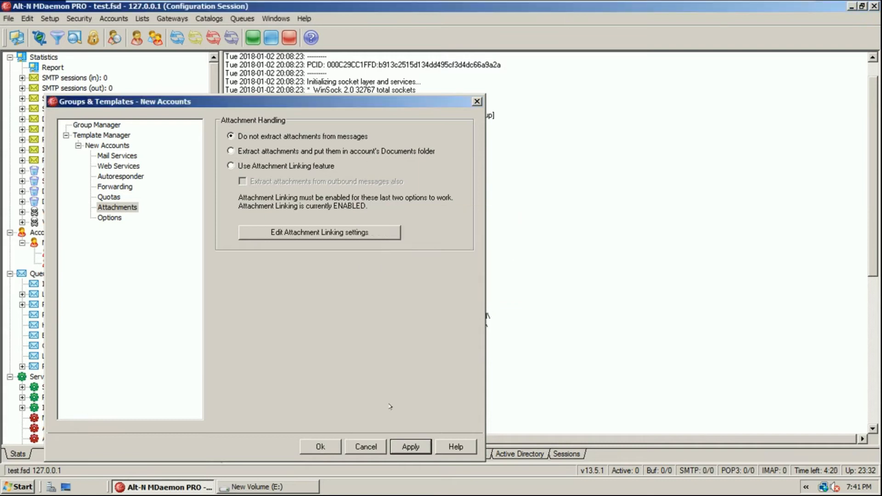
pyautogui.click(320, 447)
pyautogui.click(114, 19)
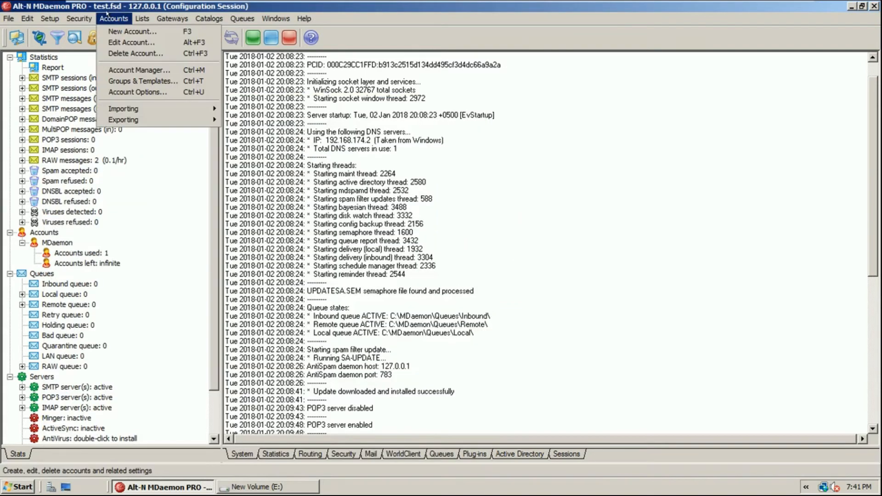
# Turn off Require strong passwords in Account Options and save, leaving password expiry at 0 days
pyautogui.click(156, 91)
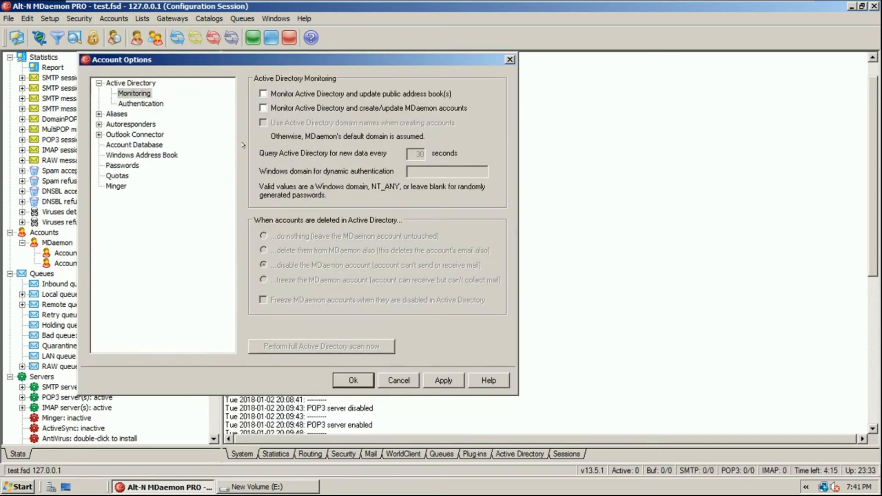
pyautogui.click(120, 166)
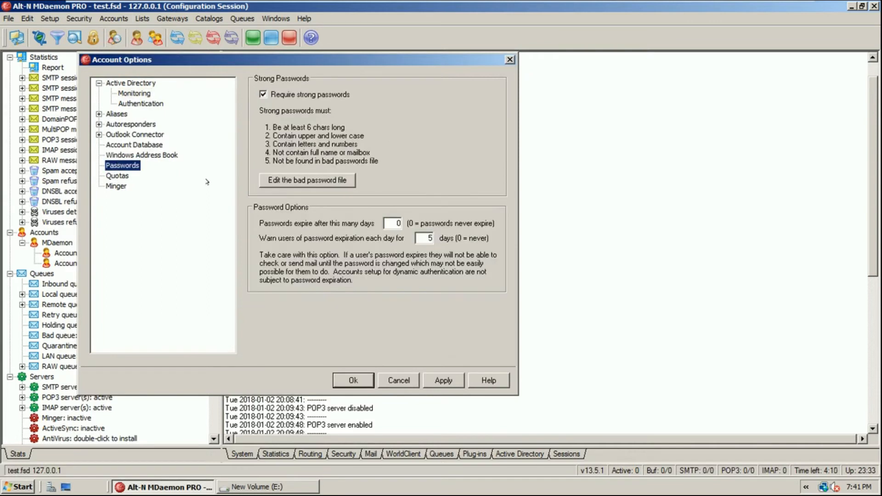
pyautogui.click(287, 89)
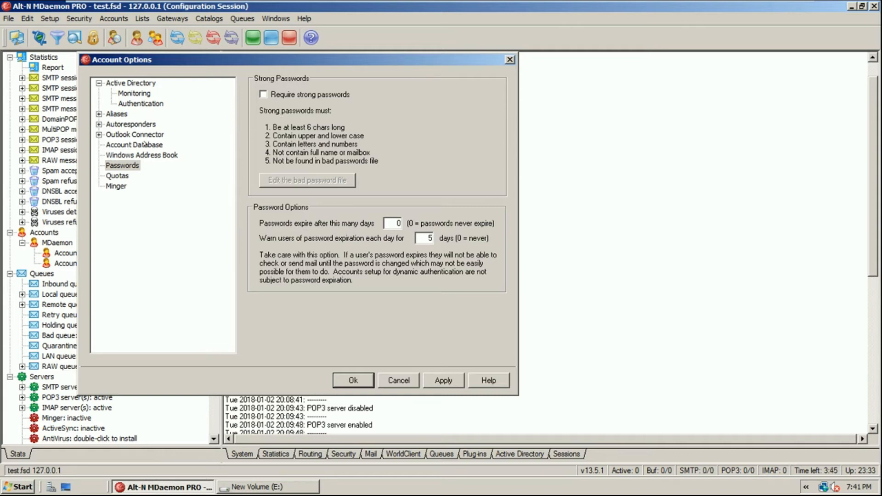
pyautogui.click(135, 145)
pyautogui.click(139, 125)
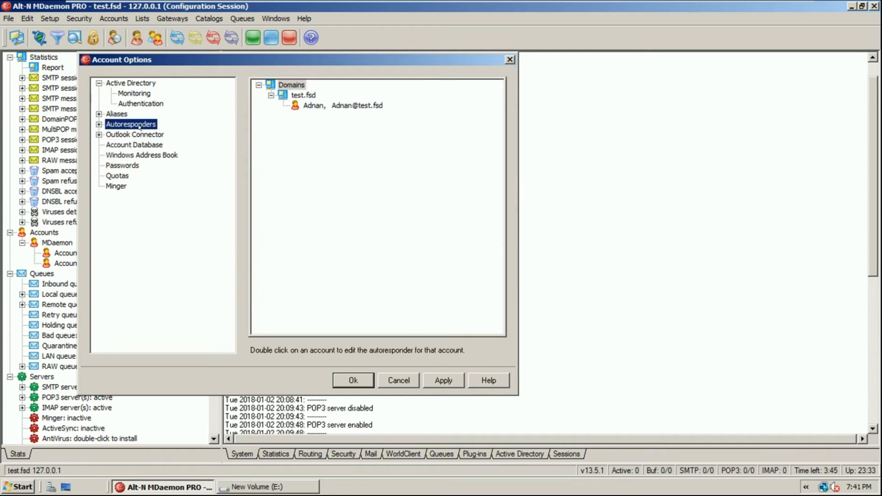
pyautogui.click(134, 104)
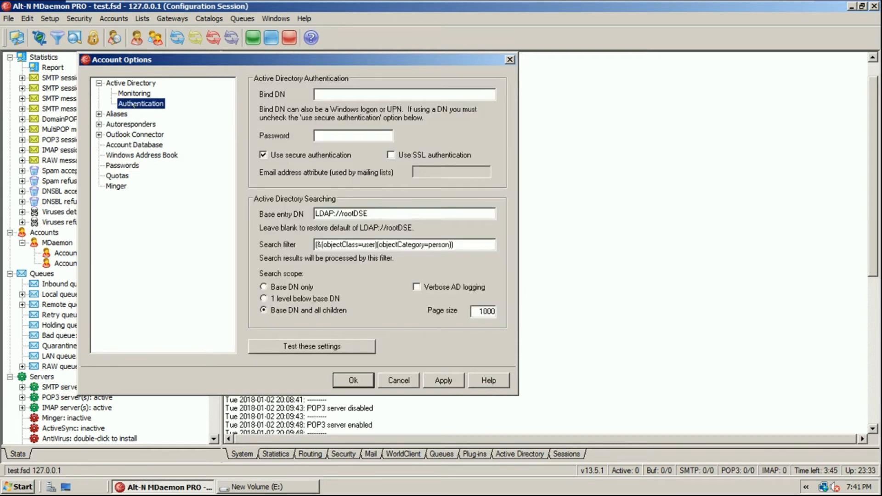
pyautogui.click(134, 93)
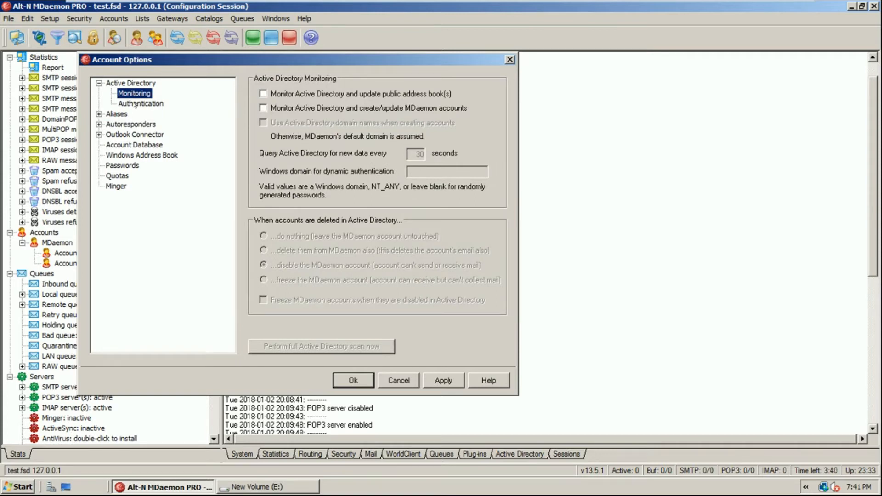
pyautogui.click(135, 105)
pyautogui.click(436, 382)
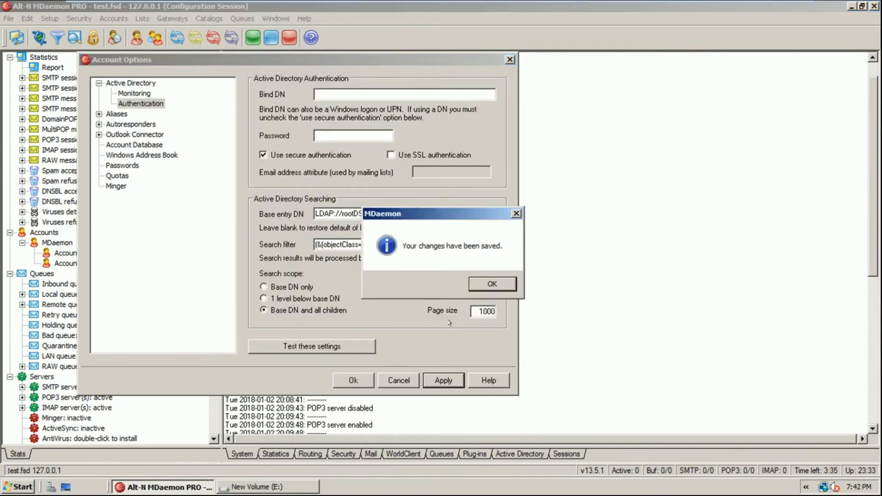
pyautogui.click(491, 280)
pyautogui.click(352, 379)
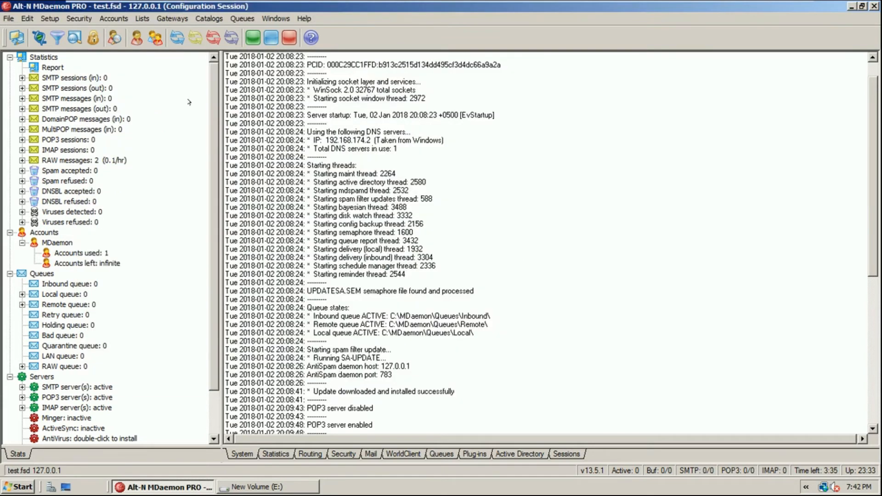
# Open the Account Manager from the Accounts menu and start a new account
pyautogui.click(113, 18)
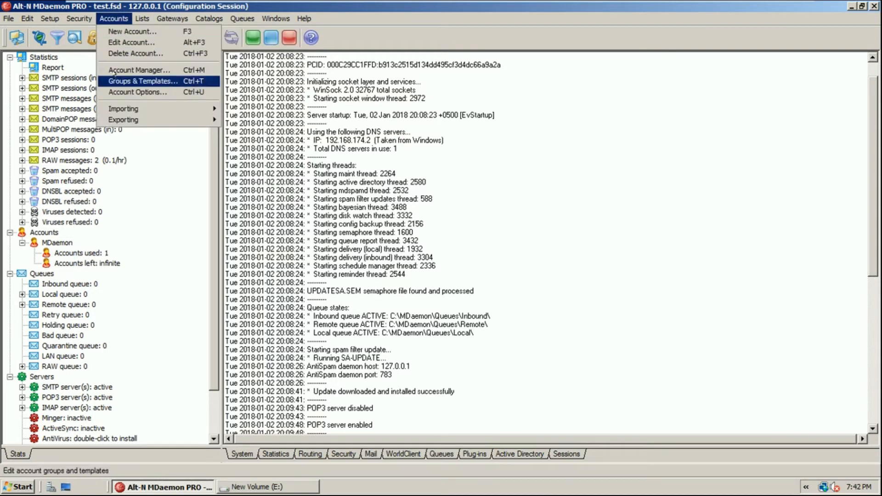
pyautogui.click(114, 70)
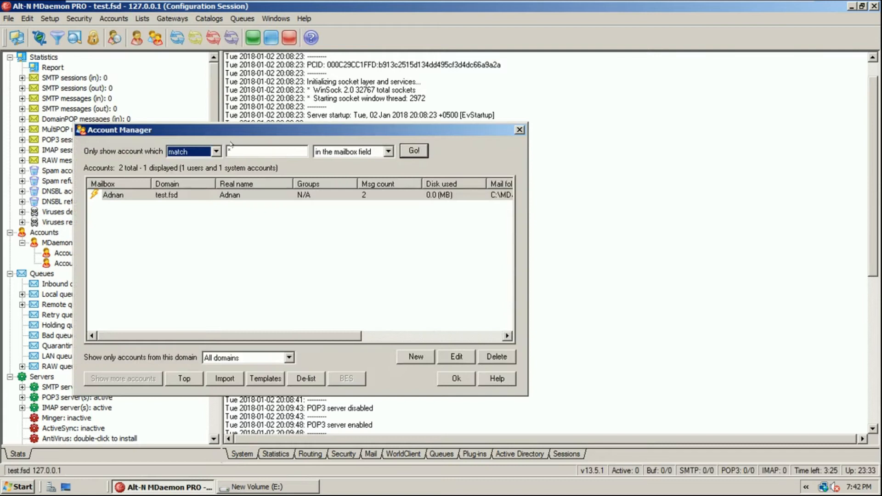
pyautogui.moveTo(234, 131); pyautogui.dragTo(257, 94)
pyautogui.click(435, 318)
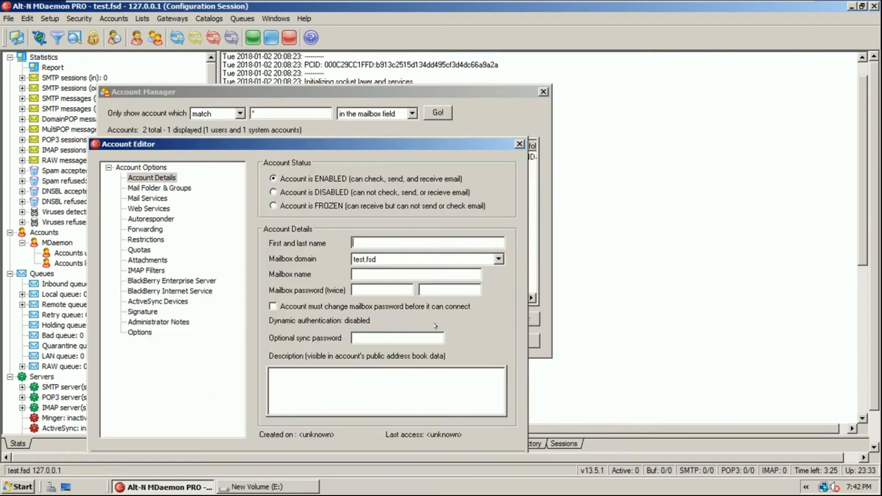
# Name the new test.fsd account 'Archive' and enter its mailbox password in both fields
pyautogui.write('Archove')
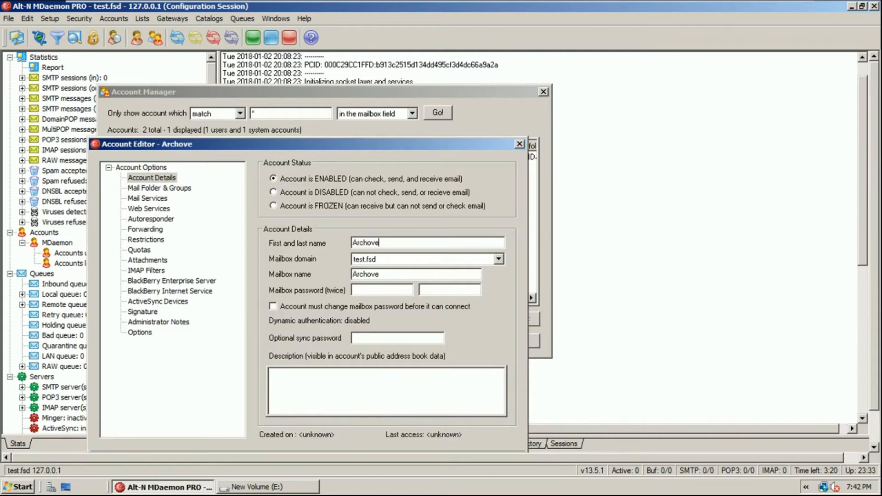
pyautogui.click(399, 290)
pyautogui.press('BackSpace')
pyautogui.press('BackSpace')
pyautogui.press('BackSpace')
pyautogui.write('ive')
pyautogui.click(386, 290)
pyautogui.write('abc')
pyautogui.press('Tab')
pyautogui.write('abc')
pyautogui.moveTo(397, 152); pyautogui.dragTo(420, 123)
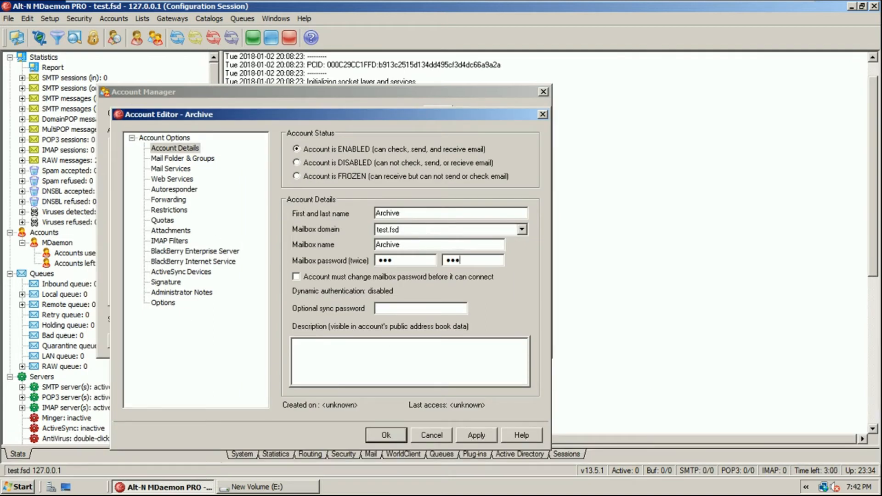
pyautogui.click(162, 158)
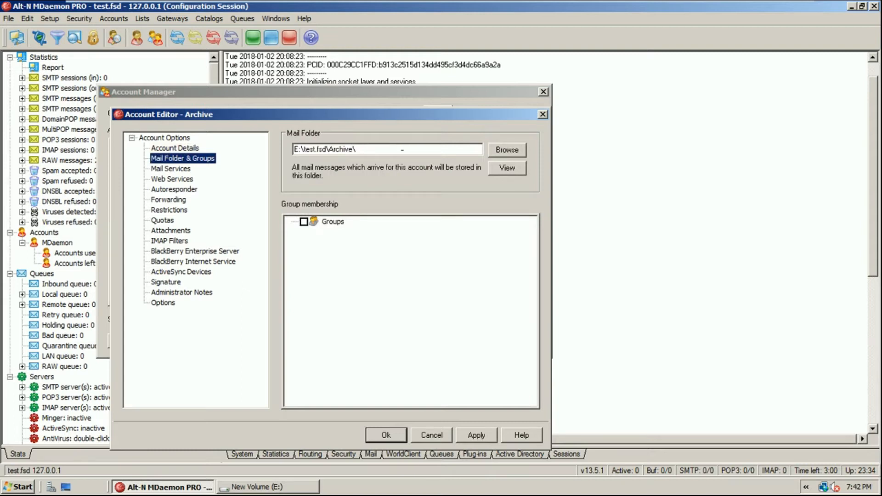
# Check the E:\test.fsd\Archive\ mail folder and review the services, forwarding, quota and attachment pages
pyautogui.moveTo(402, 149); pyautogui.dragTo(250, 144)
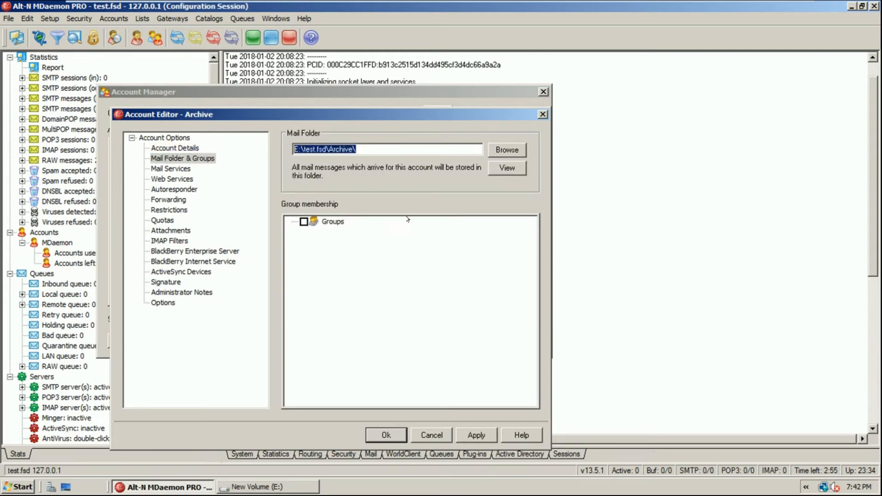
pyautogui.click(340, 149)
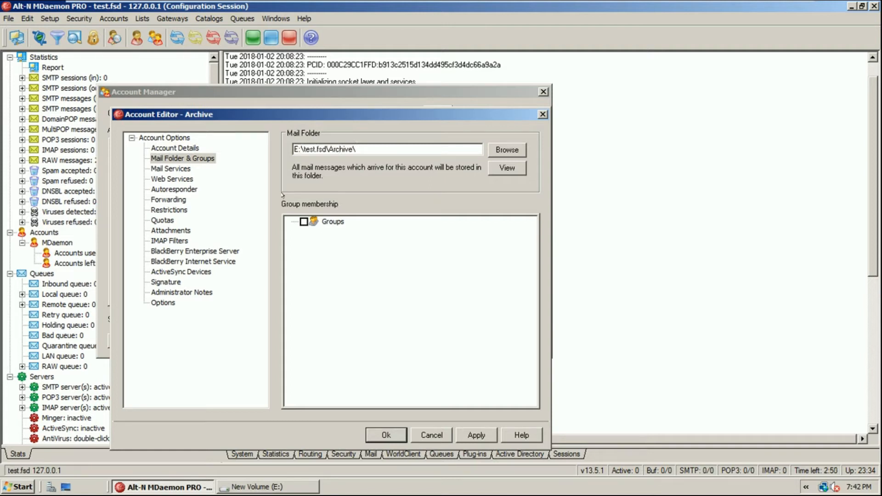
pyautogui.click(176, 170)
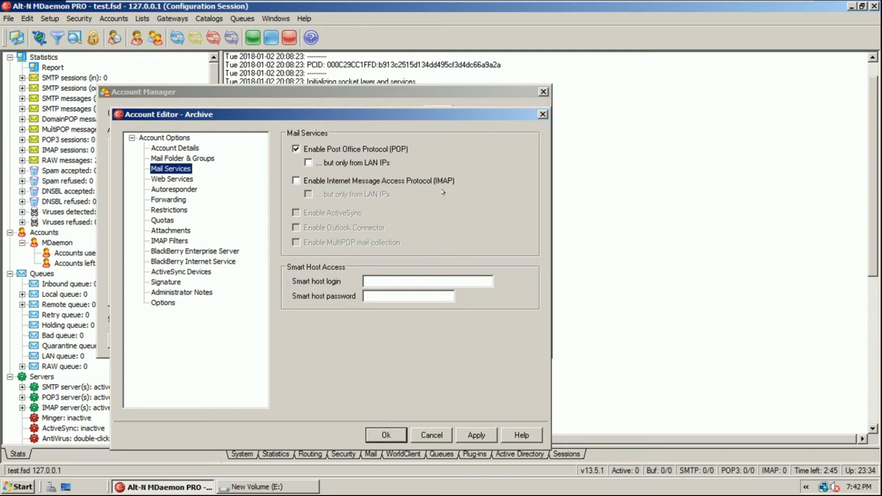
pyautogui.click(183, 179)
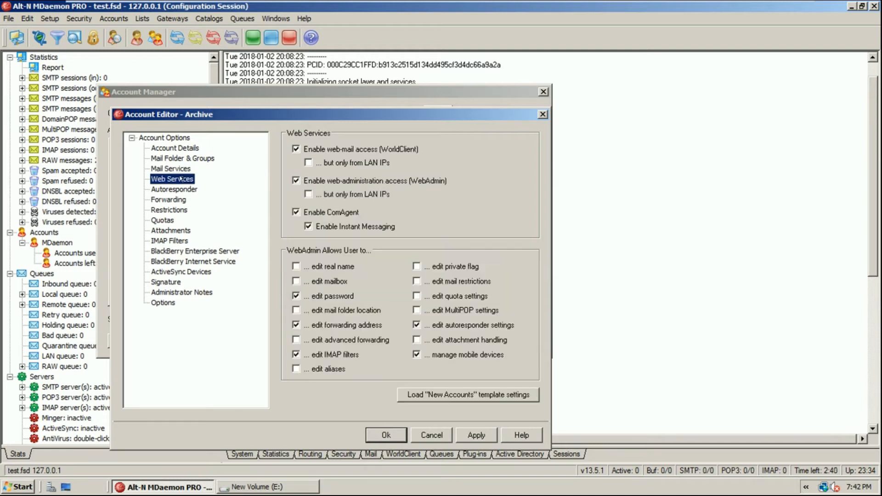
pyautogui.click(178, 191)
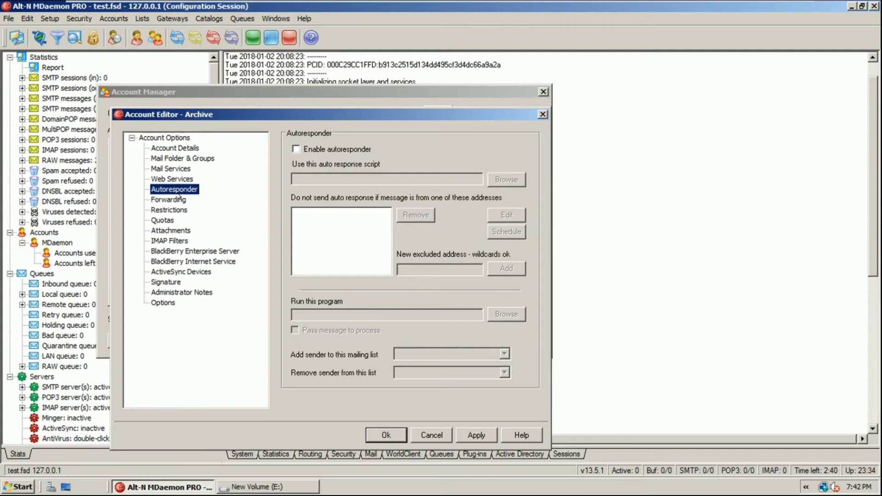
pyautogui.click(176, 199)
pyautogui.click(164, 220)
pyautogui.click(166, 230)
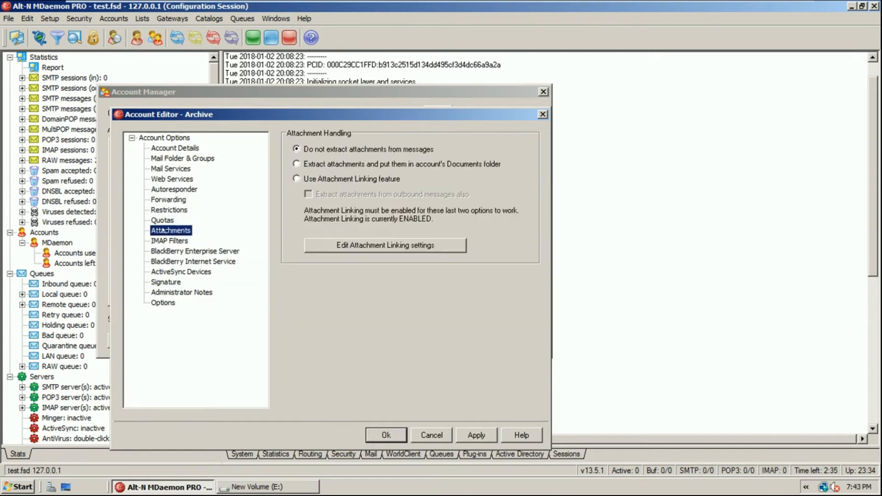
pyautogui.click(170, 242)
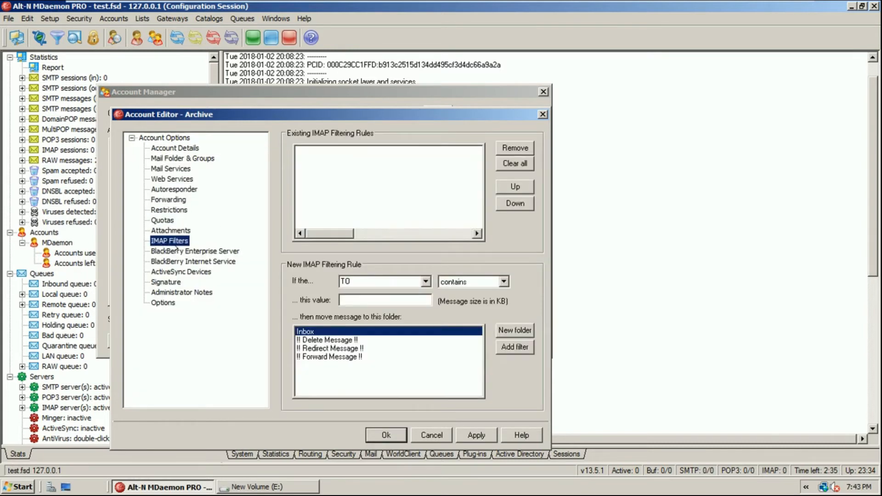
# Review the BlackBerry, ActiveSync, signature, notes and options pages, then confirm the Archive account
pyautogui.click(178, 251)
pyautogui.click(186, 261)
pyautogui.click(190, 271)
pyautogui.click(178, 282)
pyautogui.click(180, 292)
pyautogui.click(164, 302)
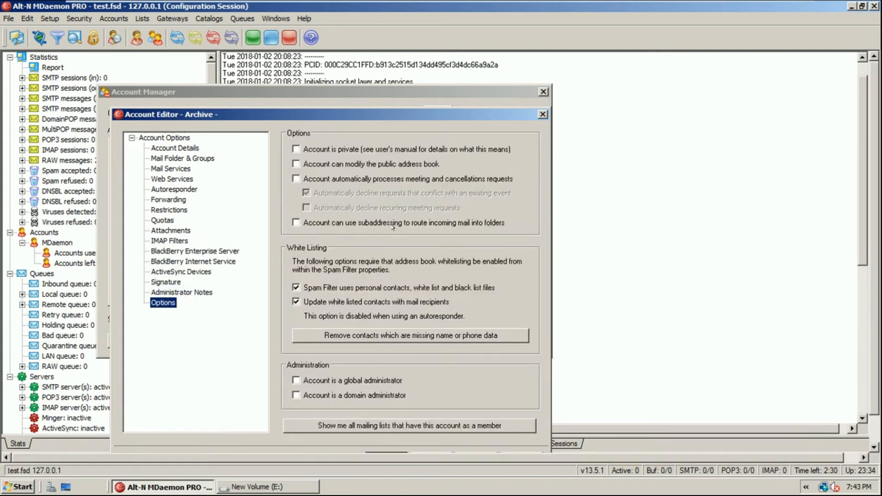
pyautogui.moveTo(374, 117); pyautogui.dragTo(383, 81)
pyautogui.click(419, 424)
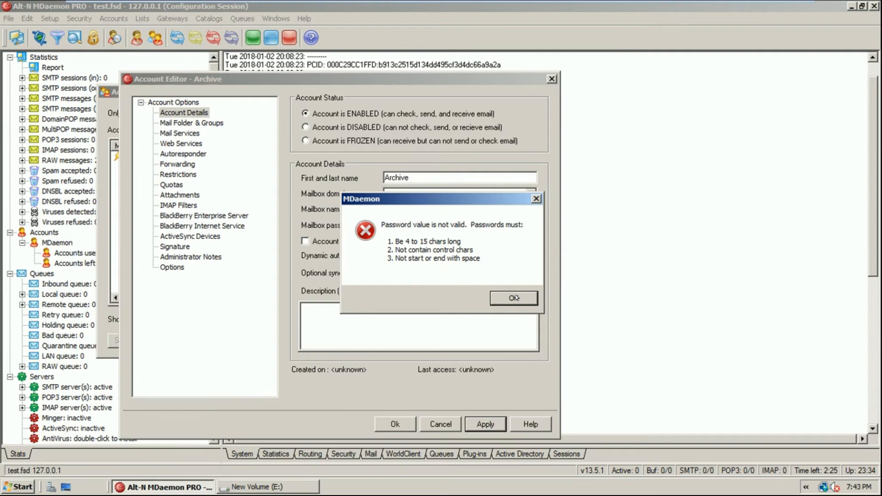
# Dismiss the invalid-password warnings, lengthen the Archive password to four characters in both fields, and save
pyautogui.click(514, 297)
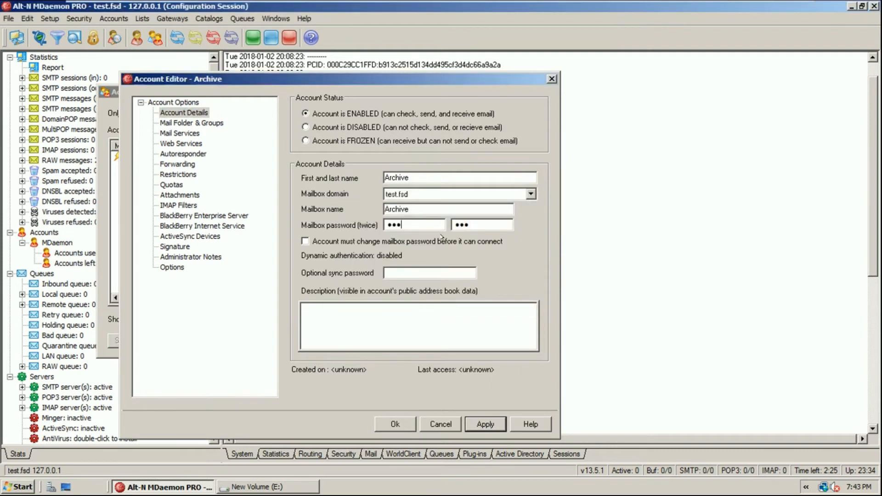
pyautogui.click(395, 425)
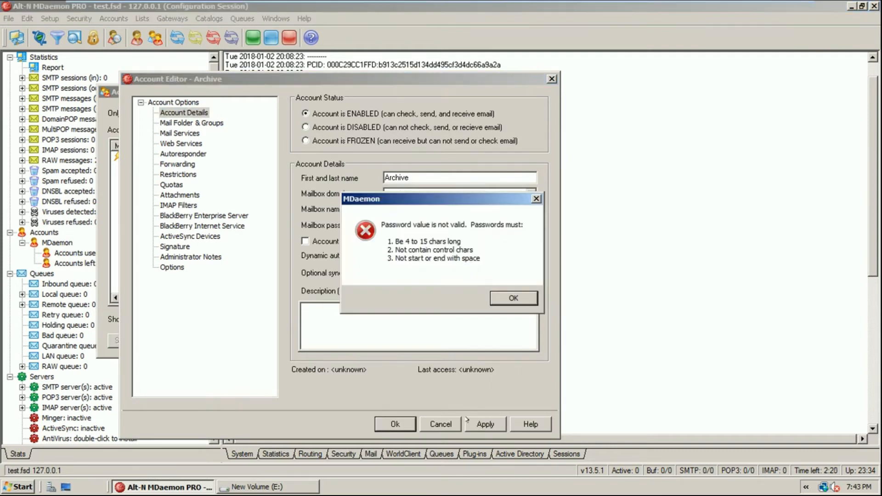
pyautogui.click(503, 298)
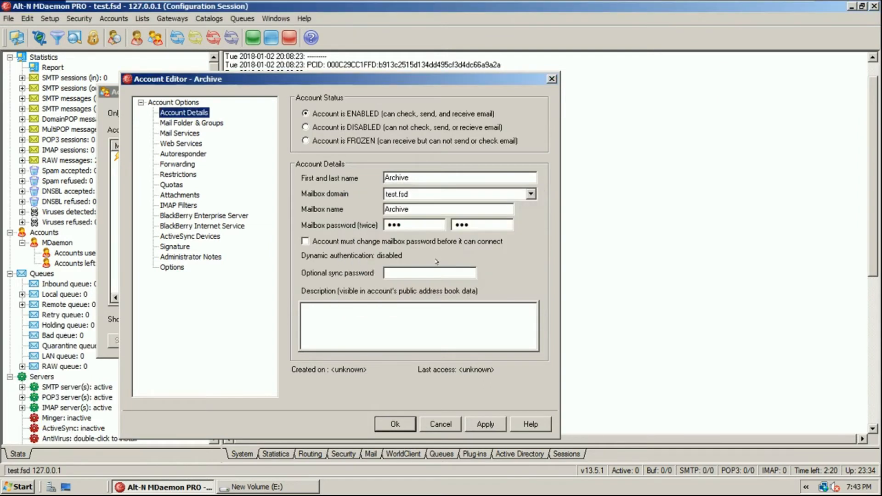
pyautogui.write('1')
pyautogui.press('Tab')
pyautogui.write('1111')
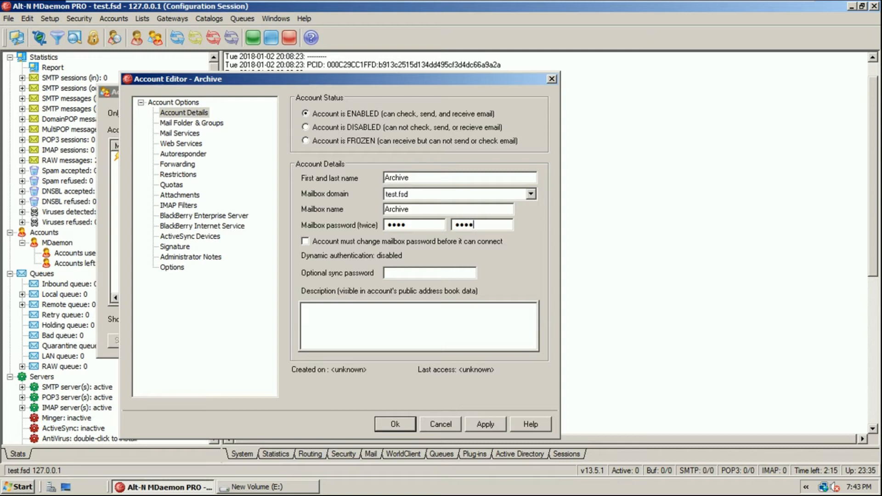
pyautogui.click(397, 420)
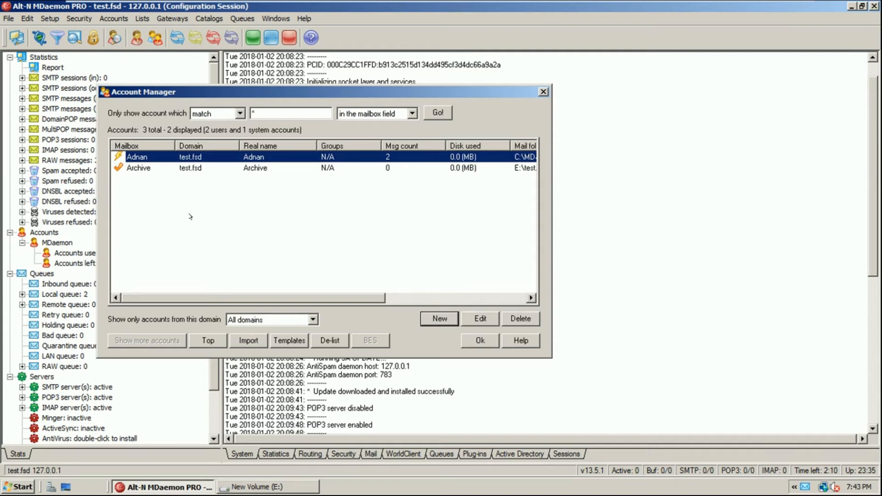
pyautogui.click(141, 168)
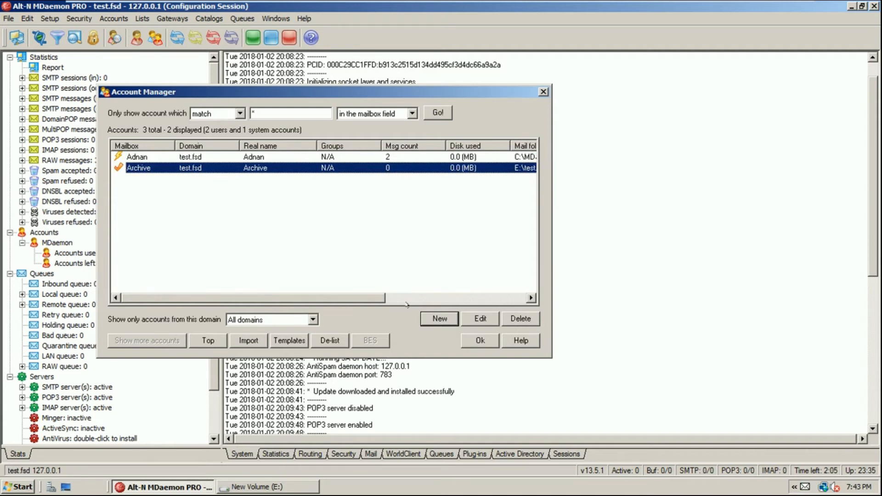
# Create a test.fsd account named ali with a mailbox password and POP/IMAP mail services, and save it
pyautogui.click(429, 314)
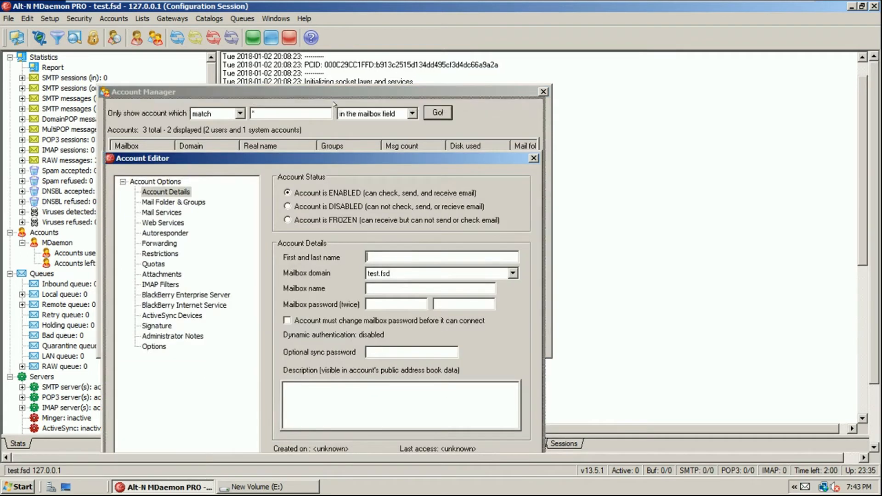
pyautogui.write('ali')
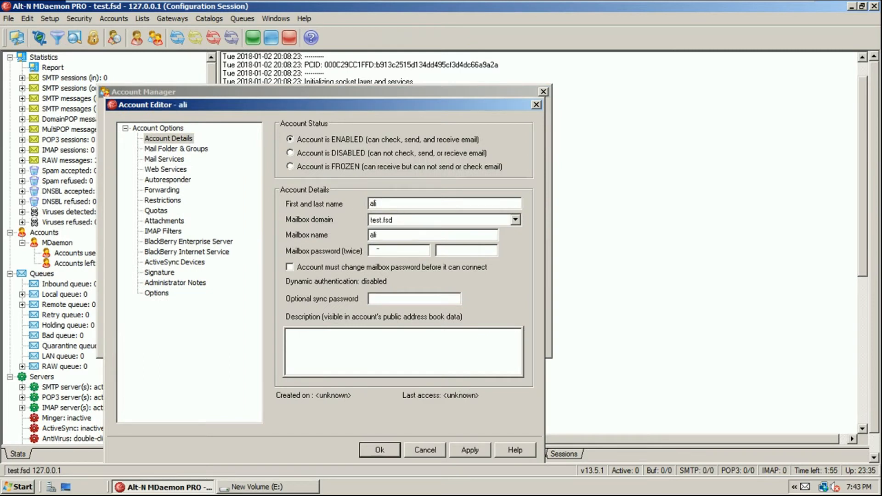
pyautogui.click(378, 251)
pyautogui.write('1234')
pyautogui.press('Tab')
pyautogui.write('1234')
pyautogui.click(176, 167)
pyautogui.click(170, 160)
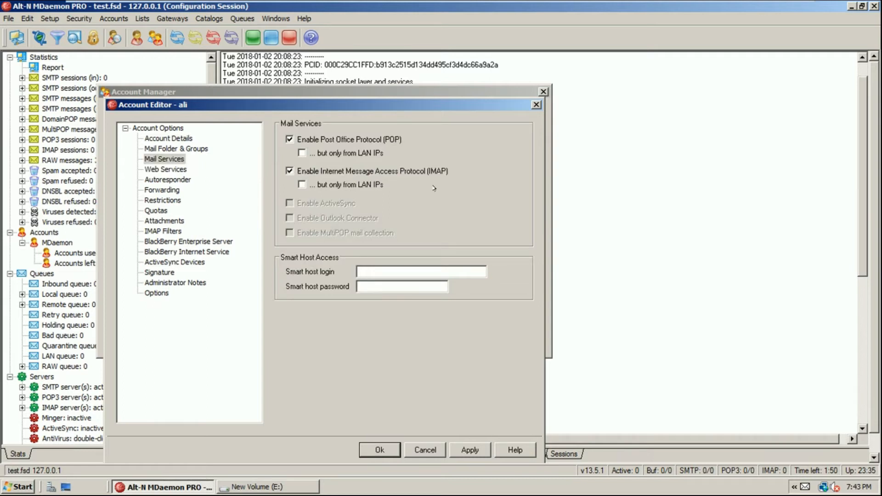
pyautogui.click(461, 448)
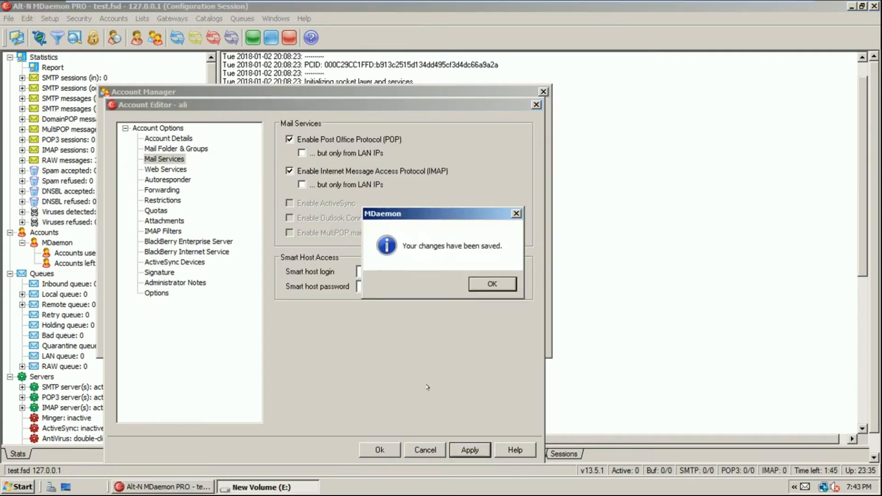
pyautogui.click(491, 284)
pyautogui.press('Return')
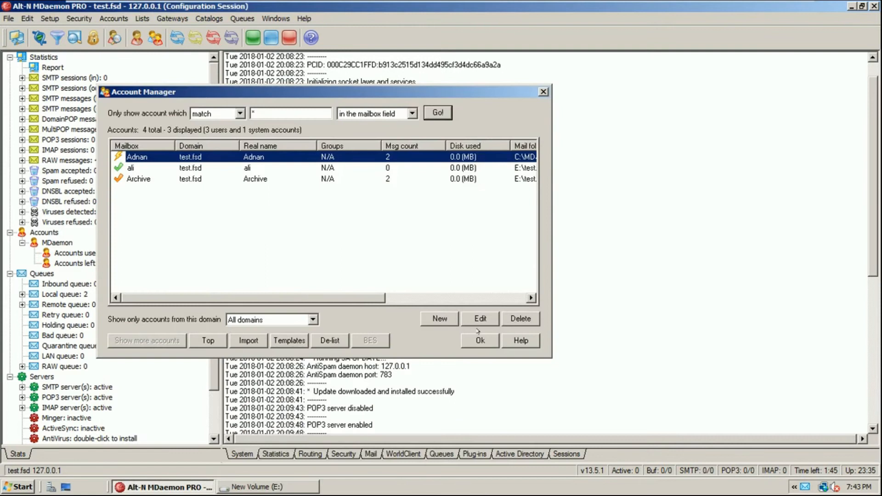
pyautogui.click(124, 179)
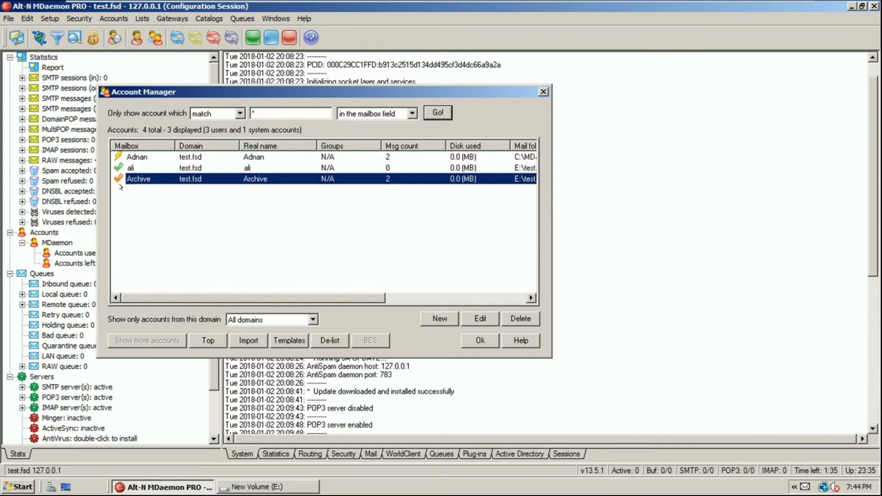
# Look at the Archive account's Mail Services page, then close its editor without changes
pyautogui.click(481, 319)
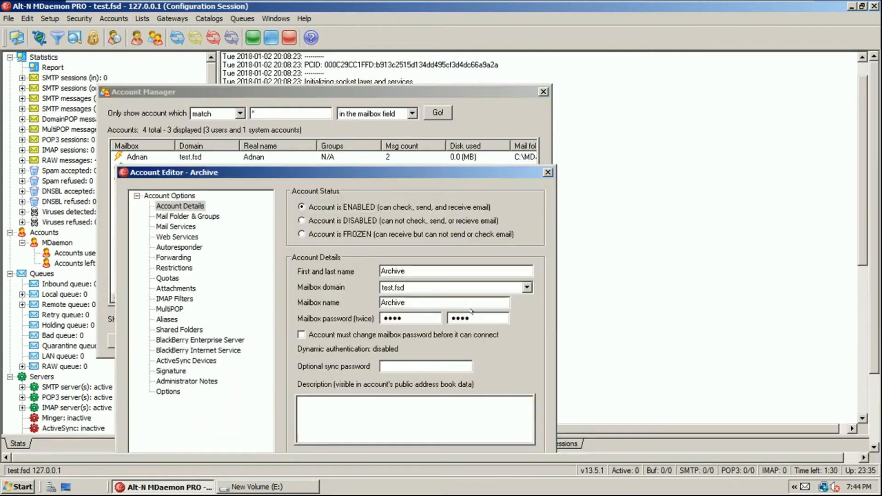
pyautogui.moveTo(249, 175); pyautogui.dragTo(252, 152)
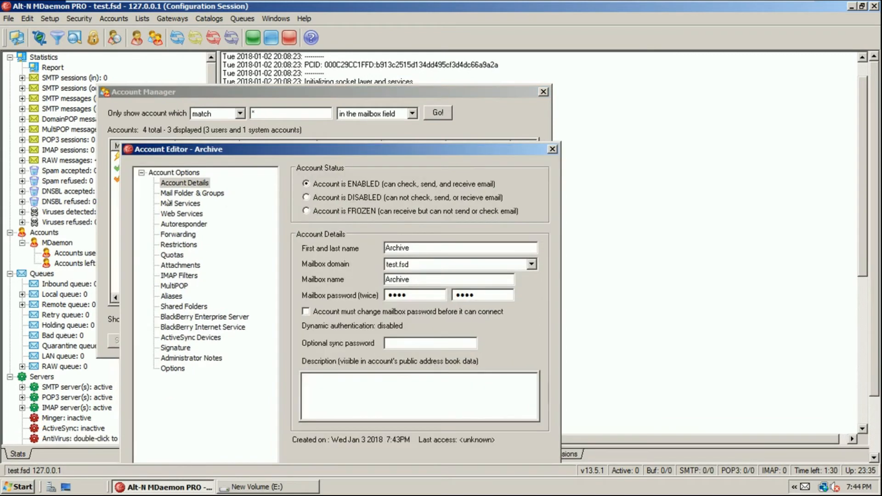
pyautogui.click(180, 203)
pyautogui.moveTo(337, 150); pyautogui.dragTo(355, 94)
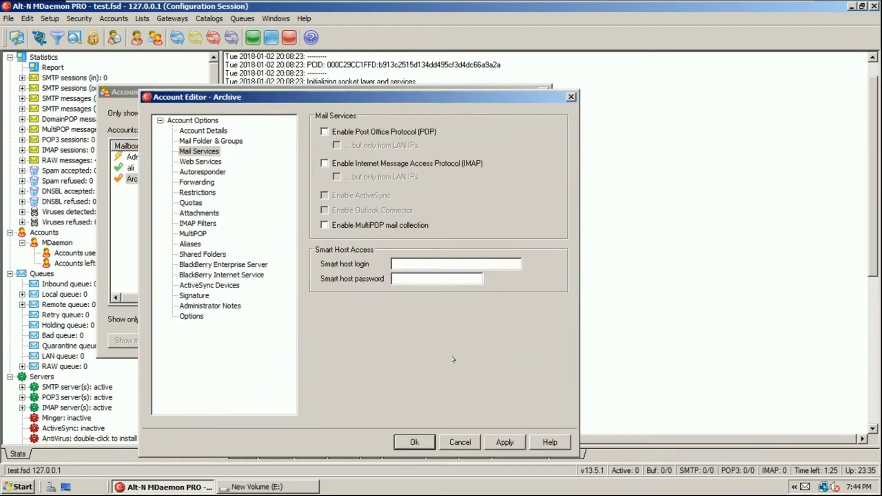
pyautogui.click(415, 443)
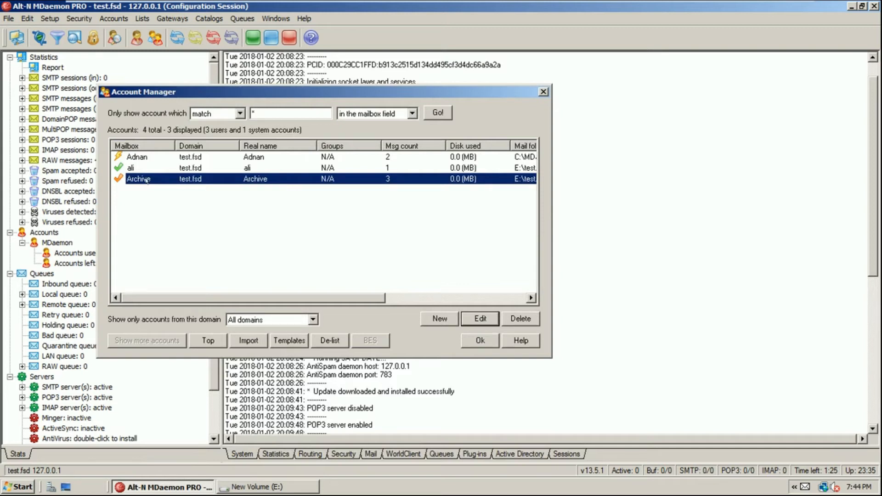
pyautogui.click(136, 168)
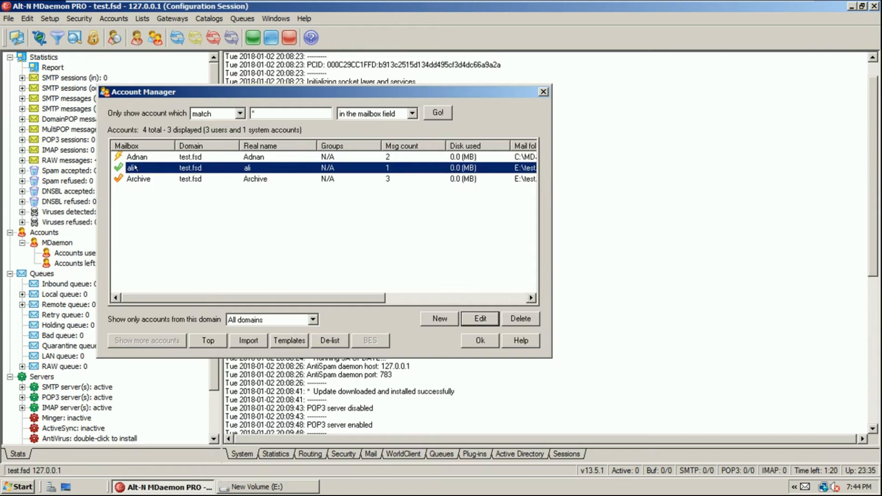
pyautogui.click(132, 179)
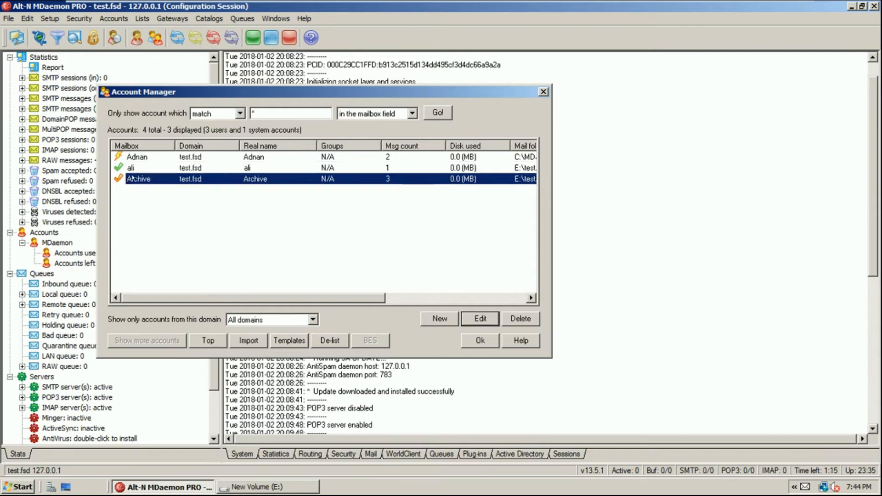
# Reopen Archive, tick Enable Post Office Protocol (POP), apply and close the editor
pyautogui.click(470, 321)
pyautogui.moveTo(309, 188); pyautogui.dragTo(336, 84)
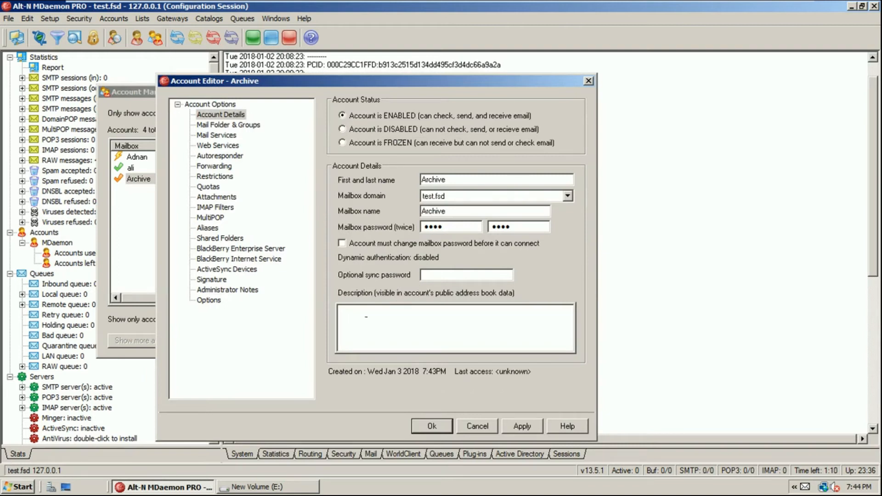
pyautogui.click(229, 126)
pyautogui.click(235, 137)
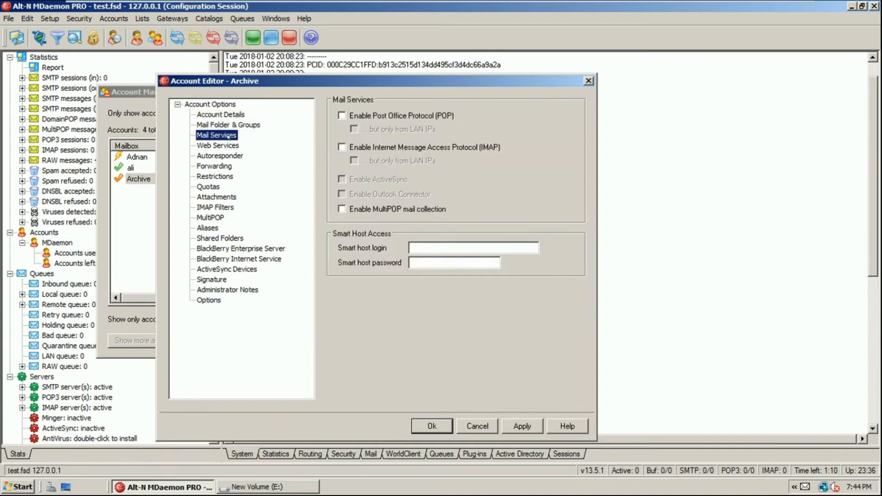
pyautogui.click(398, 116)
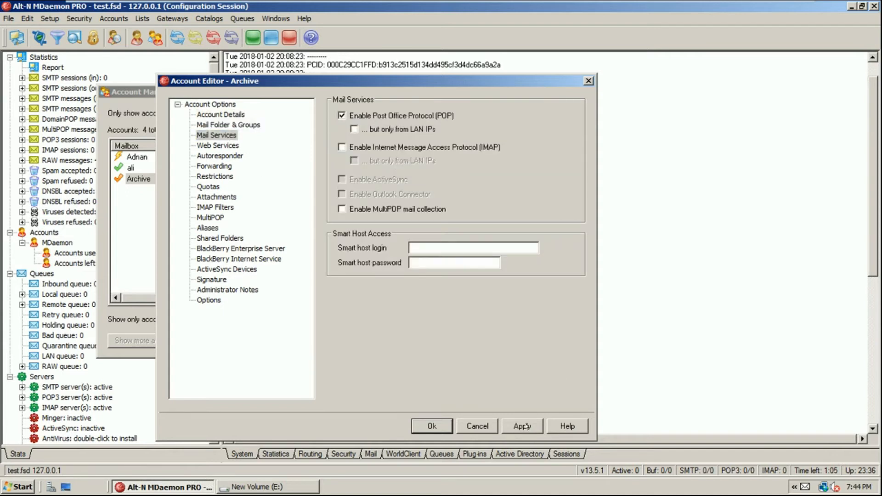
pyautogui.click(510, 427)
pyautogui.press('Return')
pyautogui.click(433, 425)
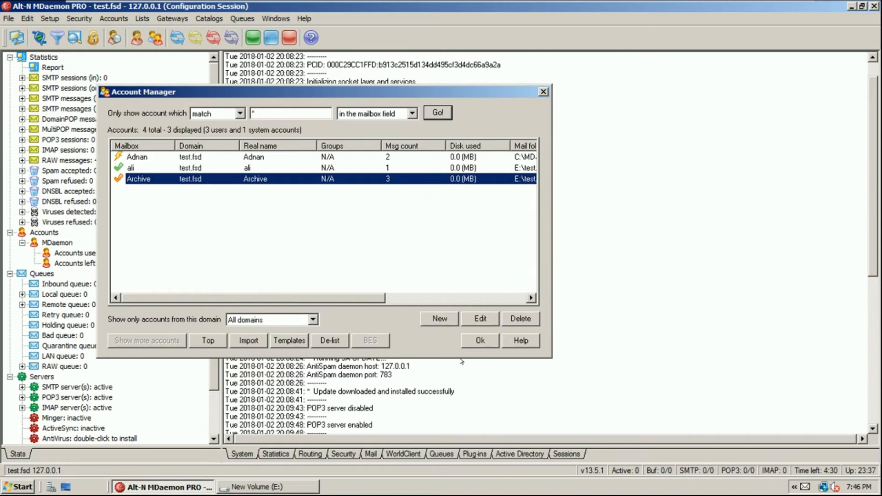
# Close Account Manager, check E:\test.fsd\Archive holds three message files, then return to E:
pyautogui.click(474, 338)
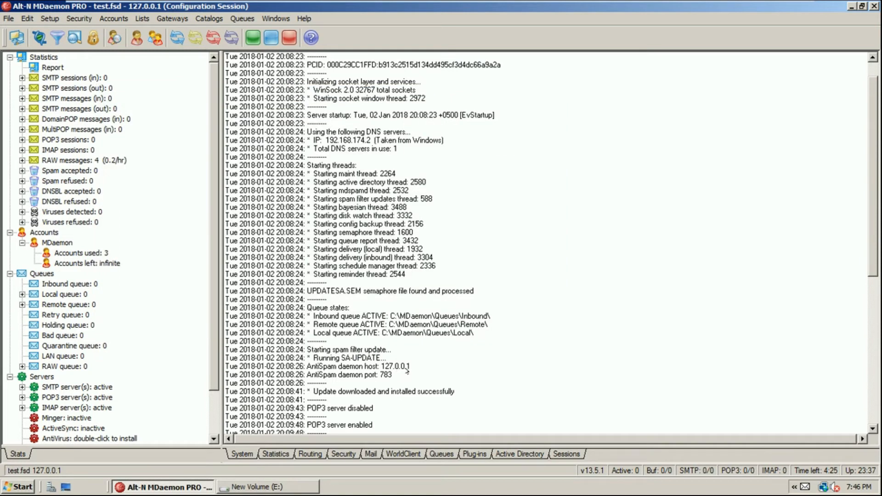
pyautogui.click(301, 486)
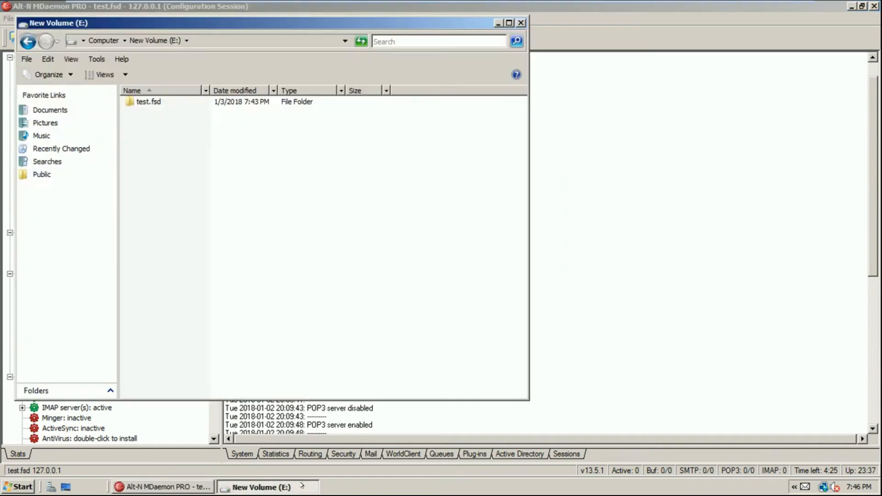
pyautogui.doubleClick(150, 102)
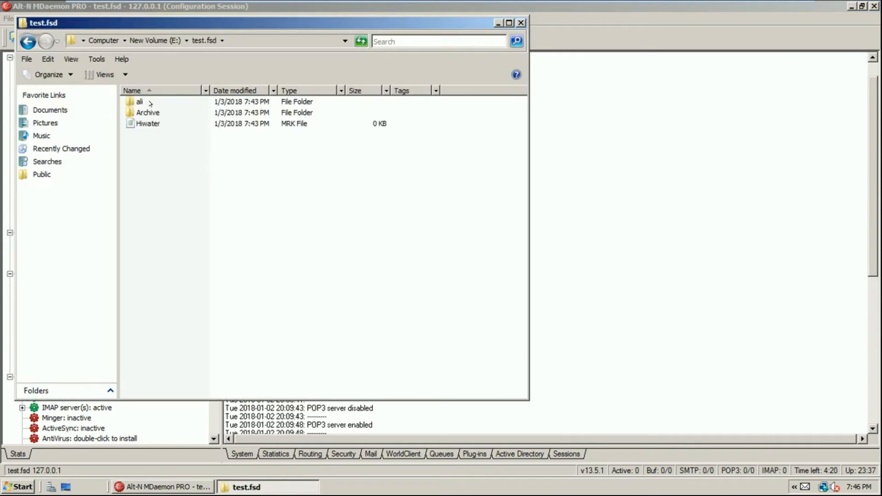
pyautogui.doubleClick(154, 112)
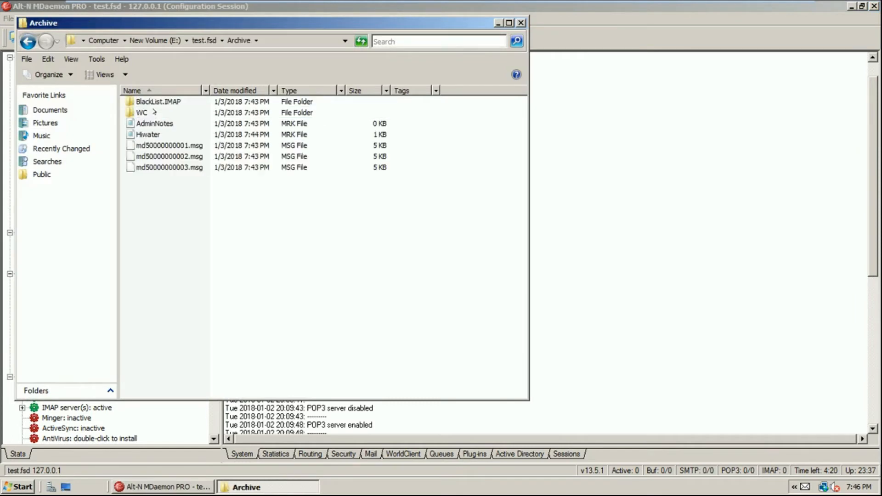
pyautogui.click(207, 41)
pyautogui.click(173, 40)
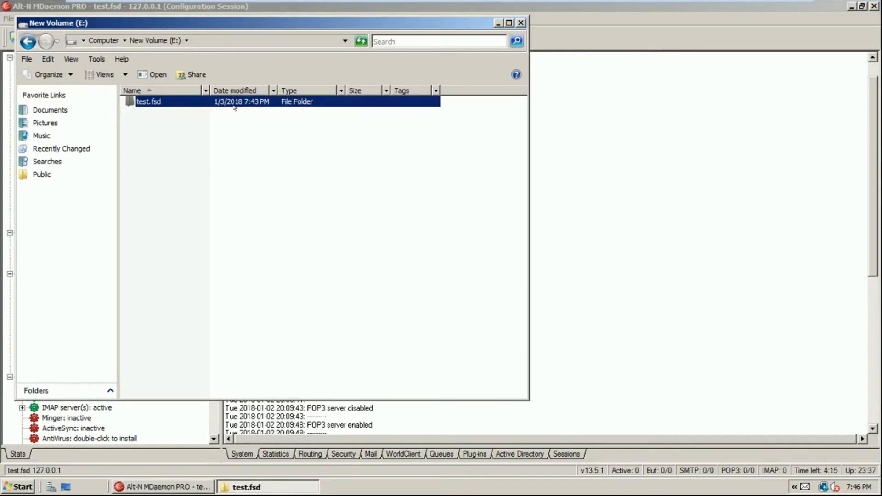
pyautogui.moveTo(420, 3)
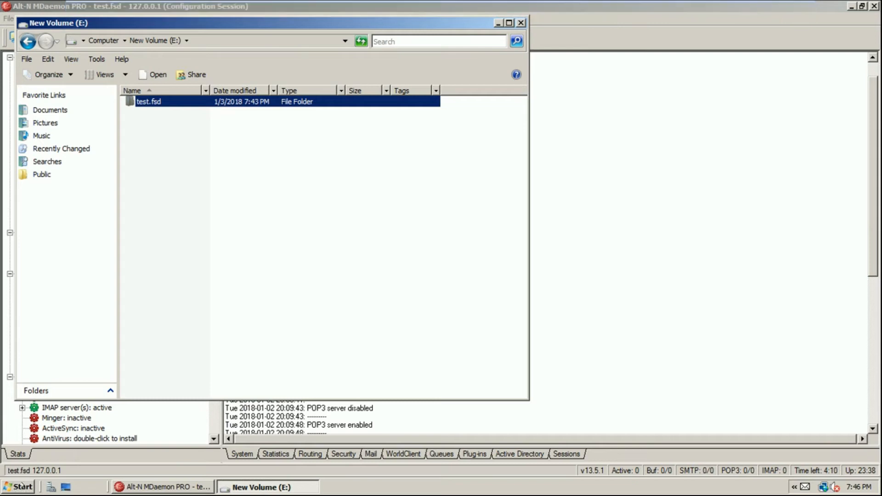
# Take the virtual machine out of full screen and launch Outlook 2010 via a host search for 'out'
pyautogui.click(22, 486)
pyautogui.write('ou')
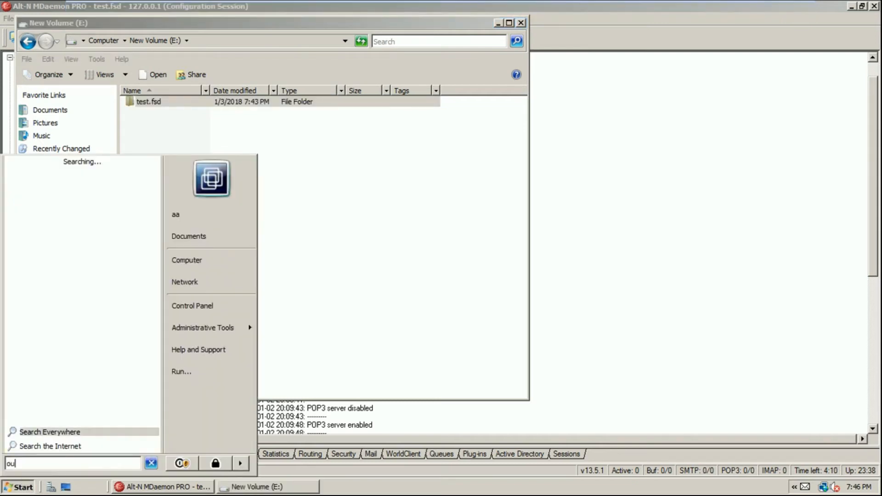
pyautogui.write('t')
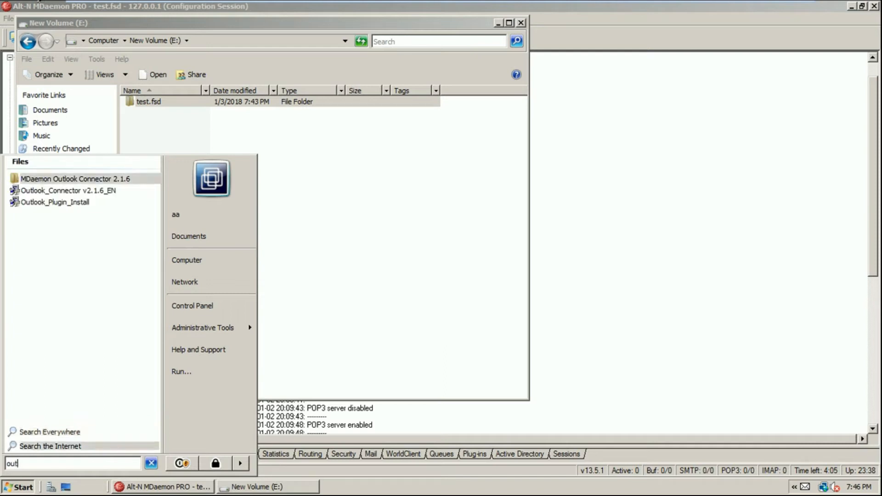
pyautogui.moveTo(264, 3)
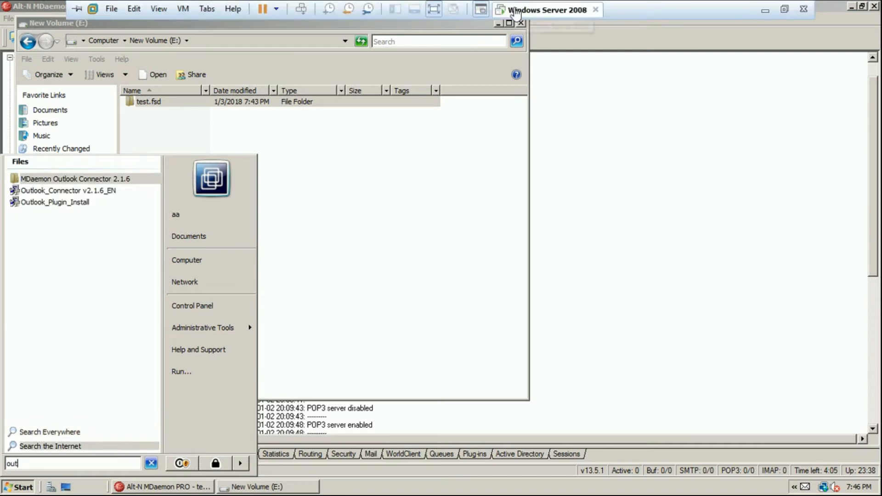
pyautogui.rightClick(519, 10)
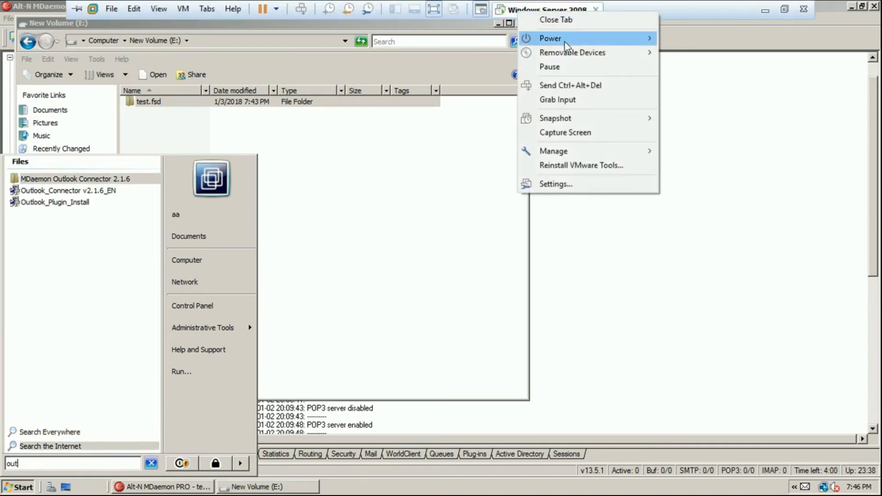
pyautogui.click(159, 9)
pyautogui.click(167, 26)
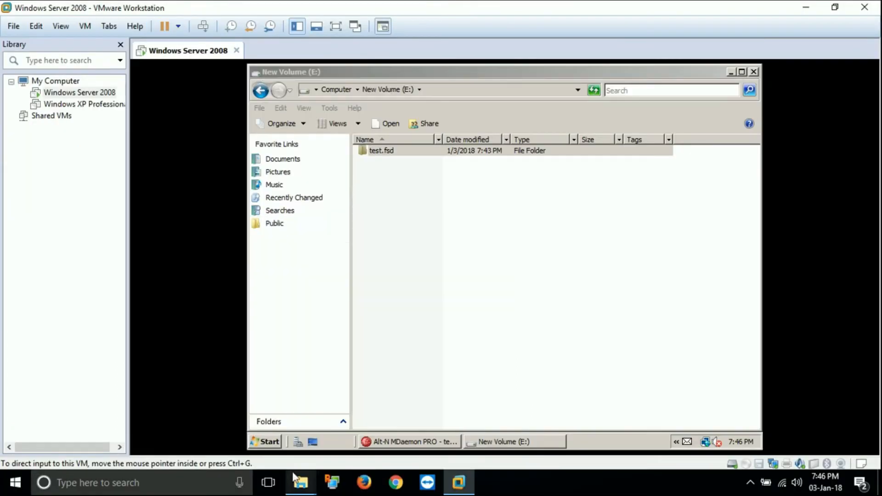
pyautogui.click(117, 481)
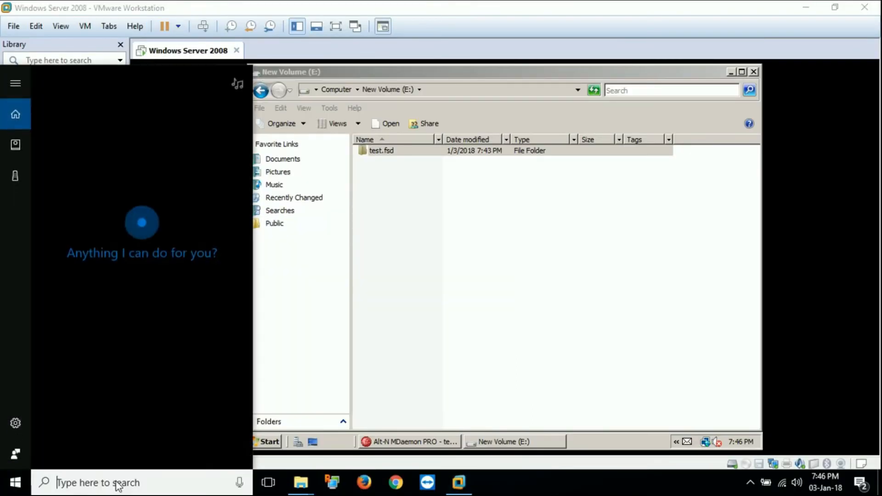
pyautogui.write('out')
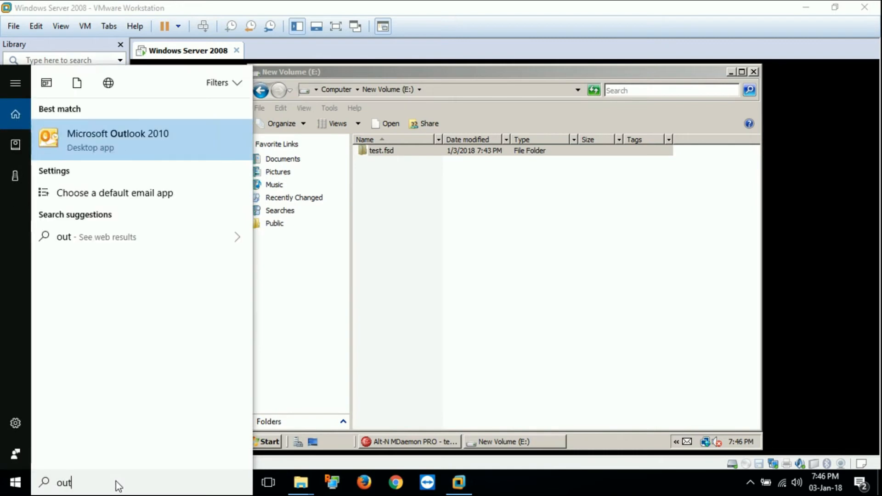
pyautogui.click(184, 133)
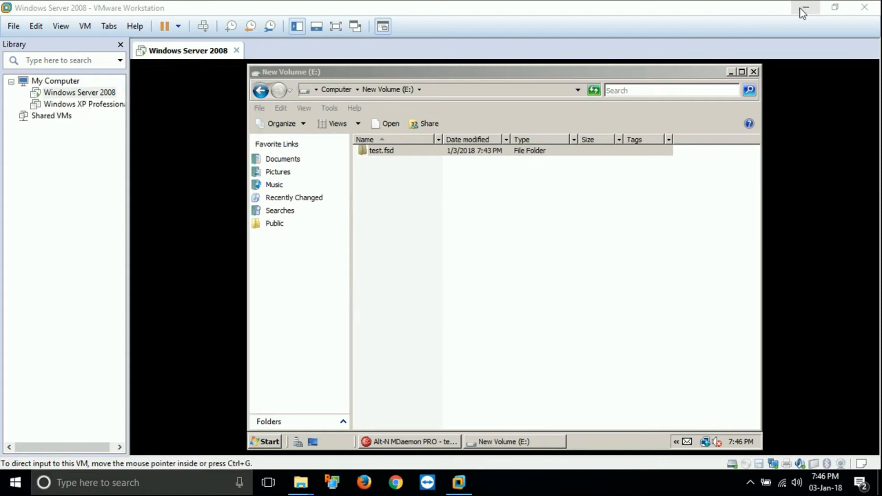
# Reset MDaemon's root node statistics counters to zero, then advance Outlook's startup wizard
pyautogui.click(433, 439)
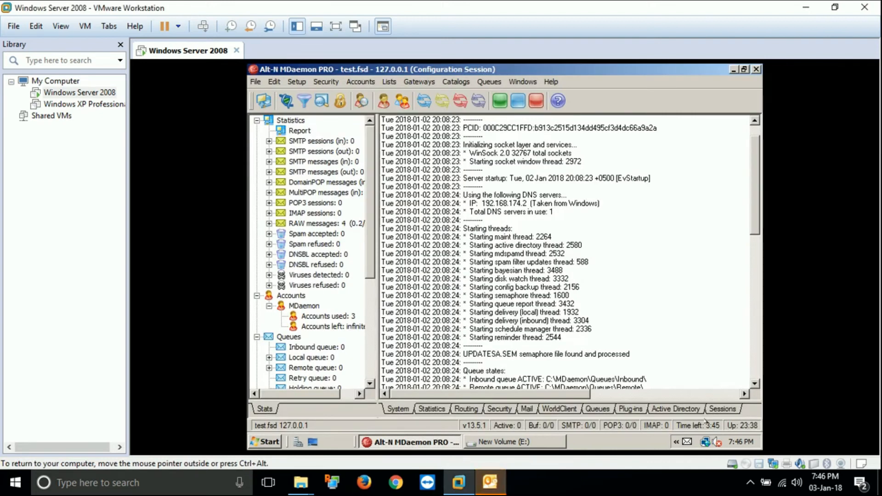
pyautogui.click(721, 409)
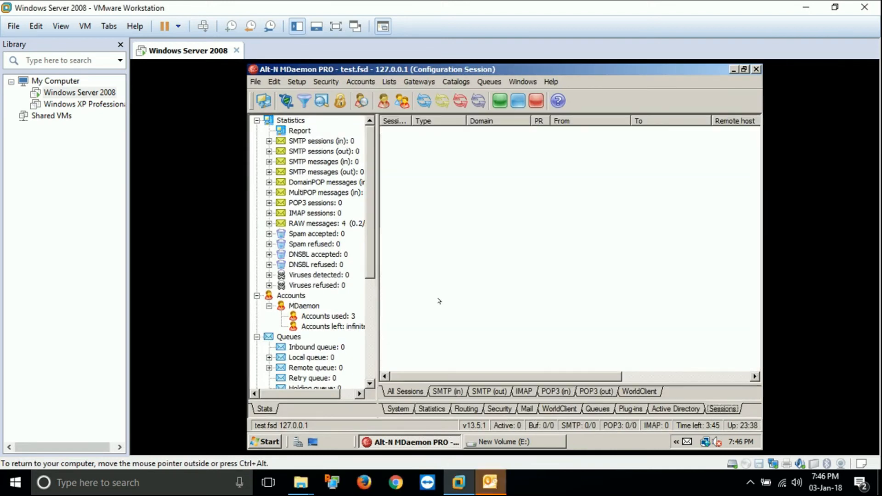
pyautogui.rightClick(309, 164)
pyautogui.click(344, 173)
pyautogui.moveTo(380, 319); pyautogui.dragTo(394, 318)
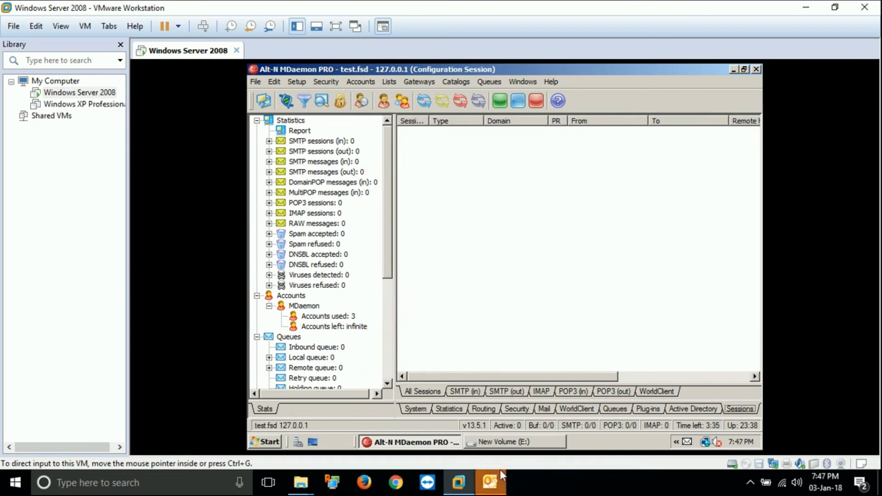
pyautogui.click(489, 483)
pyautogui.click(569, 370)
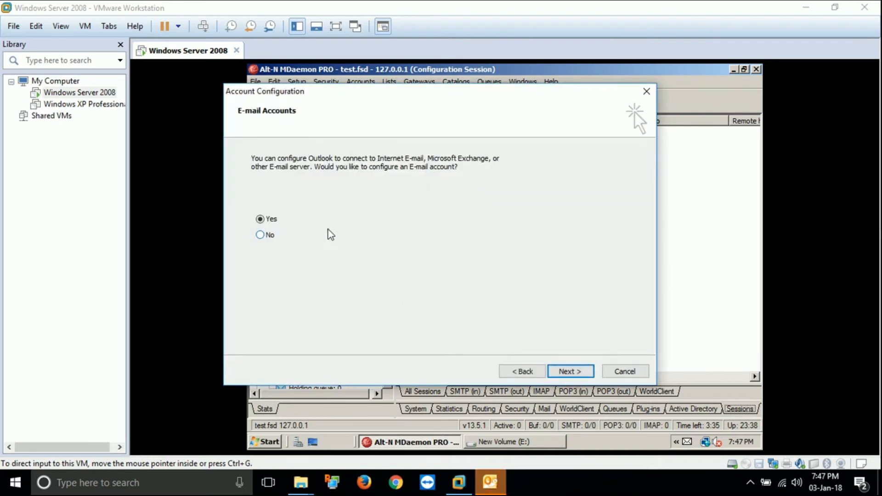
# Choose to set up an e-mail account with manually configured Internet E-mail server settings
pyautogui.click(567, 370)
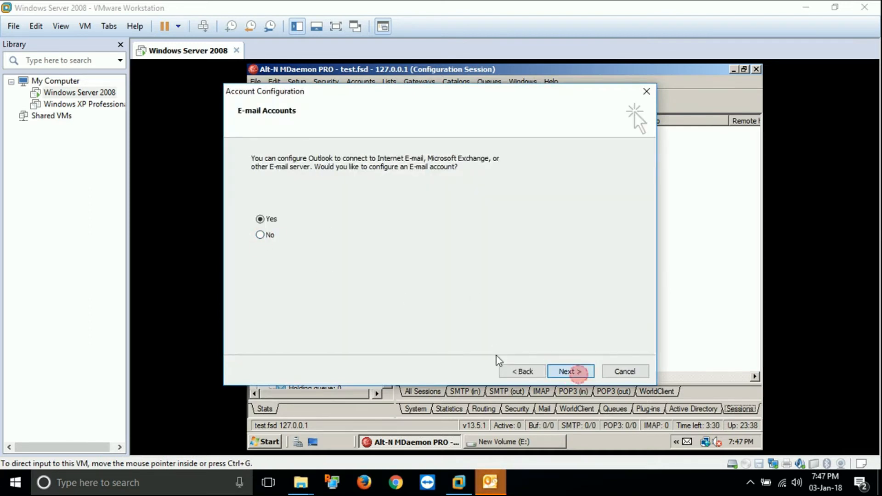
pyautogui.click(271, 337)
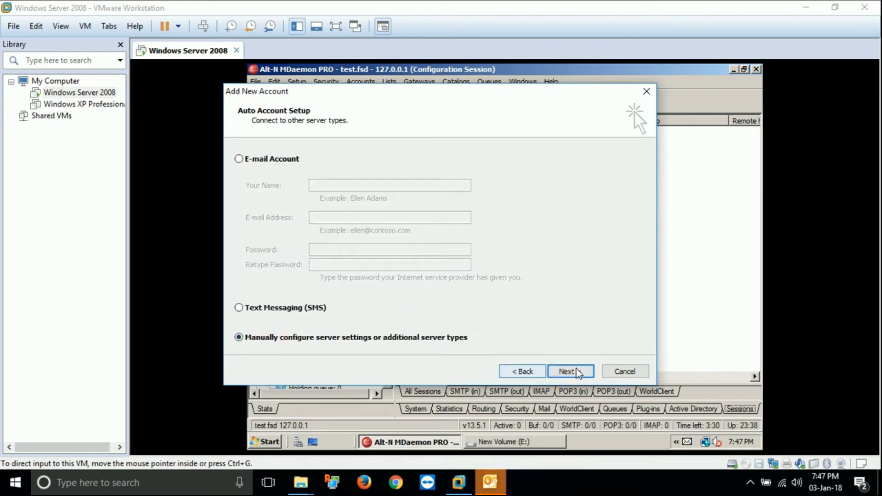
pyautogui.click(576, 372)
pyautogui.click(579, 373)
# Fill in the user's display name and begin the incoming mail server address 192.168.10
pyautogui.click(360, 169)
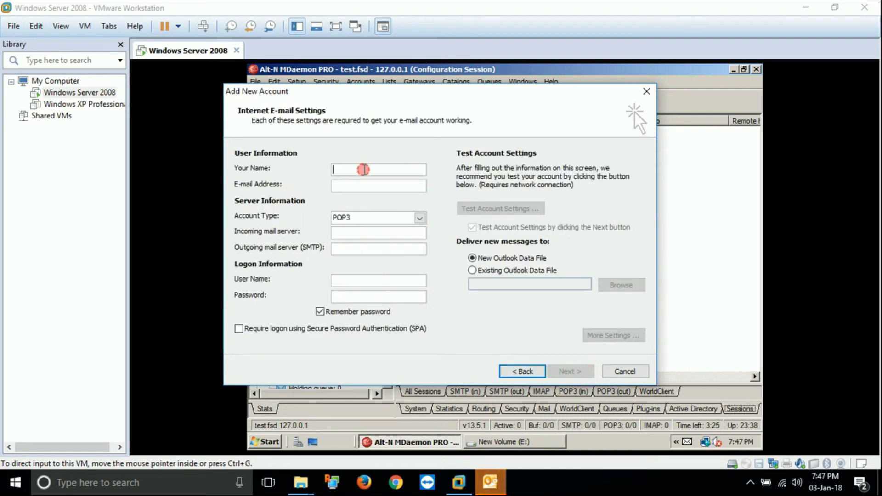
pyautogui.write('ali')
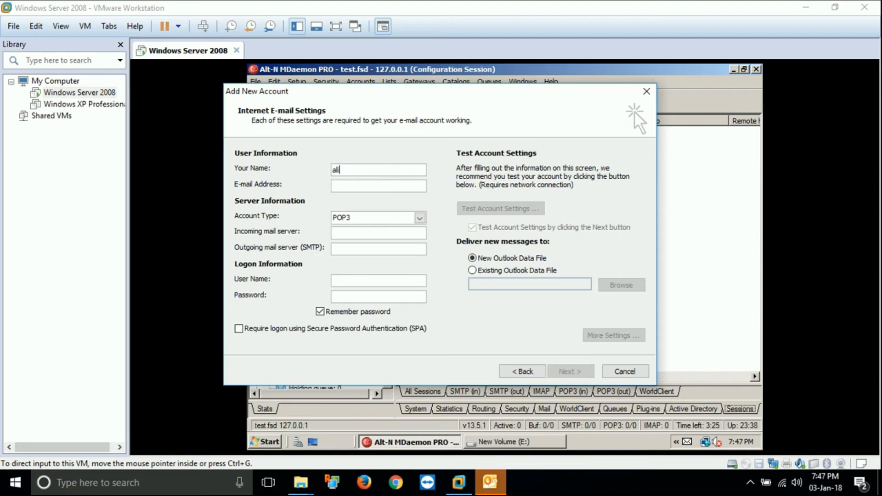
pyautogui.write('@test.fsd')
pyautogui.press('BackSpace')
pyautogui.press('BackSpace')
pyautogui.press('BackSpace')
pyautogui.press('BackSpace')
pyautogui.press('BackSpace')
pyautogui.press('BackSpace')
pyautogui.press('BackSpace')
pyautogui.press('BackSpace')
pyautogui.press('BackSpace')
pyautogui.press('BackSpace')
pyautogui.press('BackSpace')
pyautogui.press('BackSpace')
pyautogui.write('Ali')
pyautogui.press('Tab')
pyautogui.write('ali@test.fsd')
pyautogui.press('Tab')
pyautogui.press('Tab')
pyautogui.write('192.168.10.')
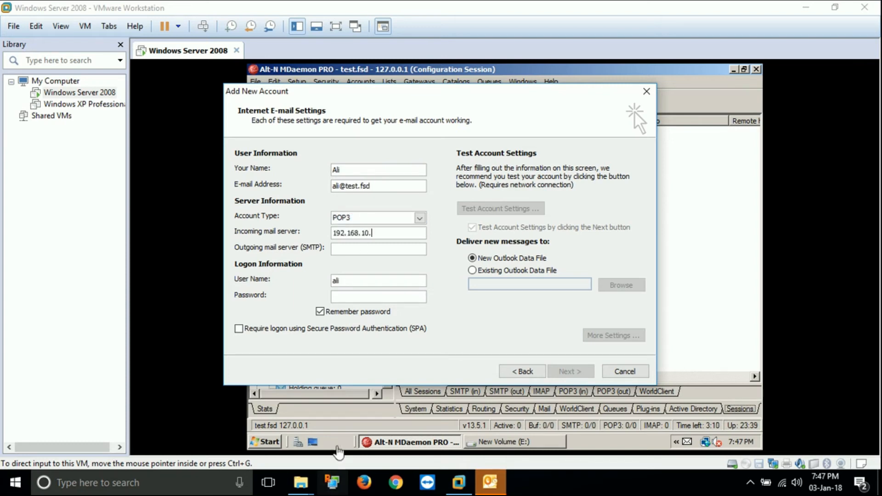
pyautogui.rightClick(706, 443)
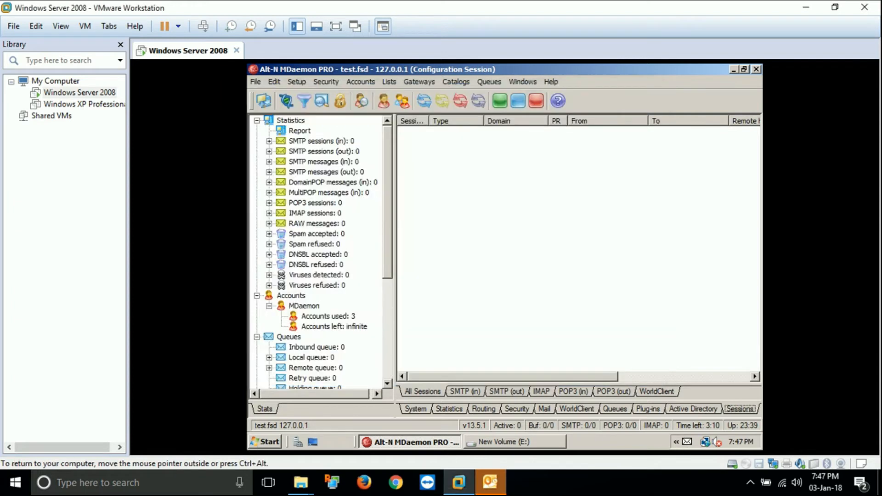
# Read the local connection's IPv4 address, 192.168.174.129, from its Network Connection Details
pyautogui.click(683, 427)
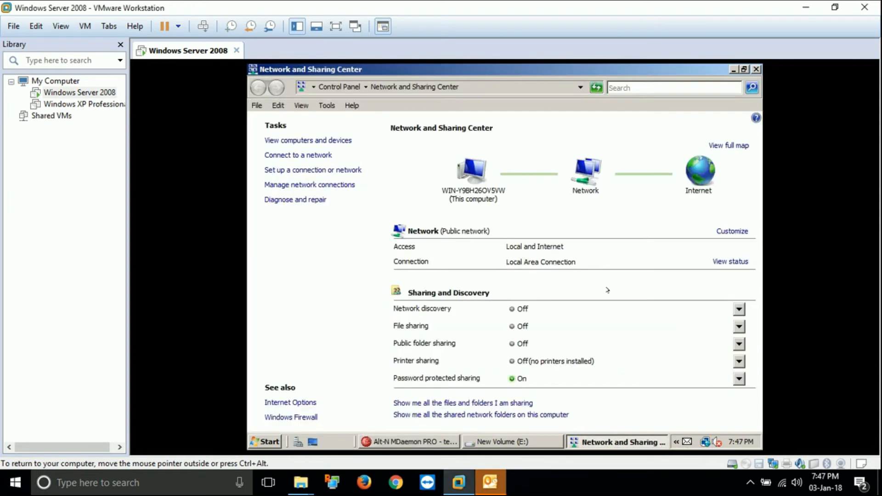
pyautogui.click(730, 262)
pyautogui.click(434, 239)
pyautogui.click(520, 222)
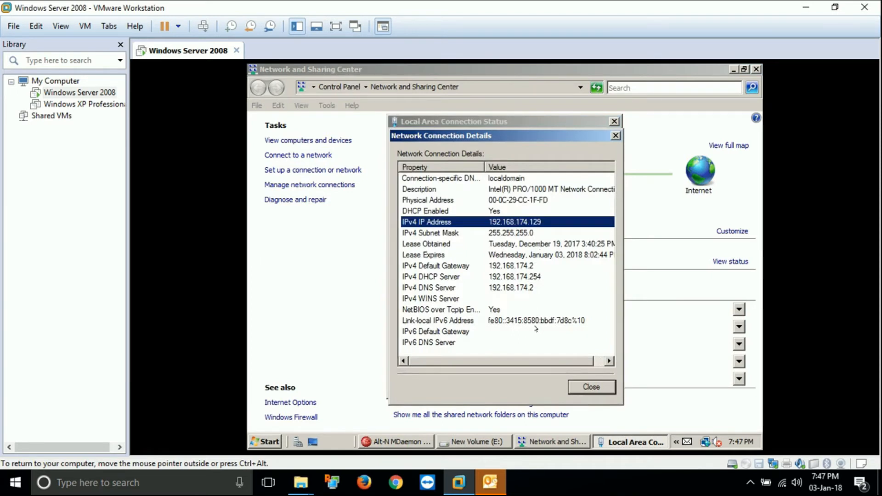
pyautogui.click(498, 488)
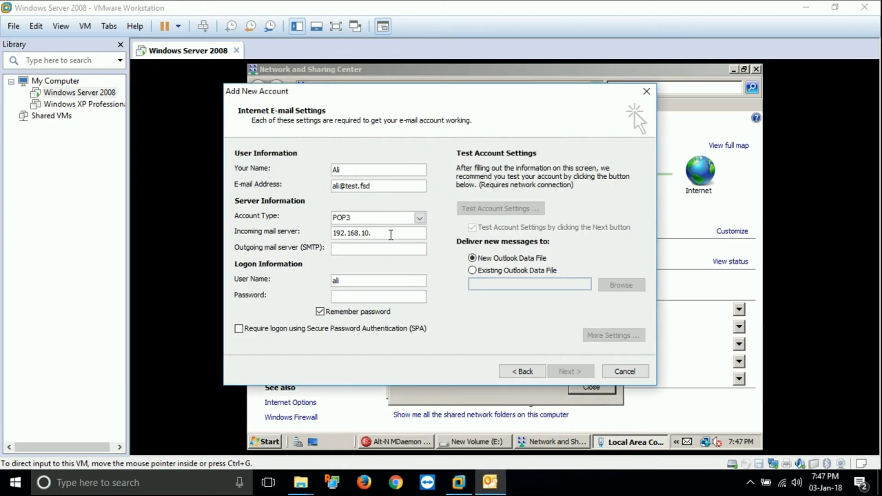
# Set both the incoming and outgoing mail servers to 192.168.174.129
pyautogui.press('BackSpace')
pyautogui.press('BackSpace')
pyautogui.write('74.129')
pyautogui.doubleClick(396, 233)
pyautogui.hotkey('ctrl', 'c')
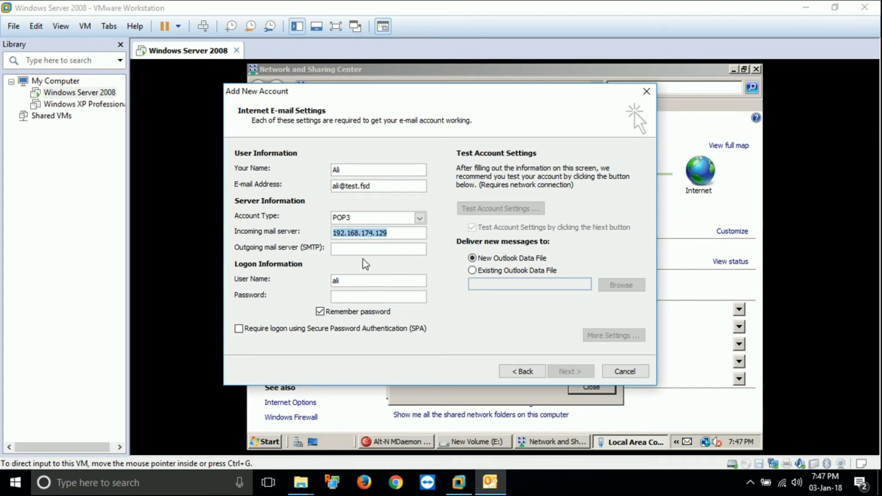
pyautogui.click(359, 249)
pyautogui.hotkey('ctrl', 'v')
# Enter the account password and run the account test, which fails at POP3 logon
pyautogui.click(361, 296)
pyautogui.write('1234')
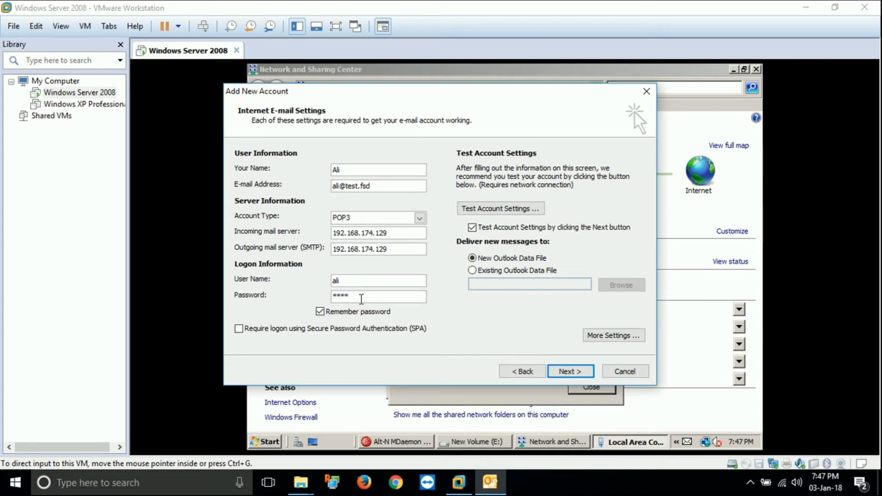
pyautogui.click(501, 209)
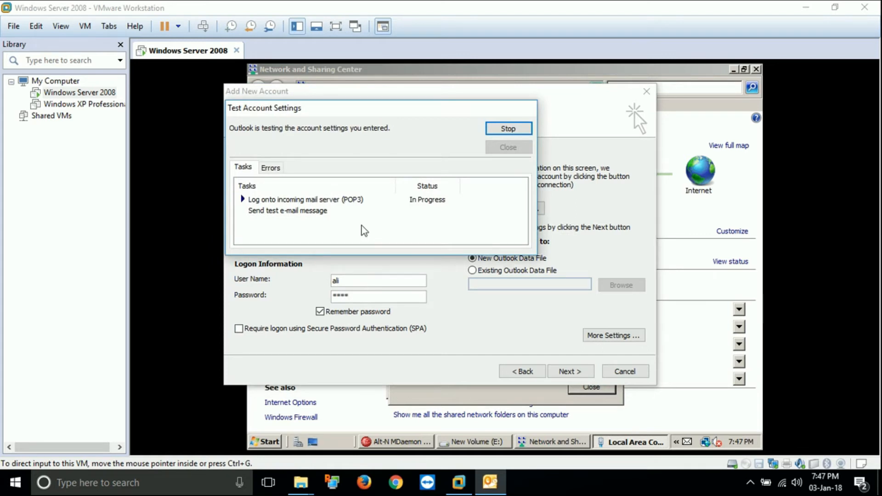
pyautogui.click(322, 200)
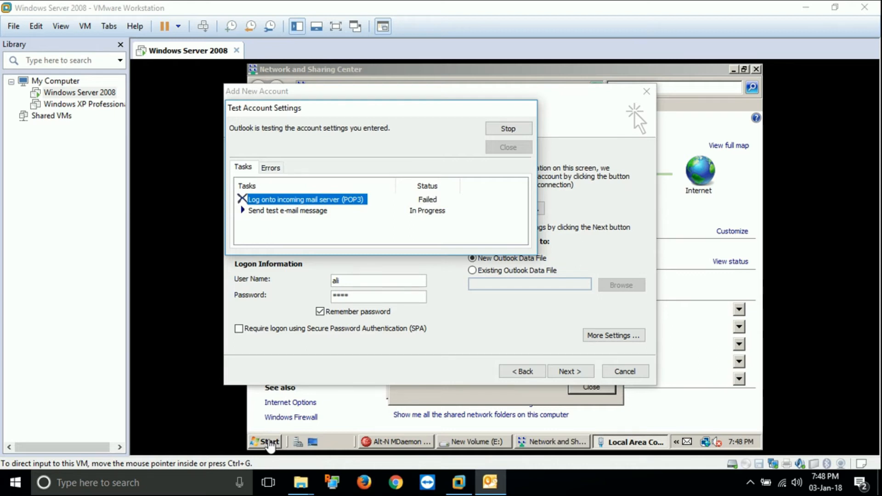
# Open Windows Firewall's exception settings from the Control Panel with administrator permission
pyautogui.click(270, 443)
pyautogui.click(270, 442)
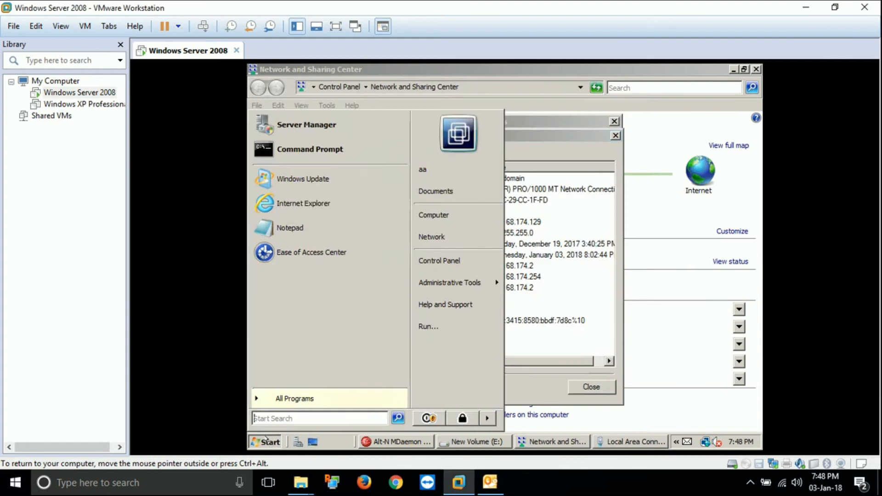
pyautogui.click(439, 261)
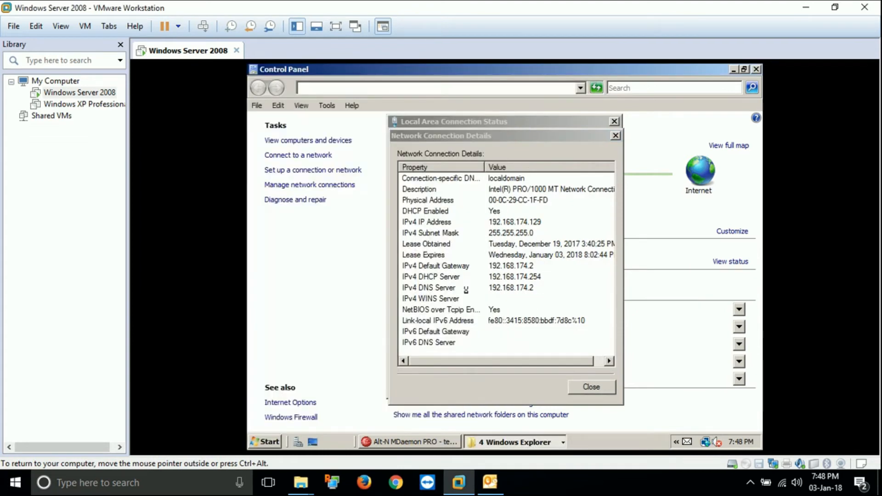
pyautogui.doubleClick(583, 400)
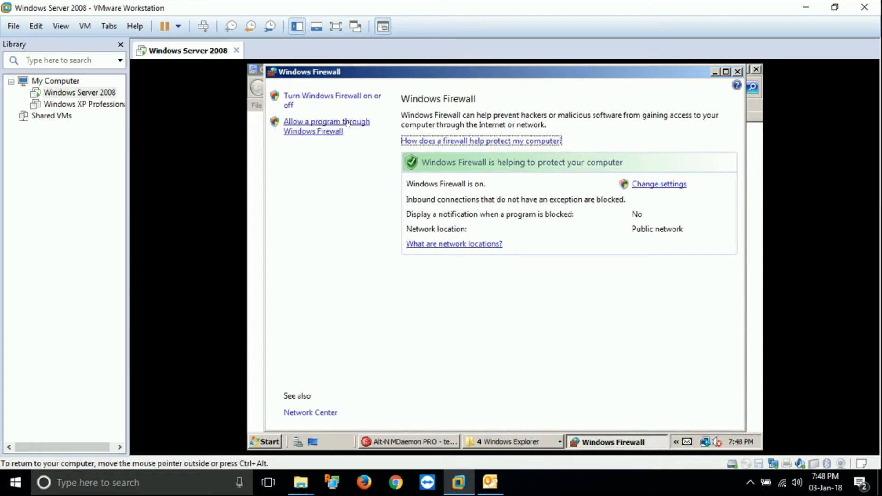
pyautogui.click(308, 128)
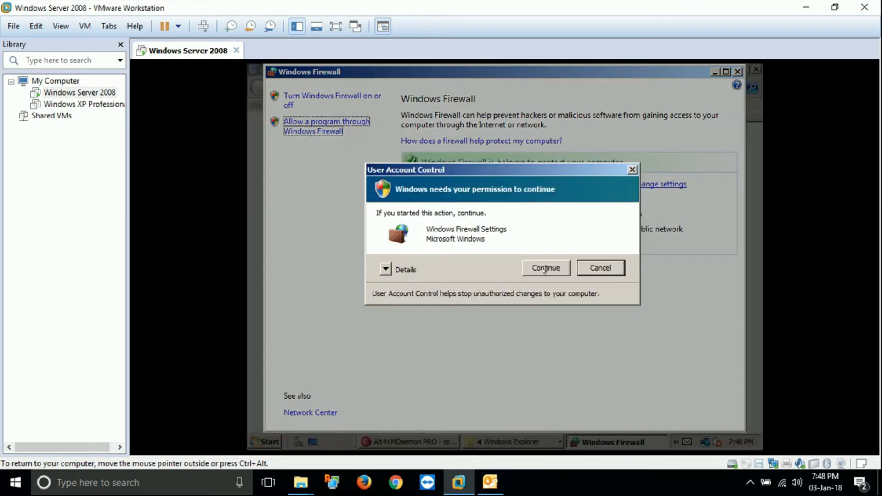
pyautogui.click(544, 269)
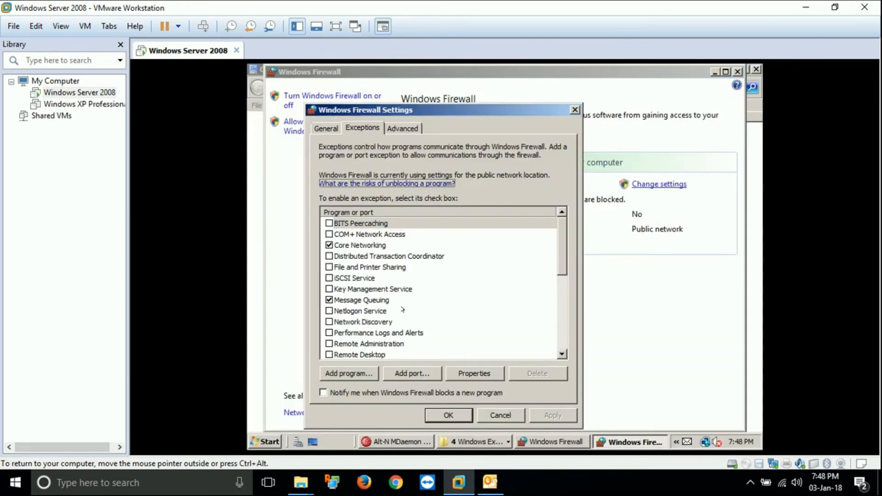
# Add a port exception named MAIL 110 for TCP port 110
pyautogui.click(398, 374)
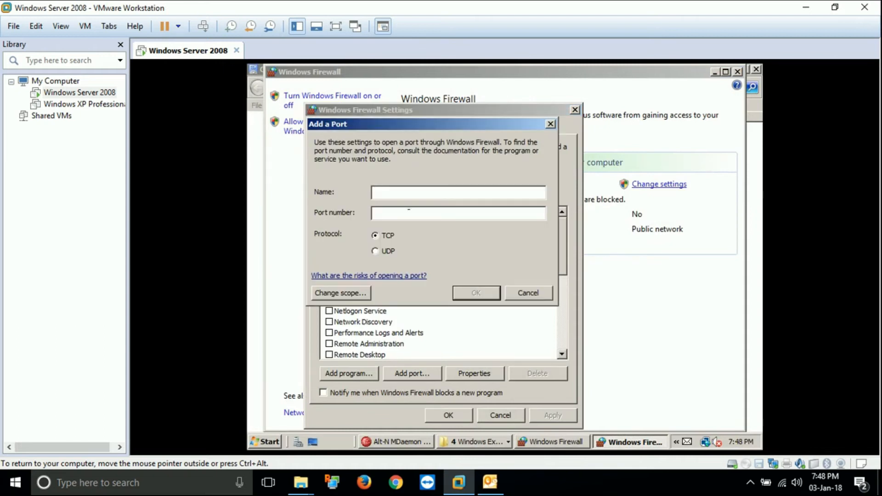
pyautogui.write("MAIL 110'")
pyautogui.press('BackSpace')
pyautogui.press('Tab')
pyautogui.write('1')
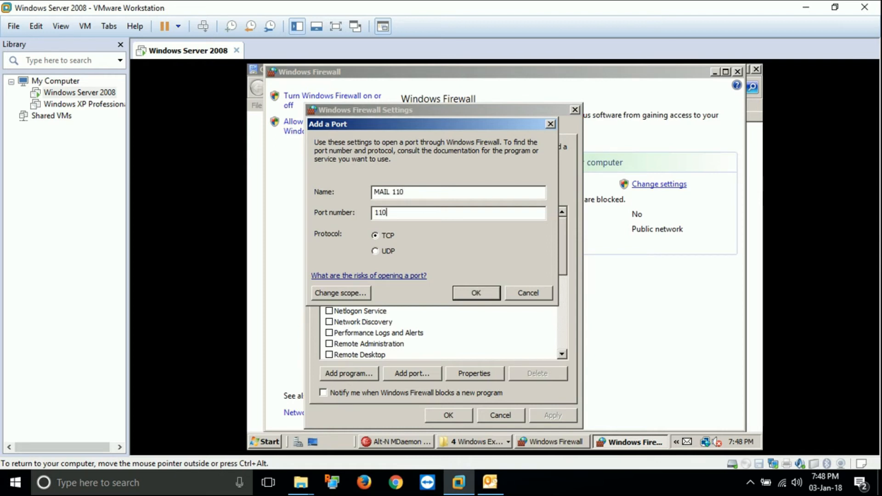
pyautogui.click(460, 291)
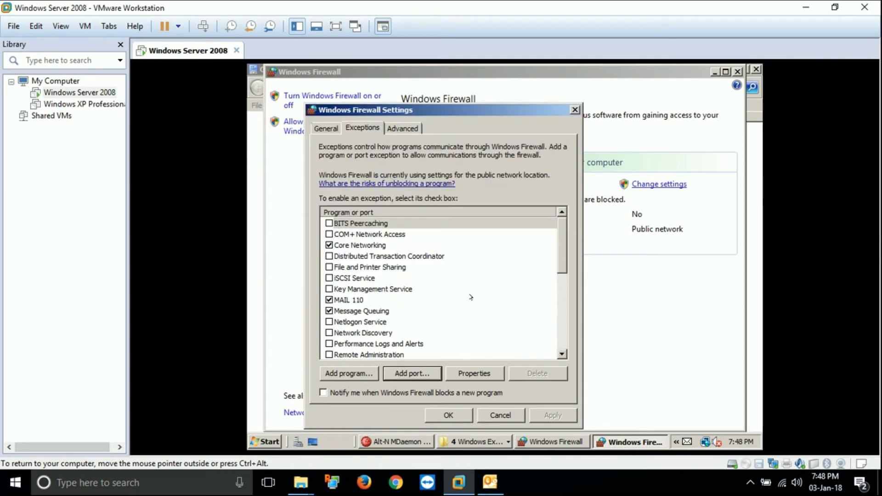
# Add a port exception named MAIL 25 for TCP port 25 and keep the changes
pyautogui.click(426, 374)
pyautogui.write('MAIL 25')
pyautogui.press('Tab')
pyautogui.write('25')
pyautogui.click(475, 293)
pyautogui.click(451, 415)
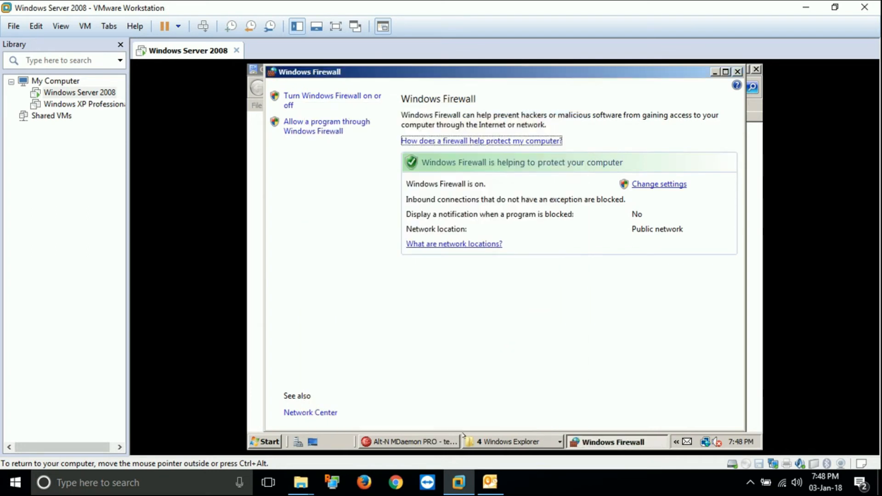
pyautogui.click(491, 482)
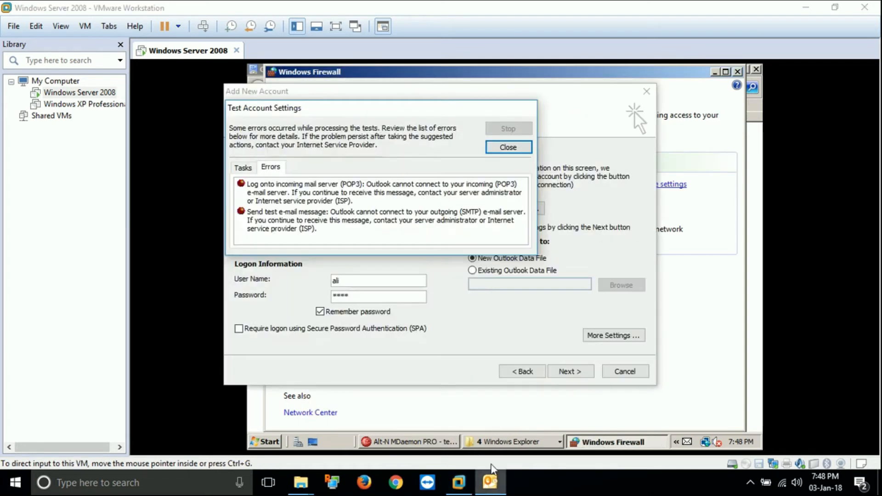
pyautogui.click(509, 147)
pyautogui.click(499, 208)
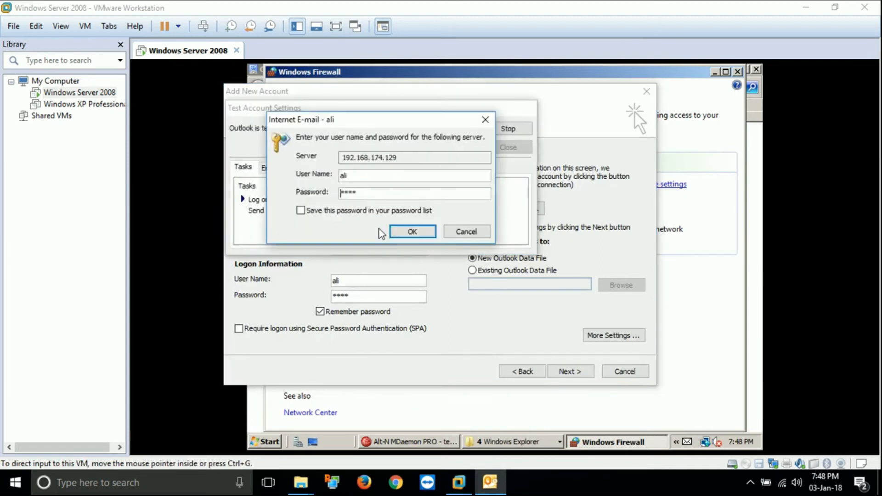
pyautogui.doubleClick(382, 196)
pyautogui.click(370, 176)
pyautogui.write('@tewt.fsd')
pyautogui.click(395, 211)
pyautogui.click(414, 231)
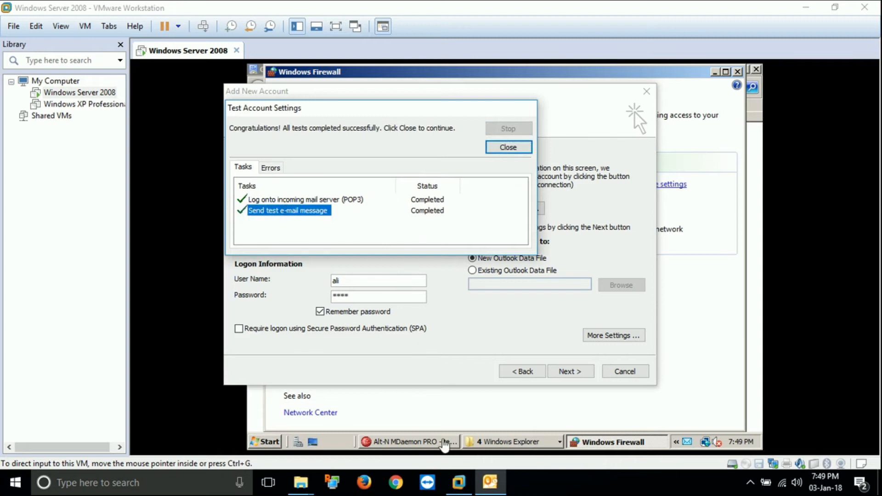
pyautogui.click(440, 439)
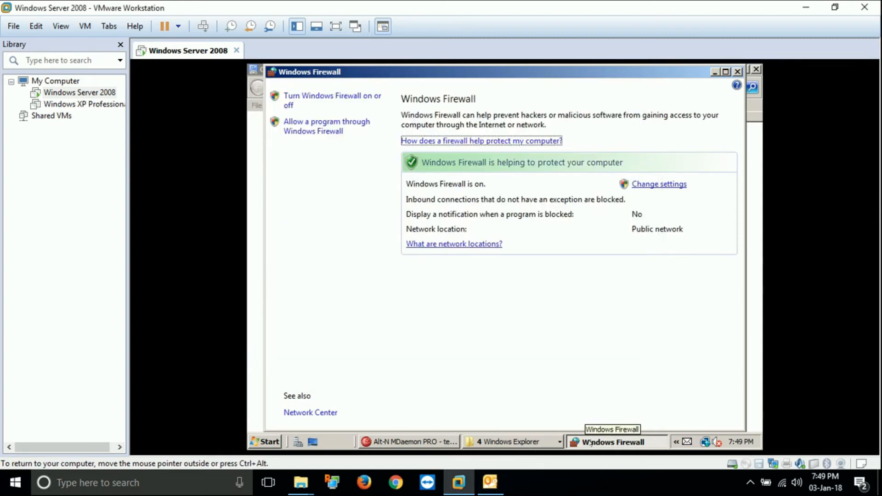
# Close the firewall, Control Panel and network status windows on the server
pyautogui.click(715, 71)
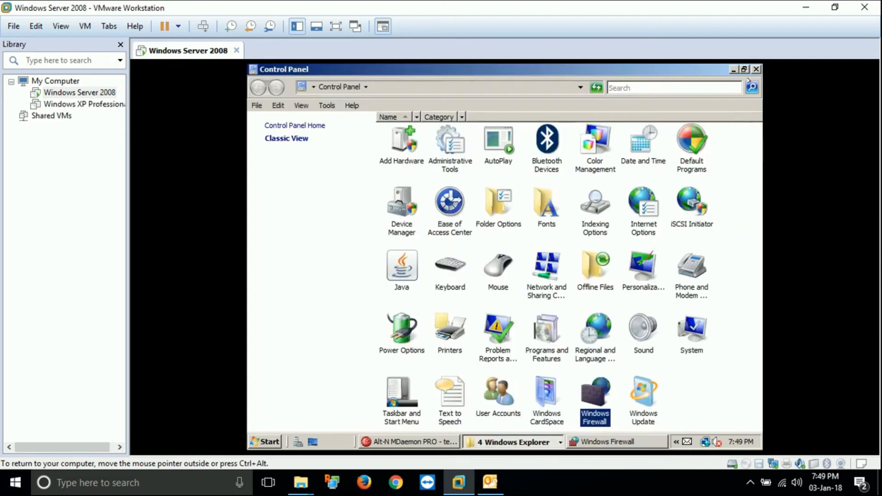
pyautogui.click(756, 69)
pyautogui.click(590, 388)
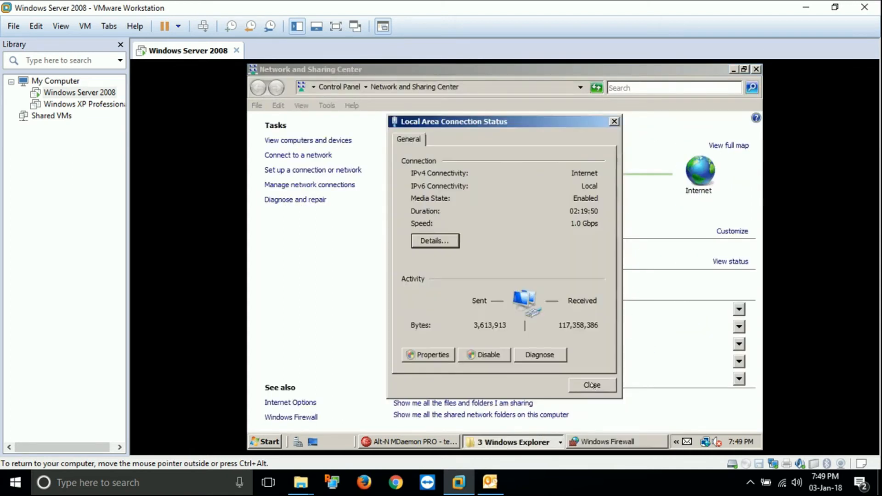
pyautogui.click(592, 384)
pyautogui.click(757, 69)
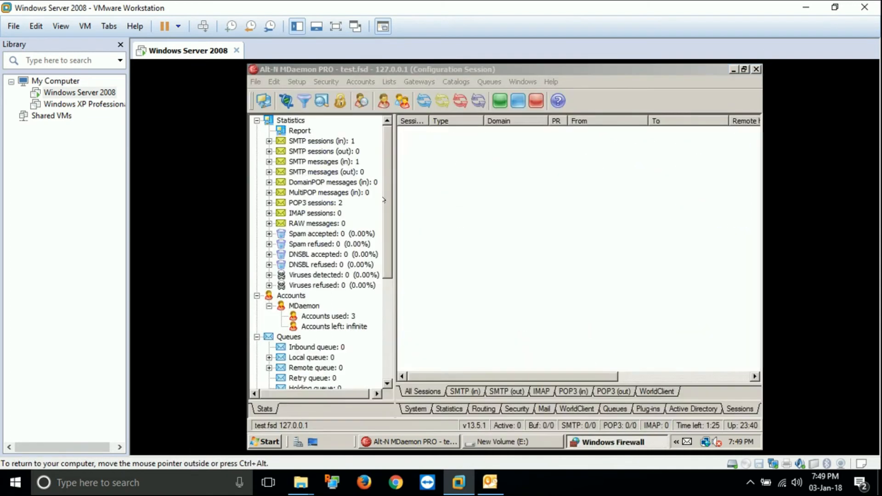
# In Setup > Preferences > System, uncheck 'Servers require full email address for authentication'
pyautogui.click(297, 81)
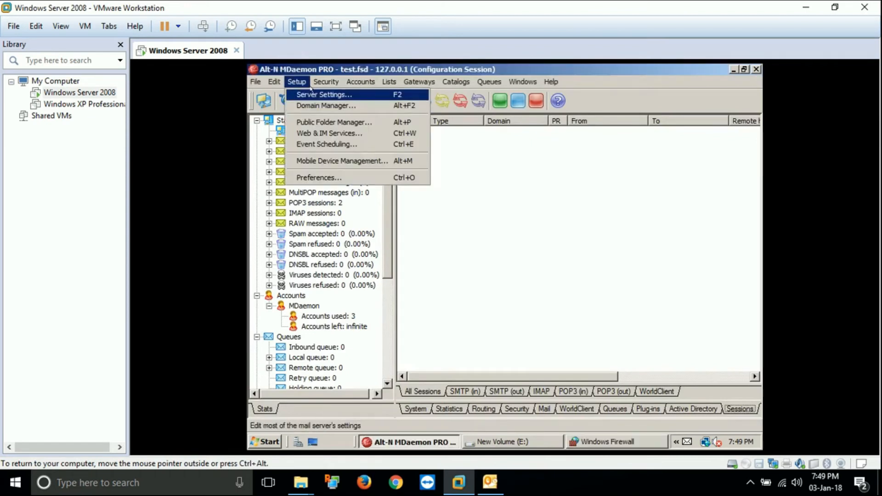
pyautogui.click(331, 178)
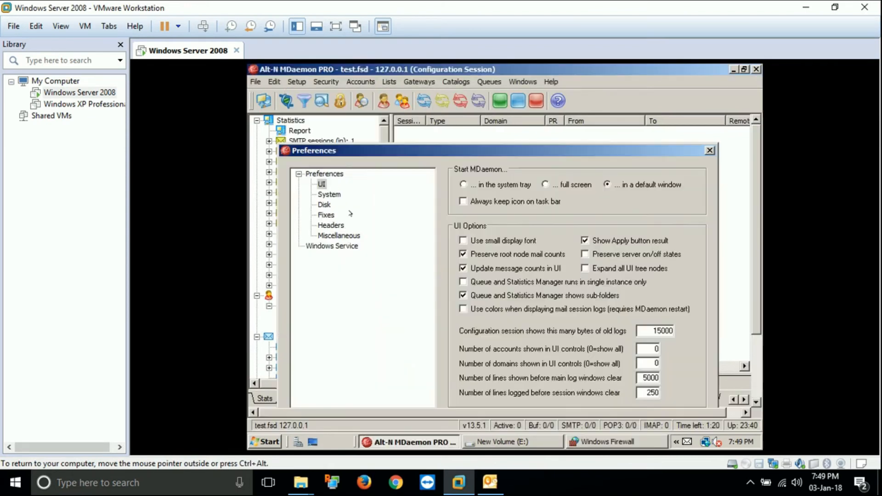
pyautogui.moveTo(434, 154); pyautogui.dragTo(423, 114)
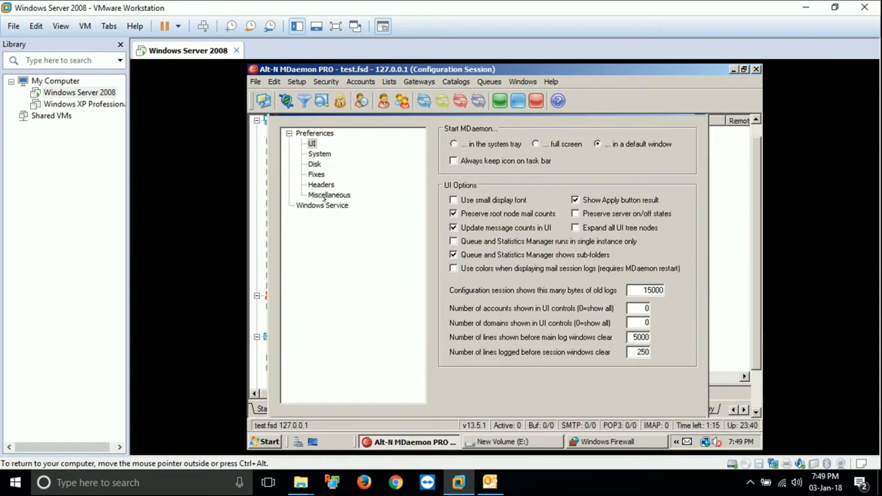
pyautogui.click(324, 196)
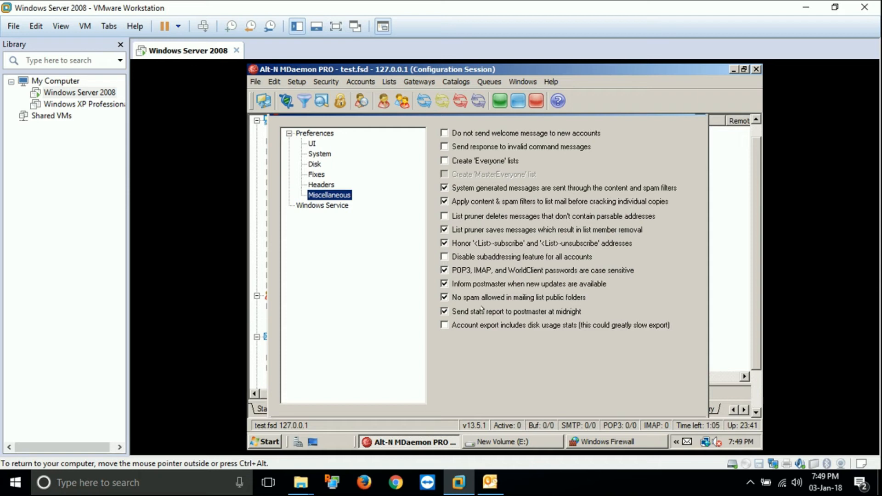
pyautogui.click(332, 184)
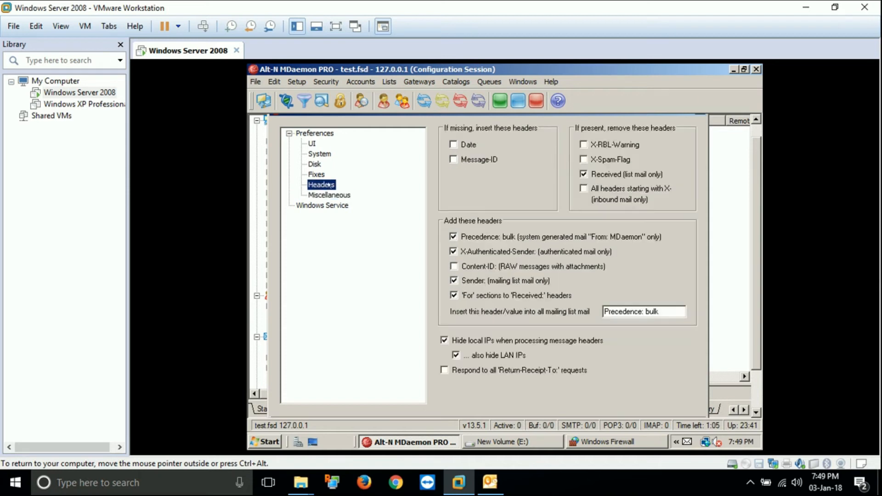
pyautogui.click(319, 154)
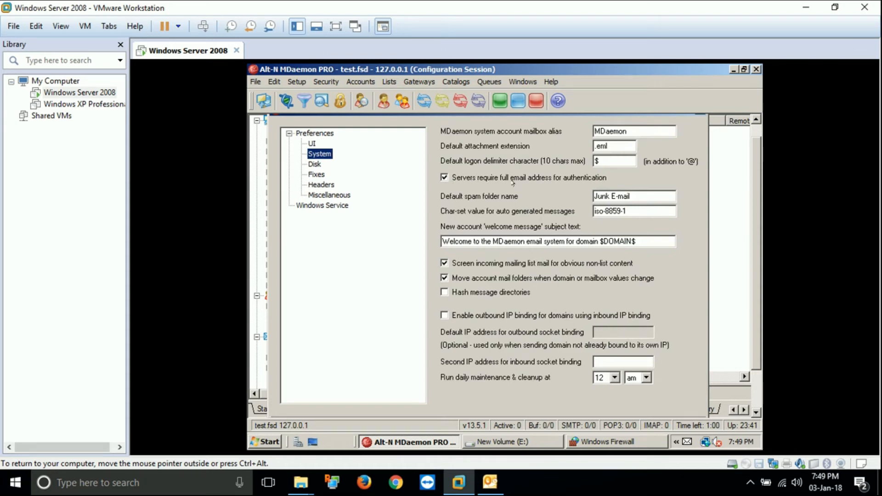
pyautogui.click(564, 178)
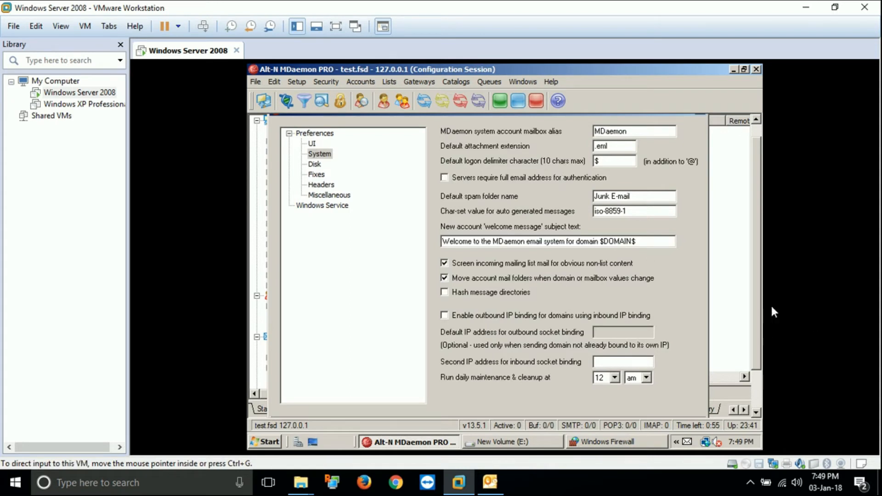
# Save the preference changes with Apply and Ok, returning the VM to windowed view
pyautogui.click(60, 26)
pyautogui.click(70, 41)
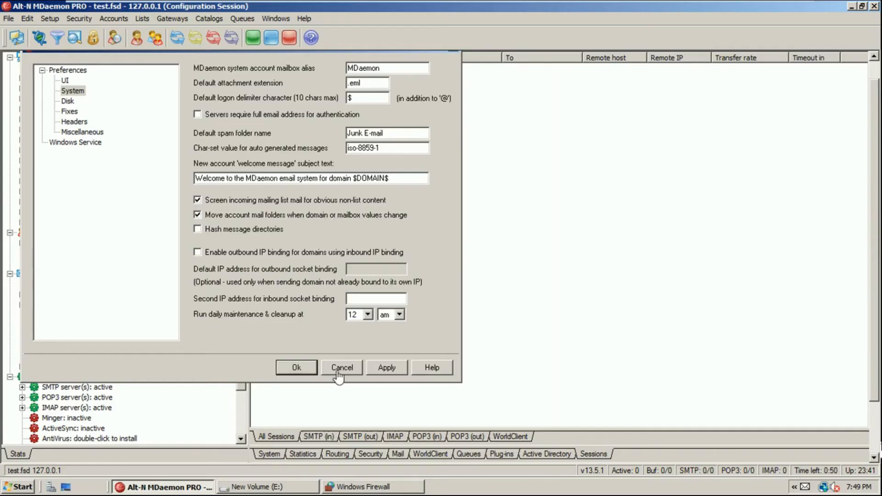
pyautogui.click(388, 367)
pyautogui.click(481, 284)
pyautogui.click(296, 368)
pyautogui.moveTo(287, 19)
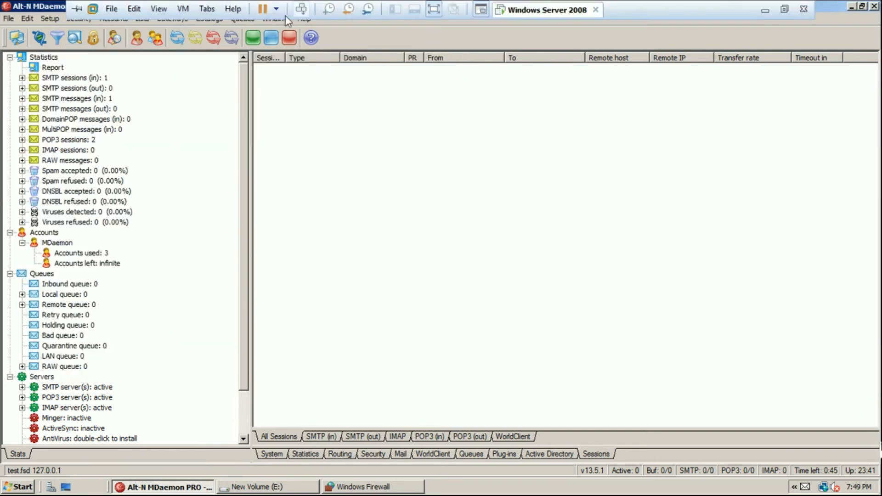
pyautogui.click(159, 8)
pyautogui.click(165, 26)
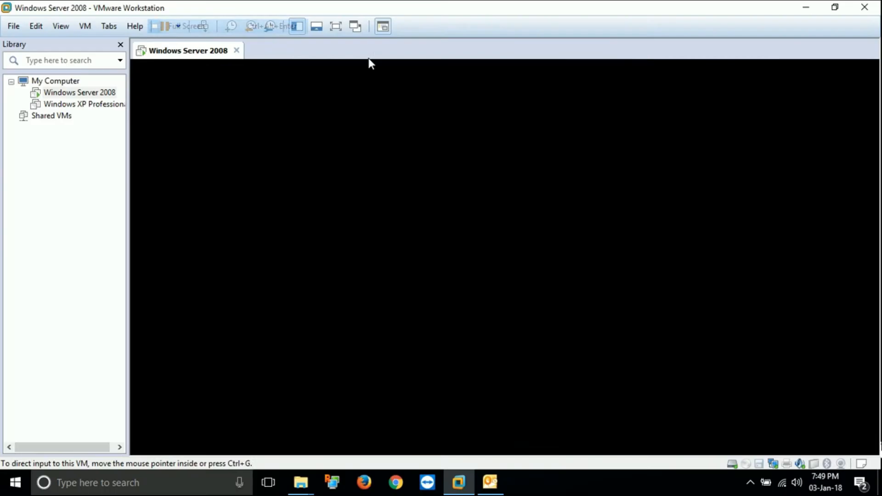
# Trim the User Name to the bare account name and rerun the account test
pyautogui.click(807, 7)
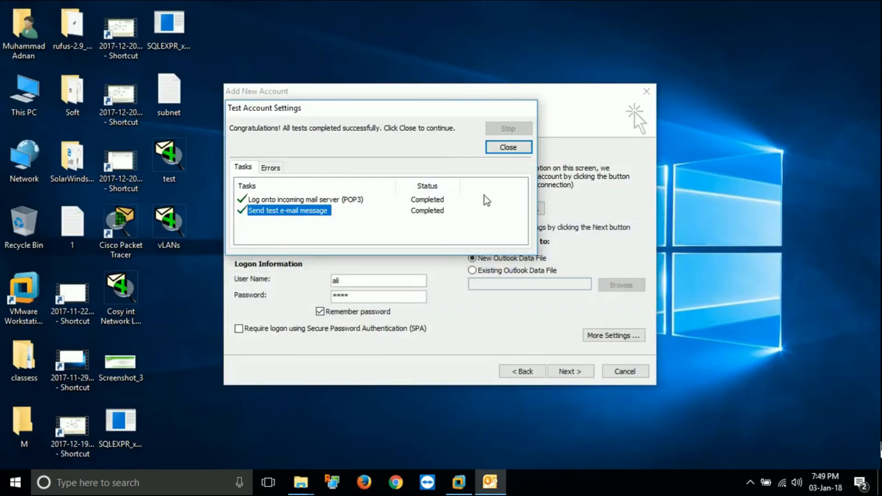
pyautogui.click(522, 148)
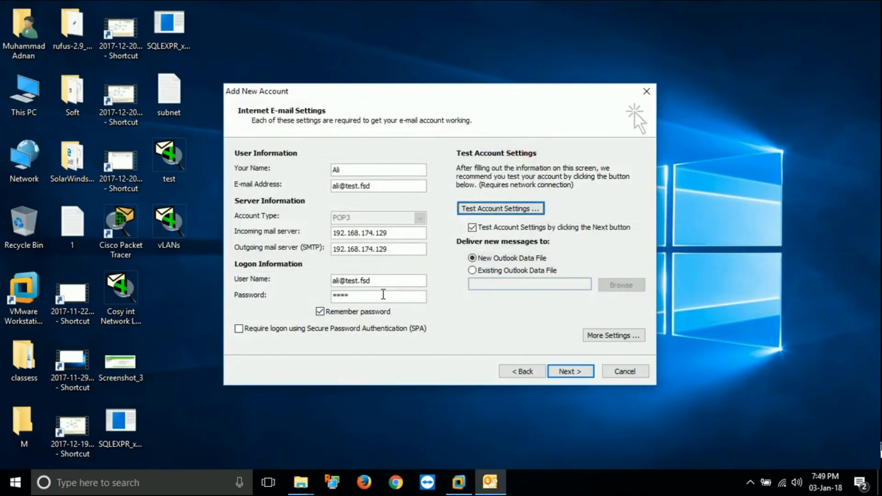
pyautogui.press('BackSpace')
pyautogui.press('BackSpace')
pyautogui.press('BackSpace')
pyautogui.press('BackSpace')
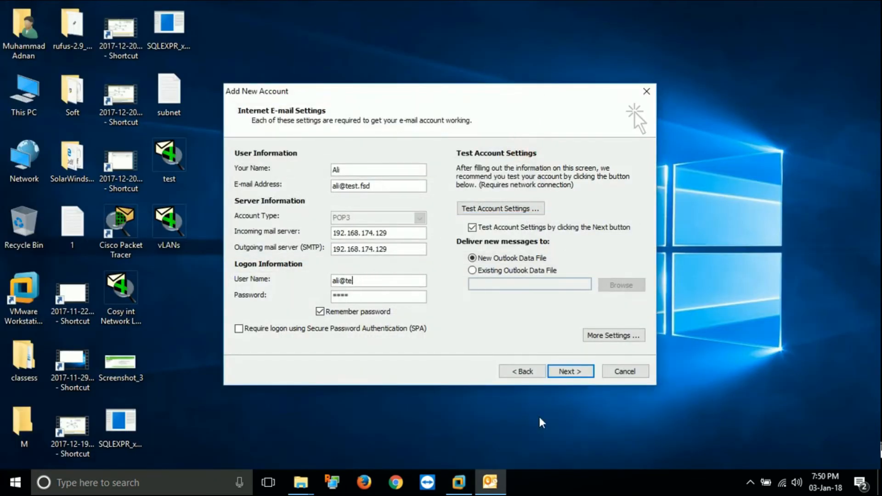
pyautogui.press('BackSpace')
pyautogui.press('BackSpace')
pyautogui.click(505, 211)
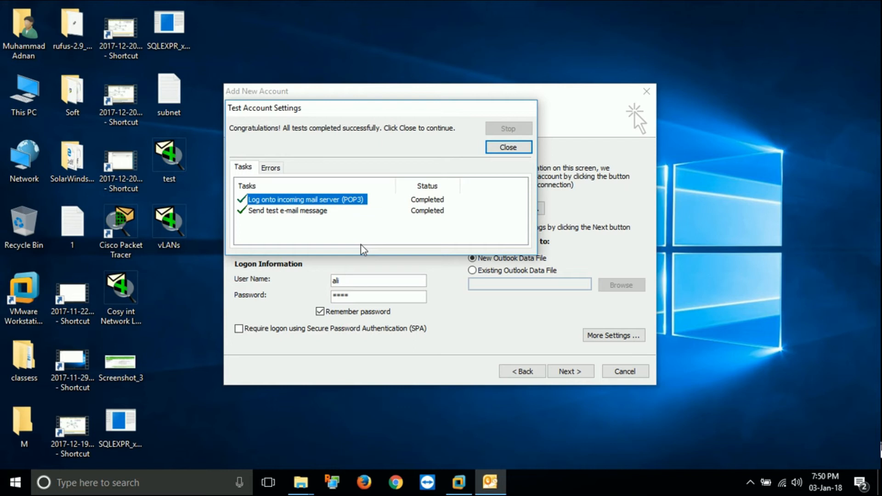
# Close the passing test results, disable testing on Next, and finish the wizard
pyautogui.click(508, 146)
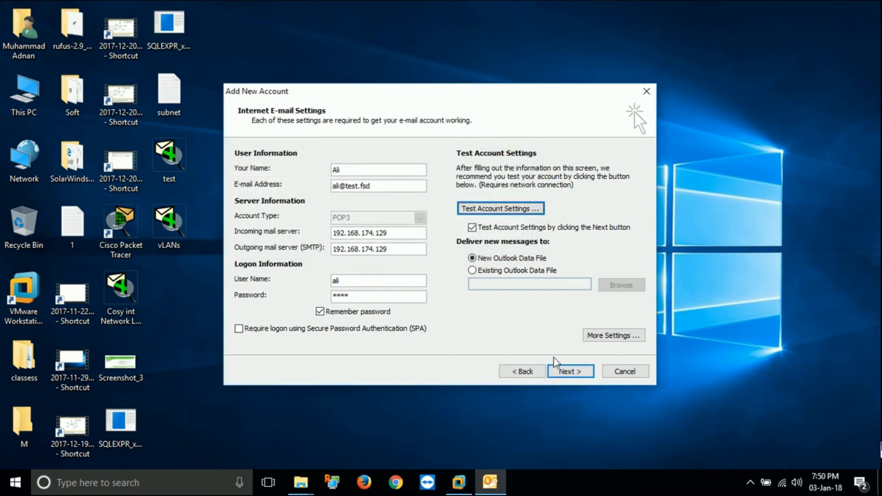
pyautogui.click(504, 226)
pyautogui.click(575, 373)
pyautogui.click(571, 371)
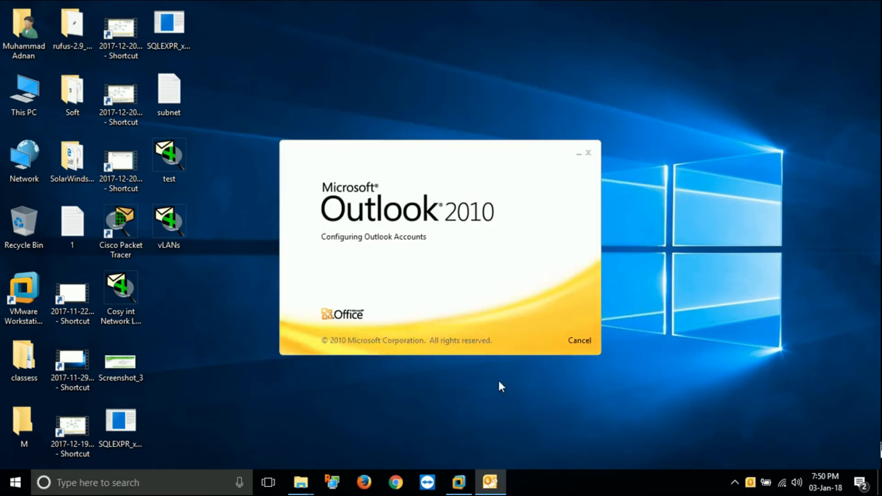
# Open MDaemon's Accounts > Account Manager and select the Archive account, showing 5 messages
pyautogui.click(459, 483)
pyautogui.click(361, 81)
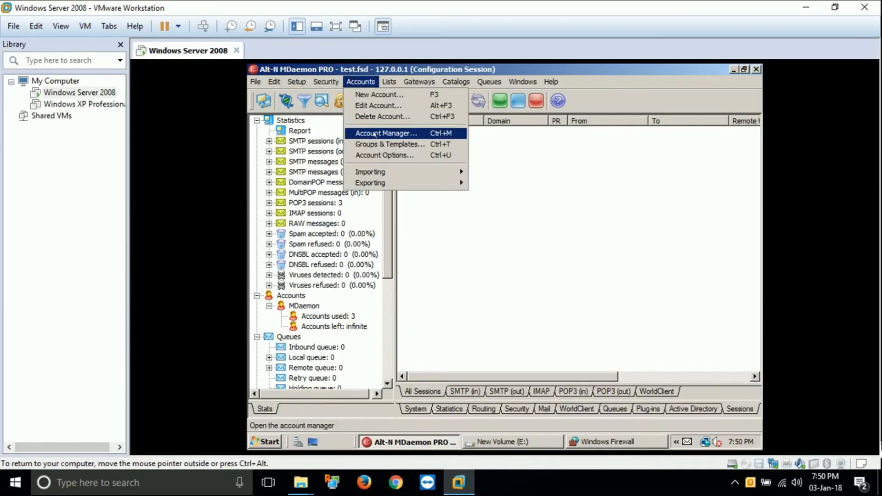
pyautogui.click(388, 132)
pyautogui.click(569, 252)
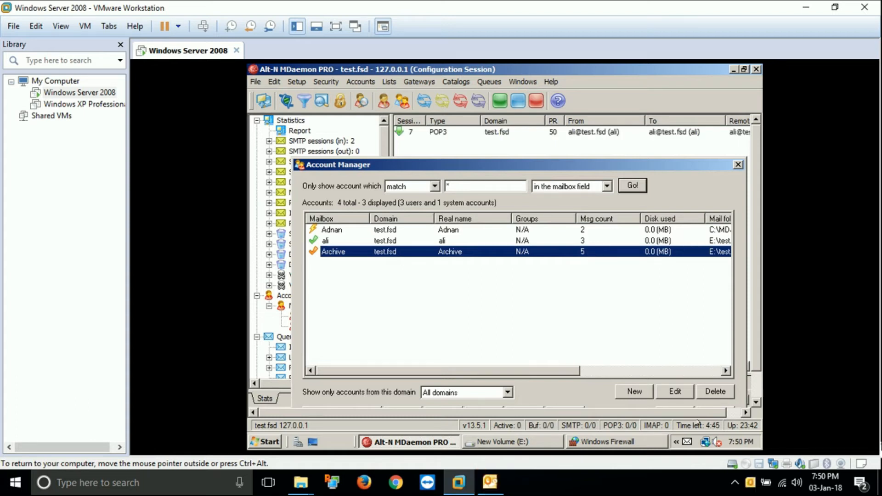
# Untick Show as Conversations in the Arrange By options and apply it to all folders
pyautogui.click(490, 482)
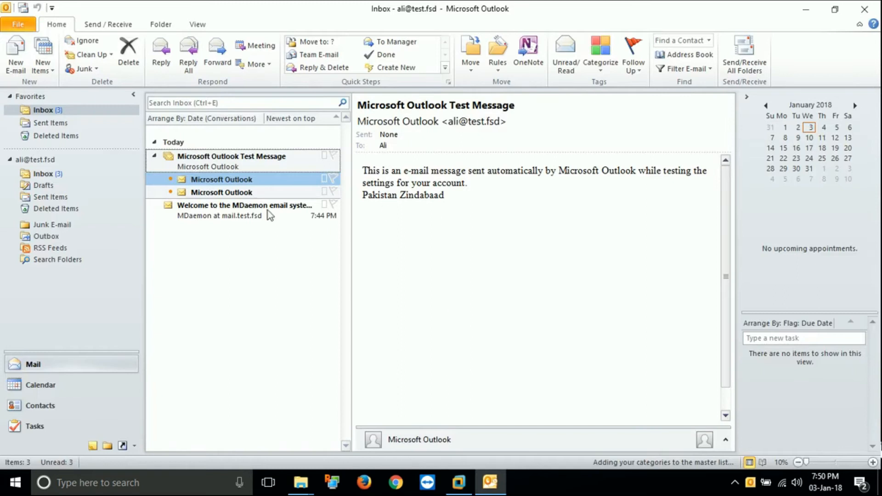
pyautogui.click(236, 167)
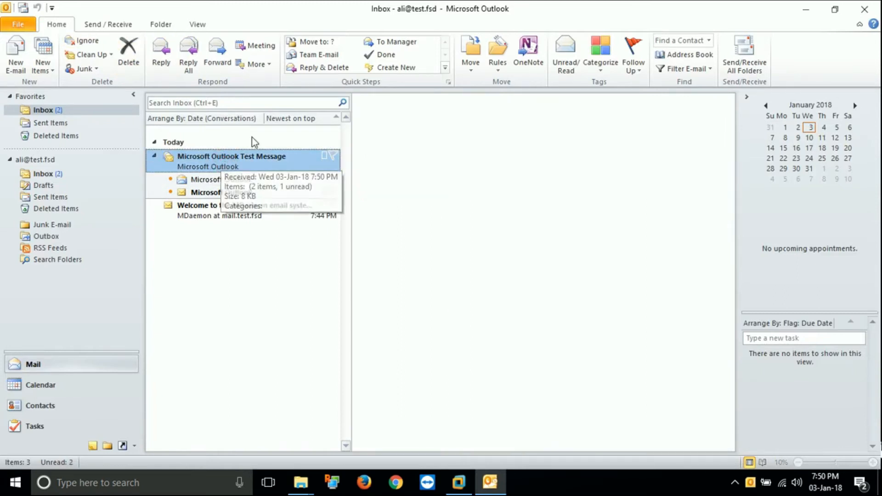
pyautogui.click(245, 121)
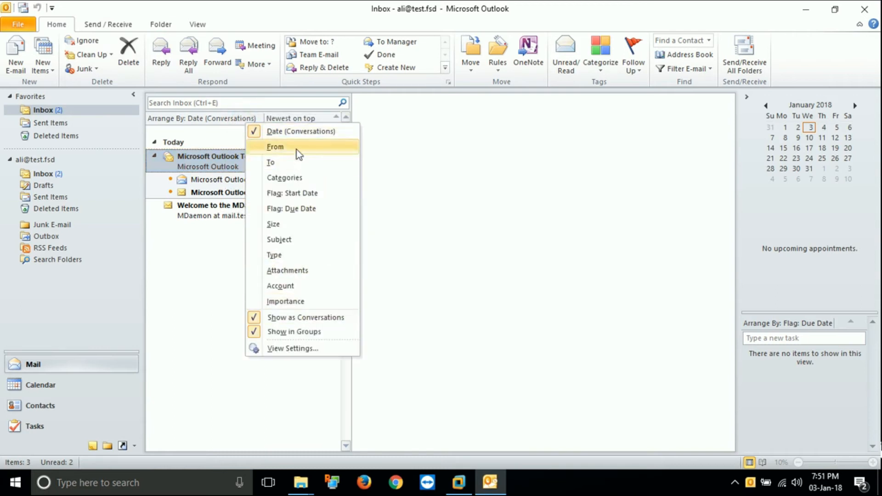
pyautogui.click(296, 132)
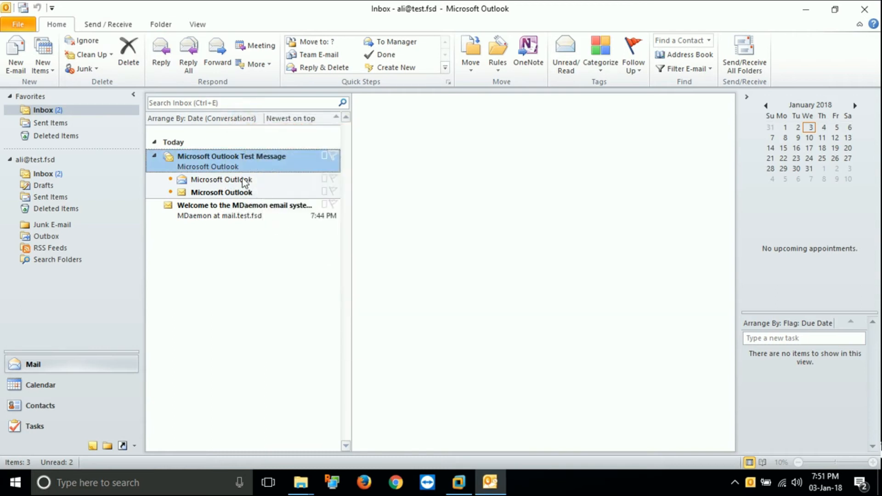
pyautogui.click(198, 120)
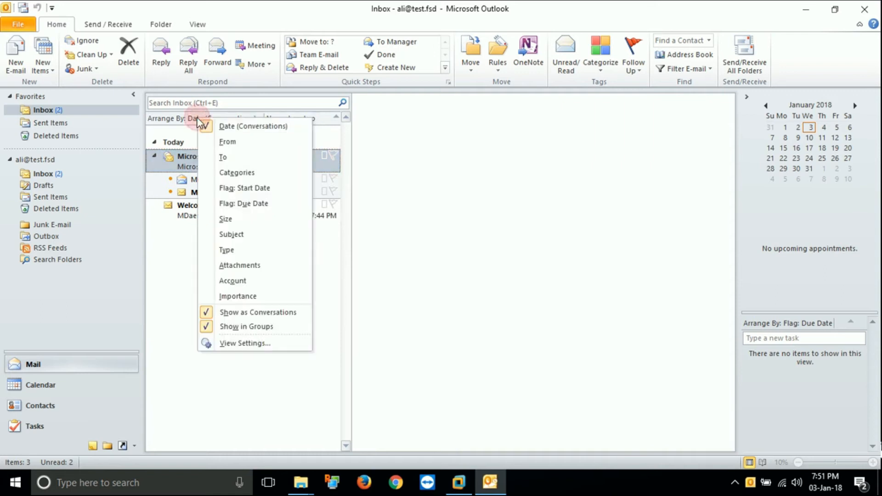
pyautogui.click(271, 316)
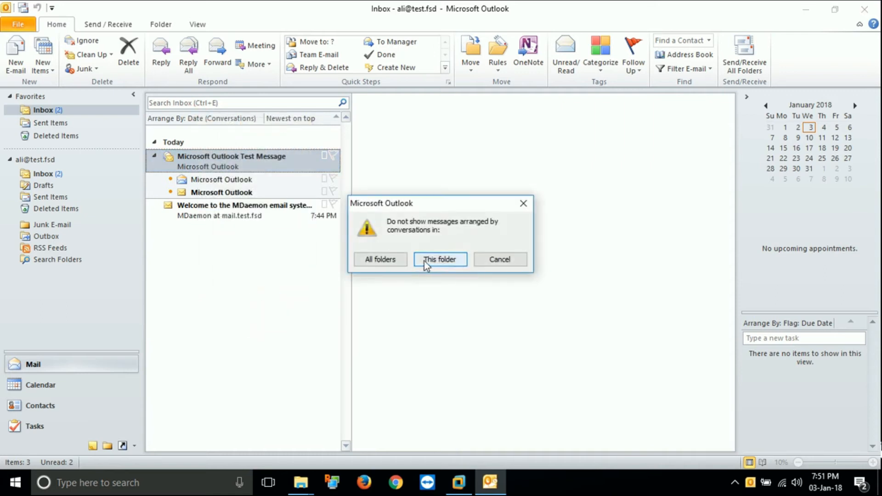
pyautogui.click(383, 261)
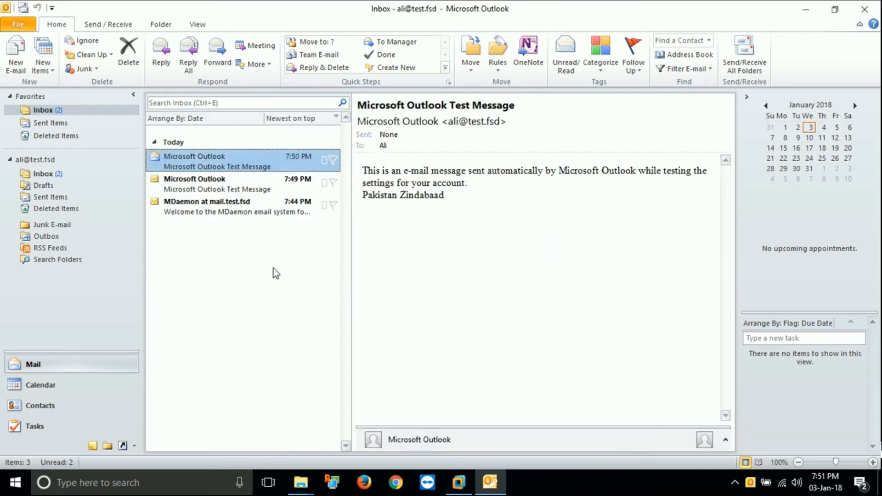
pyautogui.click(236, 209)
# Browse the 7:49 PM, 7:50 PM and MDaemon welcome messages, glancing at the account information page
pyautogui.click(220, 185)
pyautogui.click(217, 162)
pyautogui.click(221, 212)
pyautogui.click(208, 168)
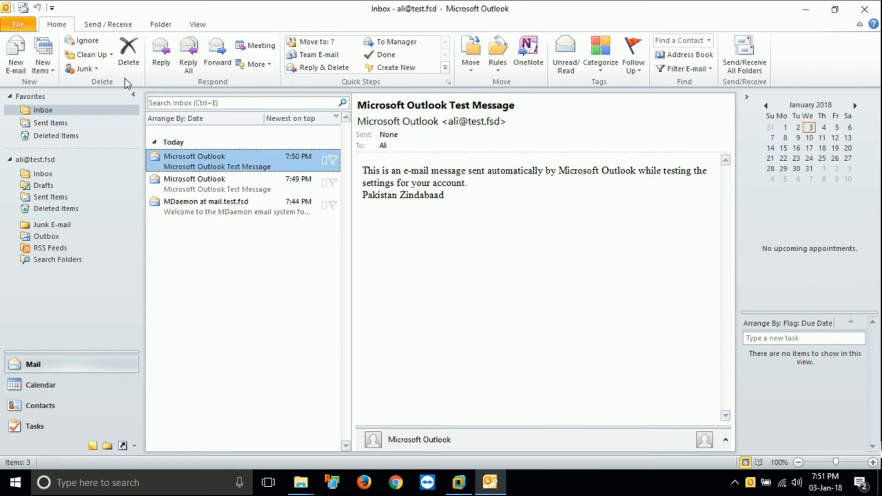
pyautogui.click(19, 26)
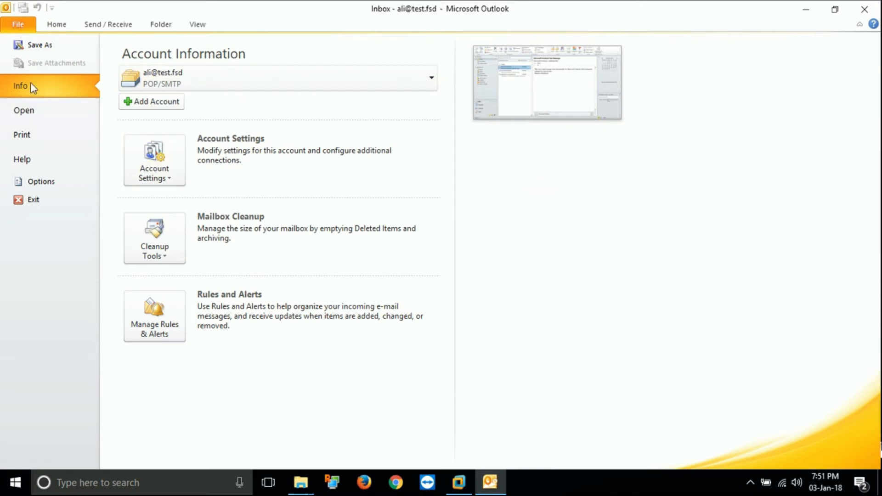
pyautogui.click(50, 25)
pyautogui.click(231, 187)
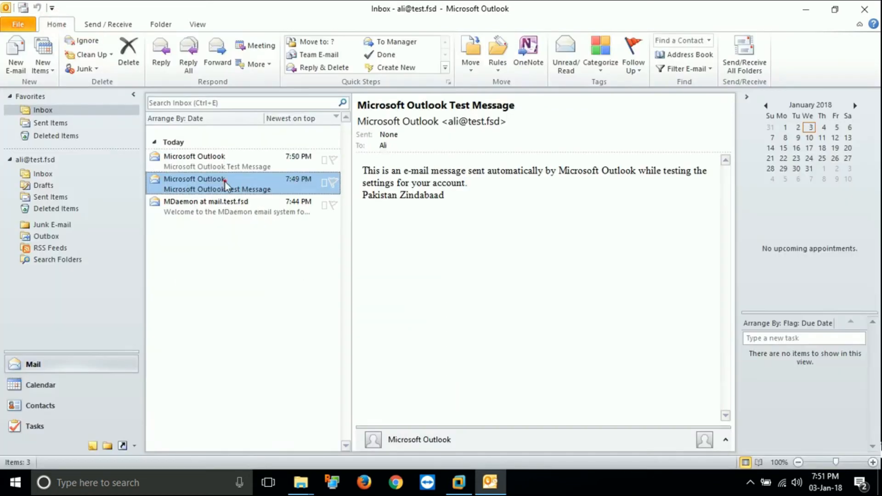
pyautogui.click(226, 201)
pyautogui.click(207, 167)
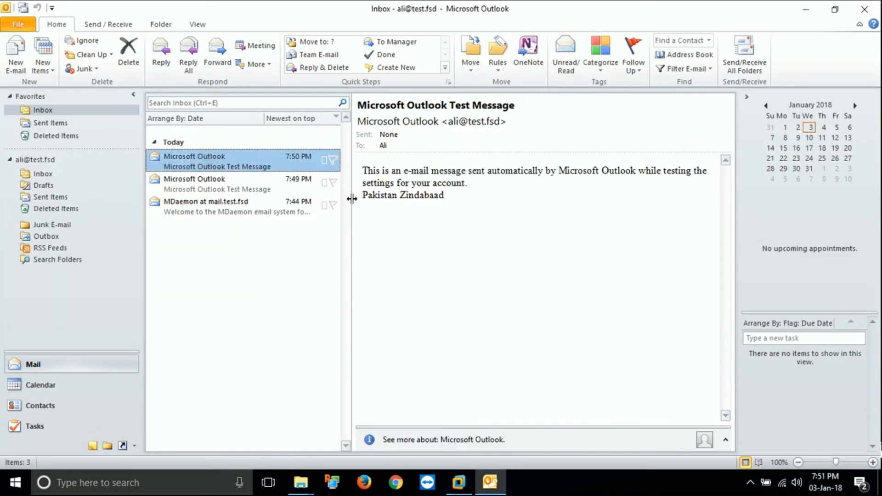
# Highlight the Pakistan Zindabaad line in both the 7:50 PM and 7:49 PM test messages
pyautogui.moveTo(363, 197); pyautogui.dragTo(445, 197)
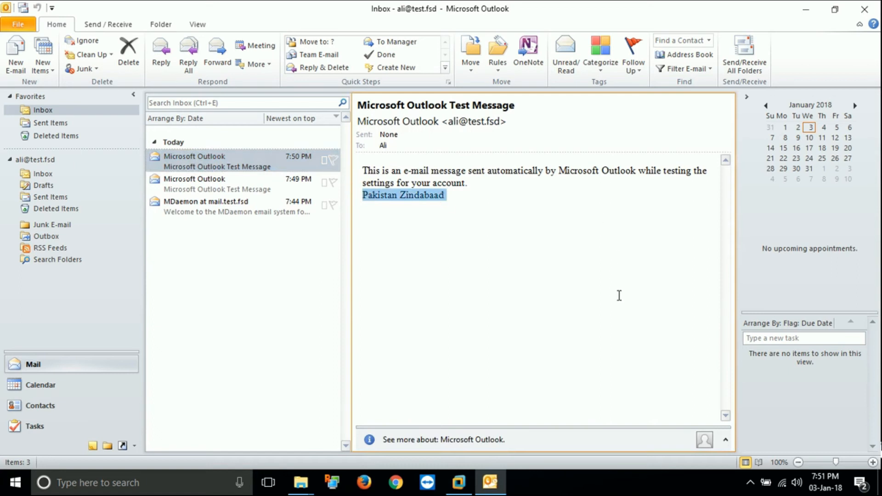
pyautogui.click(220, 184)
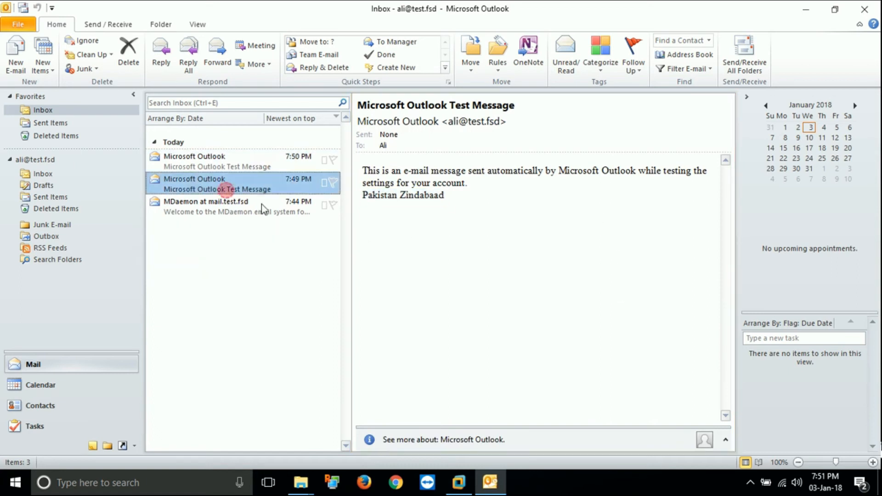
pyautogui.moveTo(363, 196); pyautogui.dragTo(470, 200)
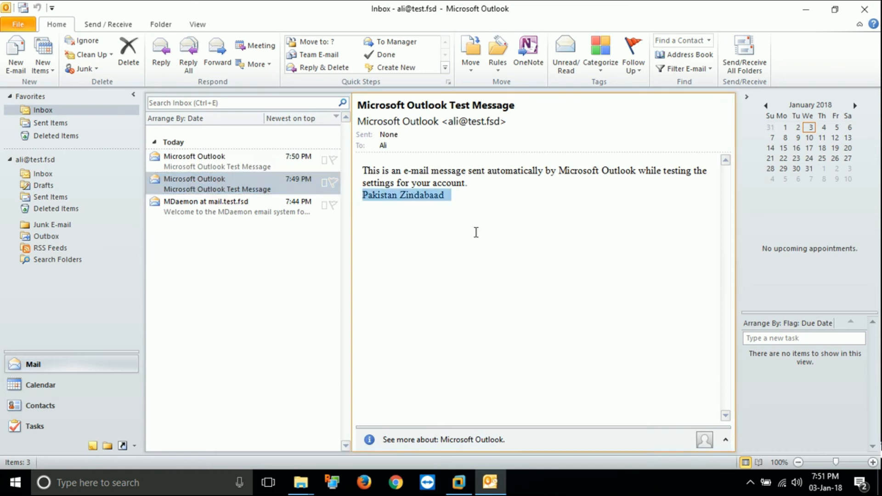
pyautogui.tripleClick(445, 199)
pyautogui.click(378, 198)
pyautogui.click(219, 169)
pyautogui.click(224, 181)
pyautogui.click(210, 163)
pyautogui.click(455, 481)
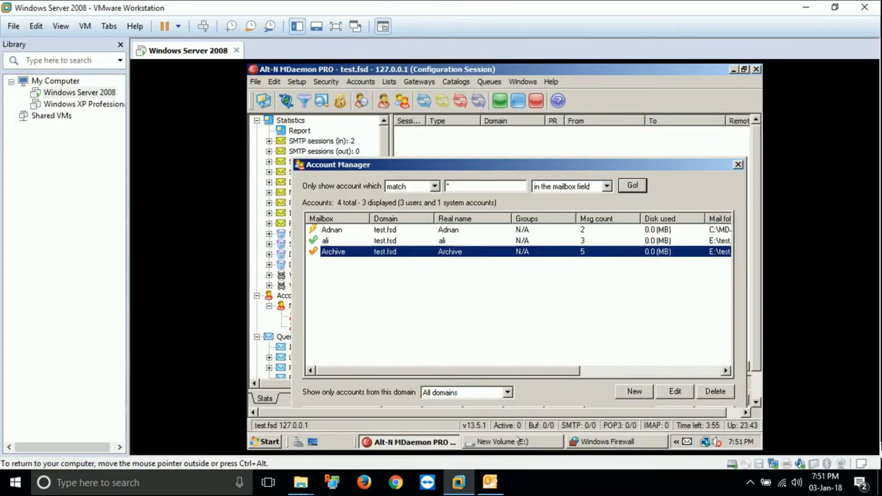
# Close Account Manager, open E:\test.fsd\ali in Explorer, and open the HIWATER file as text
pyautogui.moveTo(573, 164); pyautogui.dragTo(555, 120)
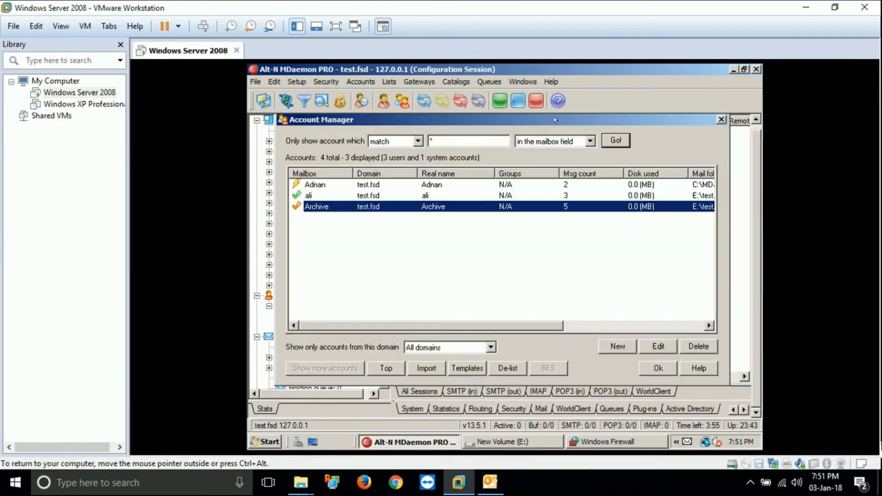
pyautogui.click(656, 368)
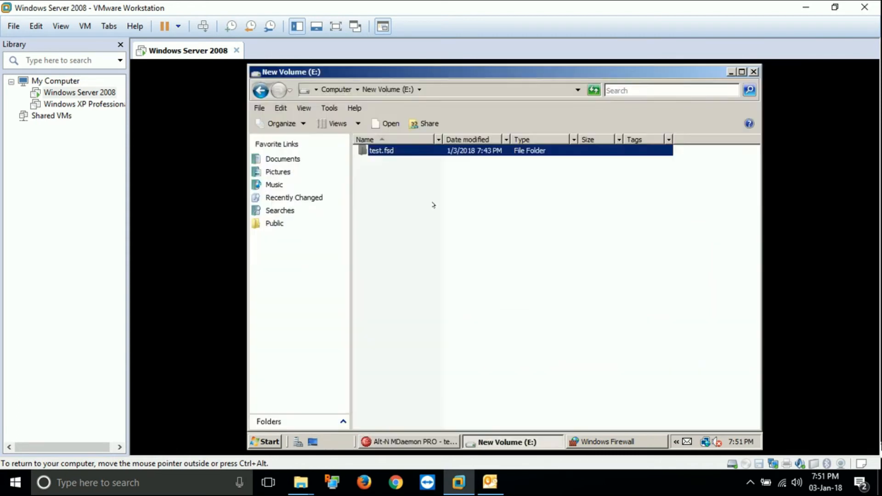
pyautogui.click(389, 156)
pyautogui.click(387, 153)
pyautogui.doubleClick(388, 152)
pyautogui.doubleClick(374, 151)
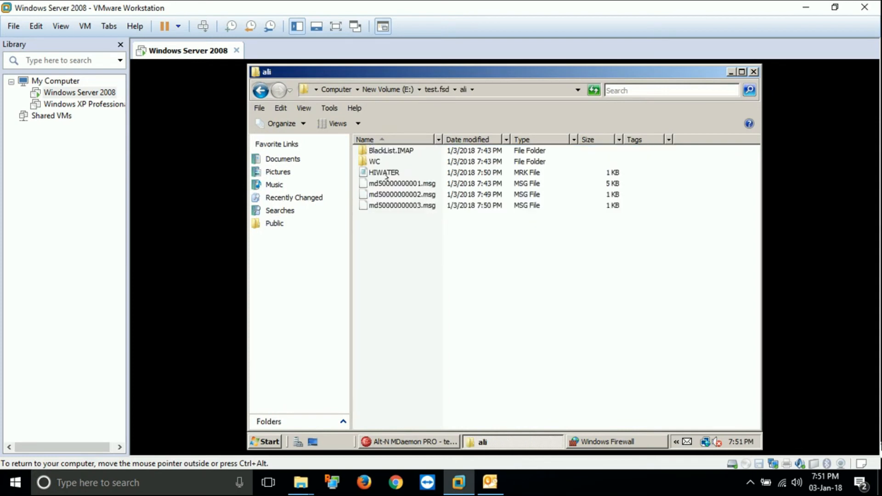
pyautogui.doubleClick(382, 172)
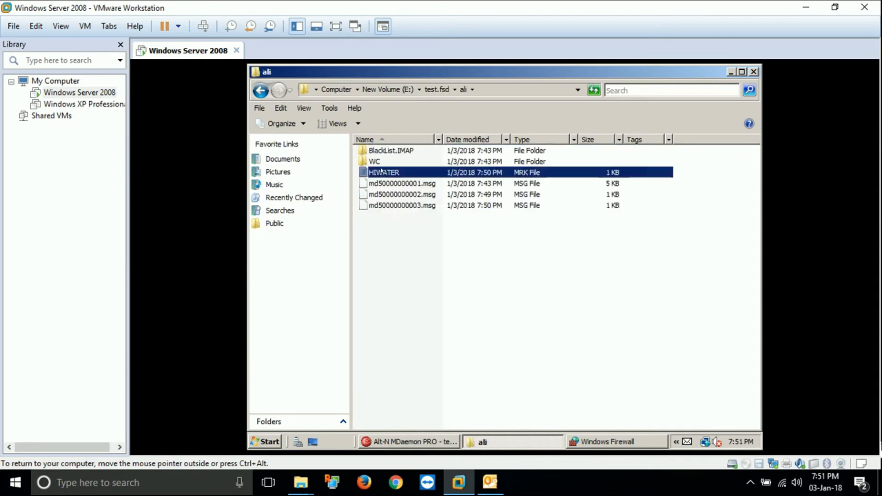
# Enlarge the Notepad window showing ali's HIWATER file and switch the VMware view to Full Screen
pyautogui.moveTo(364, 181); pyautogui.dragTo(297, 96)
pyautogui.click(61, 26)
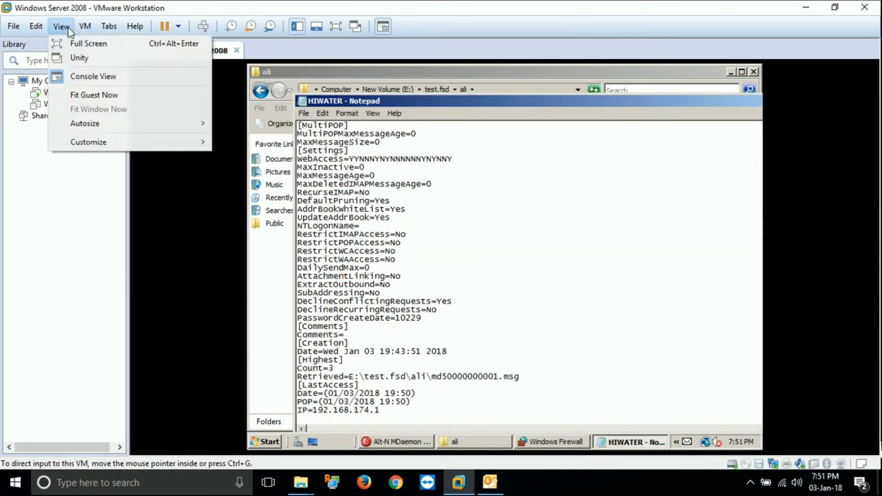
pyautogui.click(89, 41)
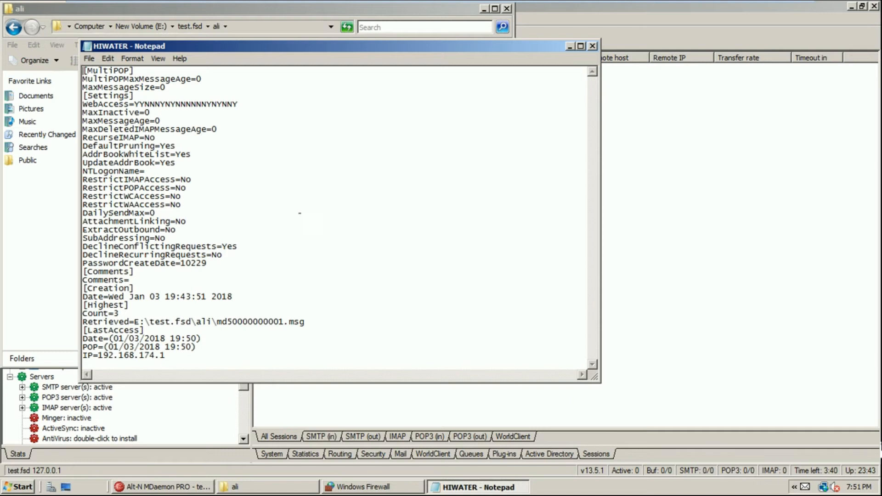
# Highlight the HIWATER lines from Retrieved md50000000001.msg through the last POP access IP 192.168.174.1
pyautogui.click(128, 322)
pyautogui.moveTo(132, 321); pyautogui.dragTo(153, 322)
pyautogui.moveTo(216, 321); pyautogui.dragTo(283, 322)
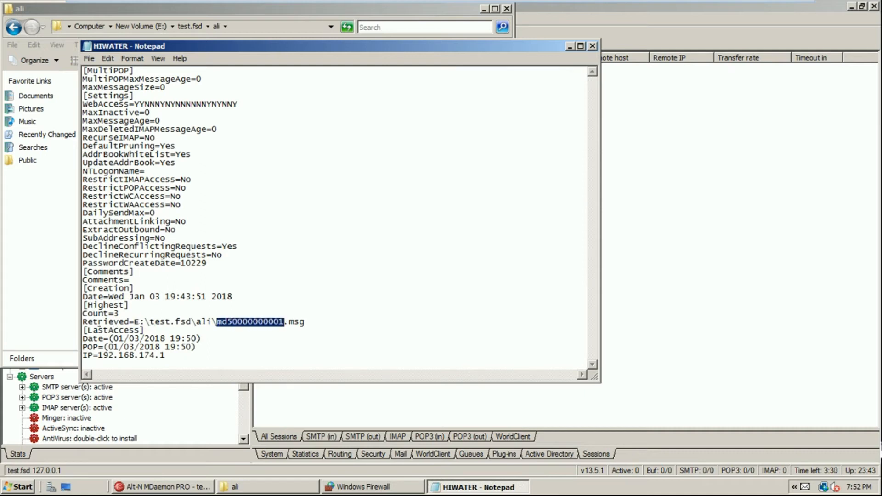
pyautogui.click(97, 322)
pyautogui.moveTo(97, 322); pyautogui.dragTo(212, 321)
pyautogui.click(145, 330)
pyautogui.moveTo(145, 330); pyautogui.dragTo(77, 318)
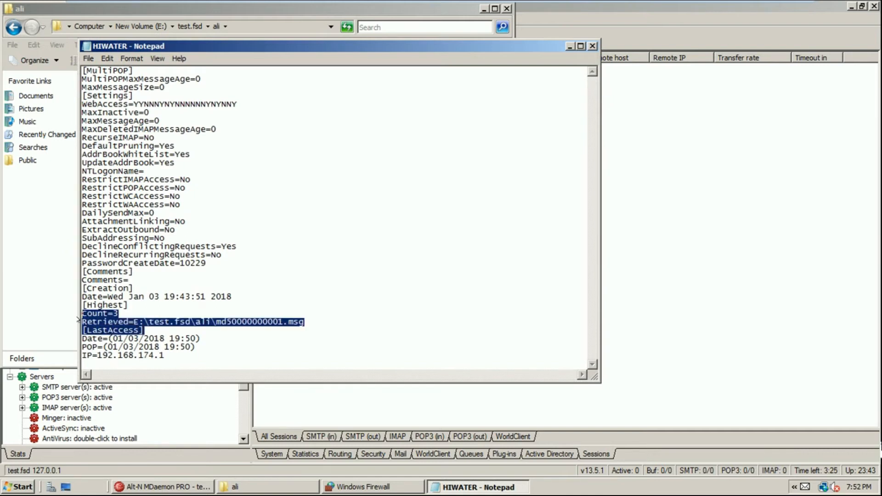
pyautogui.click(154, 348)
pyautogui.moveTo(165, 356); pyautogui.dragTo(69, 323)
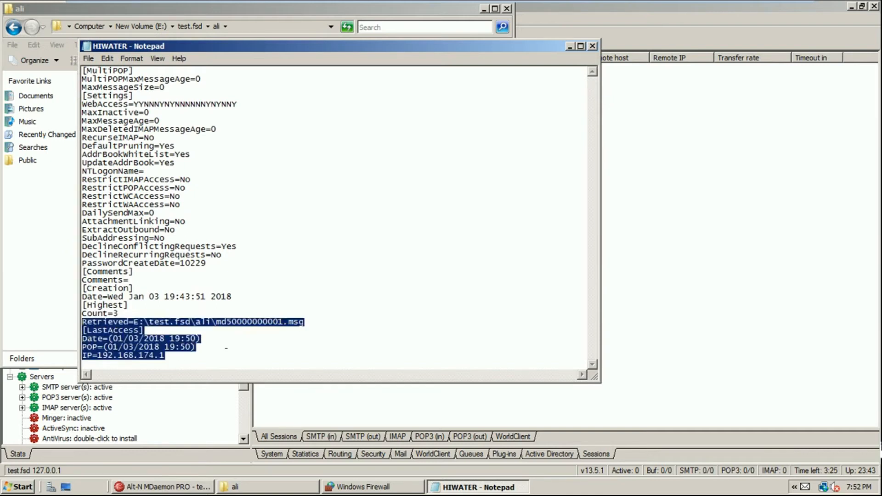
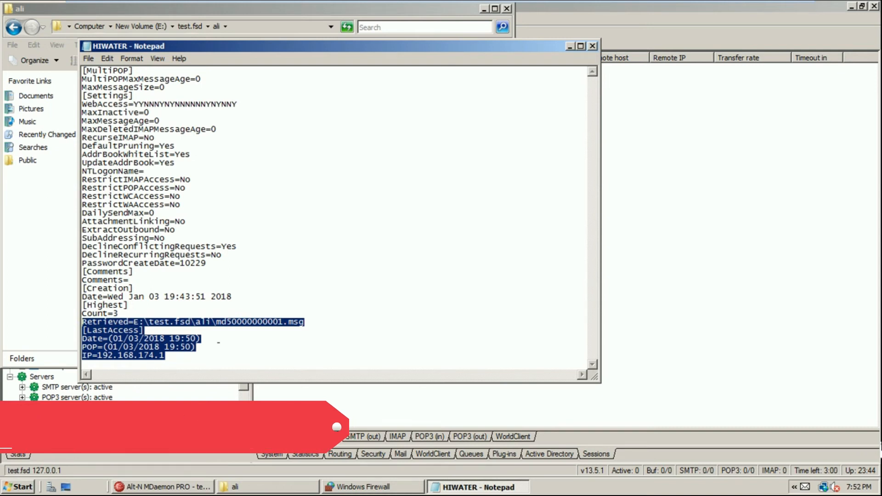
# Highlight HIWATER's last-access date, POP timestamp, IP address and Retrieved message path lines
pyautogui.click(218, 345)
pyautogui.moveTo(118, 338); pyautogui.dragTo(164, 339)
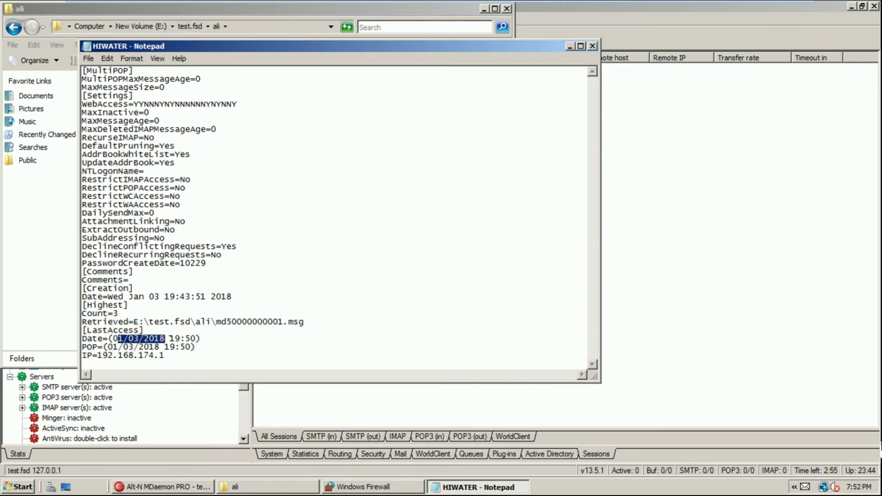
pyautogui.moveTo(82, 347); pyautogui.dragTo(185, 347)
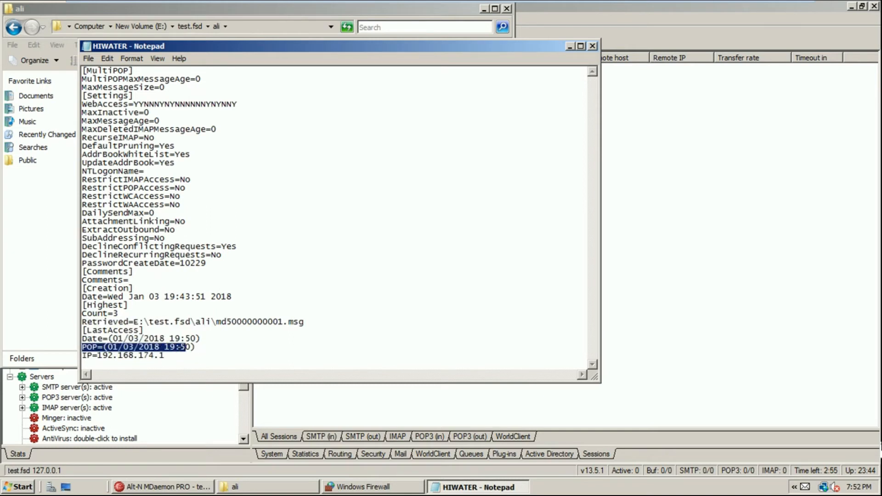
pyautogui.moveTo(102, 356); pyautogui.dragTo(165, 356)
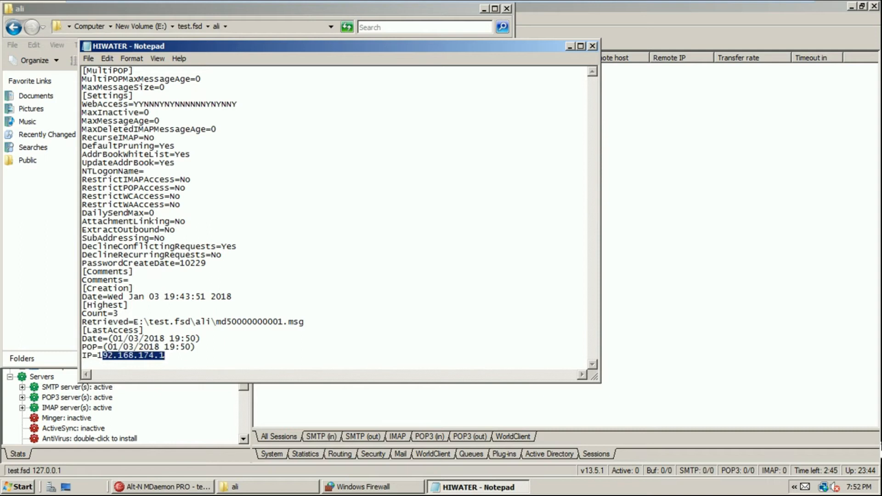
pyautogui.click(208, 322)
pyautogui.moveTo(97, 322); pyautogui.dragTo(309, 322)
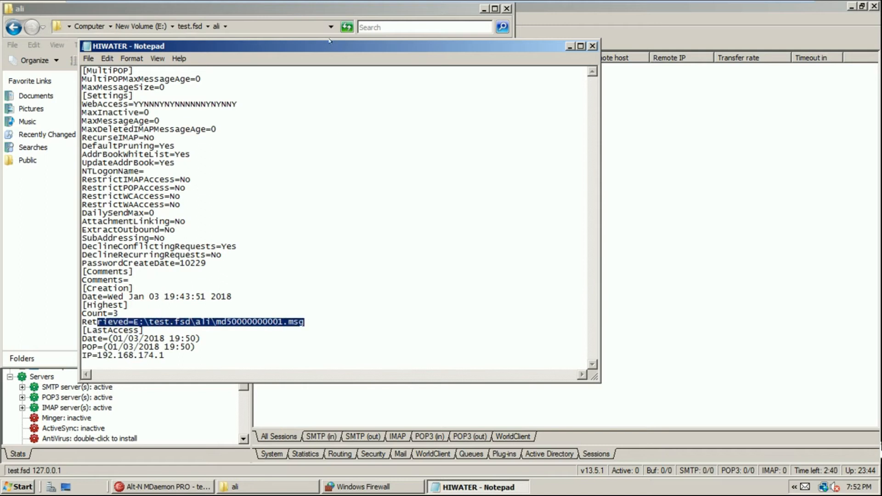
# Move Notepad aside and highlight Count=3, the creation date and the RestrictIMAPAccess/RestrictPOPAccess values
pyautogui.moveTo(335, 46); pyautogui.dragTo(470, 47)
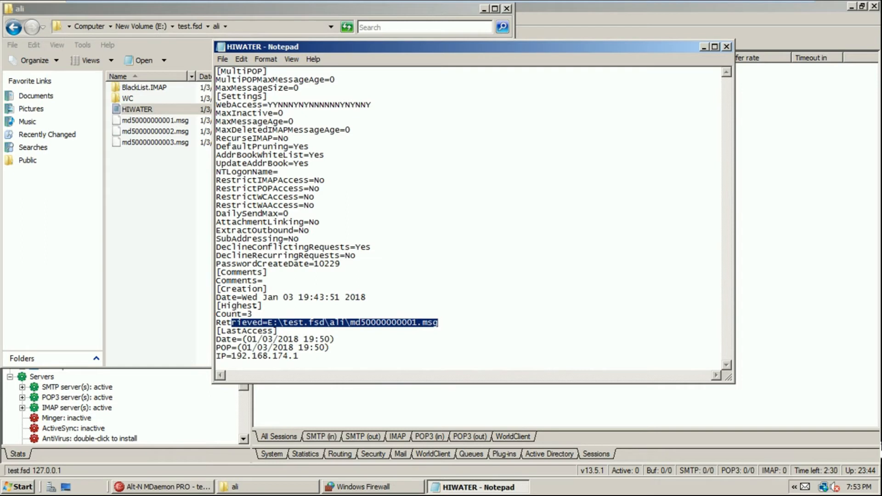
pyautogui.moveTo(252, 314); pyautogui.dragTo(209, 313)
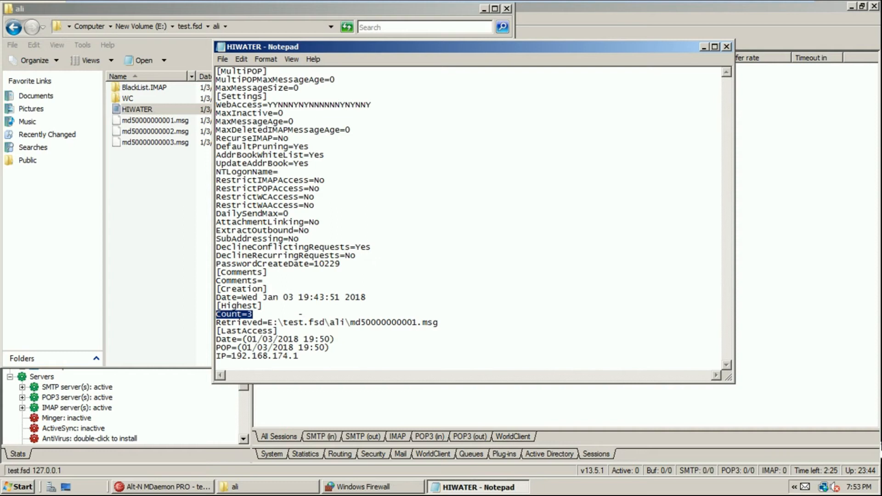
pyautogui.moveTo(247, 297); pyautogui.dragTo(377, 297)
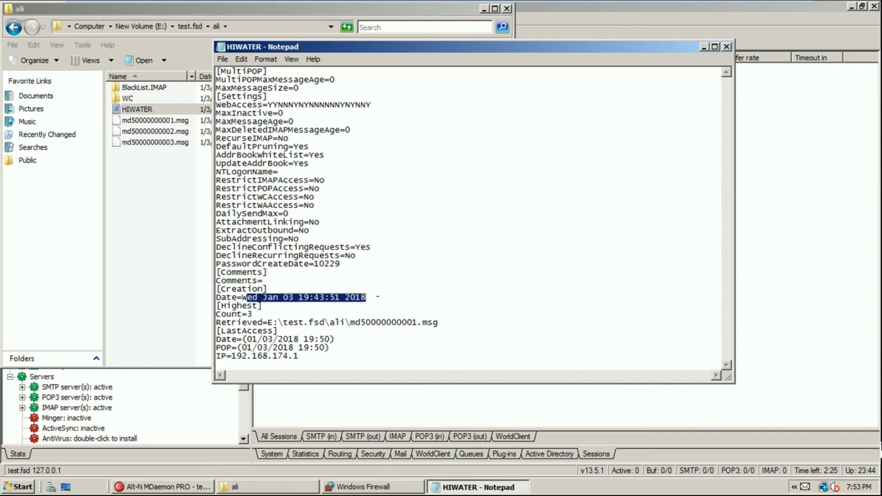
pyautogui.moveTo(216, 180); pyautogui.dragTo(254, 180)
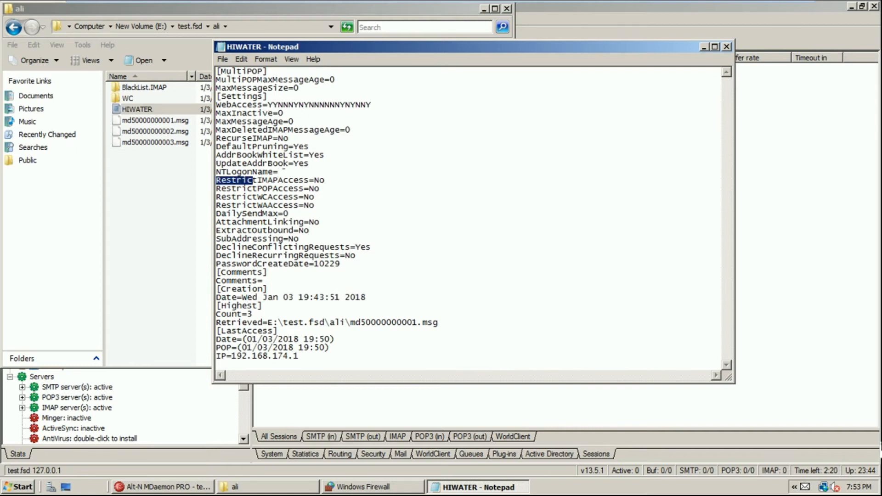
pyautogui.moveTo(310, 231); pyautogui.dragTo(339, 180)
pyautogui.click(274, 197)
pyautogui.click(319, 181)
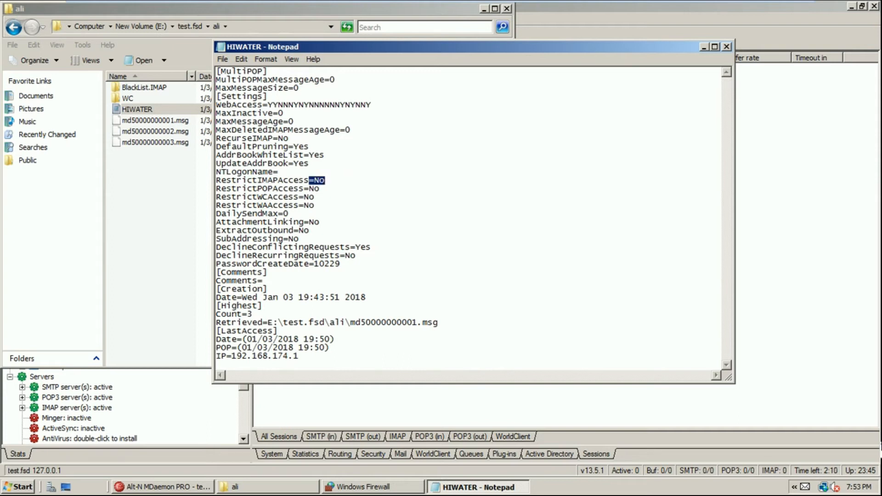
pyautogui.moveTo(314, 189); pyautogui.dragTo(328, 208)
# Highlight the block from the Retrieved line through the last-access IP
pyautogui.click(307, 357)
pyautogui.moveTo(307, 358); pyautogui.dragTo(216, 315)
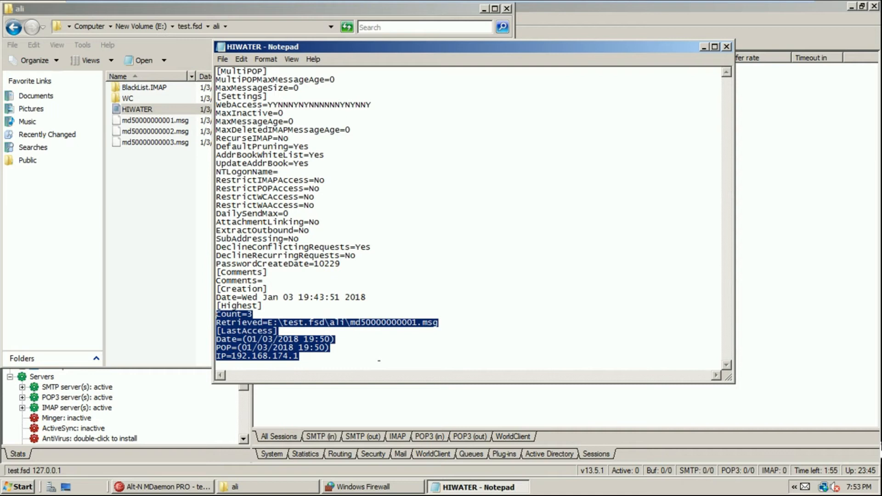
pyautogui.click(345, 357)
pyautogui.moveTo(316, 360); pyautogui.dragTo(214, 314)
# Select md50000000003.msg in ali's mail folder and exit the VM's full-screen view
pyautogui.click(145, 195)
pyautogui.click(178, 142)
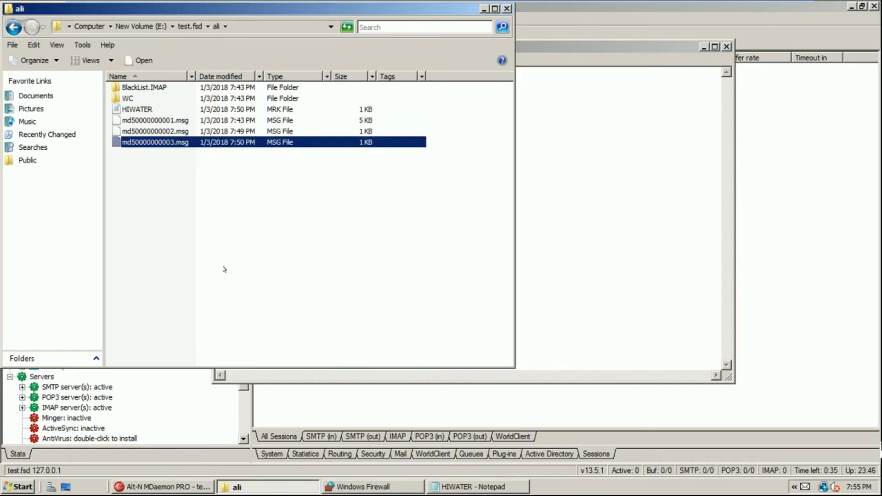
pyautogui.moveTo(252, 0)
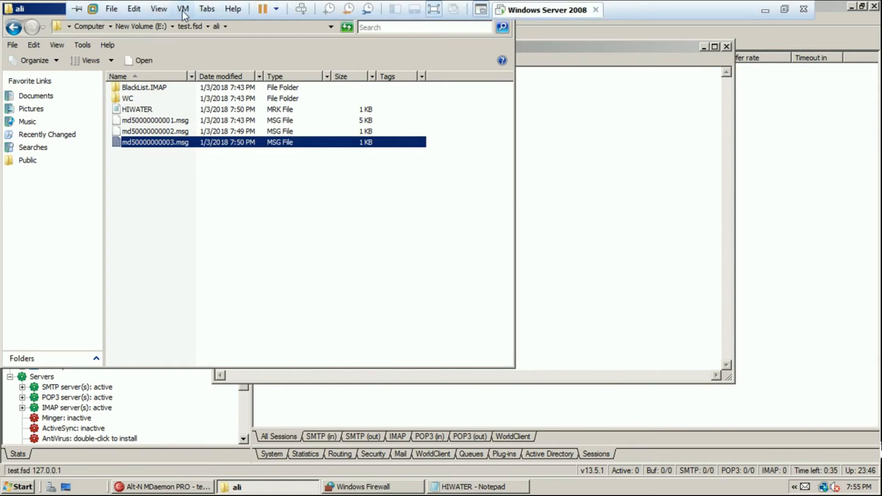
pyautogui.click(154, 10)
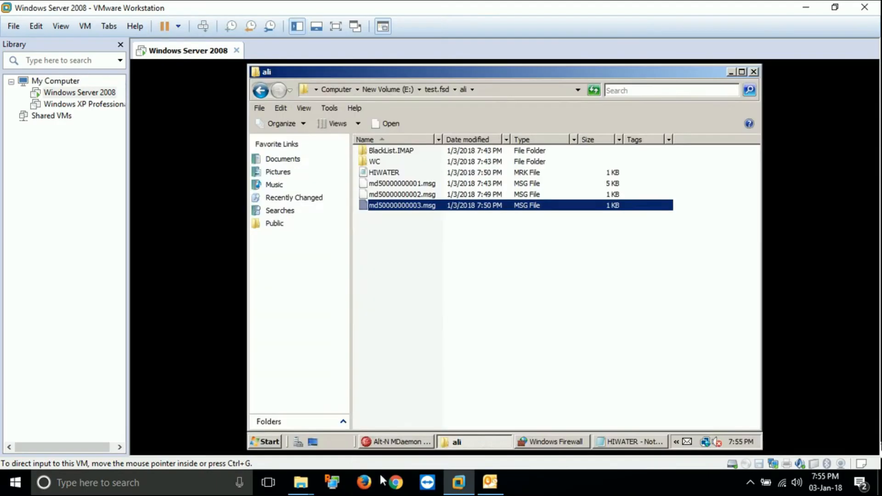
pyautogui.click(490, 483)
# In Outlook 2010, send a message with subject and body 'Test' to ali's own address
pyautogui.click(16, 55)
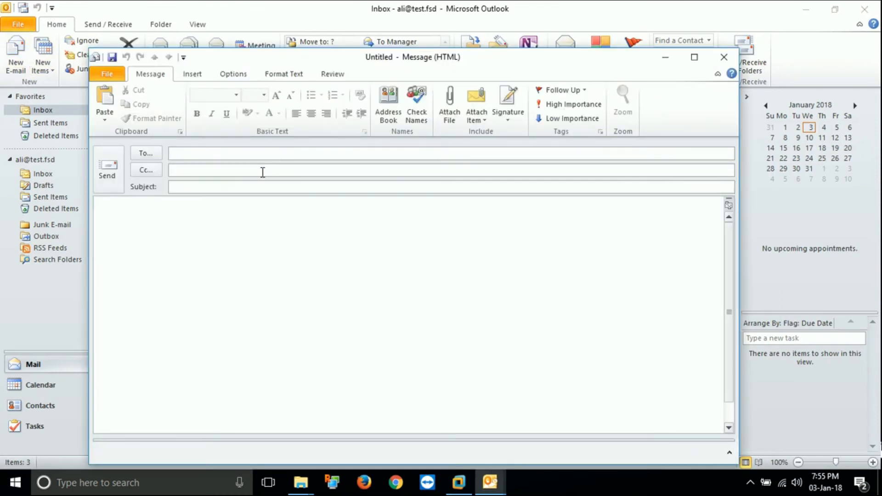
pyautogui.click(262, 172)
pyautogui.rightClick(262, 171)
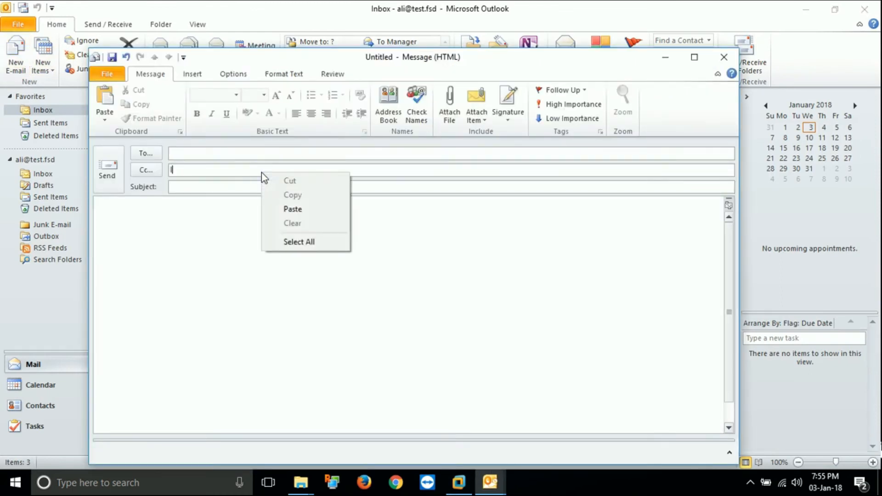
pyautogui.click(199, 154)
pyautogui.write('al')
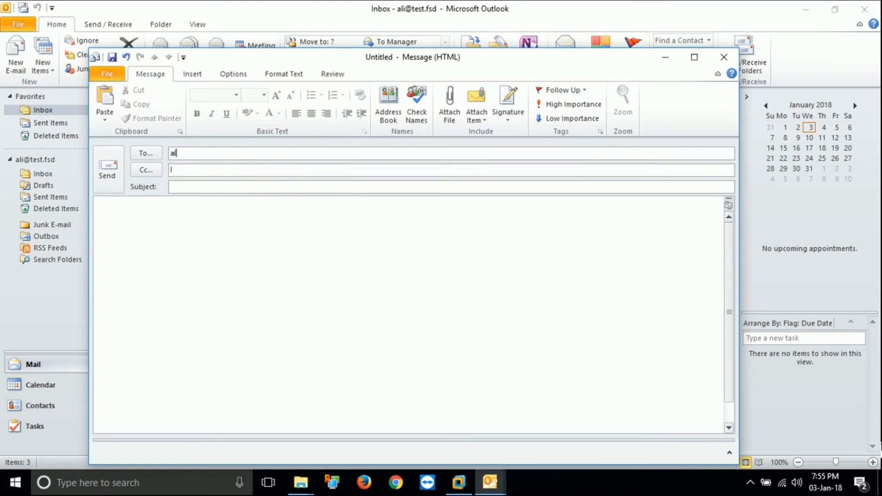
pyautogui.write('i@test.fsd')
pyautogui.press('Tab')
pyautogui.write('Test')
pyautogui.press('Tab')
pyautogui.write('Test')
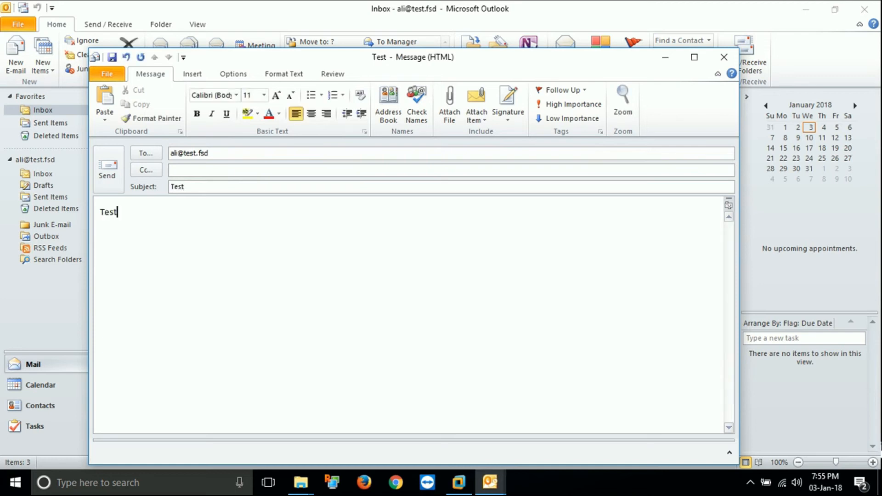
pyautogui.click(93, 167)
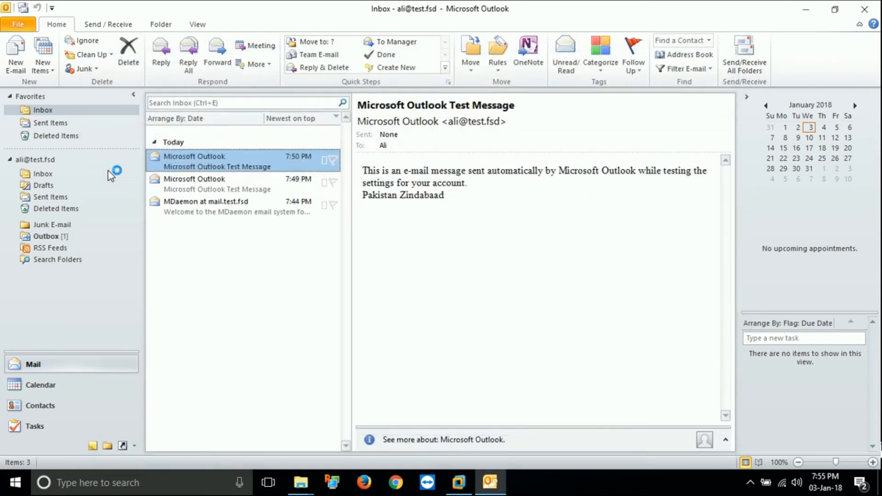
# Run Send/Receive All Folders and switch back to the virtual machine window
pyautogui.click(747, 54)
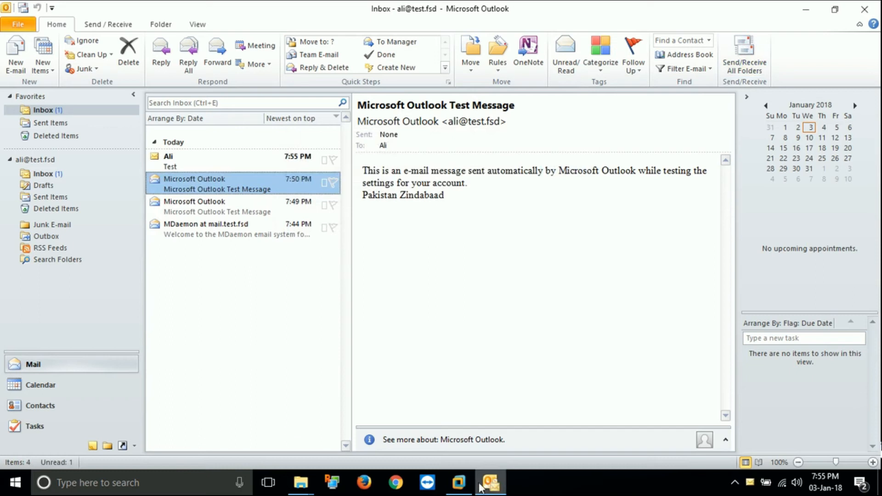
pyautogui.click(460, 483)
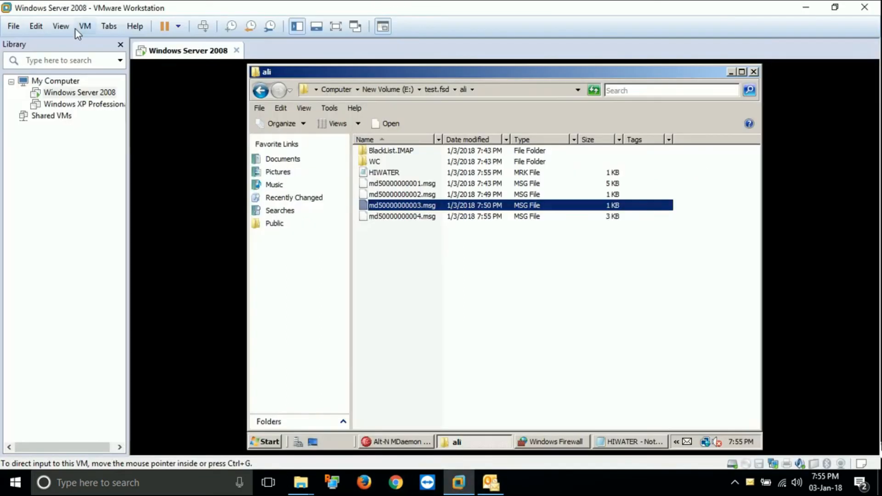
pyautogui.click(63, 26)
# Reopen ali's HIWATER file and highlight the newly retrieved md50000000004.msg line
pyautogui.click(72, 43)
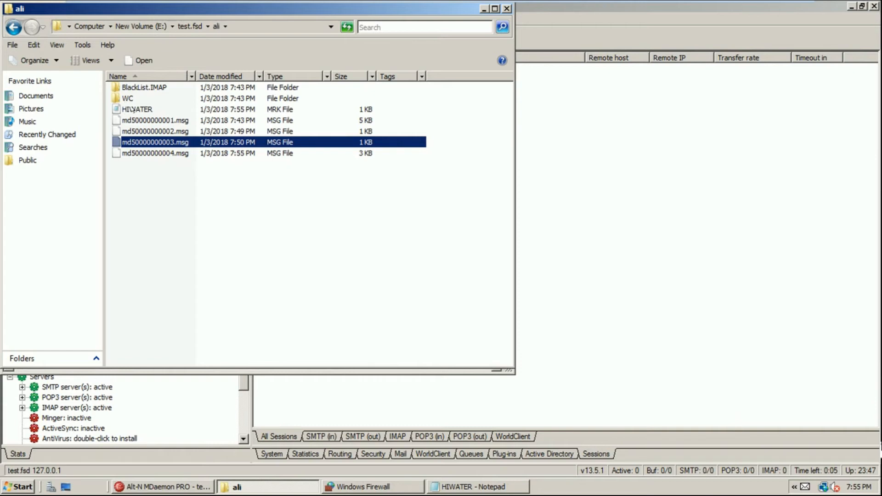
pyautogui.click(469, 486)
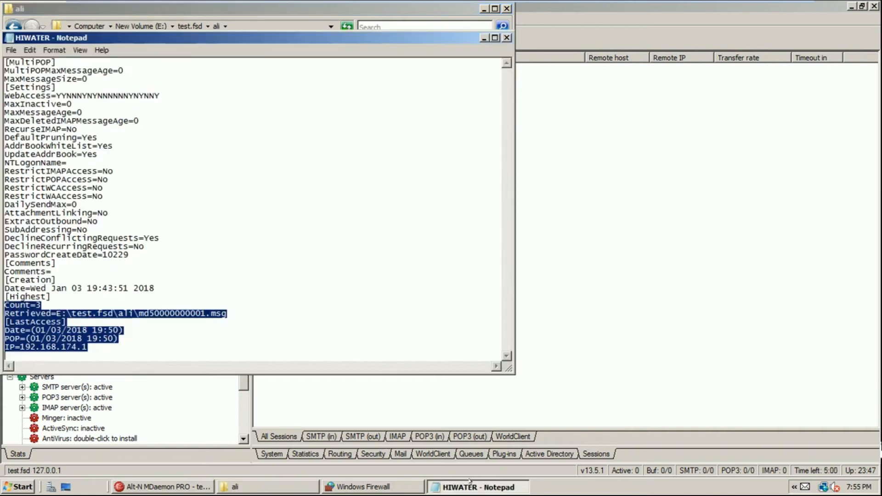
pyautogui.click(507, 37)
pyautogui.doubleClick(150, 110)
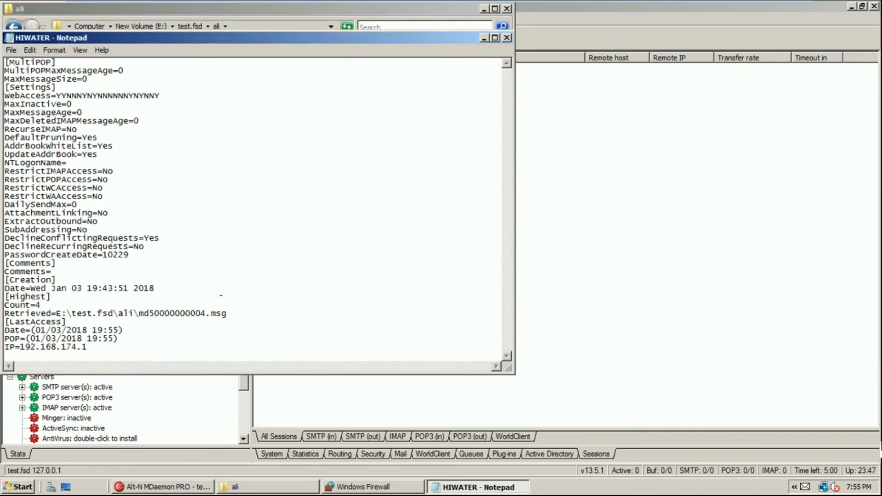
pyautogui.moveTo(206, 314); pyautogui.dragTo(144, 313)
# Check the four .msg files beside Notepad, then close HIWATER and minimize the folder
pyautogui.moveTo(230, 37); pyautogui.dragTo(497, 67)
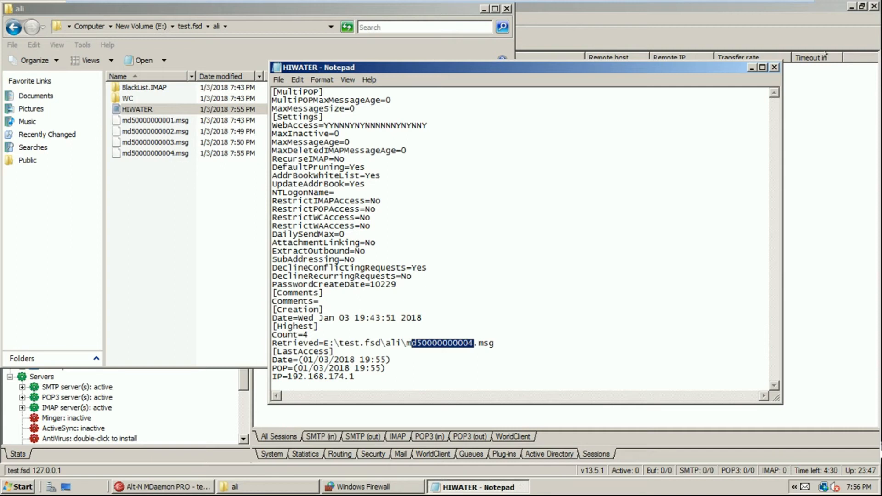
pyautogui.click(772, 67)
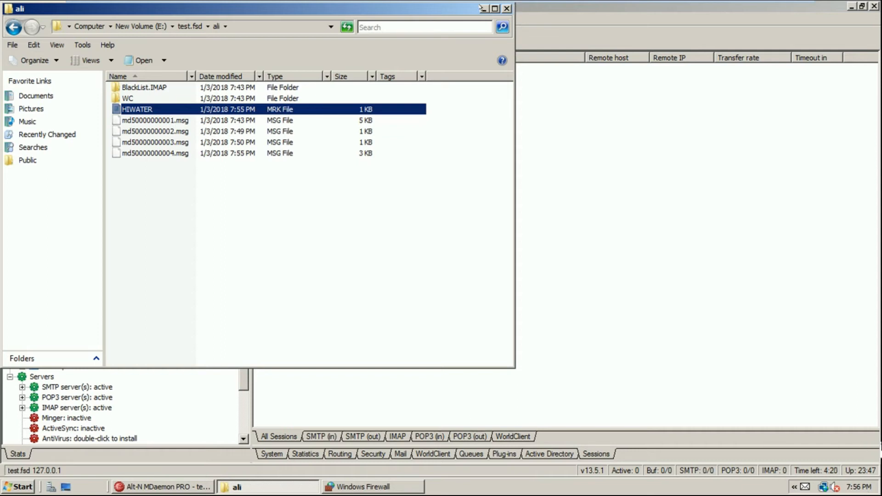
pyautogui.click(482, 8)
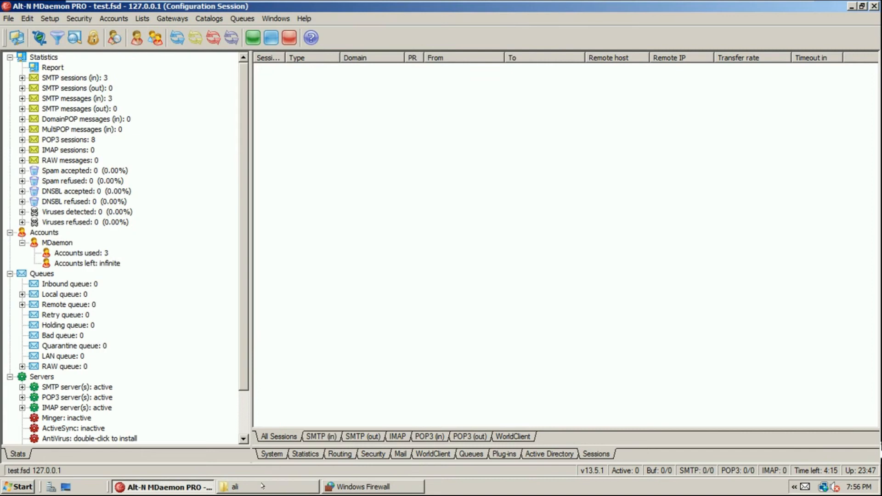
# Look through the Setup and Accounts menus, then open Accounts > Account Manager for test.fsd
pyautogui.click(118, 20)
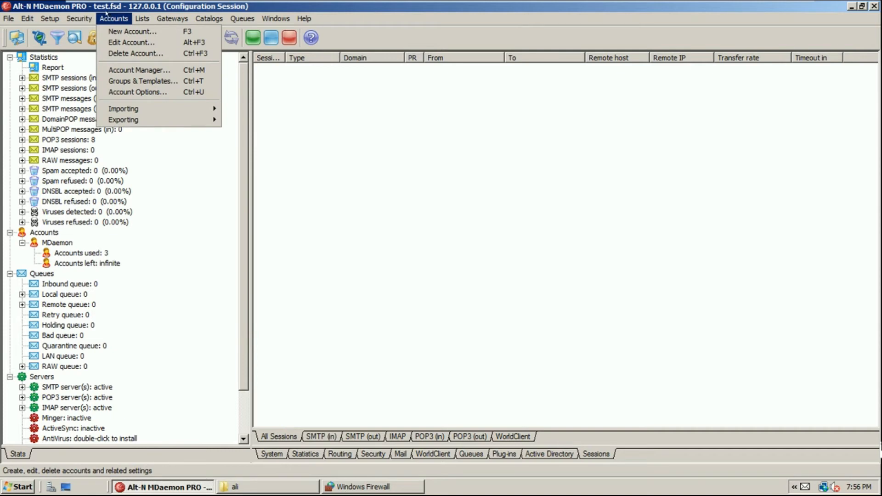
pyautogui.moveTo(53, 18)
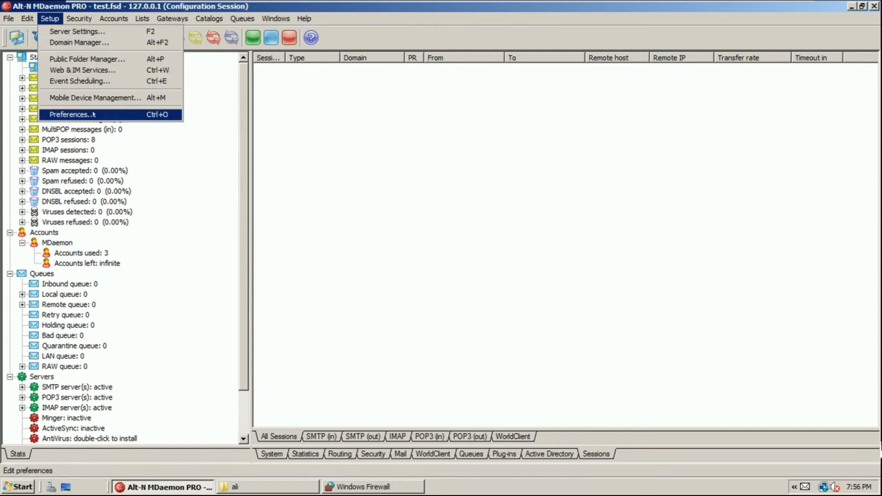
pyautogui.moveTo(97, 15)
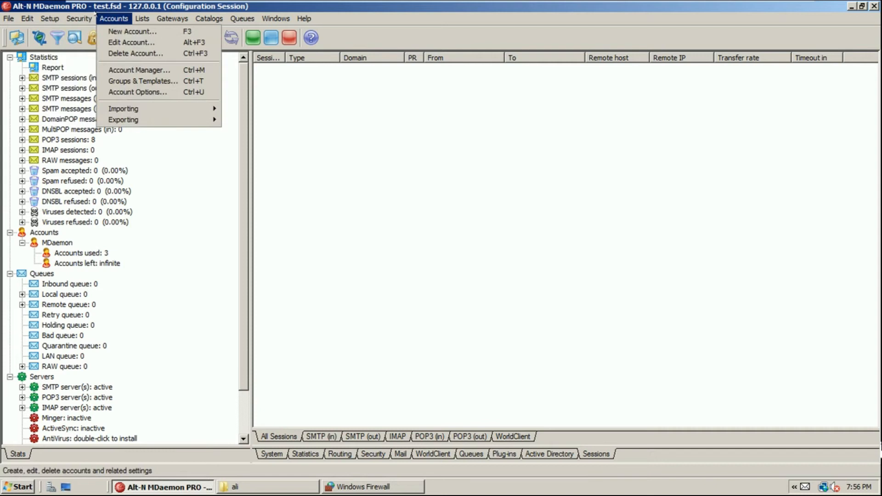
pyautogui.moveTo(147, 111)
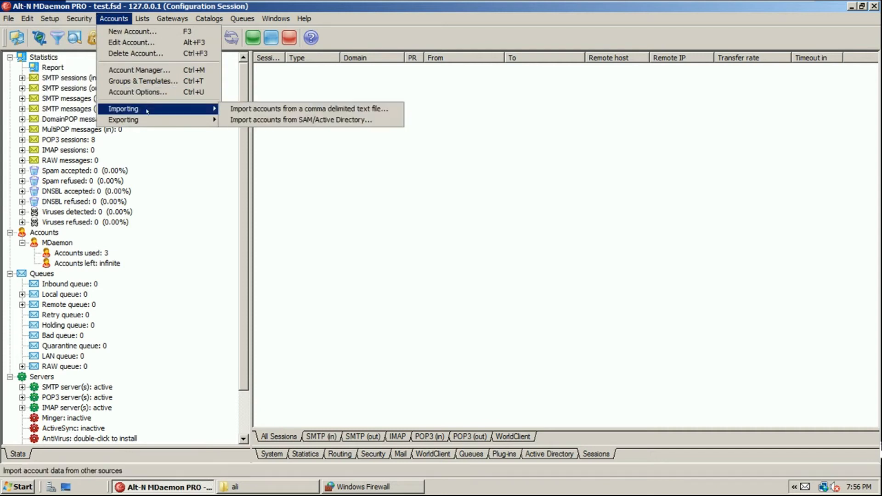
pyautogui.click(237, 305)
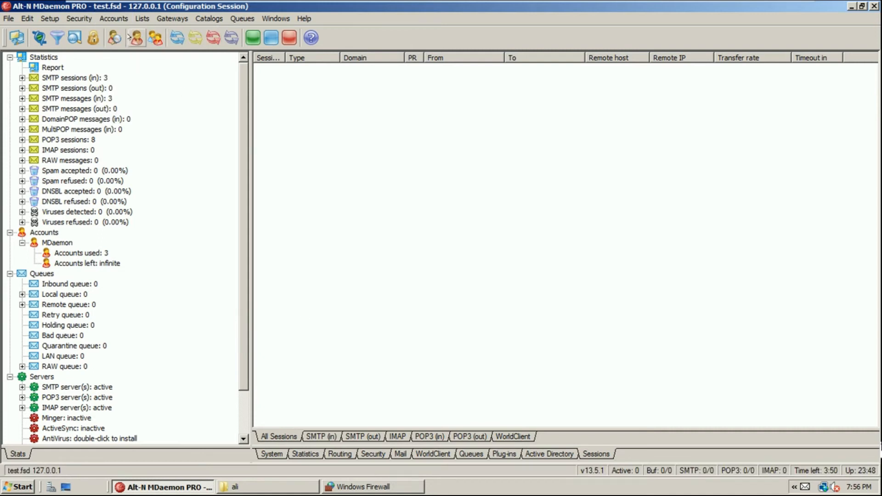
pyautogui.click(118, 18)
pyautogui.click(125, 70)
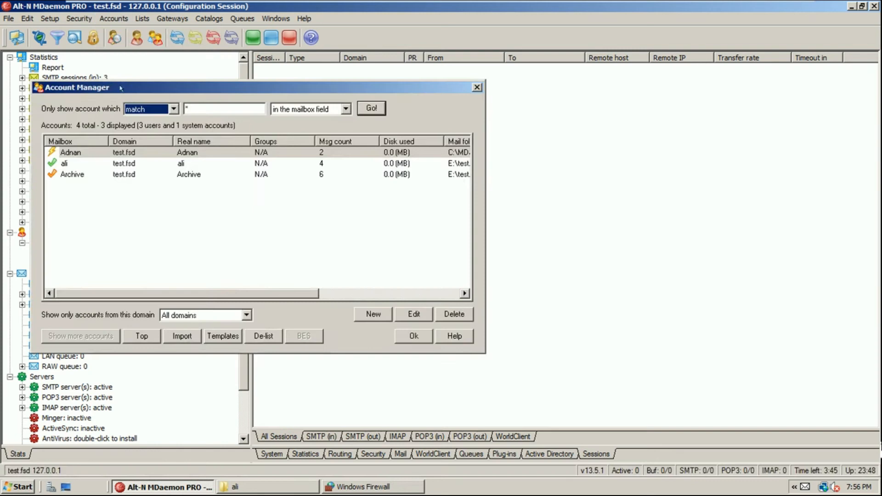
# Open ali's Account Editor and move it aside to uncover the account list
pyautogui.click(72, 173)
pyautogui.doubleClick(71, 164)
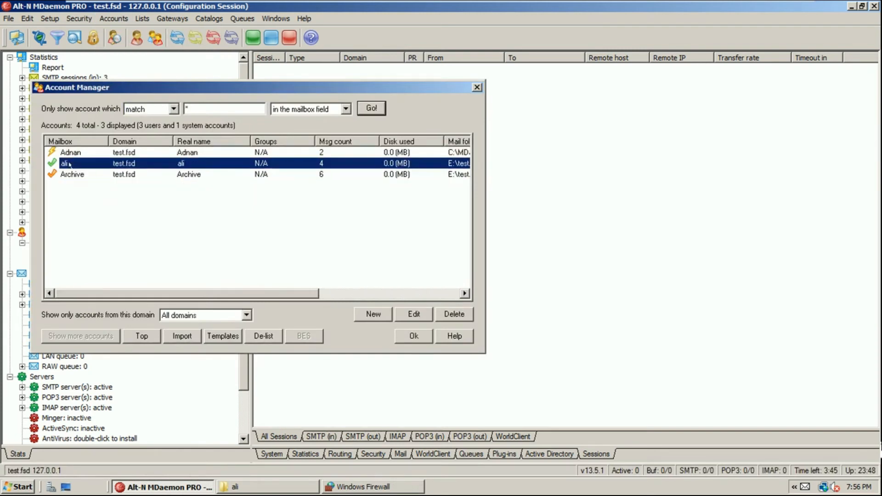
pyautogui.moveTo(213, 101); pyautogui.dragTo(304, 70)
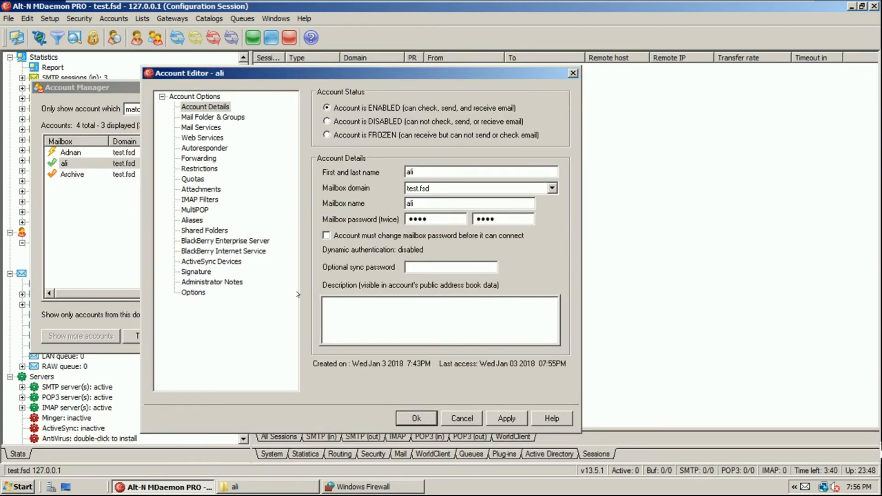
# Step through the editor pages to Restrictions and restrict messages from outside domains
pyautogui.click(200, 118)
pyautogui.click(200, 127)
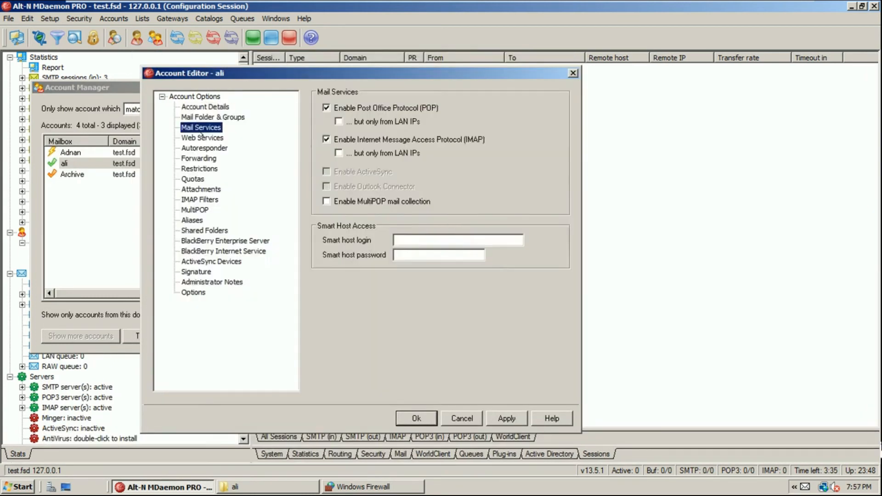
pyautogui.click(201, 138)
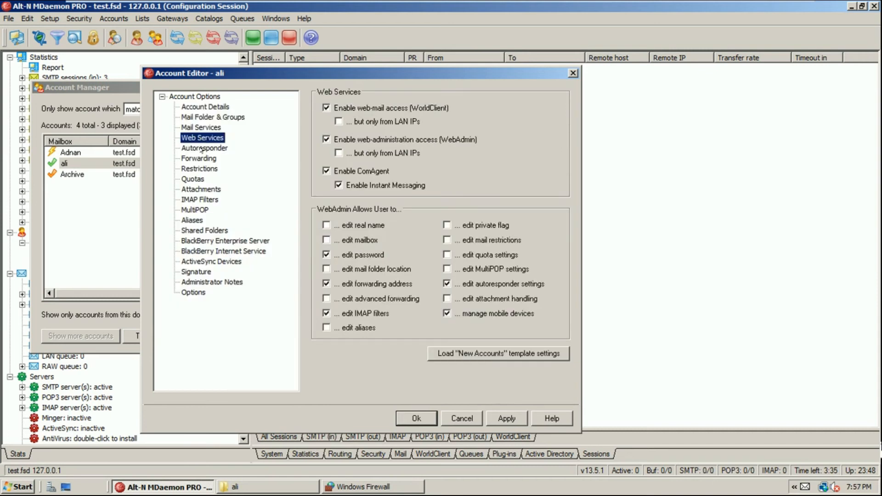
pyautogui.click(201, 148)
pyautogui.click(200, 159)
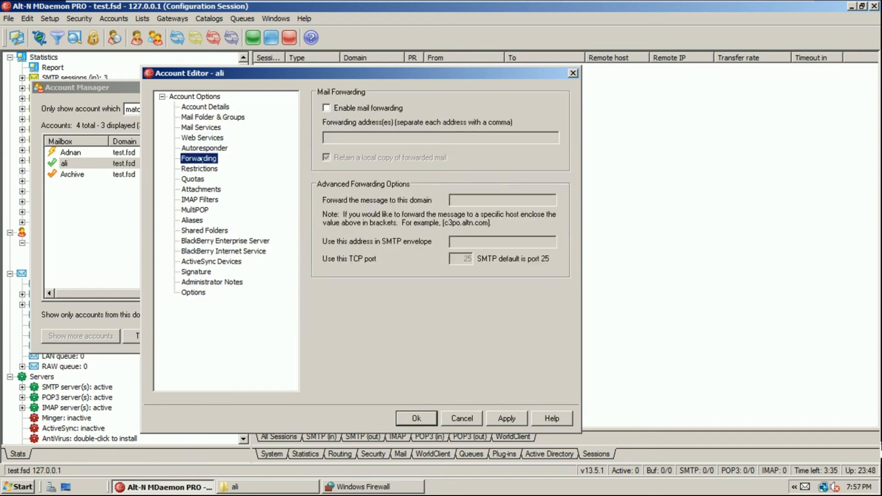
pyautogui.click(201, 148)
pyautogui.click(200, 169)
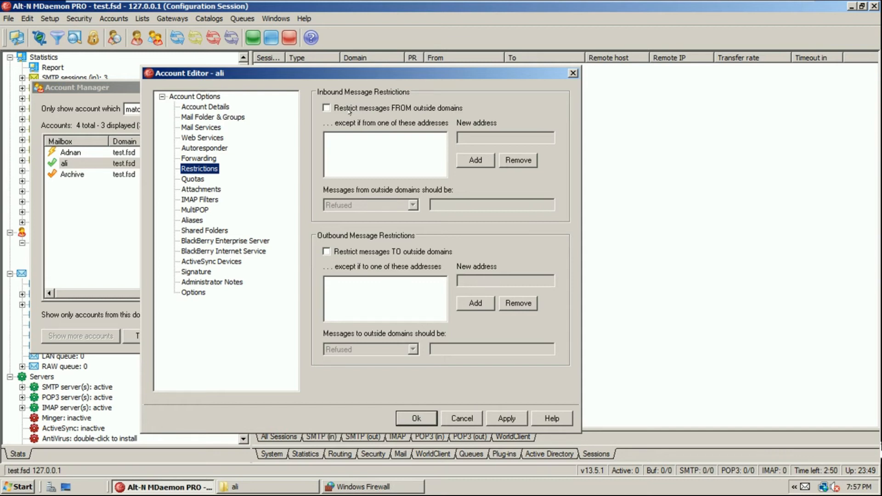
pyautogui.click(350, 109)
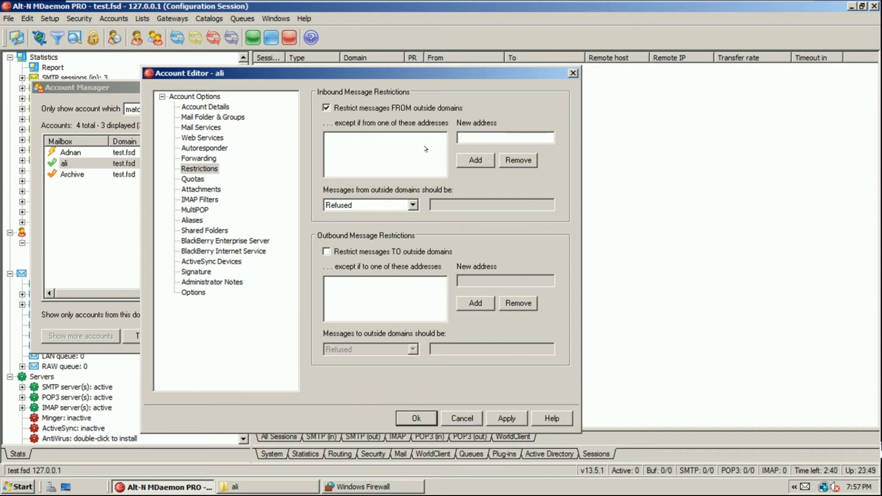
# Keep inbound restricted mail Refused, restrict mail TO outside domains, and lift the inbound restriction
pyautogui.click(375, 205)
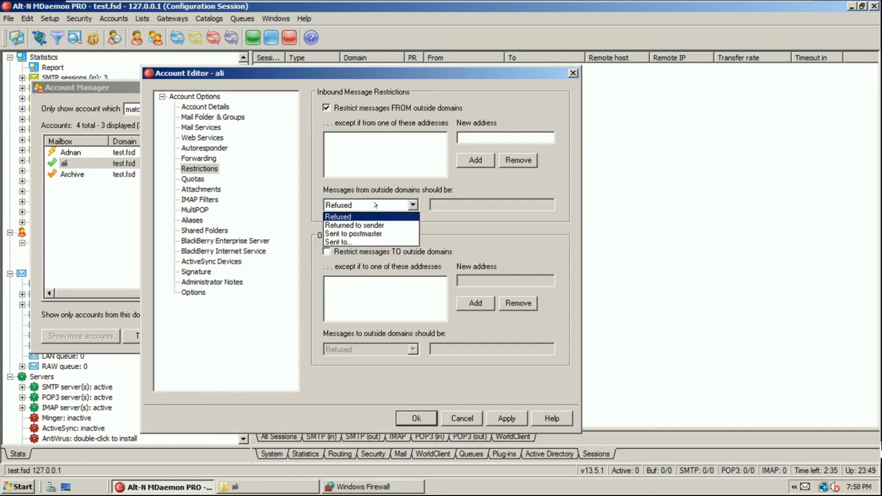
pyautogui.click(375, 205)
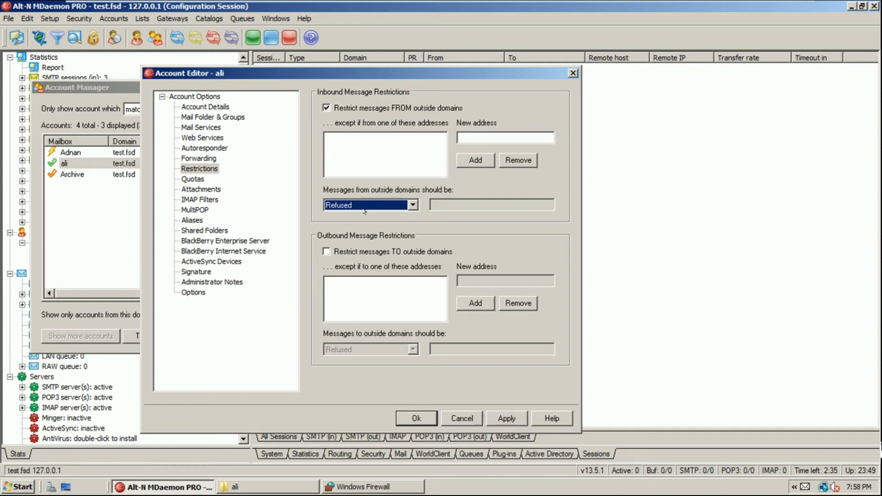
pyautogui.click(404, 253)
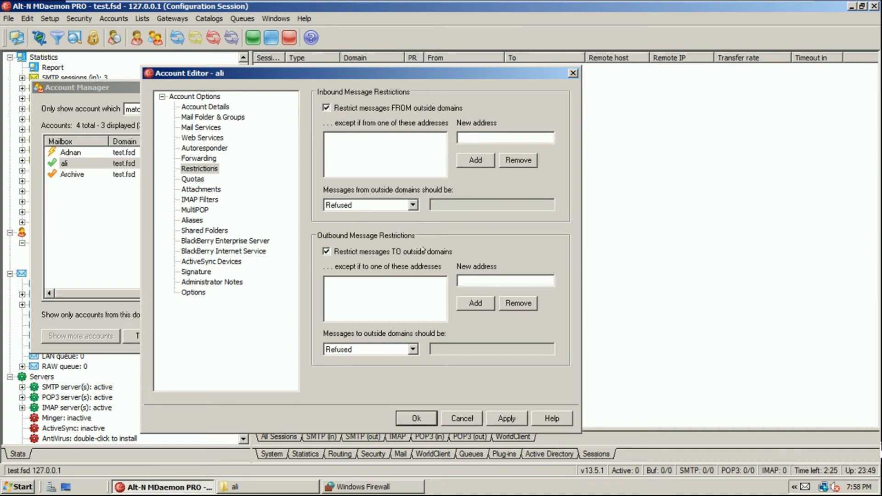
pyautogui.click(367, 110)
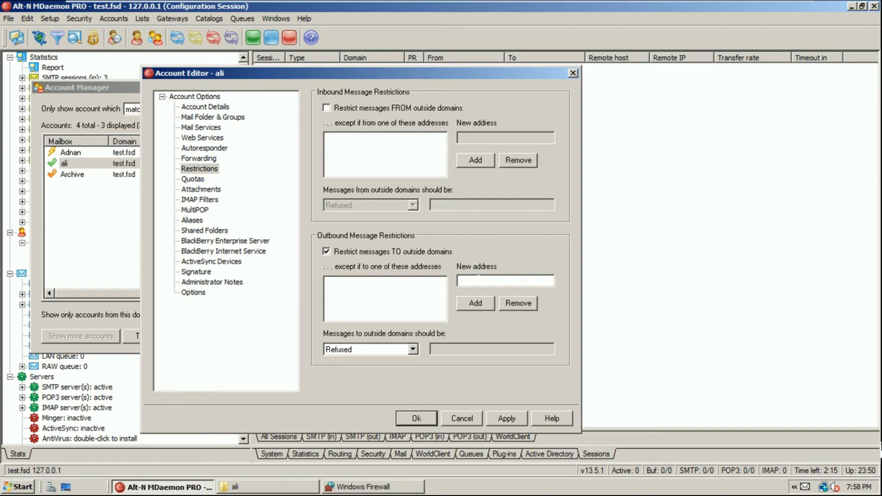
# Add Adnan's address as an outbound exception and apply the change
pyautogui.write('adnan@test.f')
pyautogui.write('sd')
pyautogui.press('Tab')
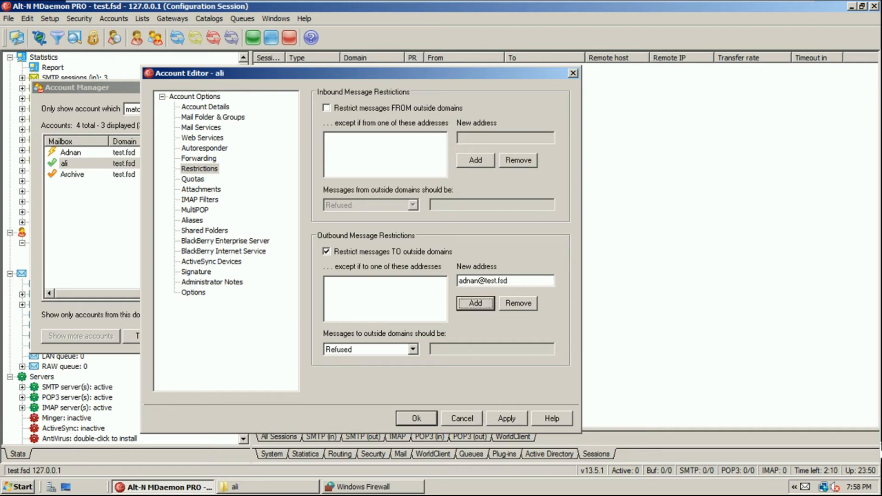
pyautogui.press('Return')
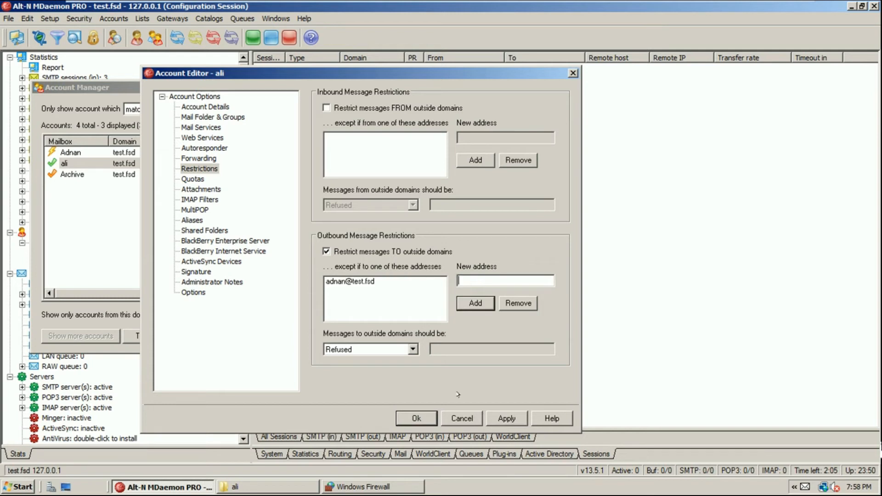
pyautogui.click(506, 419)
pyautogui.click(484, 281)
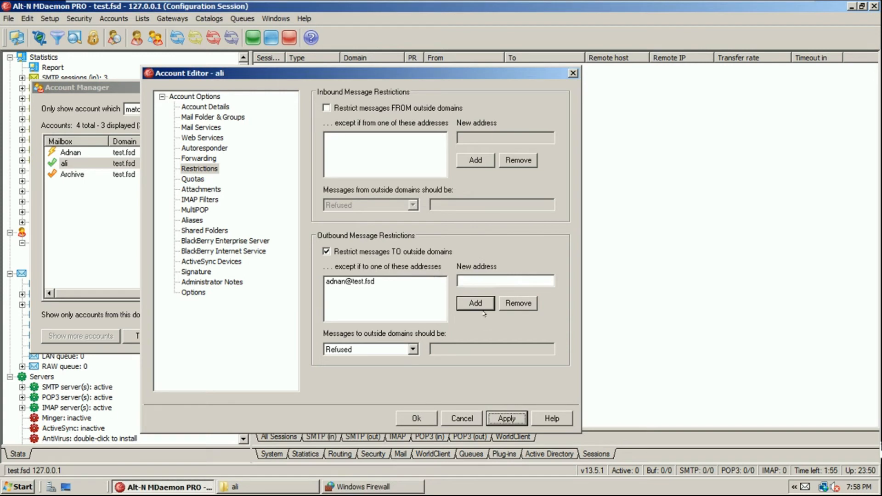
pyautogui.click(492, 281)
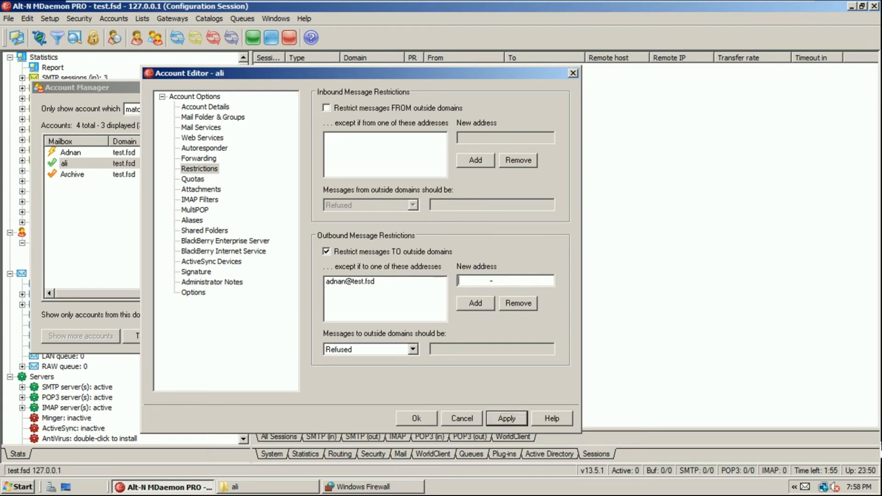
pyautogui.write('*@test.fsd')
pyautogui.press('BackSpace')
pyautogui.press('BackSpace')
pyautogui.press('BackSpace')
pyautogui.press('BackSpace')
pyautogui.press('BackSpace')
pyautogui.press('BackSpace')
pyautogui.press('BackSpace')
pyautogui.press('BackSpace')
pyautogui.press('BackSpace')
pyautogui.click(414, 418)
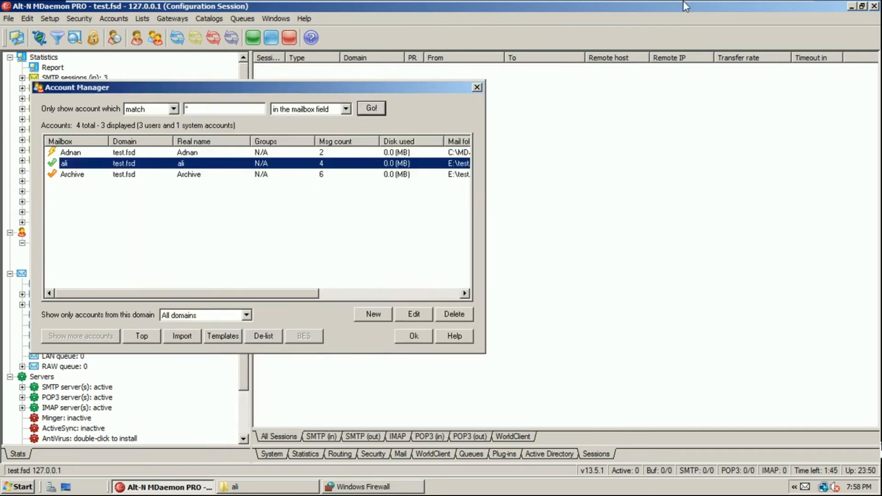
pyautogui.moveTo(684, 2)
pyautogui.click(159, 9)
pyautogui.click(177, 25)
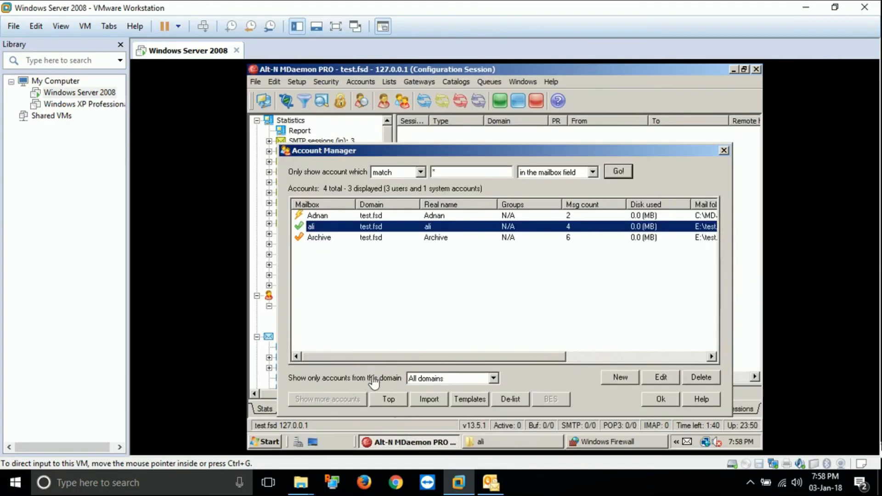
# From Outlook, send another Test message to ali's address
pyautogui.click(490, 483)
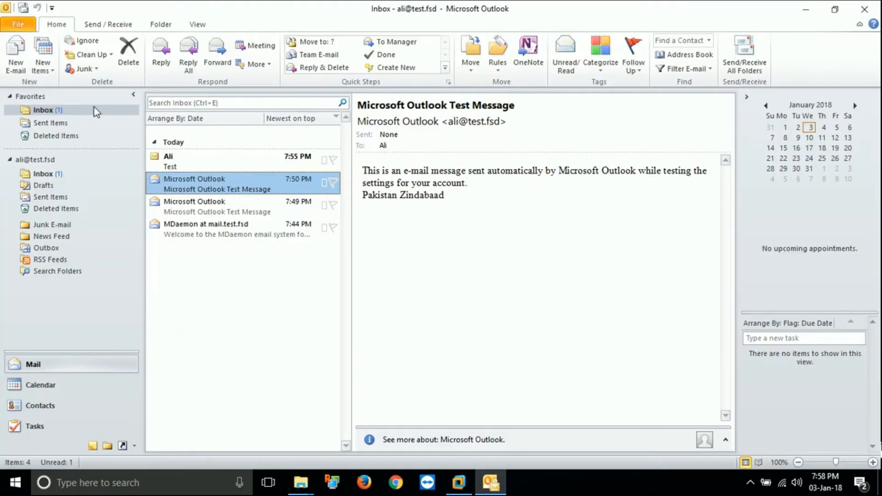
pyautogui.click(15, 58)
pyautogui.write('ali')
pyautogui.click(213, 168)
pyautogui.press('Tab')
pyautogui.write('Te')
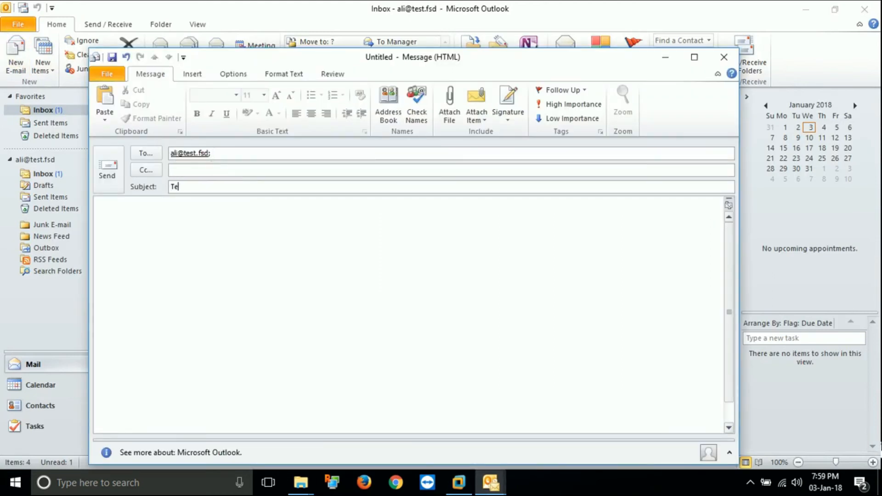
pyautogui.click(108, 169)
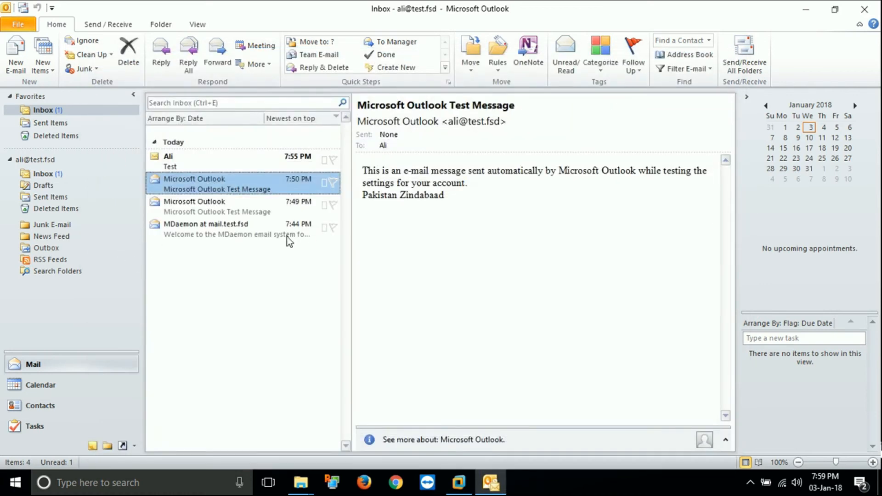
# Repeat Send/Receive All Folders until the new Test message arrives
pyautogui.click(749, 54)
pyautogui.click(749, 54)
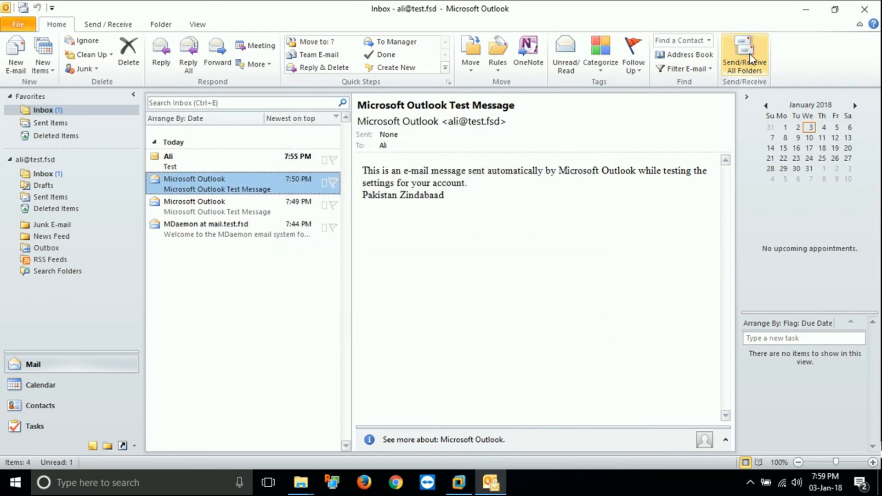
pyautogui.click(749, 53)
pyautogui.click(749, 53)
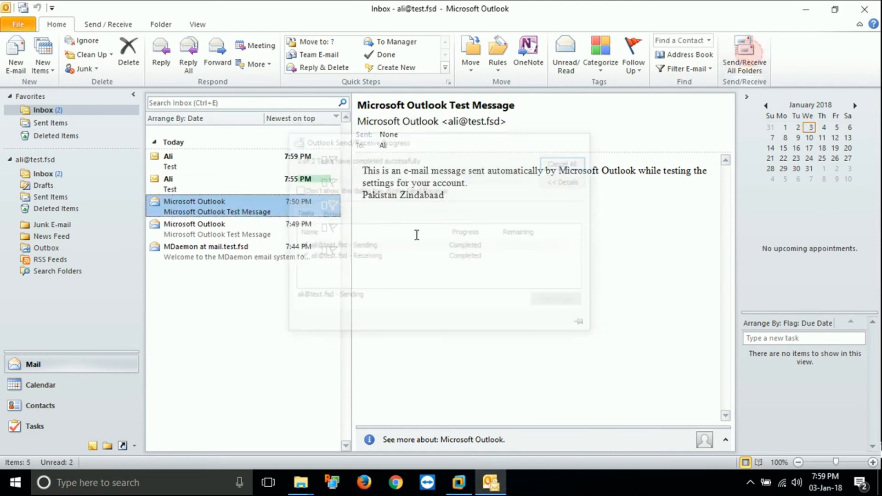
# Compare the 7:55 PM and 7:59 PM Test messages, ending on the latest
pyautogui.click(189, 184)
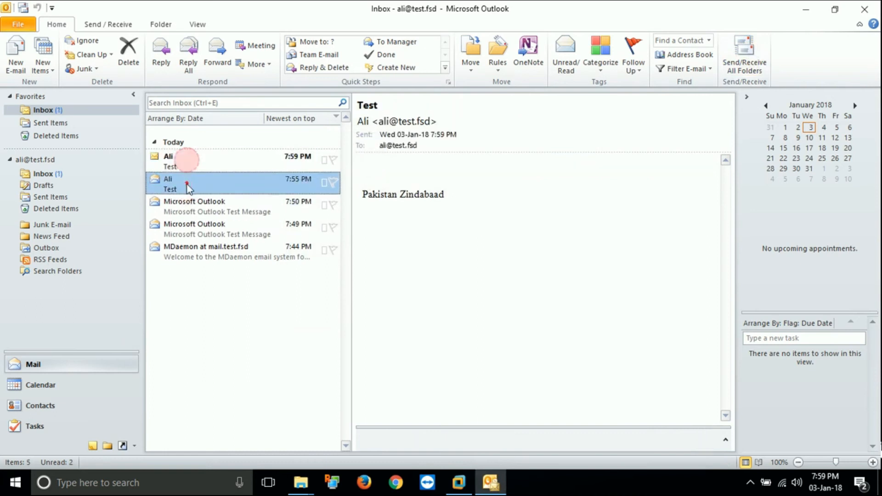
pyautogui.click(187, 161)
pyautogui.click(187, 179)
pyautogui.click(189, 168)
pyautogui.click(194, 192)
pyautogui.click(186, 160)
pyautogui.click(192, 183)
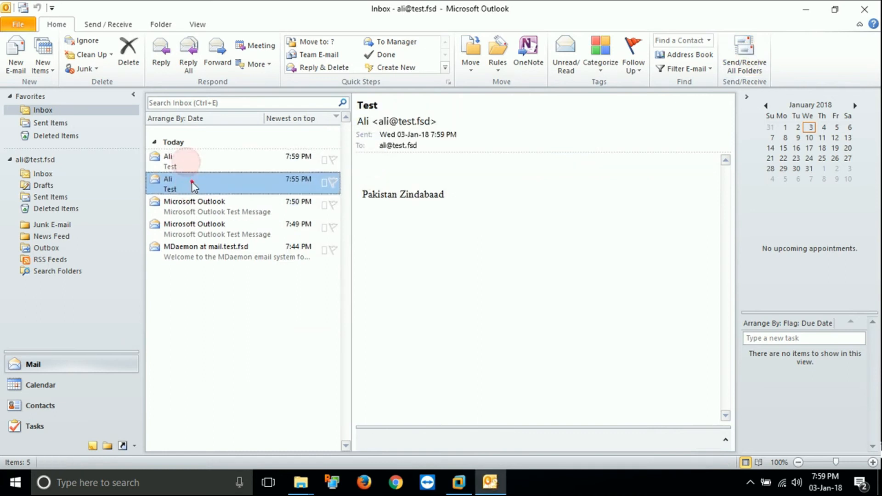
pyautogui.click(192, 169)
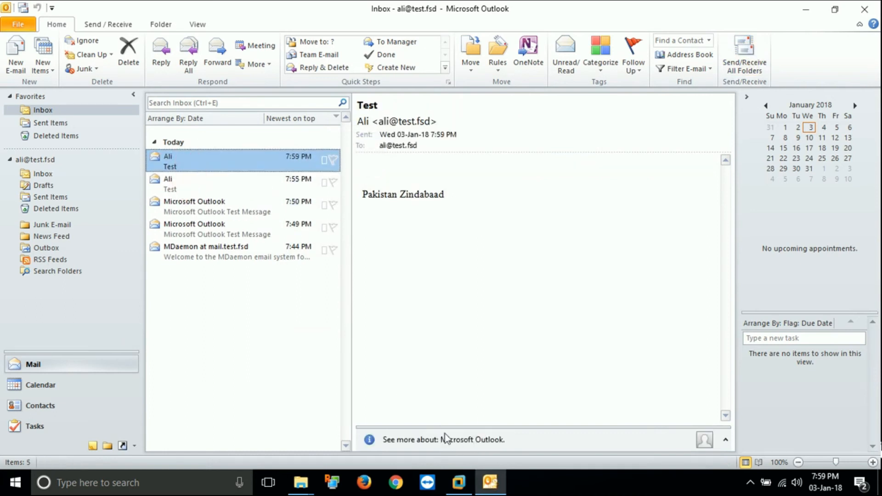
pyautogui.click(17, 52)
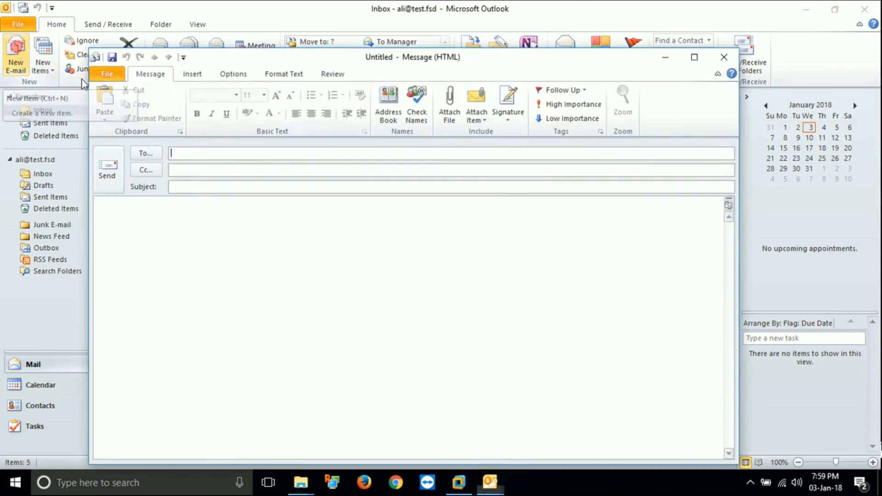
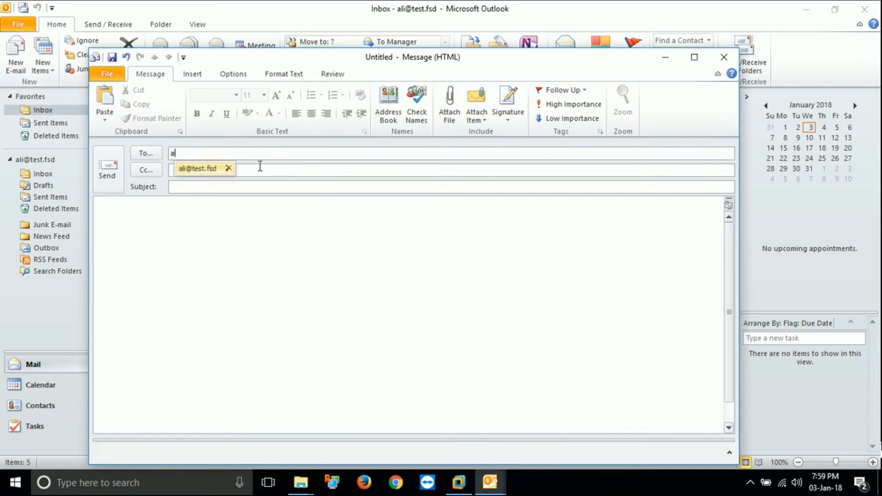
# Send a Test message to the external address and read the 550 Undeliverable: Test bounce
pyautogui.press('Tab')
pyautogui.write('Test')
pyautogui.press('Tab')
pyautogui.write('Tes')
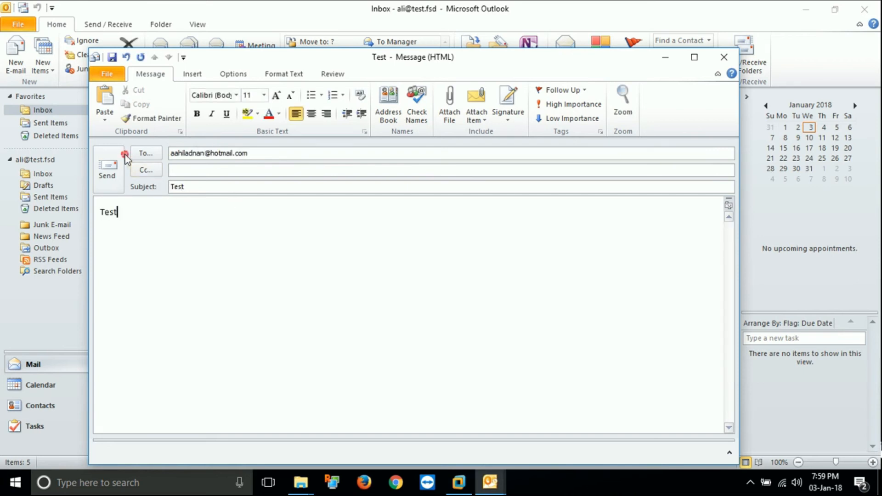
pyautogui.click(114, 166)
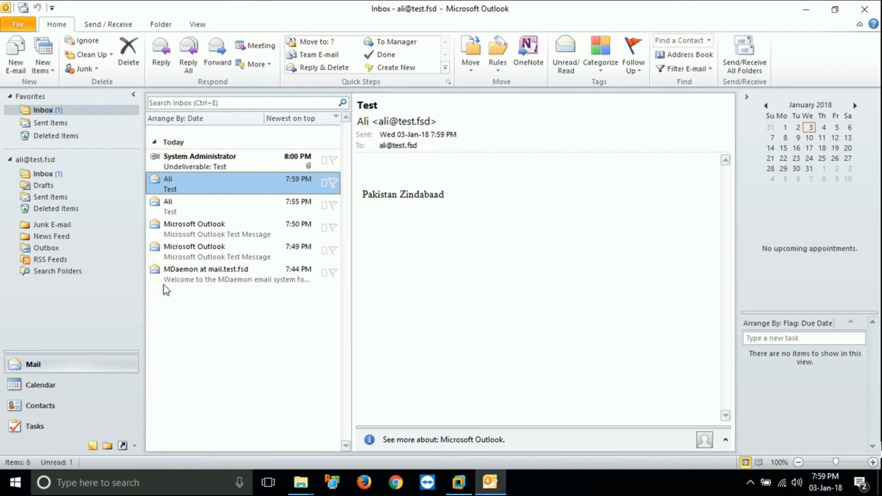
pyautogui.click(214, 164)
pyautogui.moveTo(388, 175); pyautogui.dragTo(578, 182)
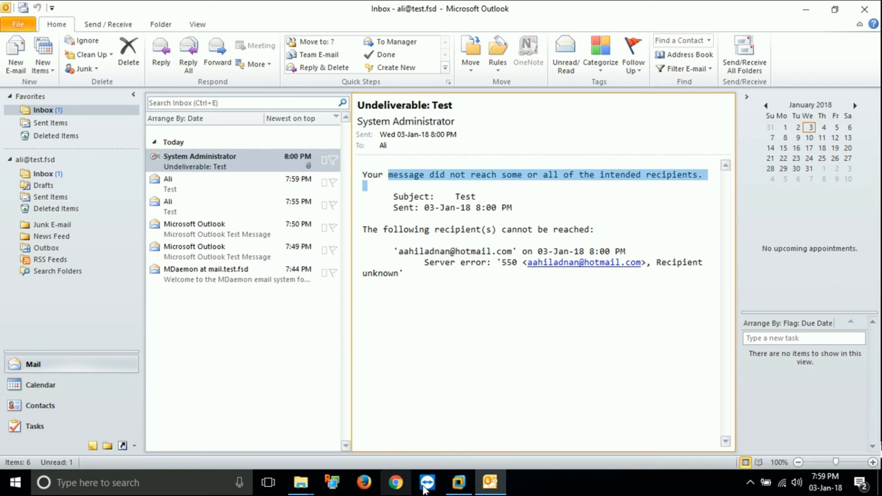
# In ali's Restrictions, add the external address as an outbound exception and save with Ok
pyautogui.click(458, 483)
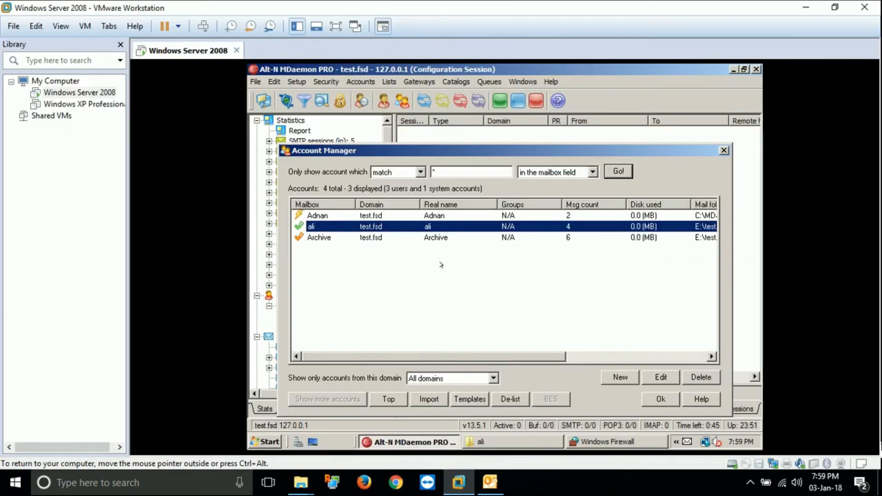
pyautogui.click(651, 376)
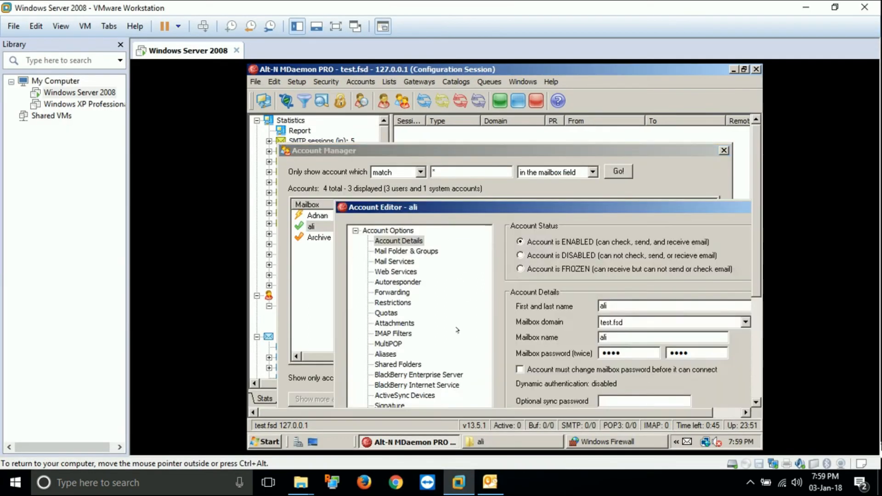
pyautogui.click(64, 26)
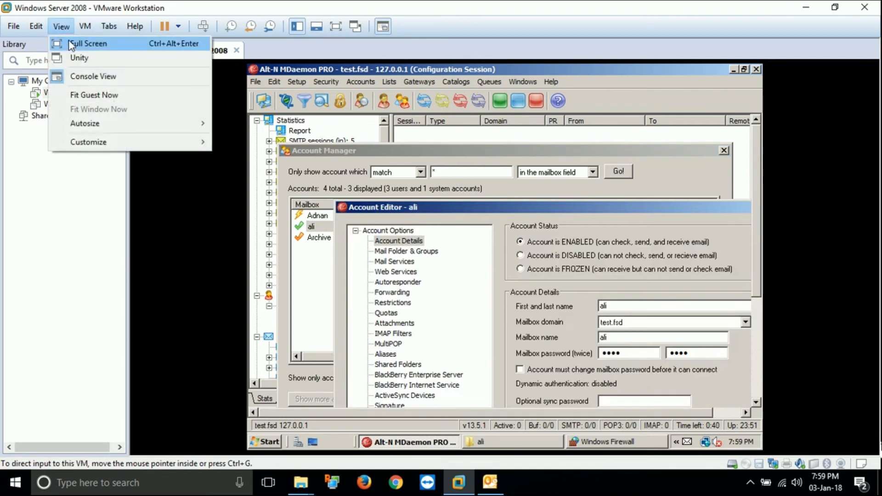
pyautogui.click(87, 41)
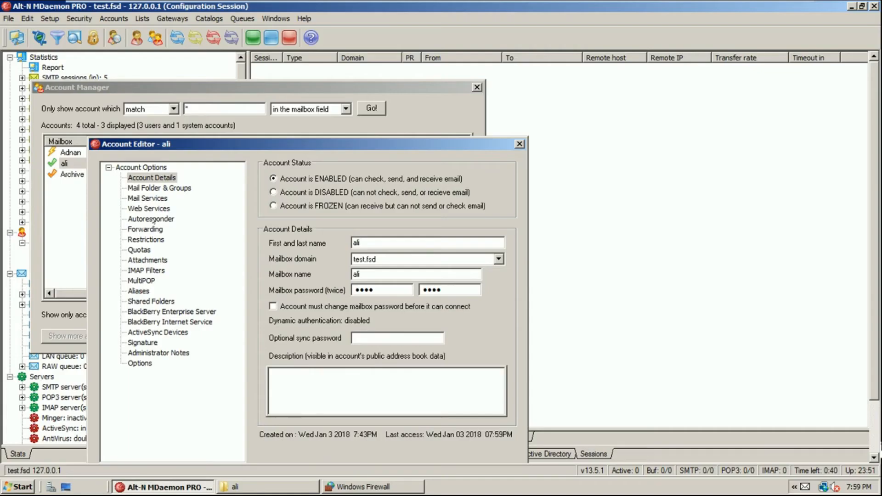
pyautogui.click(141, 240)
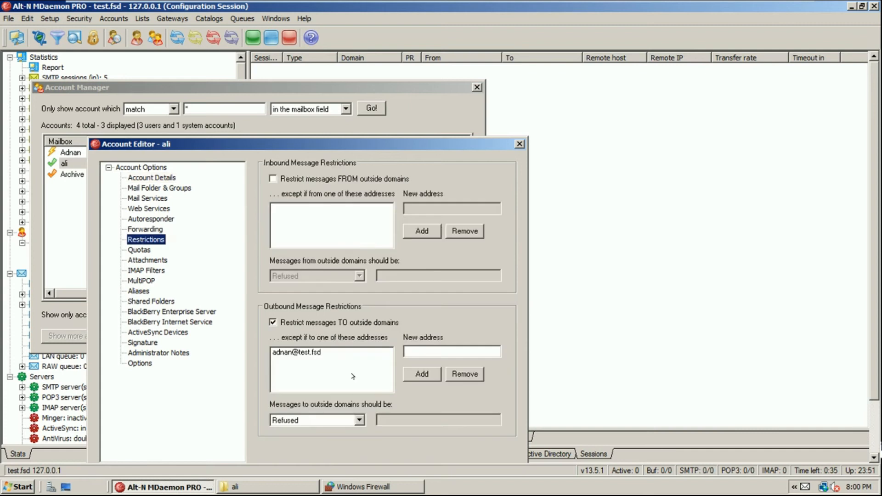
pyautogui.click(441, 352)
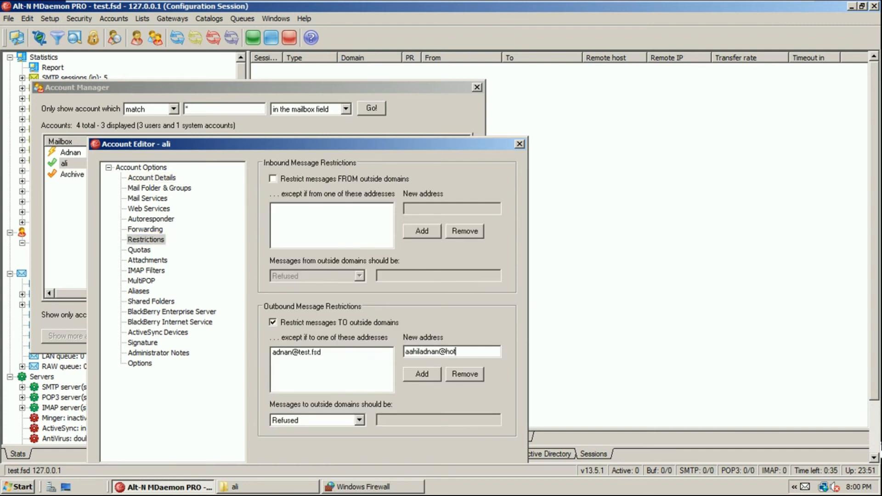
pyautogui.press('Return')
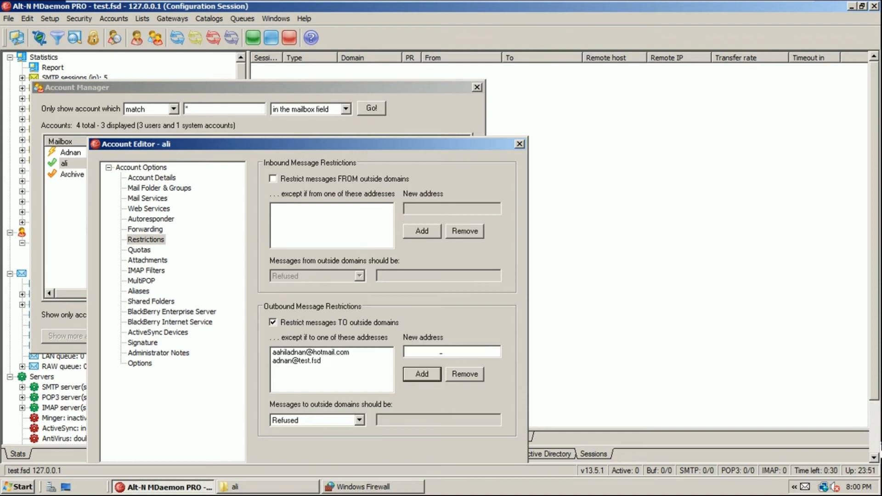
pyautogui.moveTo(376, 147); pyautogui.dragTo(446, 116)
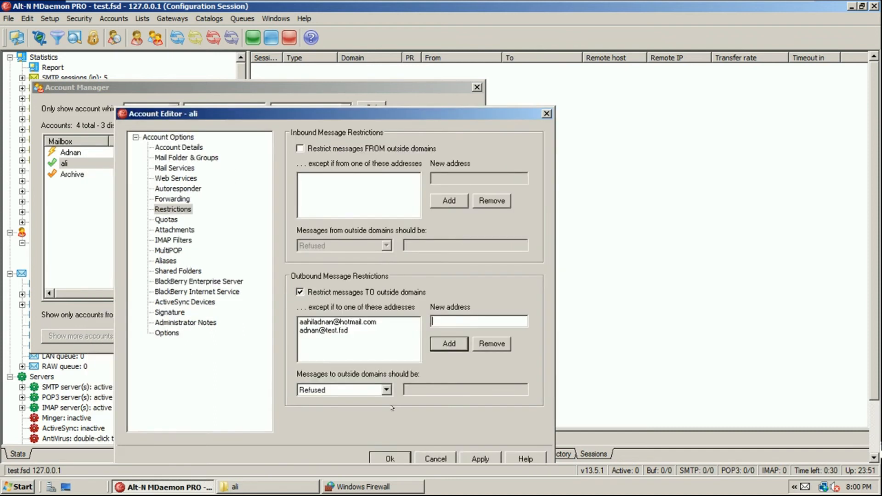
pyautogui.click(394, 444)
# Exit the VM's full-screen view and return to Outlook
pyautogui.moveTo(510, 2)
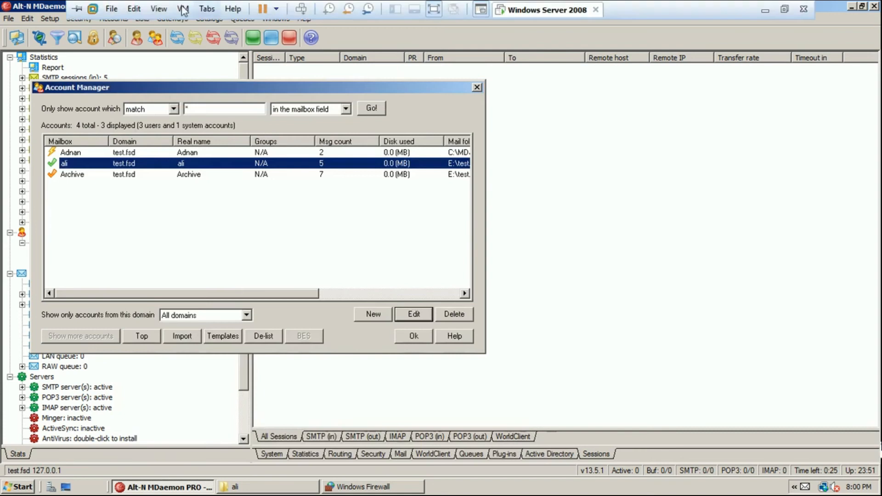
pyautogui.click(183, 8)
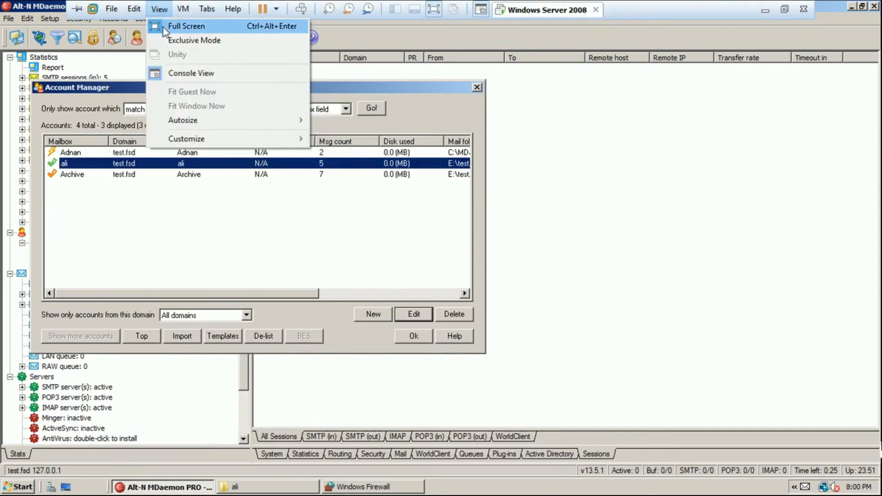
pyautogui.click(189, 26)
pyautogui.click(806, 9)
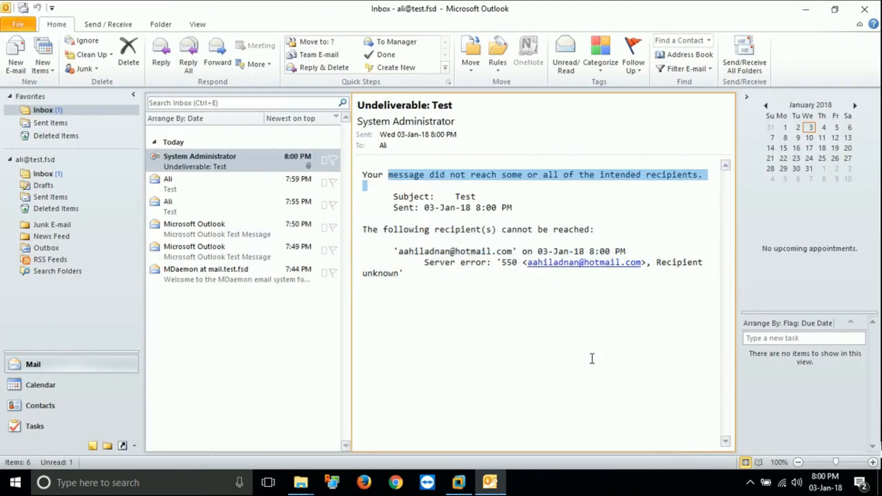
# Send a new e-mail to the suggested recipient with subject and body 'Test'
pyautogui.click(16, 54)
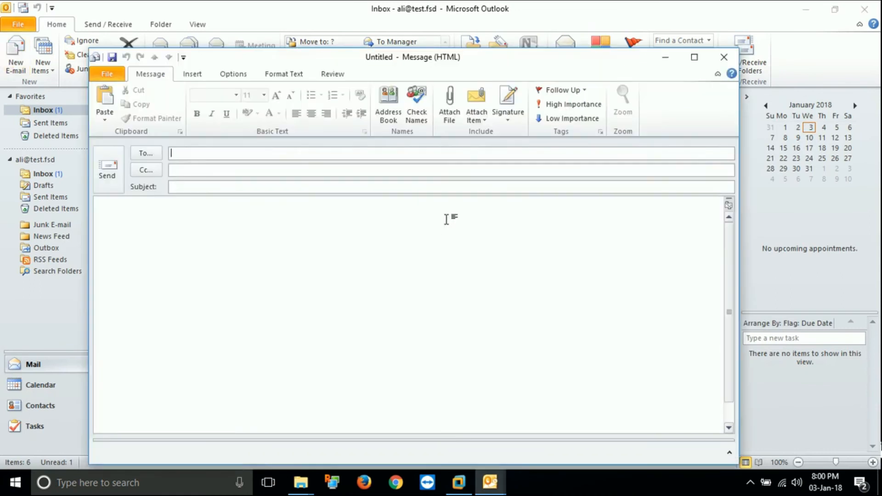
pyautogui.write('aa')
pyautogui.press('Return')
pyautogui.press('Tab')
pyautogui.press('Tab')
pyautogui.write('Test')
pyautogui.press('Tab')
pyautogui.write('Test')
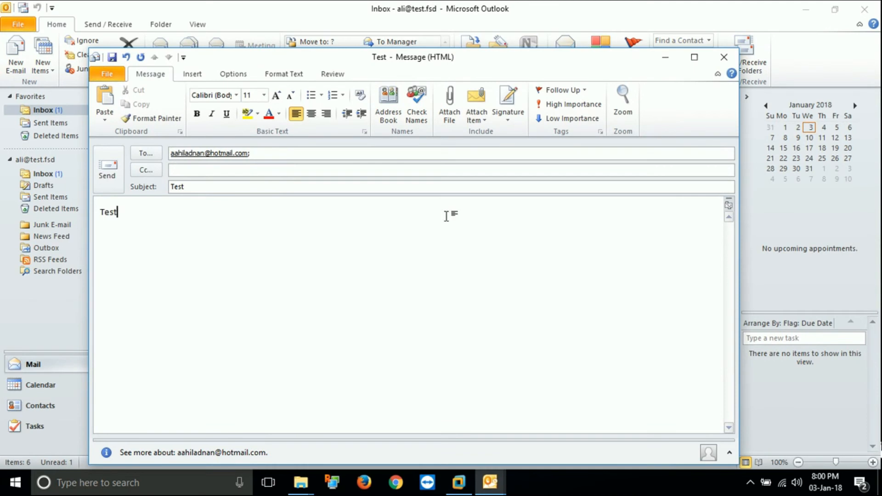
pyautogui.click(108, 171)
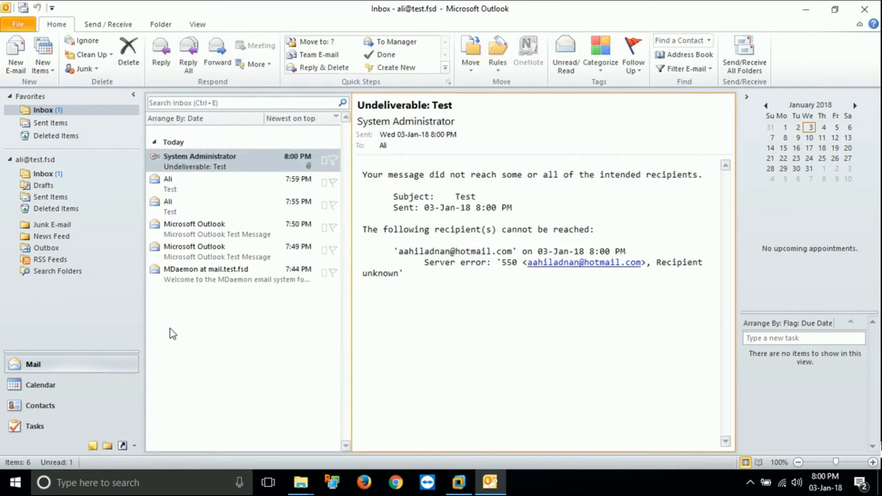
# Tick 'requires authentication' on the mail account's Outgoing Server settings
pyautogui.click(18, 27)
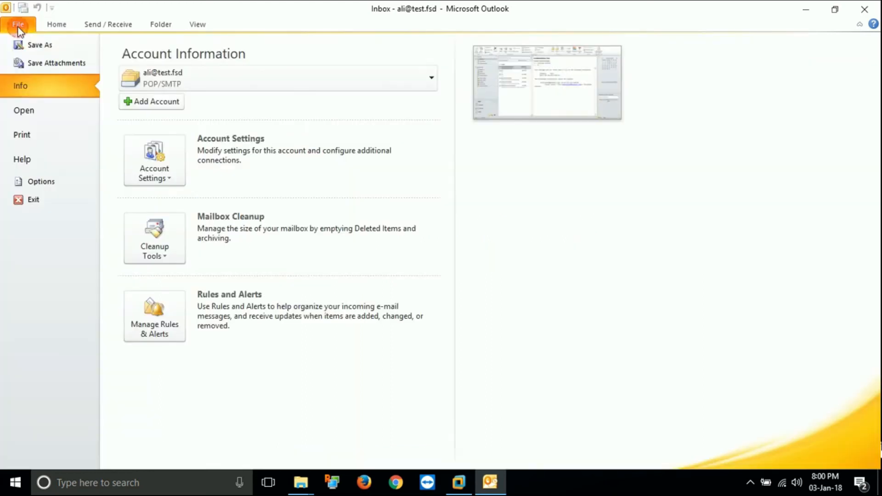
pyautogui.click(154, 175)
pyautogui.click(165, 199)
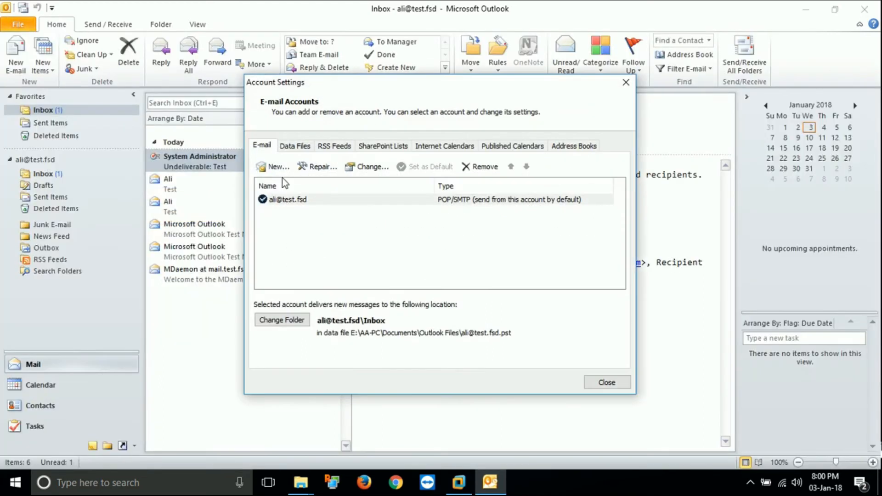
pyautogui.click(301, 202)
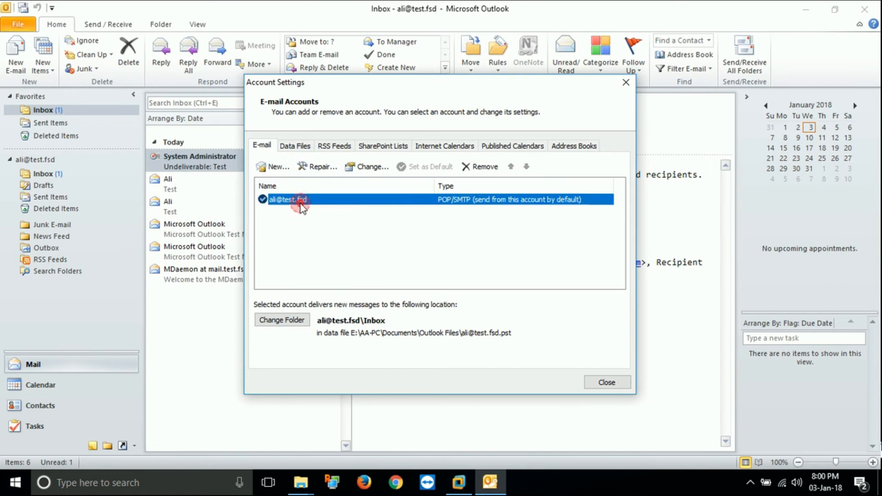
pyautogui.doubleClick(301, 202)
pyautogui.click(653, 414)
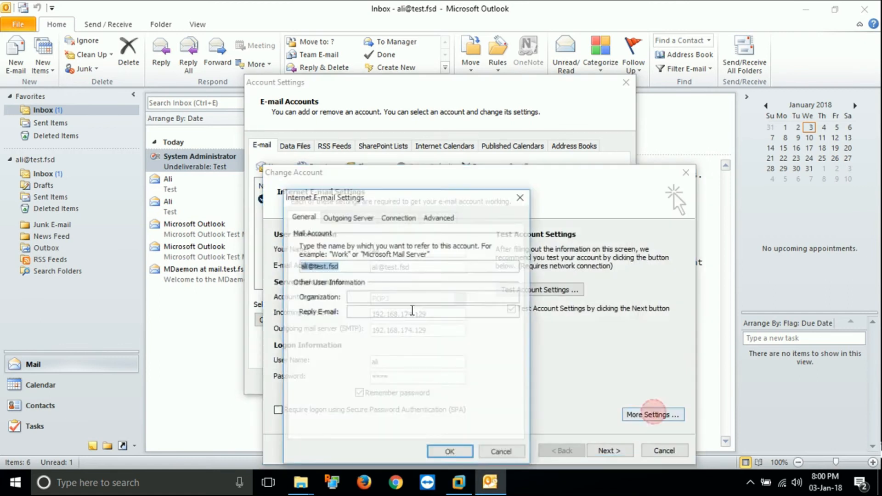
pyautogui.click(348, 216)
pyautogui.click(297, 233)
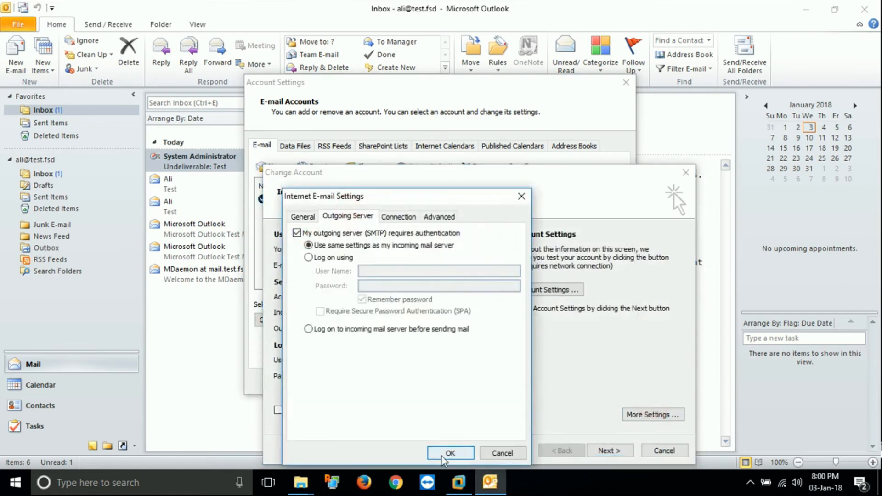
# Confirm and finish the account change, then run Send/Receive to fetch new mail
pyautogui.click(442, 458)
pyautogui.click(612, 450)
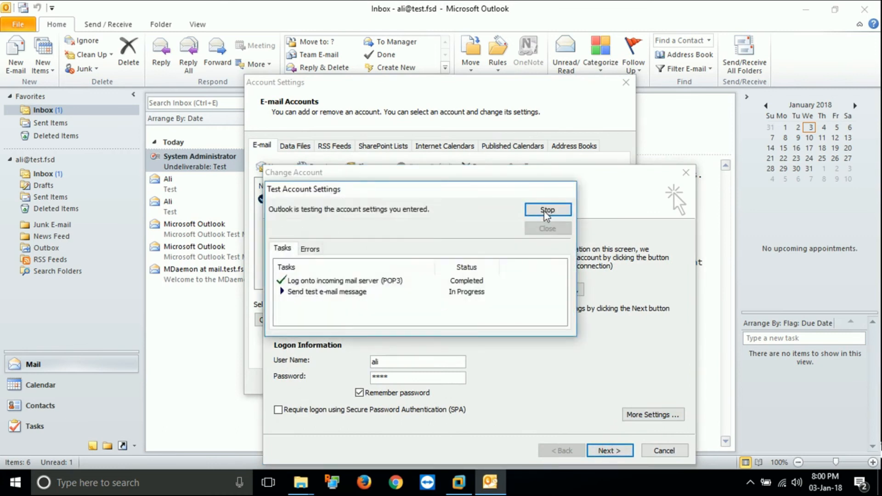
pyautogui.click(546, 229)
pyautogui.click(621, 446)
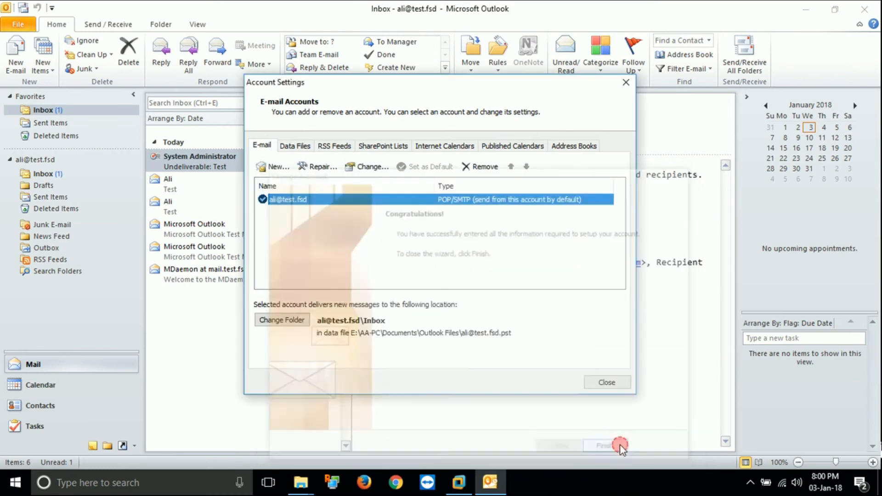
pyautogui.click(607, 382)
pyautogui.click(746, 52)
pyautogui.click(239, 160)
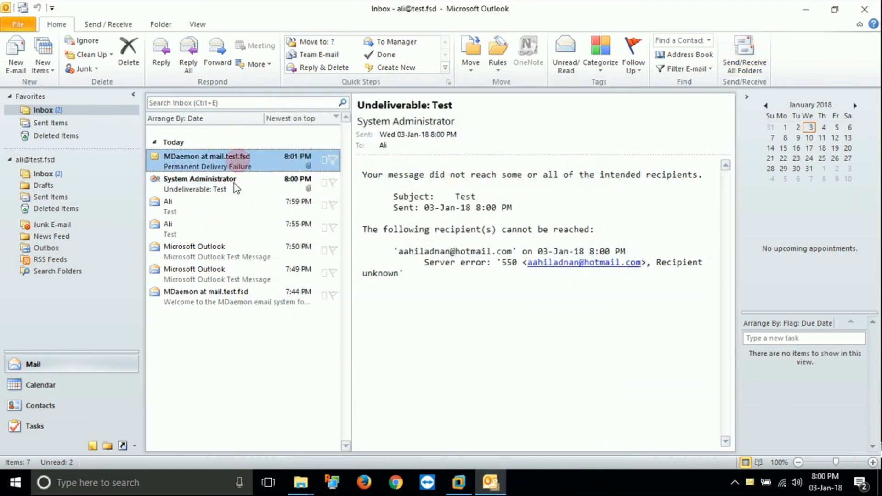
# Open the Permanent Delivery Failure report and highlight the Spamhaus blocking reason
pyautogui.click(220, 168)
pyautogui.click(219, 191)
pyautogui.scroll(-2, 493, 341)
pyautogui.scroll(-6, 493, 341)
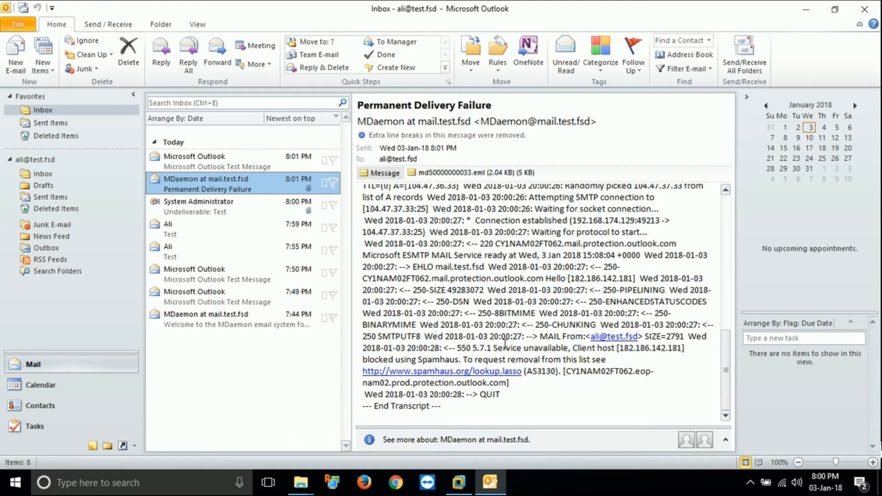
pyautogui.moveTo(396, 360); pyautogui.dragTo(546, 358)
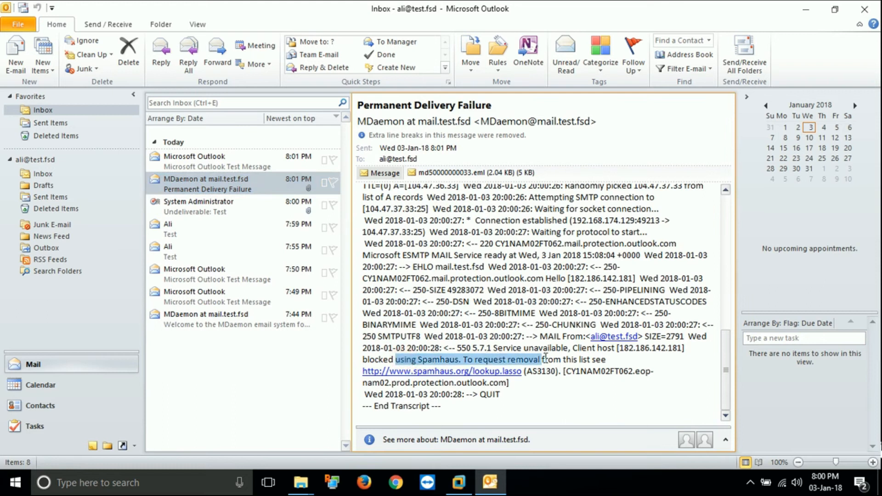
# Highlight the SMTP connection and A record lookup lines in the session transcript
pyautogui.scroll(10, 460, 299)
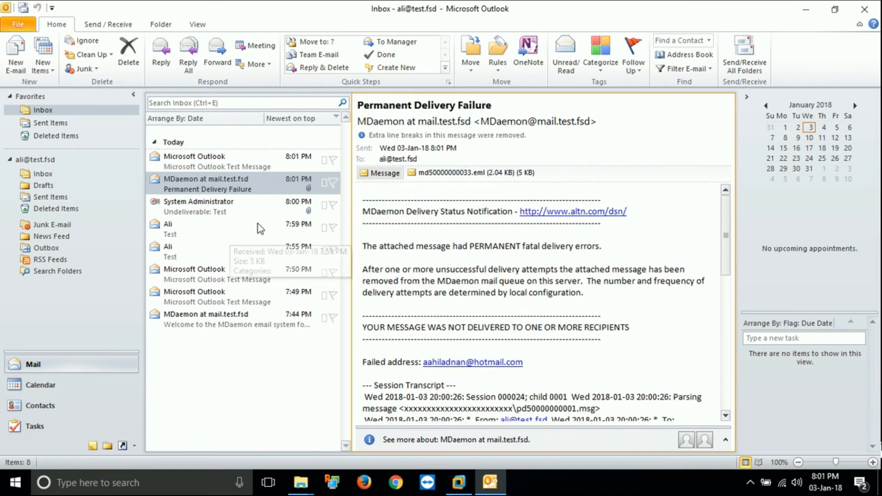
pyautogui.scroll(-3, 483, 414)
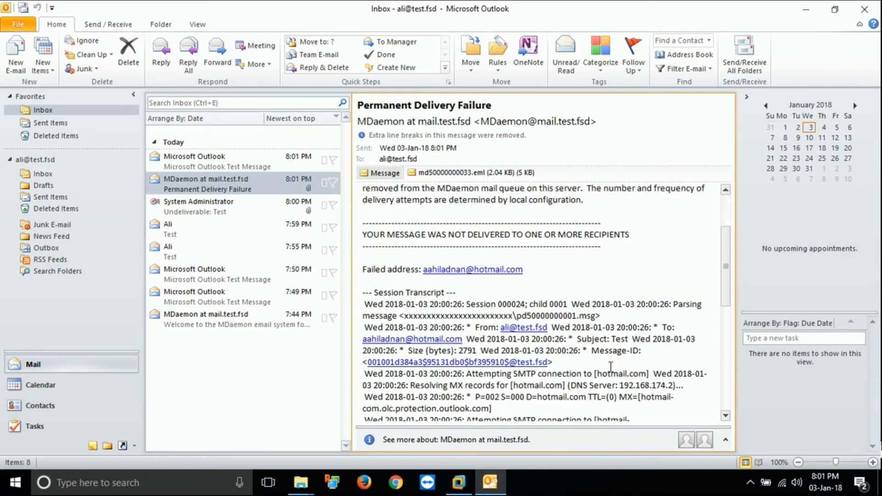
pyautogui.moveTo(519, 378); pyautogui.dragTo(635, 387)
pyautogui.click(551, 389)
pyautogui.moveTo(497, 385); pyautogui.dragTo(591, 385)
pyautogui.scroll(-3, 524, 402)
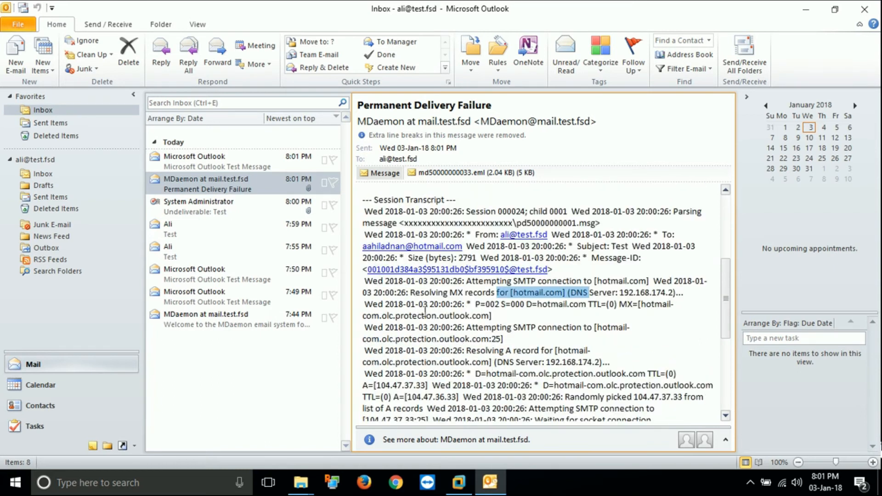
pyautogui.moveTo(407, 304); pyautogui.dragTo(473, 306)
pyautogui.moveTo(406, 350); pyautogui.dragTo(515, 362)
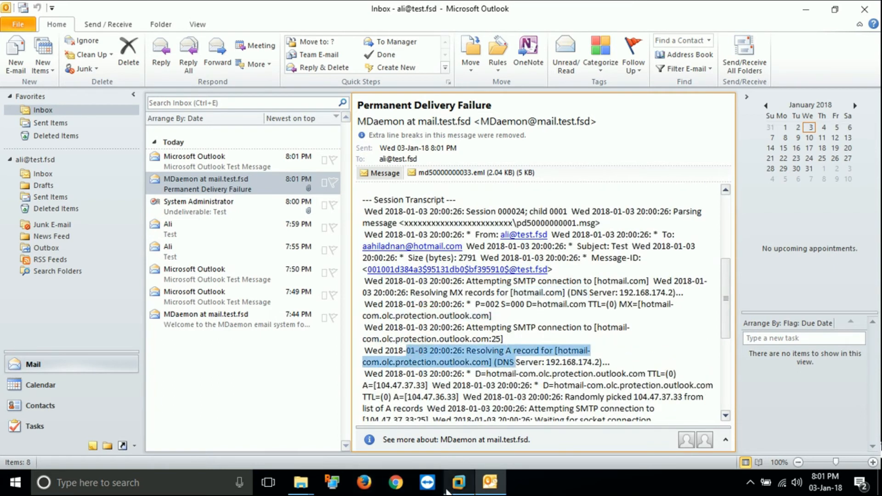
pyautogui.click(453, 485)
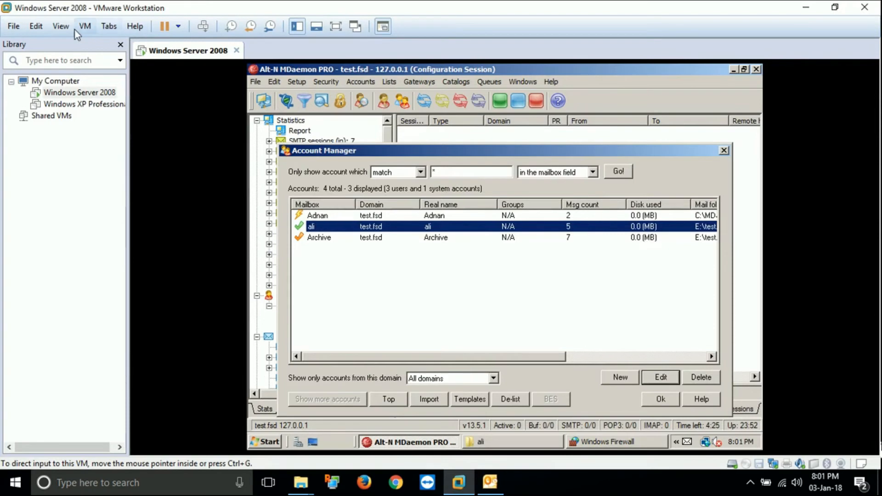
# With the VM full screen, clear ali's 'Restrict messages TO outside domains' option and apply it
pyautogui.click(72, 26)
pyautogui.click(75, 41)
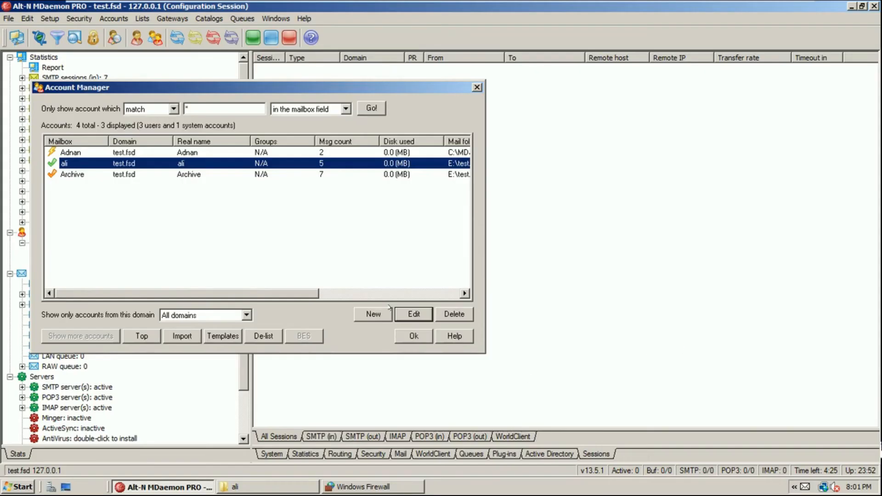
pyautogui.click(414, 316)
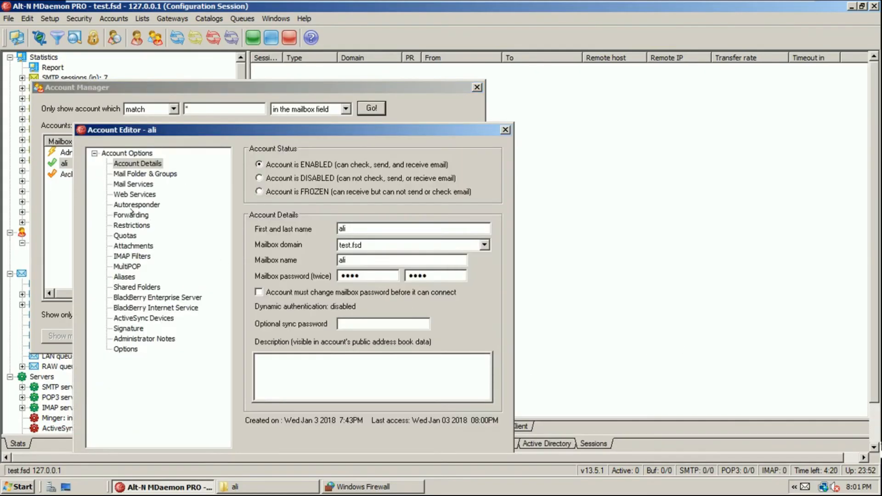
pyautogui.click(129, 225)
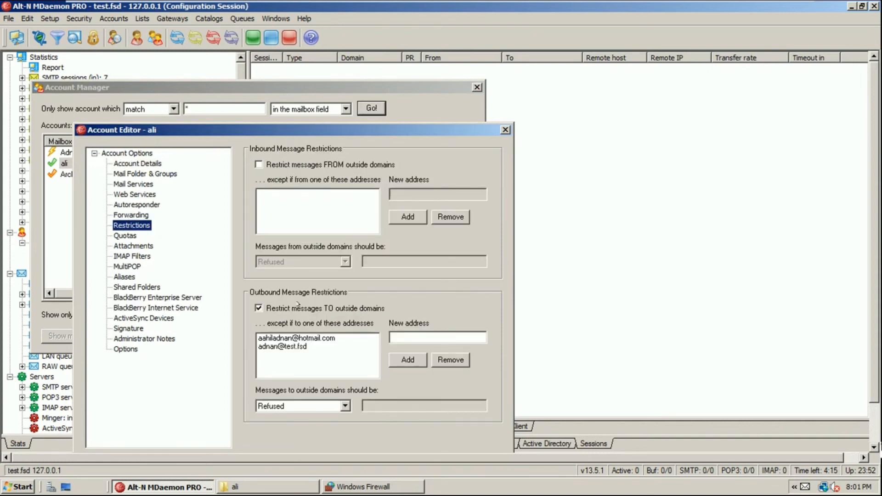
pyautogui.click(259, 308)
pyautogui.moveTo(312, 136); pyautogui.dragTo(343, 96)
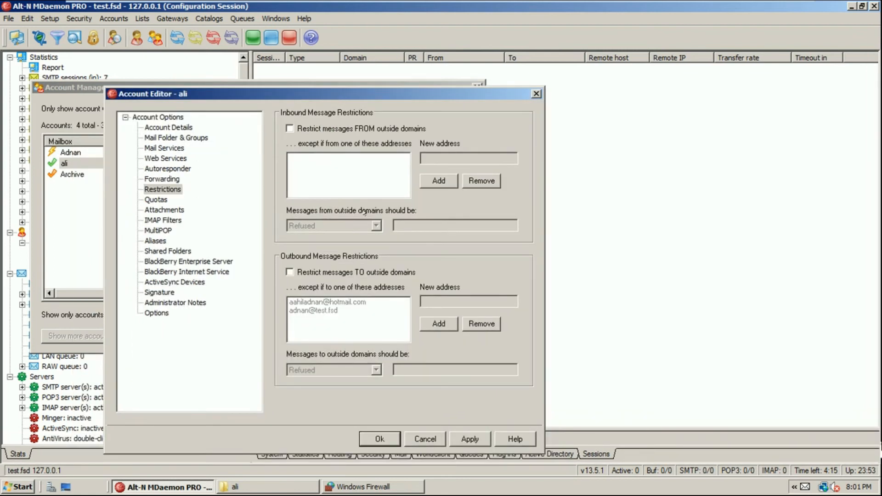
pyautogui.click(469, 439)
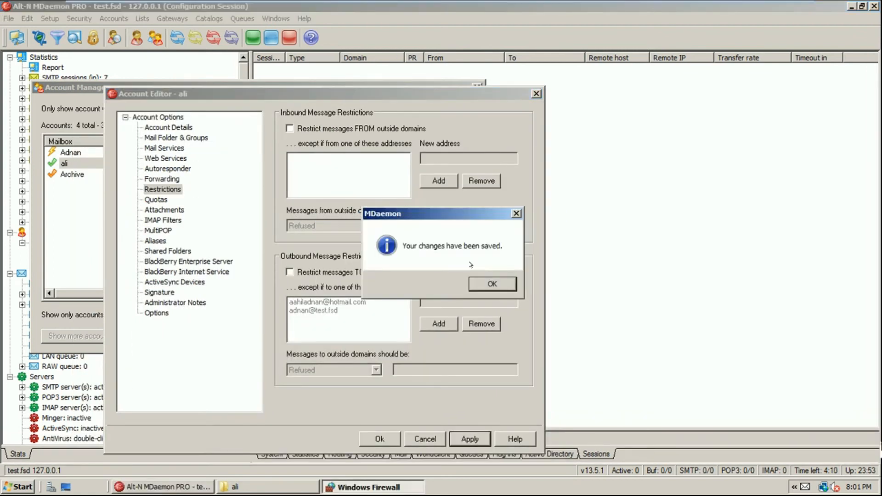
pyautogui.click(486, 282)
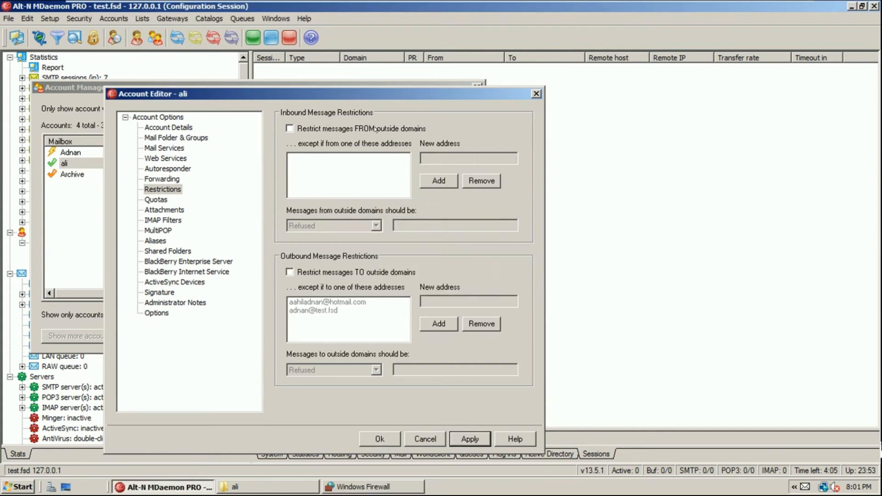
# Browse ali's Attachments, IMAP Filters, MultiPOP and Aliases pages in the Account Editor
pyautogui.click(146, 210)
pyautogui.click(164, 220)
pyautogui.click(164, 230)
pyautogui.click(163, 240)
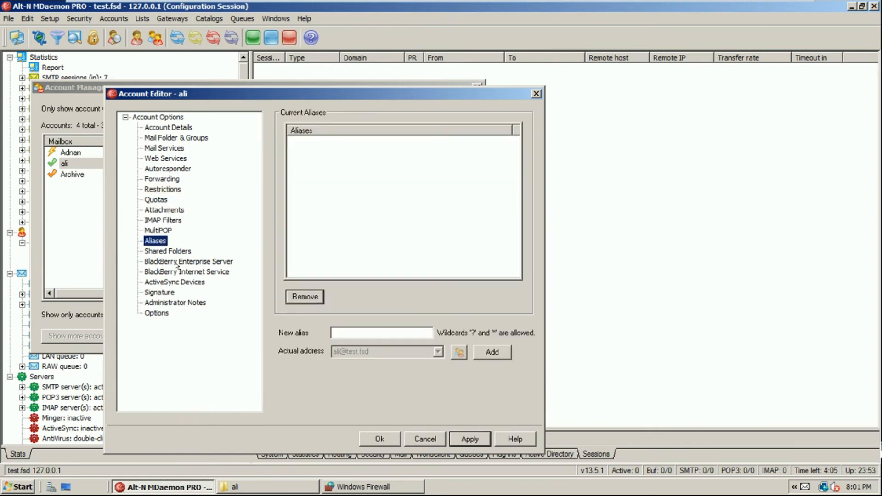
# Tick 'Enable MultiPOP' for ali and start on the server, logon and password fields
pyautogui.click(164, 230)
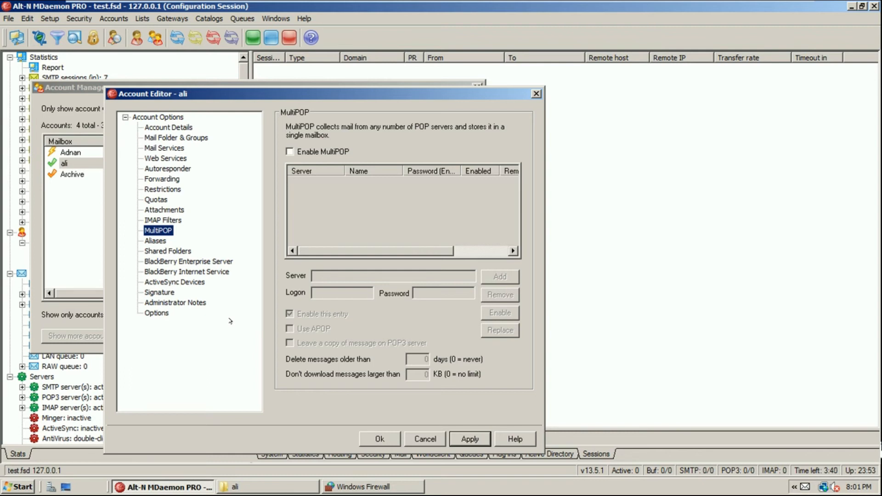
pyautogui.click(328, 153)
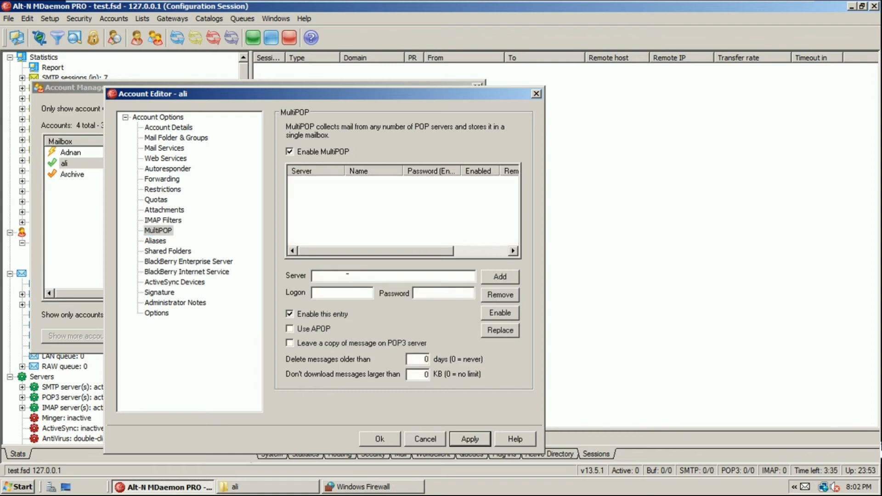
pyautogui.click(332, 292)
pyautogui.click(427, 292)
pyautogui.click(351, 281)
# Add a MultiPOP entry for server mail.cozyint.com with ali's external logon address and password
pyautogui.write('mail.')
pyautogui.write('coz')
pyautogui.write('y')
pyautogui.write('int')
pyautogui.write('.com')
pyautogui.press('Tab')
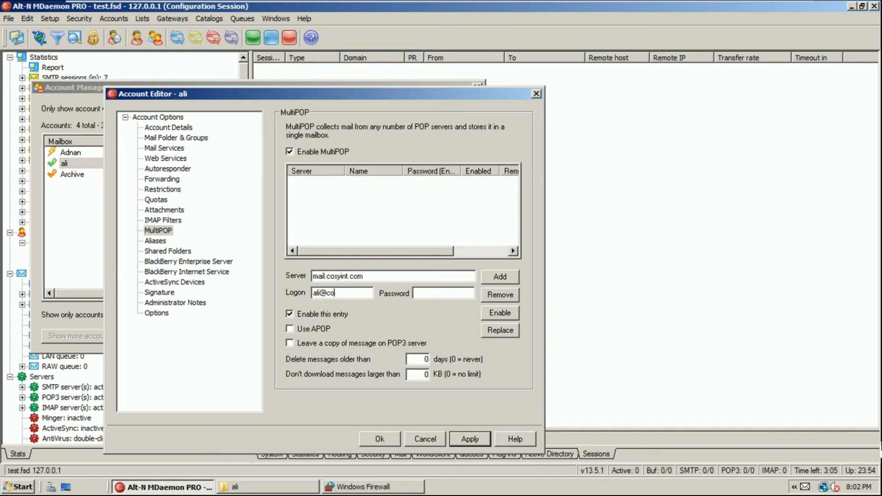
pyautogui.press('Tab')
pyautogui.write('*********')
pyautogui.click(500, 275)
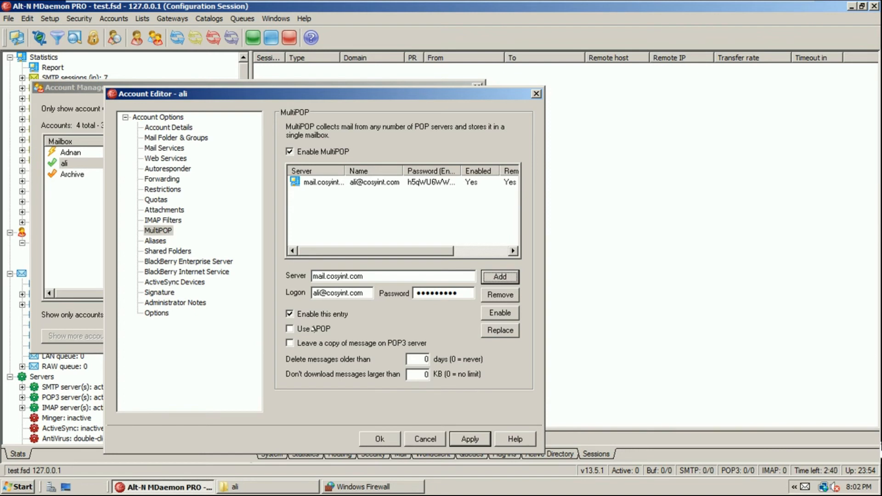
# Save the MultiPOP settings and close the Account Editor and Account Manager
pyautogui.click(463, 434)
pyautogui.click(473, 283)
pyautogui.click(396, 437)
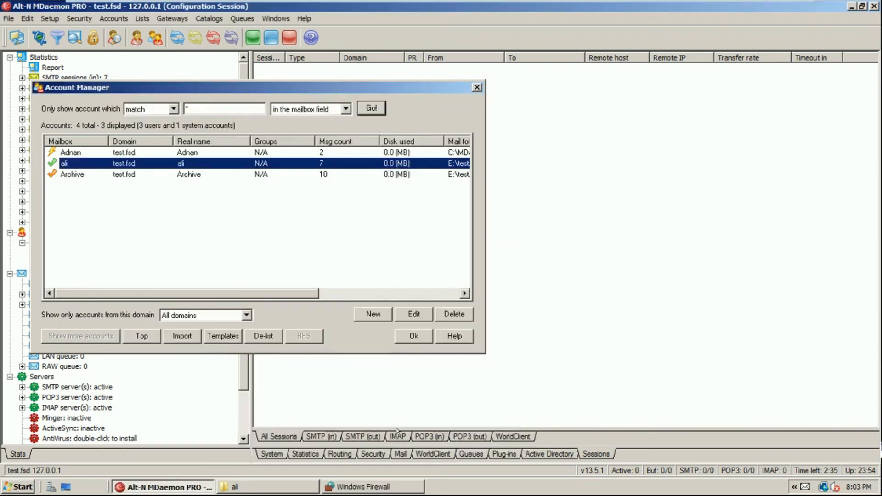
pyautogui.click(427, 341)
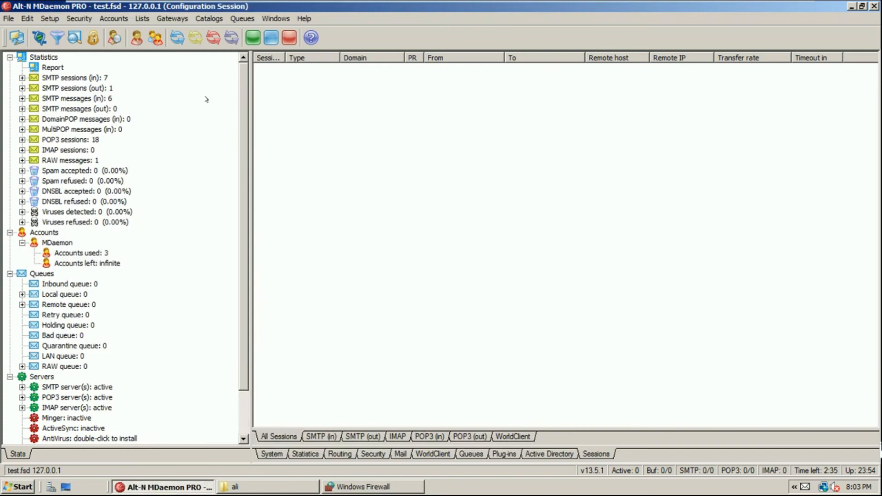
# Check the File menu server toggles, select the running MultiPOP session, and bring up ali's folder
pyautogui.click(9, 18)
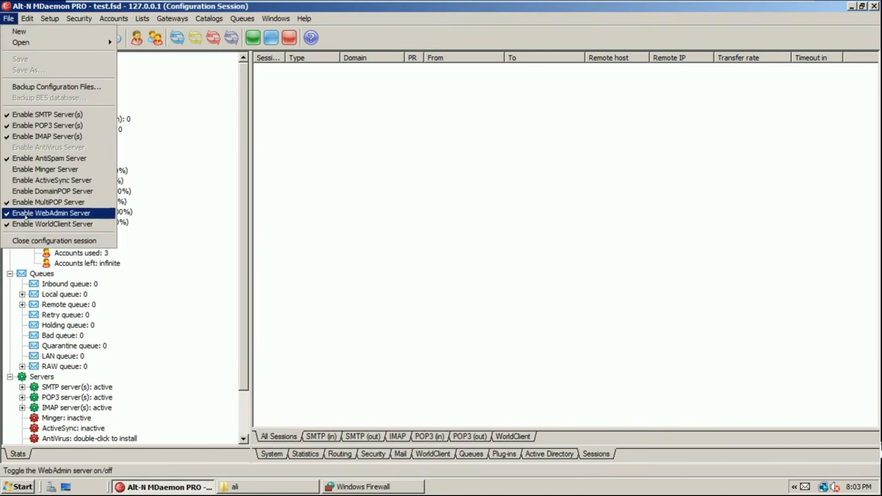
pyautogui.click(176, 36)
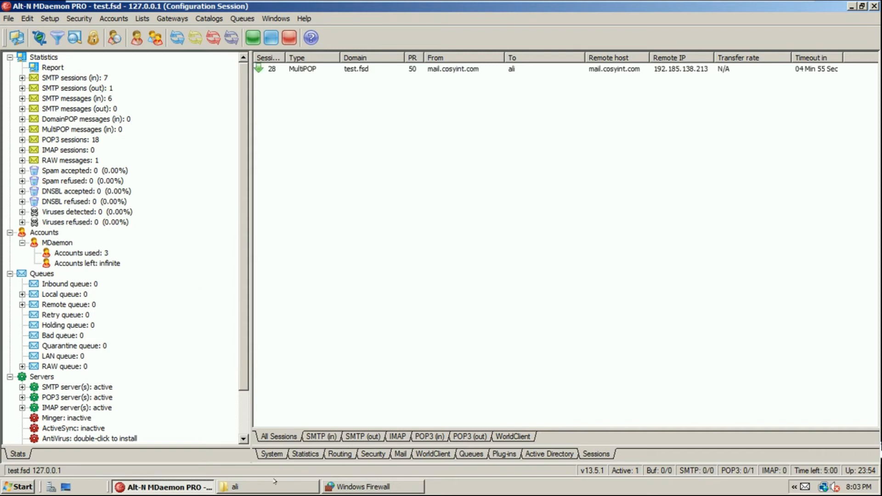
pyautogui.click(344, 70)
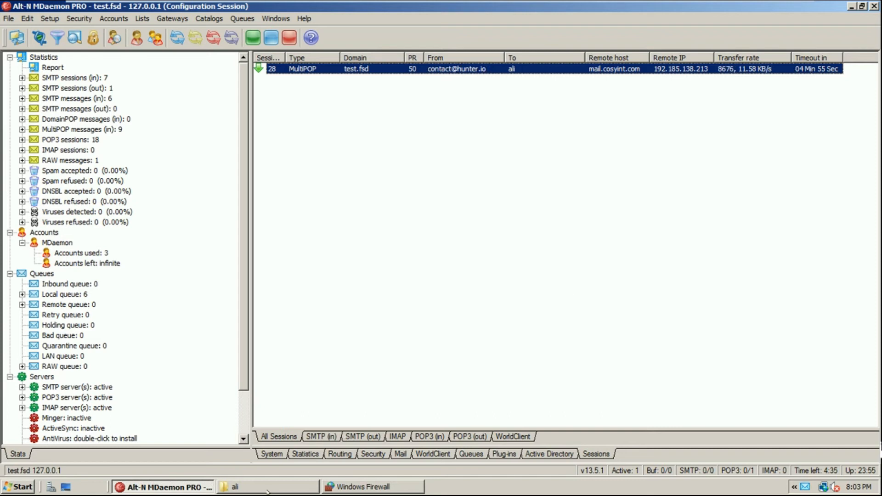
pyautogui.click(269, 488)
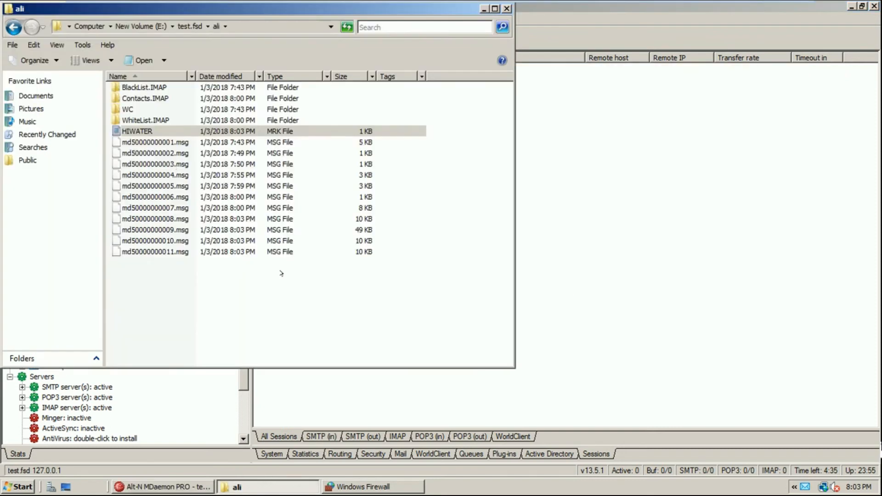
# Select md50000000005.msg through md50000000011.msg and take the VM out of full screen
pyautogui.moveTo(194, 300); pyautogui.dragTo(137, 185)
pyautogui.moveTo(323, 1)
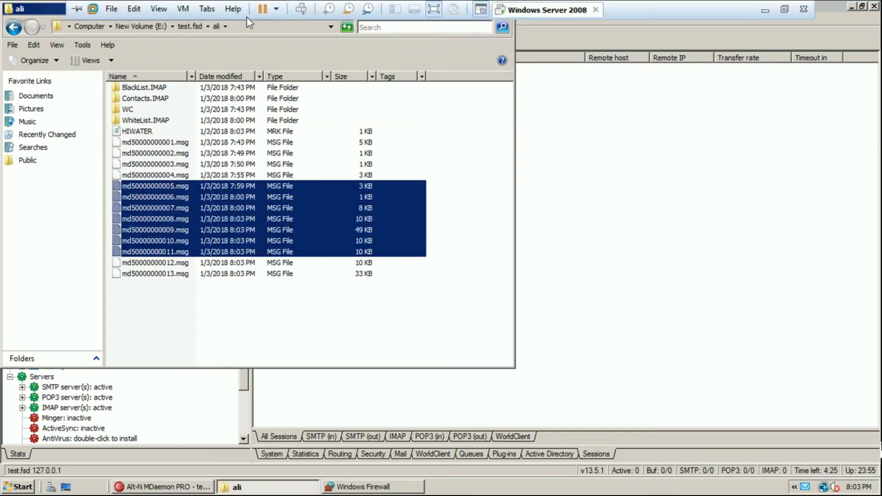
pyautogui.click(167, 12)
pyautogui.click(163, 27)
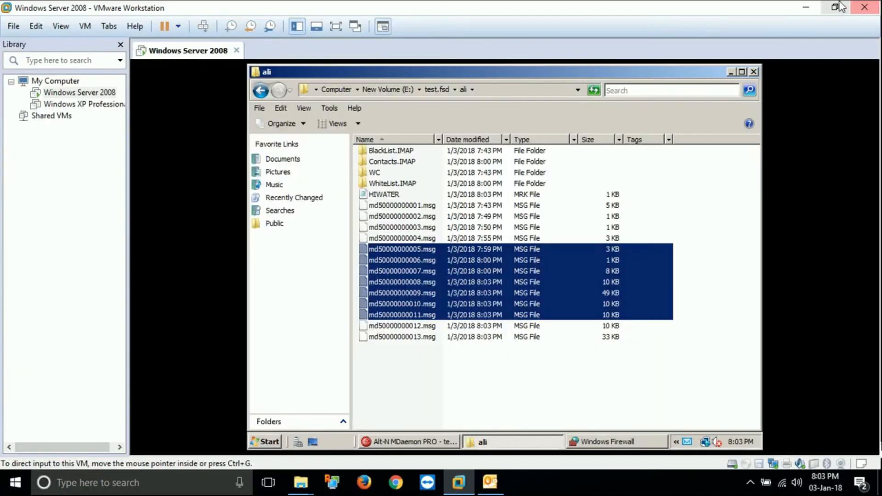
pyautogui.click(807, 8)
# Fetch new mail in Outlook, then bring the VM with ali's folder back to the front
pyautogui.click(757, 70)
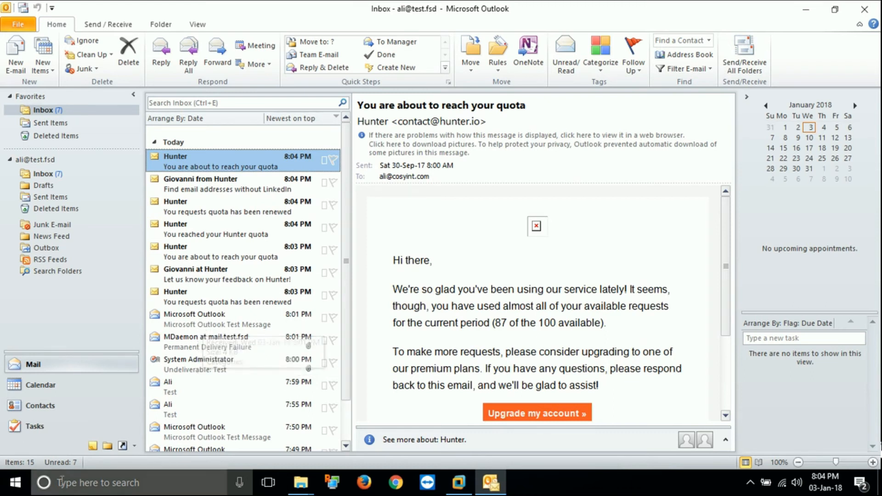
pyautogui.click(445, 484)
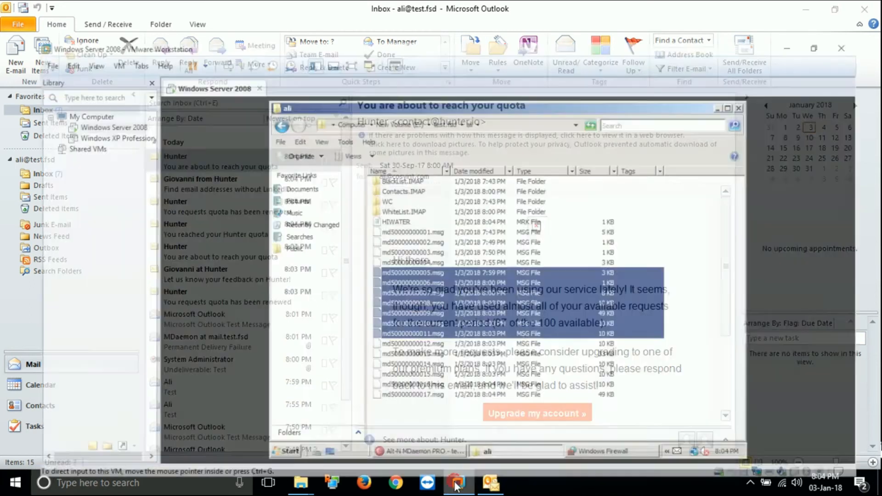
pyautogui.click(60, 26)
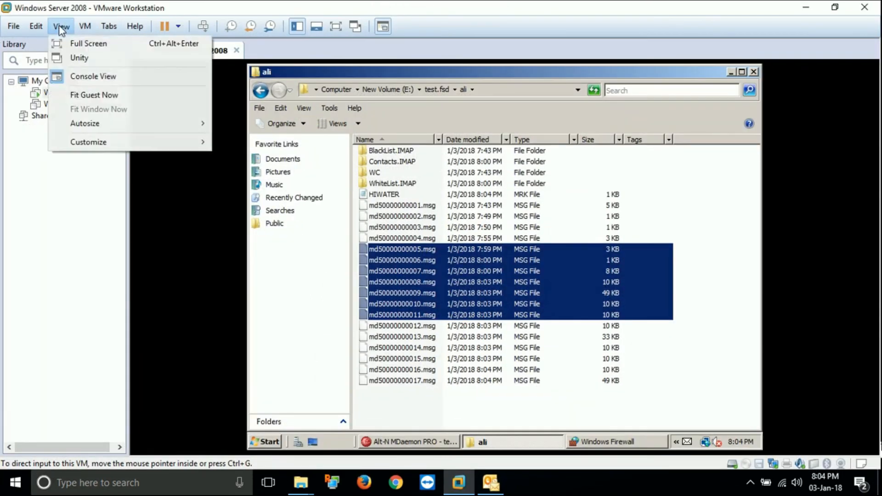
# Make the VM full screen and move aside, then minimize, ali's folder to reveal MDaemon
pyautogui.click(64, 41)
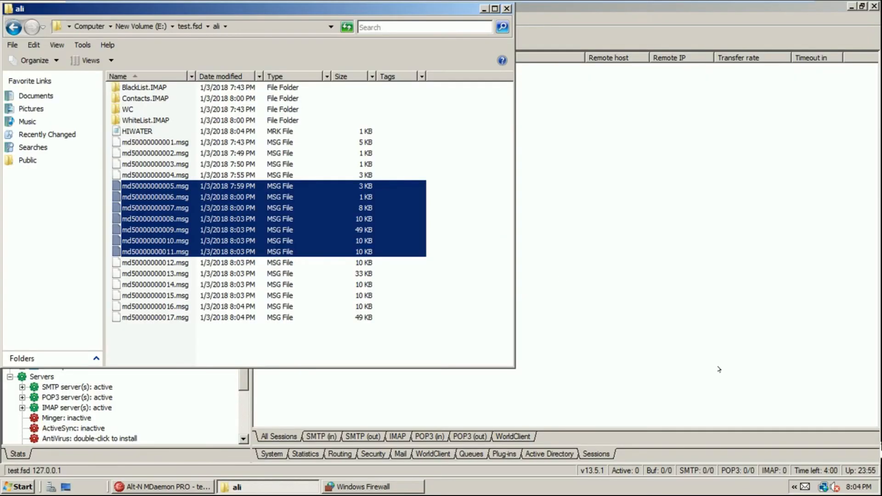
pyautogui.moveTo(336, 8); pyautogui.dragTo(437, 29)
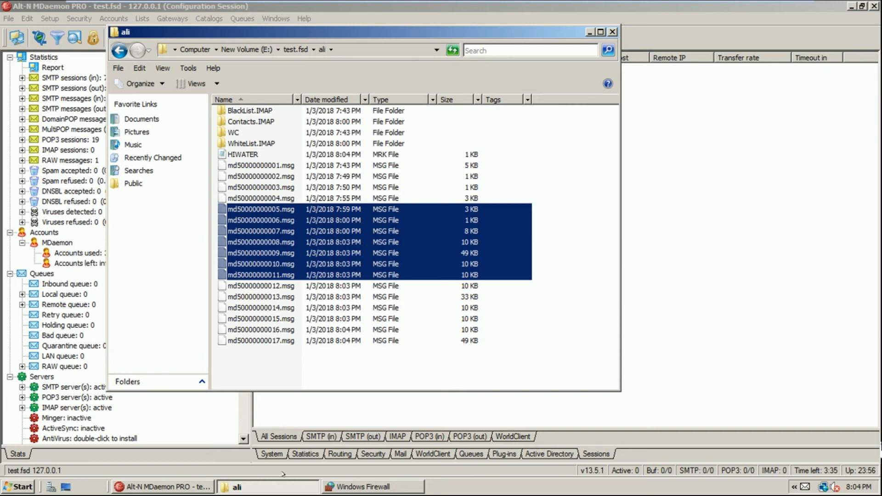
pyautogui.click(277, 487)
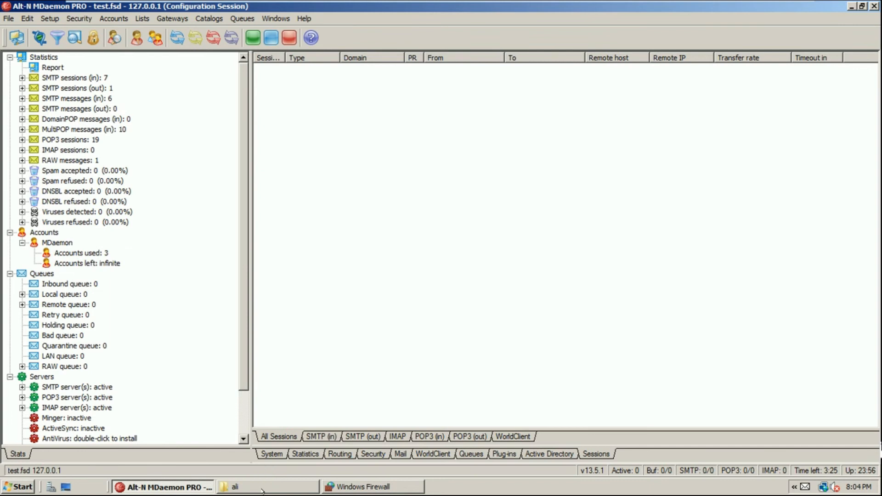
pyautogui.click(262, 488)
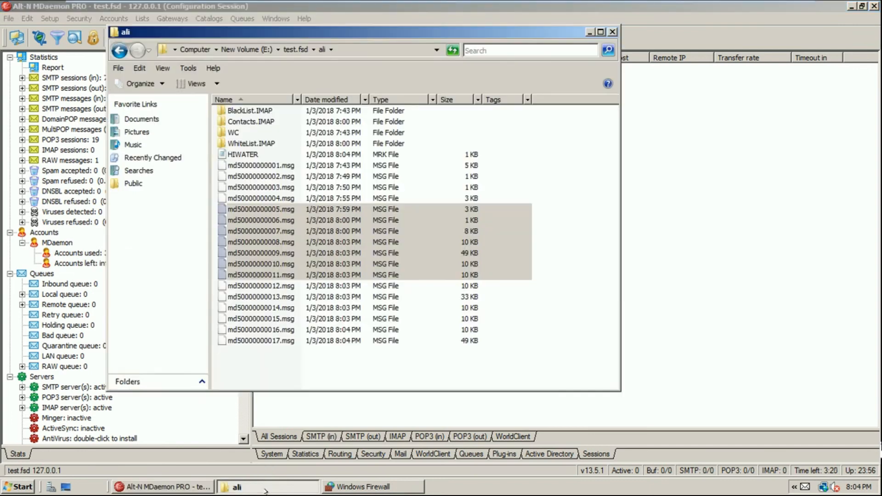
pyautogui.click(286, 483)
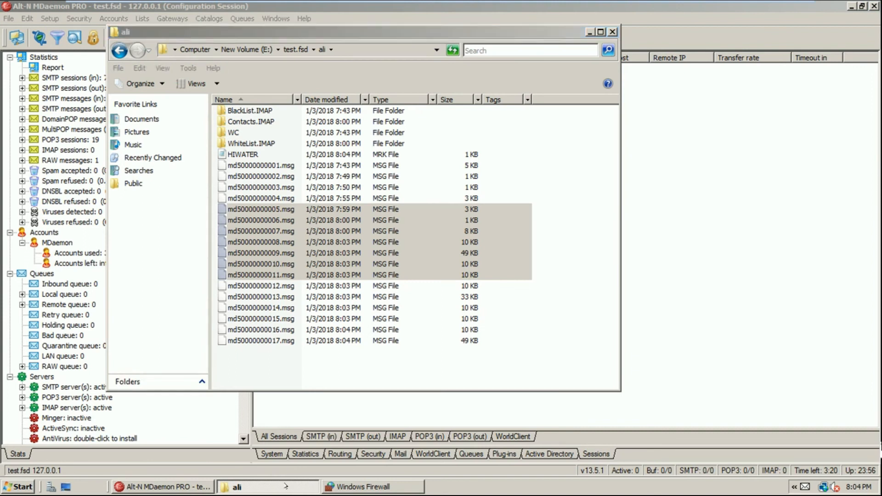
# Choose Accounts > Exporting > Export accounts to a comma delimited file for C:\MDaemon\APP\Accounts.csv
pyautogui.click(362, 484)
pyautogui.click(363, 482)
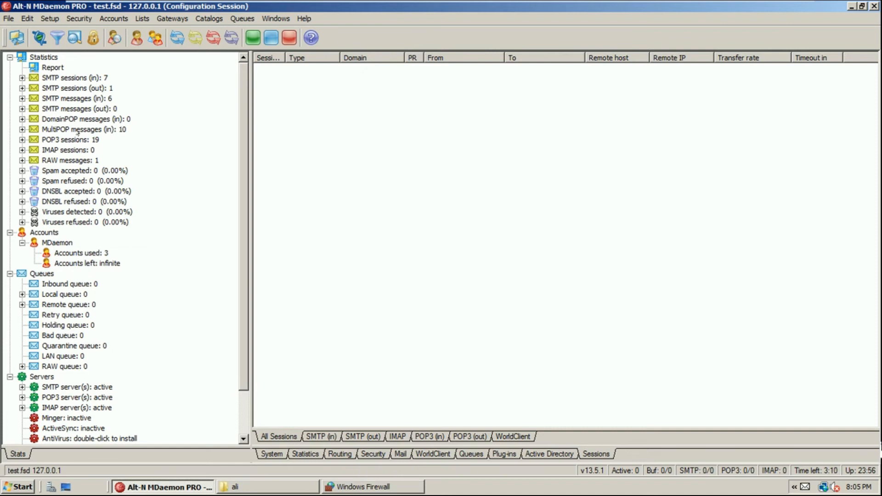
pyautogui.click(5, 18)
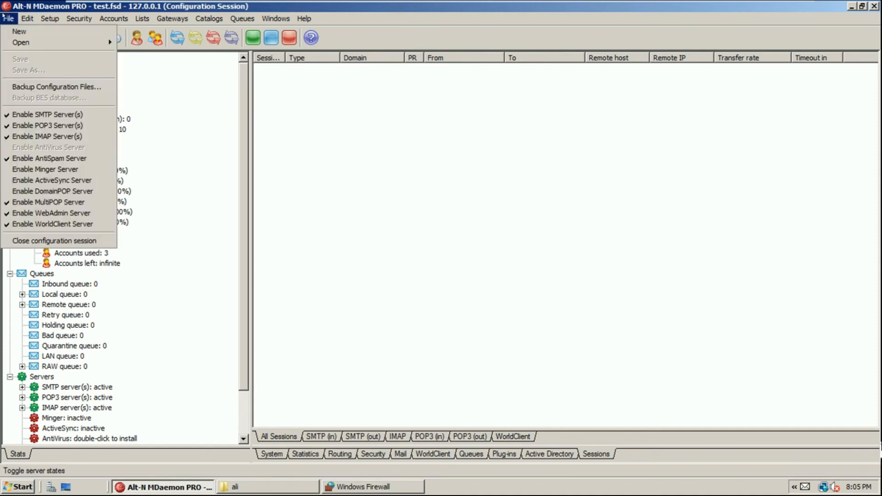
pyautogui.moveTo(69, 19)
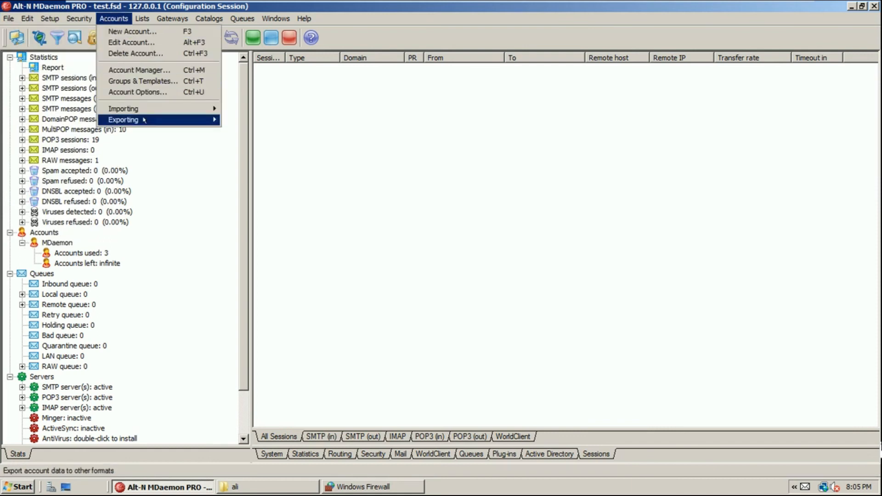
pyautogui.moveTo(144, 120)
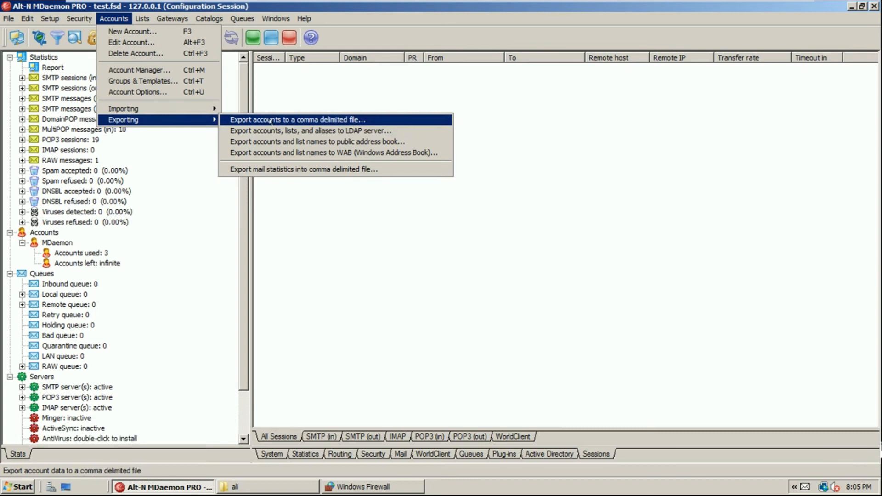
pyautogui.click(126, 19)
pyautogui.click(125, 19)
pyautogui.click(261, 119)
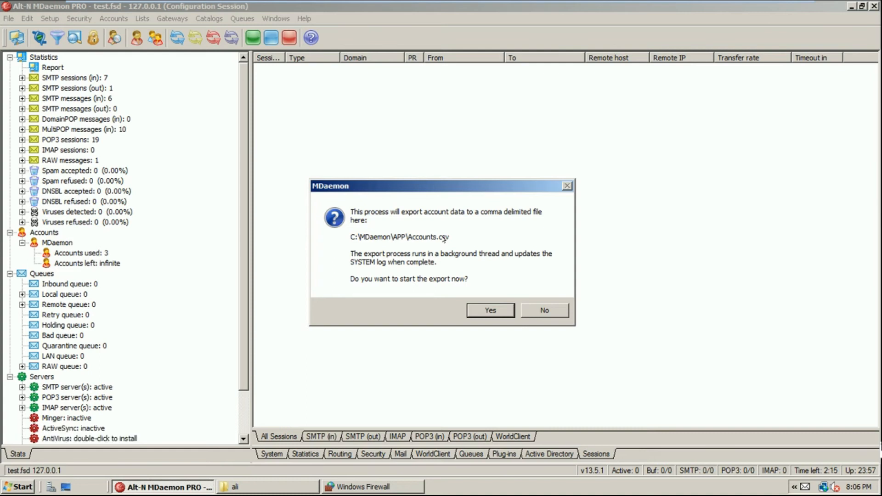
# Confirm the account export, then cancel the global administrator credentials prompt
pyautogui.click(494, 307)
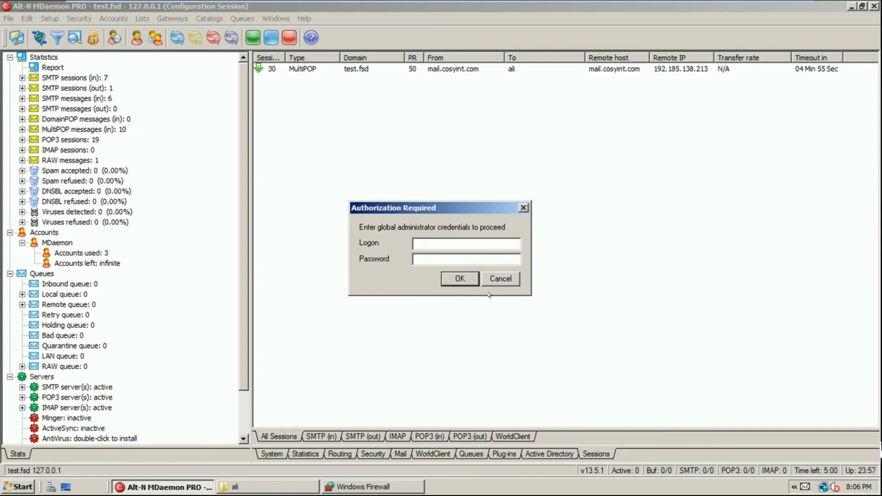
pyautogui.click(502, 279)
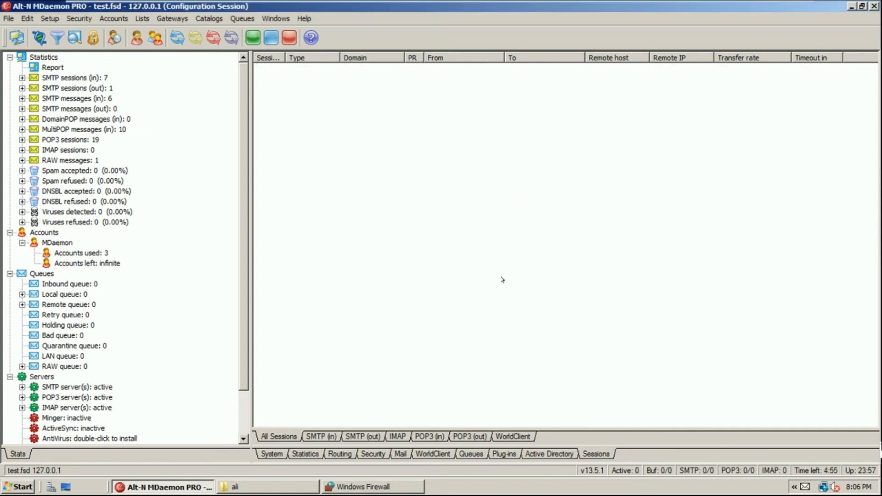
pyautogui.click(113, 18)
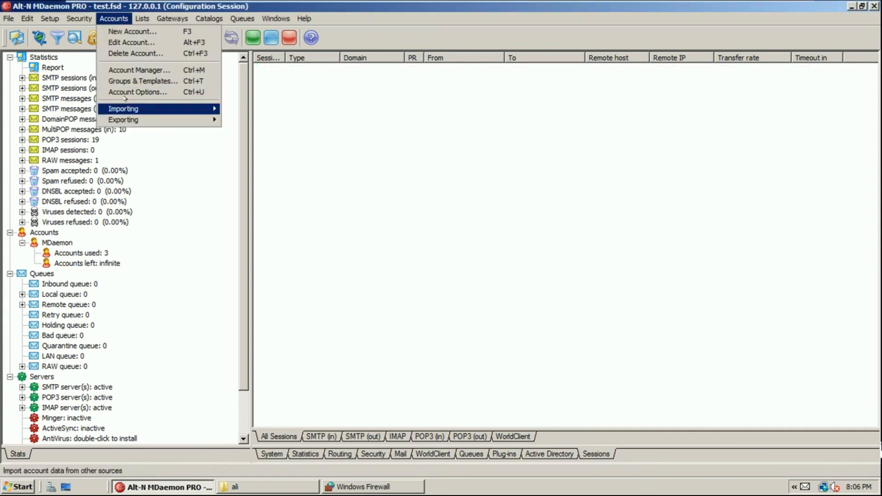
# Select the ali account in the Account Manager
pyautogui.click(133, 70)
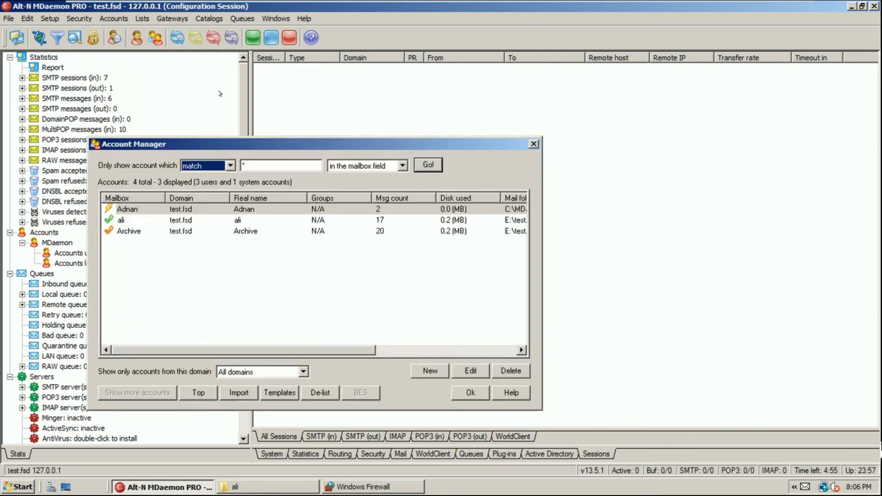
pyautogui.click(125, 210)
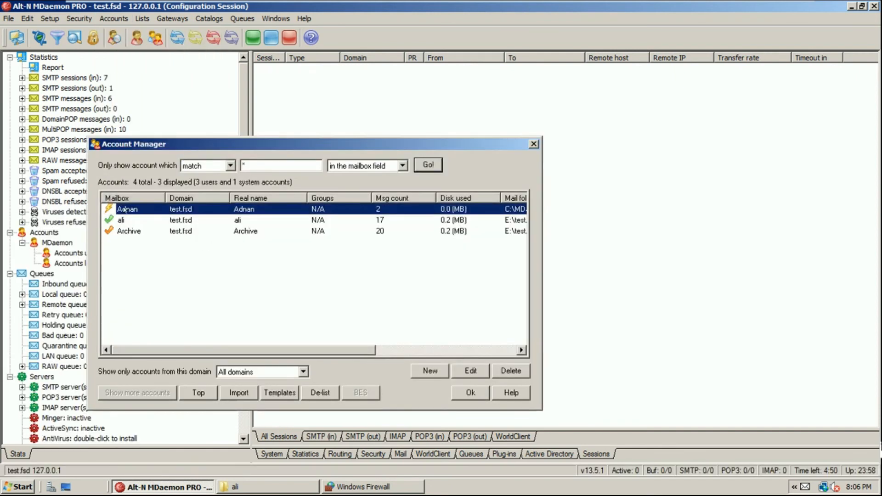
pyautogui.click(126, 228)
pyautogui.click(124, 220)
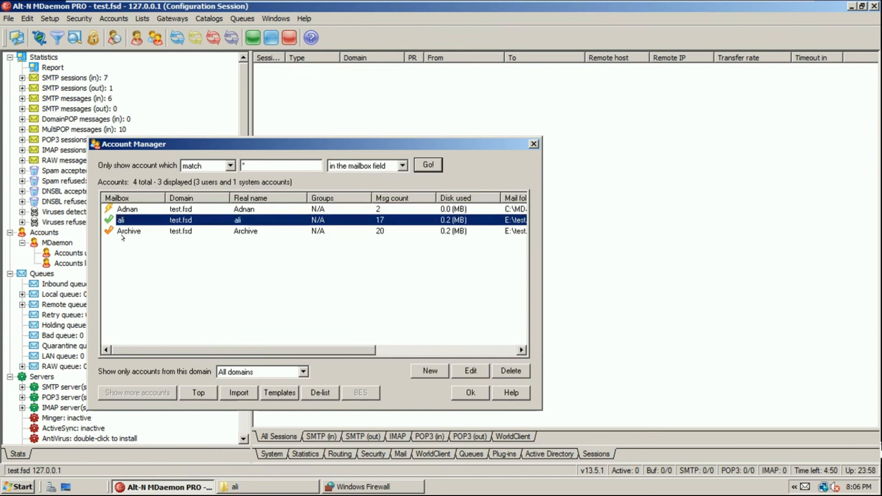
pyautogui.click(123, 238)
pyautogui.click(122, 221)
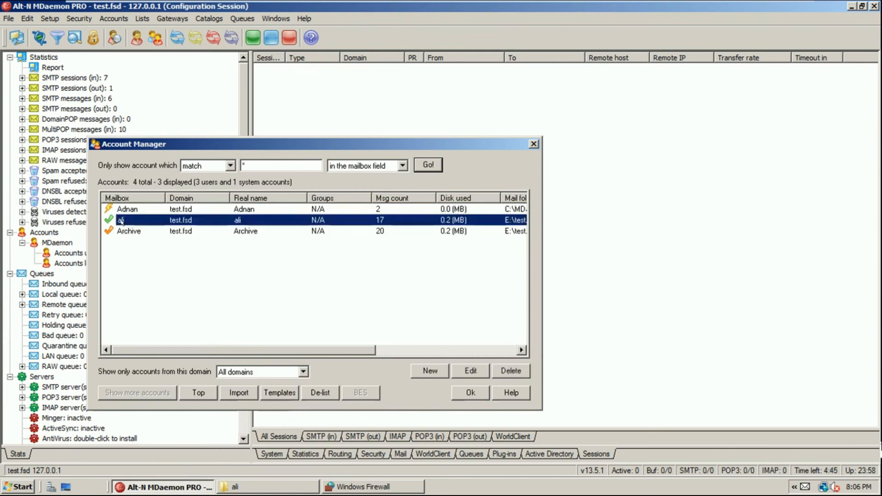
# Tick 'Account is a global administrator' in ali's Options, save, and close the Account Manager
pyautogui.click(459, 369)
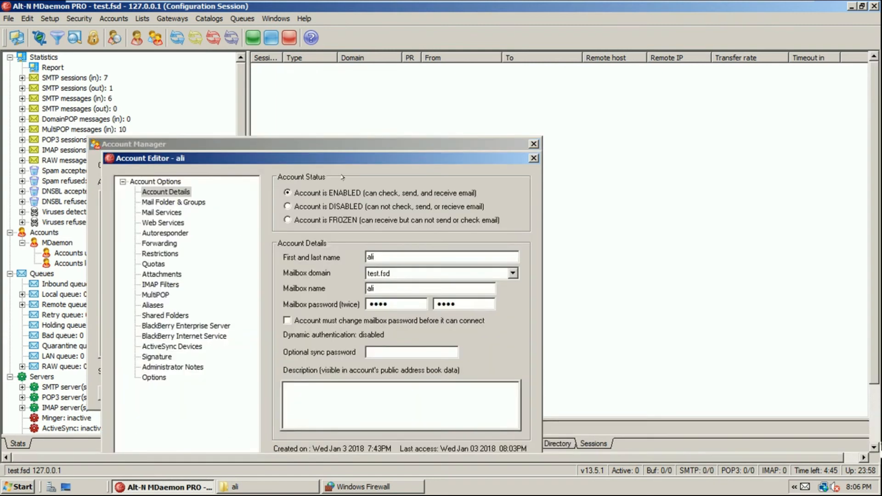
pyautogui.click(182, 327)
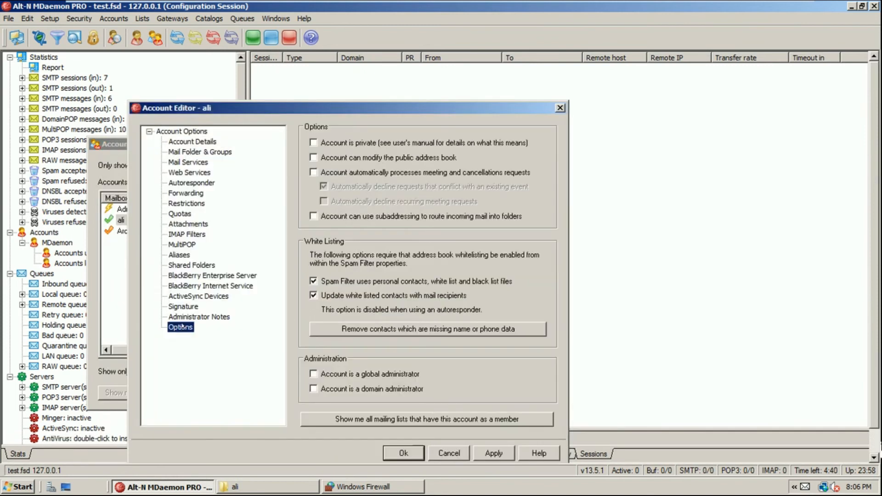
pyautogui.click(370, 374)
pyautogui.moveTo(289, 107); pyautogui.dragTo(296, 66)
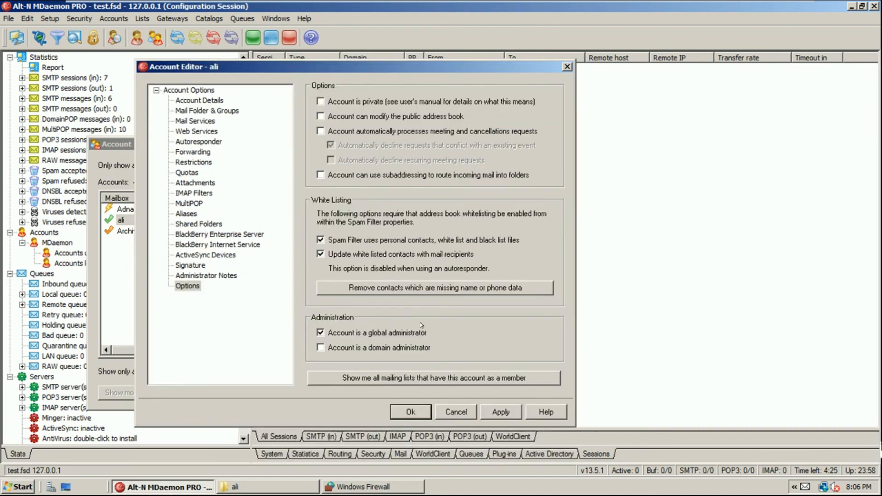
pyautogui.click(414, 413)
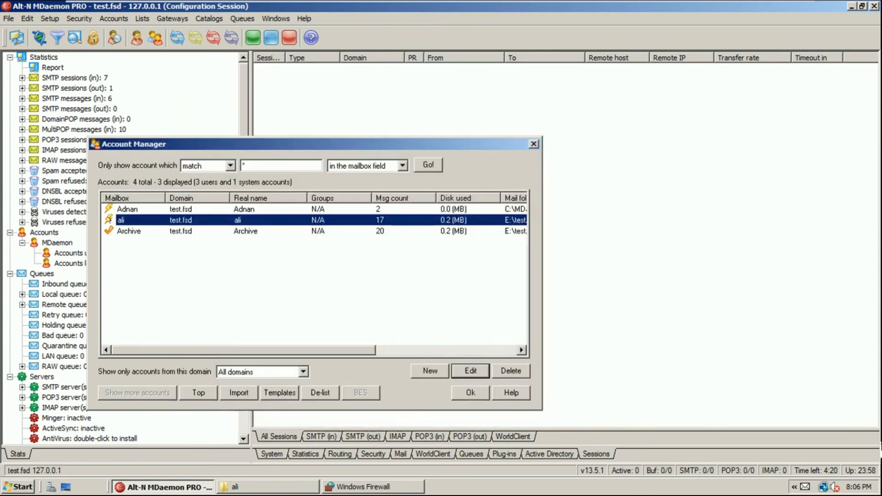
pyautogui.click(469, 392)
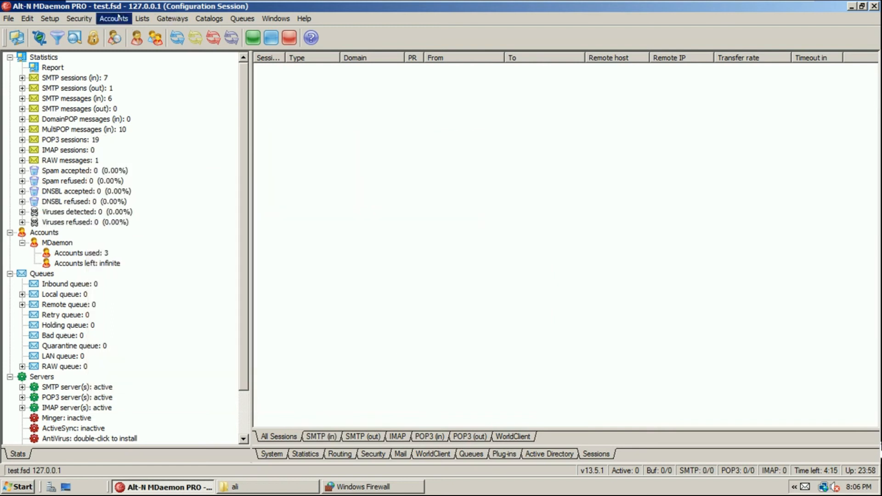
pyautogui.click(119, 18)
# Restart the export of accounts to a comma delimited file and confirm it
pyautogui.moveTo(149, 121)
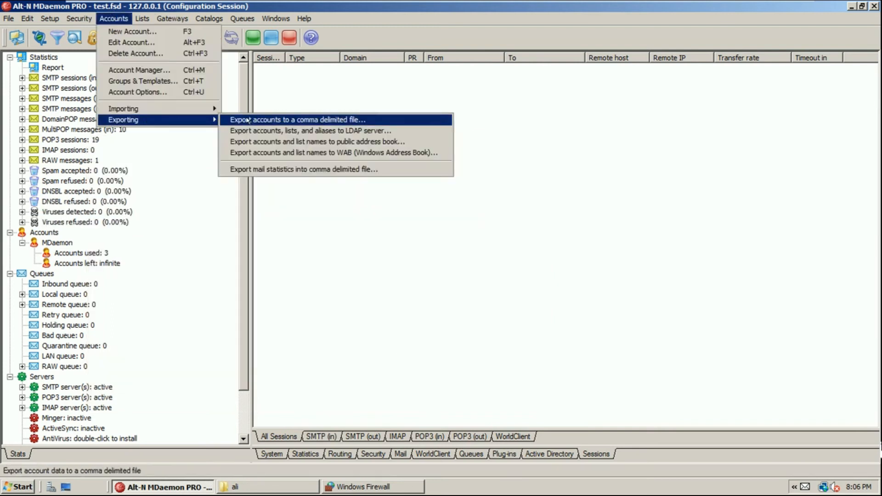
pyautogui.click(276, 121)
pyautogui.click(489, 309)
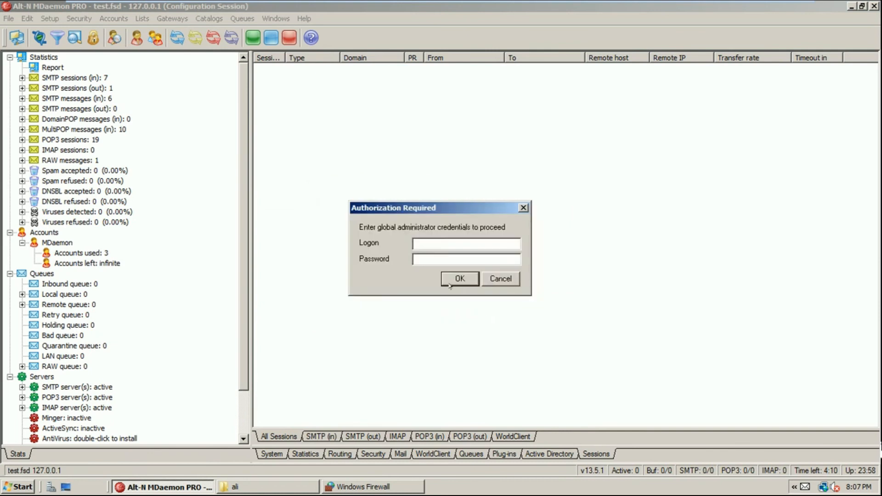
# Enter a global administrator logon and password, then retype them with a different logon
pyautogui.write('ali')
pyautogui.press('Tab')
pyautogui.write('ali••')
pyautogui.hotkey('shift', 'Tab')
pyautogui.write('archive')
pyautogui.press('Tab')
pyautogui.write('•••')
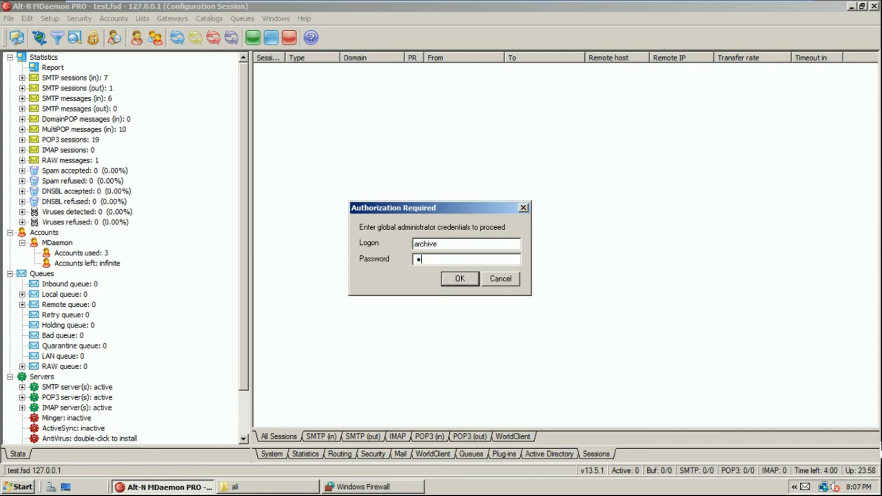
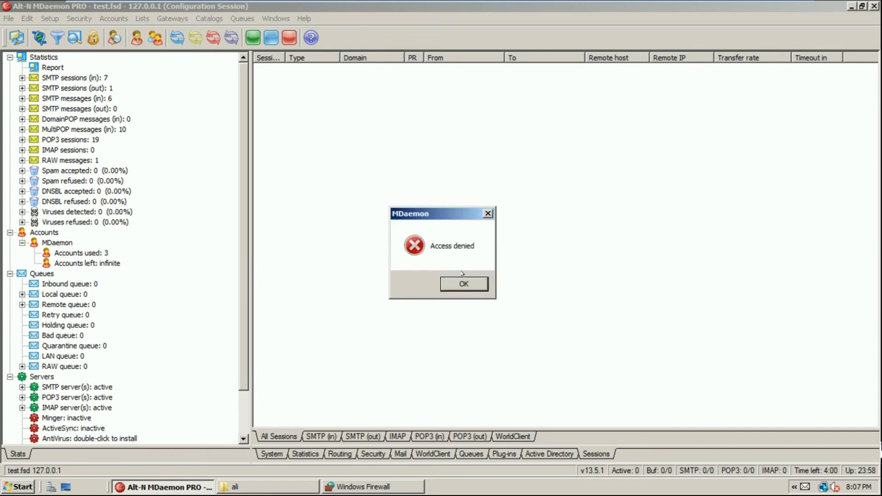
# Dismiss the Access denied message and confirm exporting accounts to a comma-delimited file
pyautogui.click(463, 283)
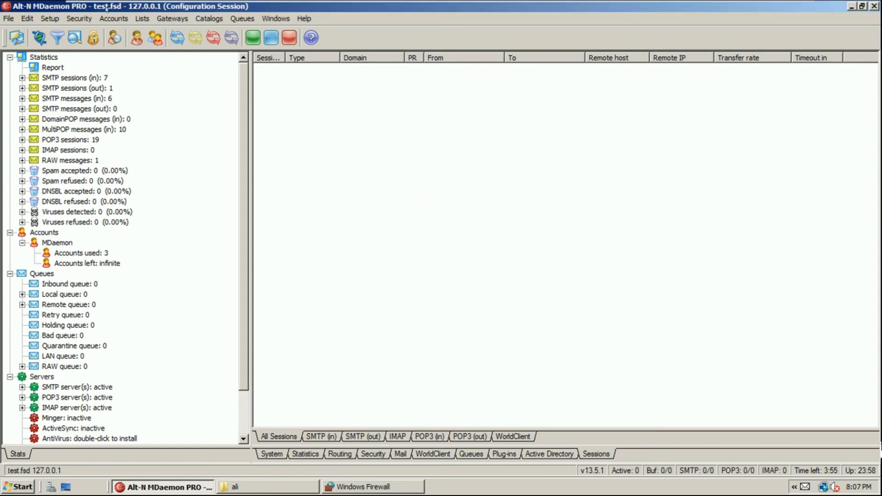
pyautogui.click(113, 18)
pyautogui.moveTo(146, 121)
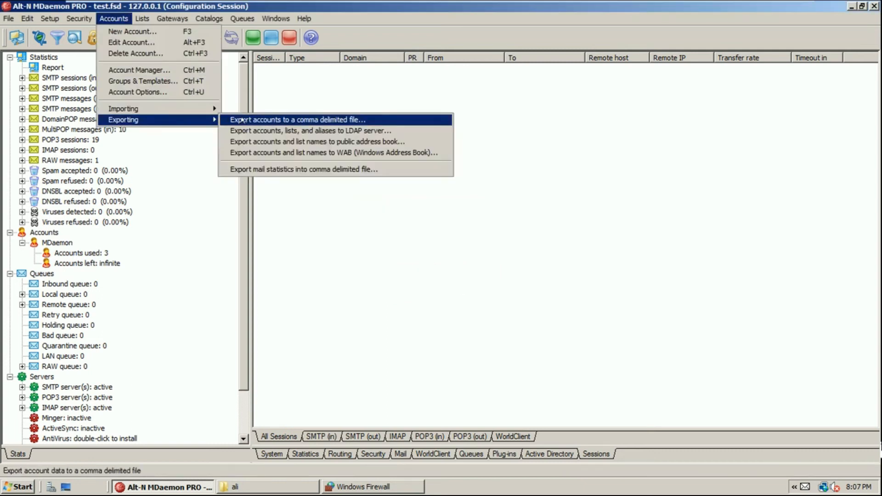
pyautogui.click(331, 119)
pyautogui.click(488, 309)
# Authorise the export with the global administrator account's logon and password, then return to the file browser
pyautogui.write('ali')
pyautogui.press('Tab')
pyautogui.write('*****')
pyautogui.click(461, 280)
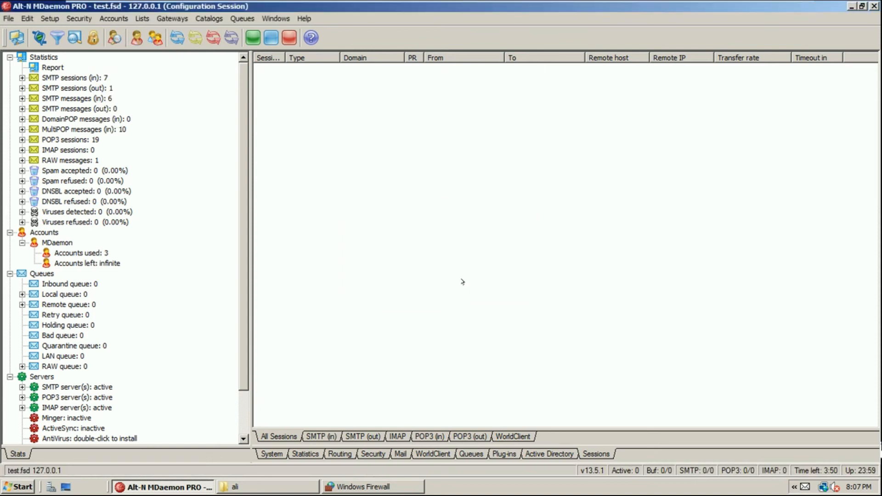
pyautogui.click(308, 481)
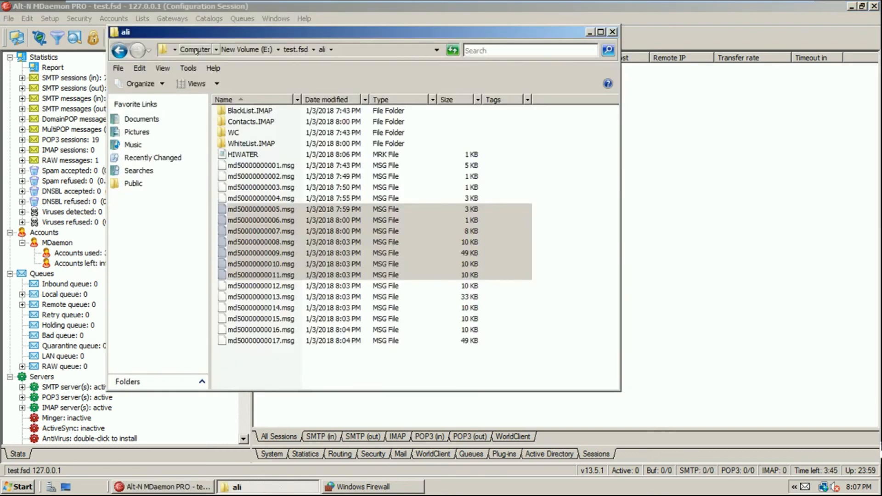
# Browse to C:\MDaemon\App and open the exported Accounts.csv file
pyautogui.click(196, 50)
pyautogui.doubleClick(237, 126)
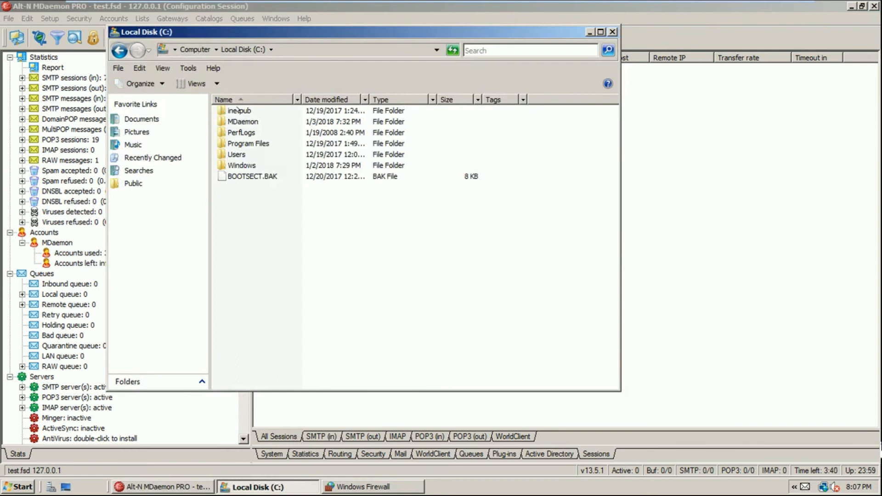
pyautogui.doubleClick(242, 122)
pyautogui.click(239, 112)
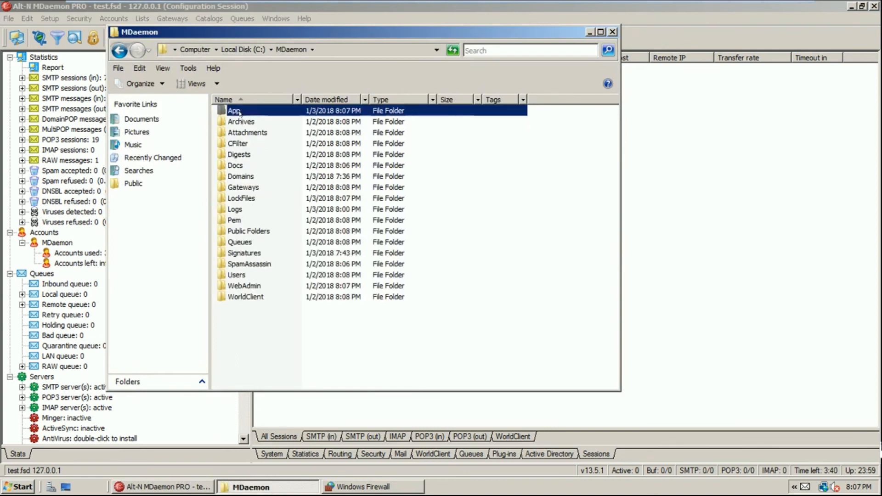
pyautogui.doubleClick(239, 112)
pyautogui.click(248, 133)
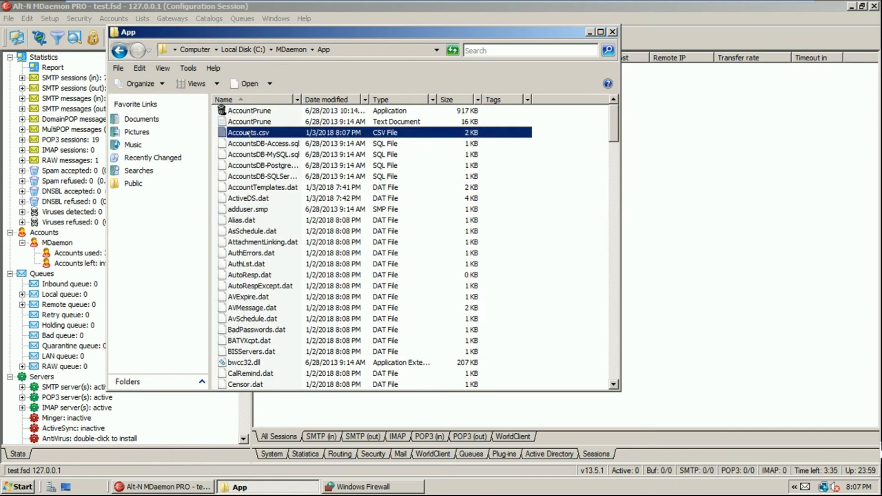
pyautogui.doubleClick(248, 133)
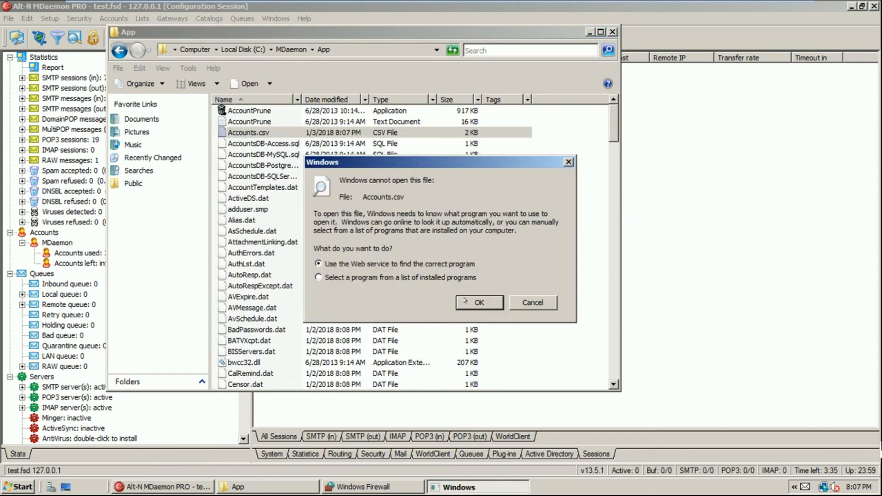
# Open Accounts.csv in WordPad without making it the default program, and select all its text
pyautogui.click(426, 278)
pyautogui.click(478, 305)
pyautogui.click(422, 178)
pyautogui.click(331, 328)
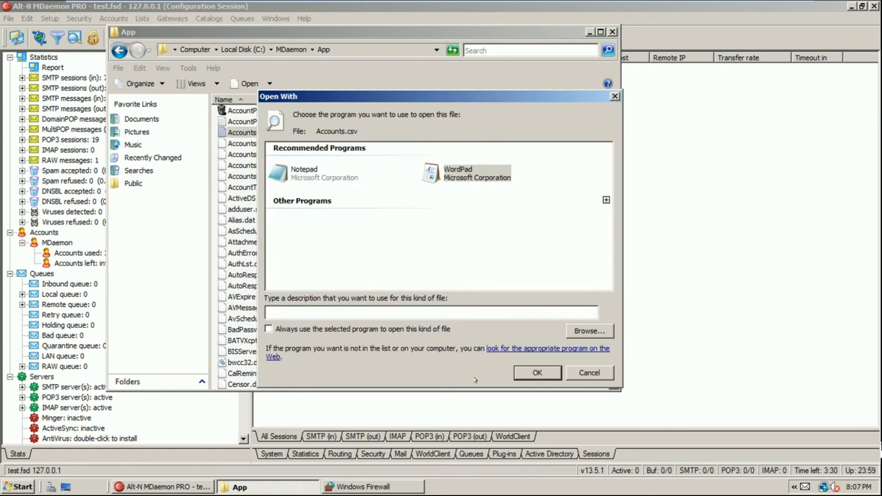
pyautogui.click(520, 375)
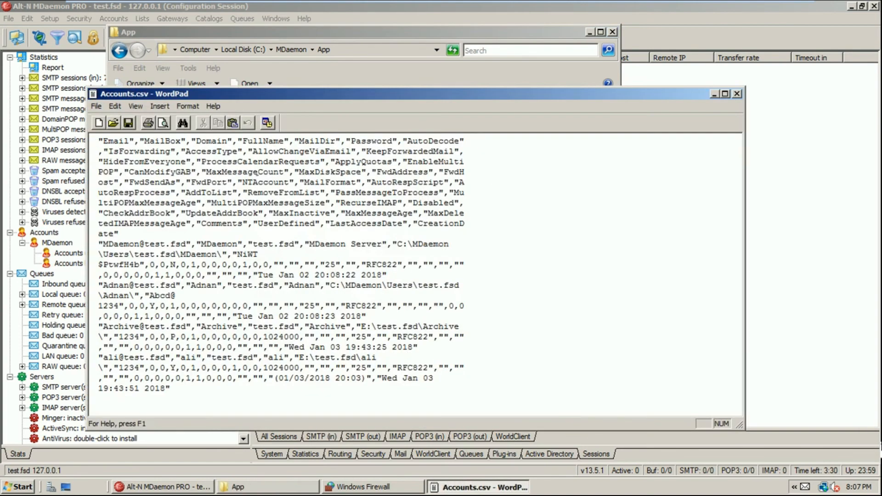
pyautogui.hotkey('ctrl', 'a')
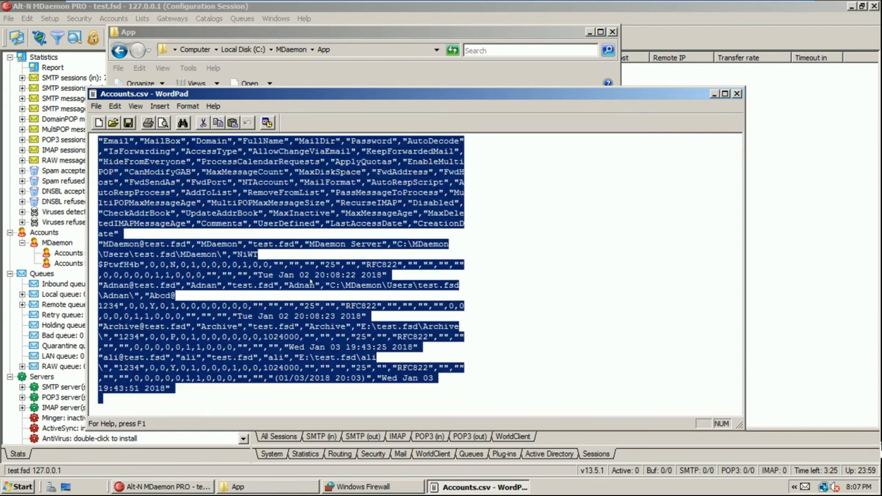
# Find the last user account's entry in Accounts.csv and select its password value
pyautogui.hotkey('ctrl', 'f')
pyautogui.write('ali')
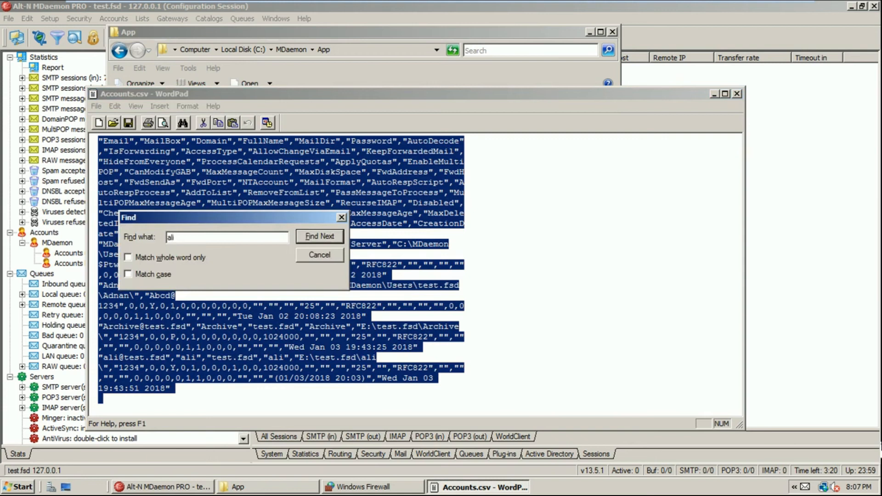
pyautogui.press('Return')
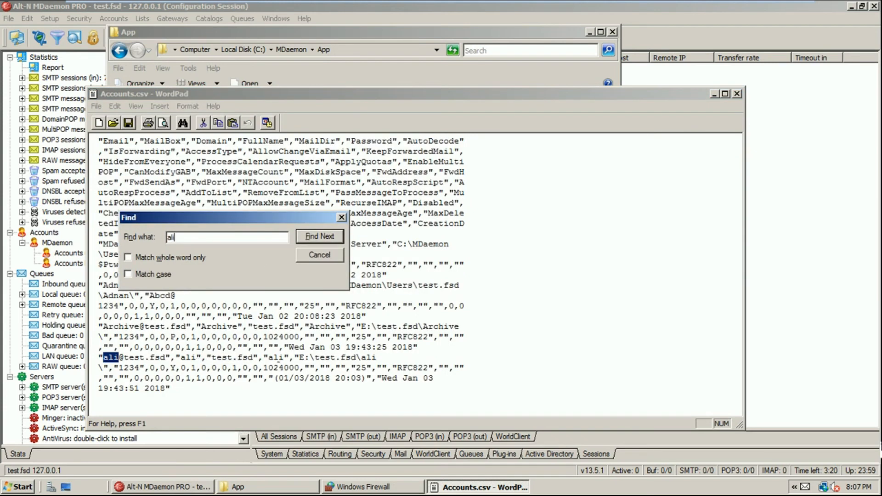
pyautogui.click(383, 358)
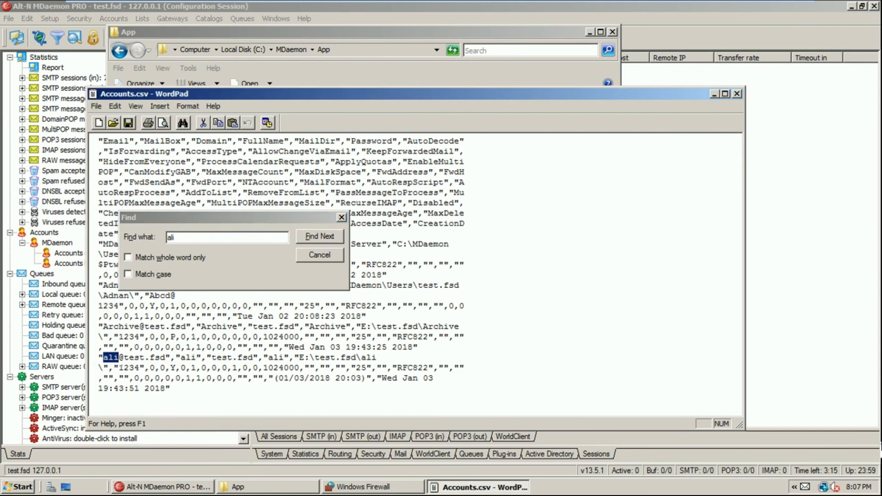
pyautogui.press('Down')
pyautogui.hotkey('shift', 'Right')
pyautogui.hotkey('shift', 'Right')
pyautogui.hotkey('shift', 'Right')
pyautogui.hotkey('shift', 'Right')
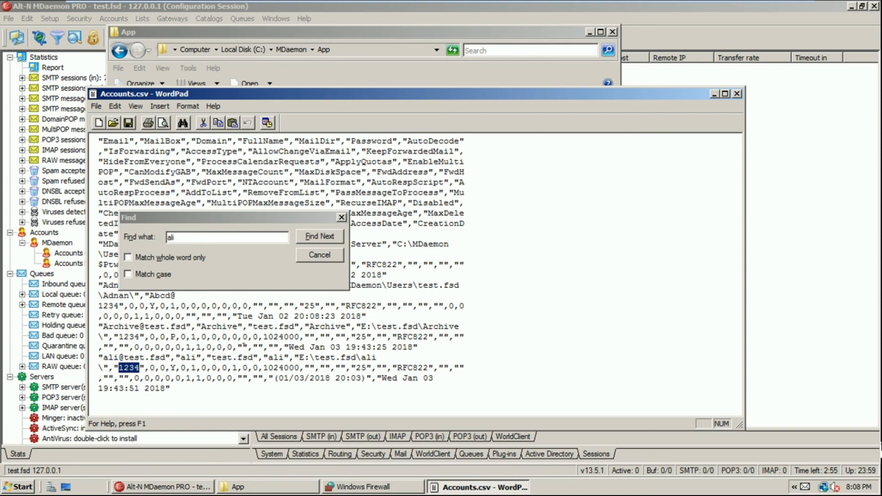
# Close the Find box and WordPad without saving Accounts.csv
pyautogui.click(305, 256)
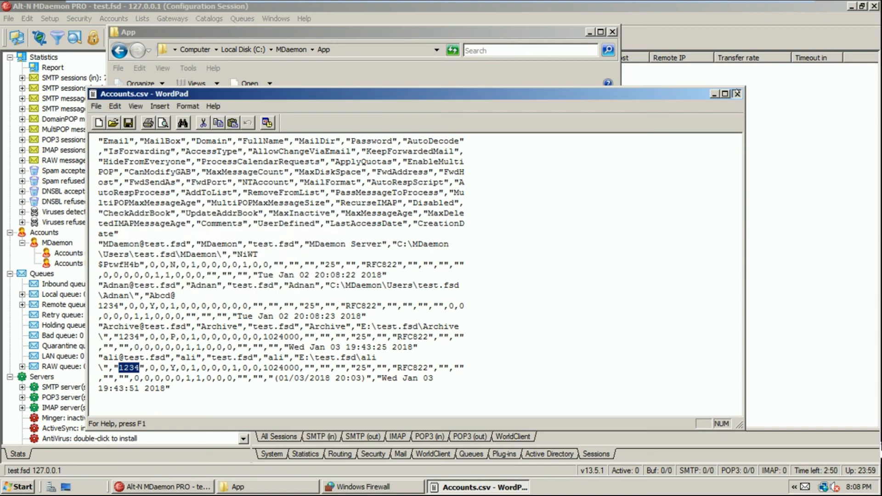
pyautogui.click(737, 93)
pyautogui.click(453, 275)
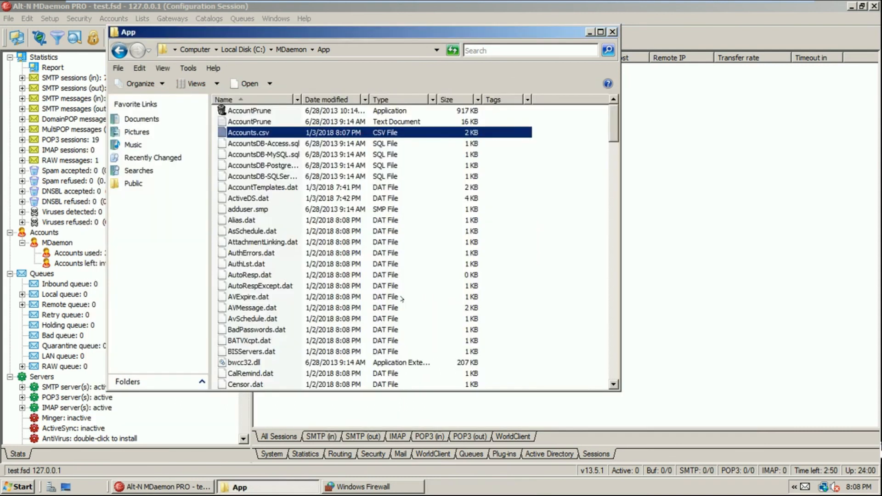
pyautogui.click(269, 145)
pyautogui.click(273, 154)
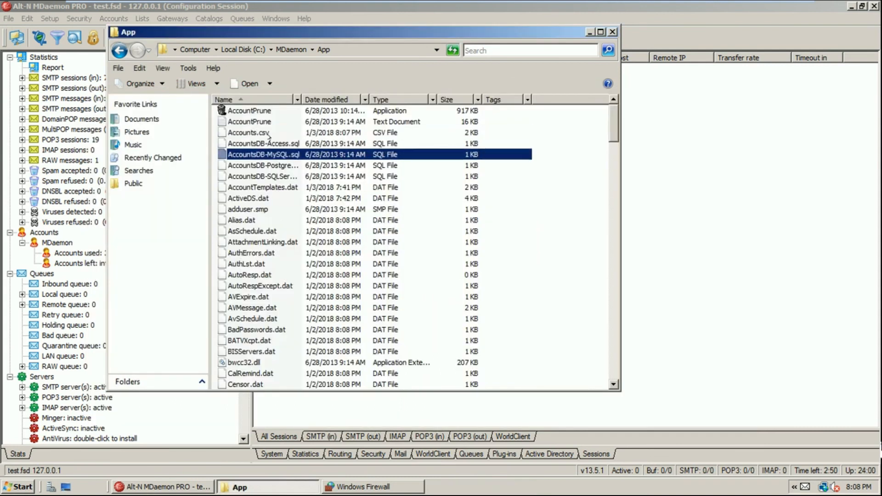
pyautogui.write('mu')
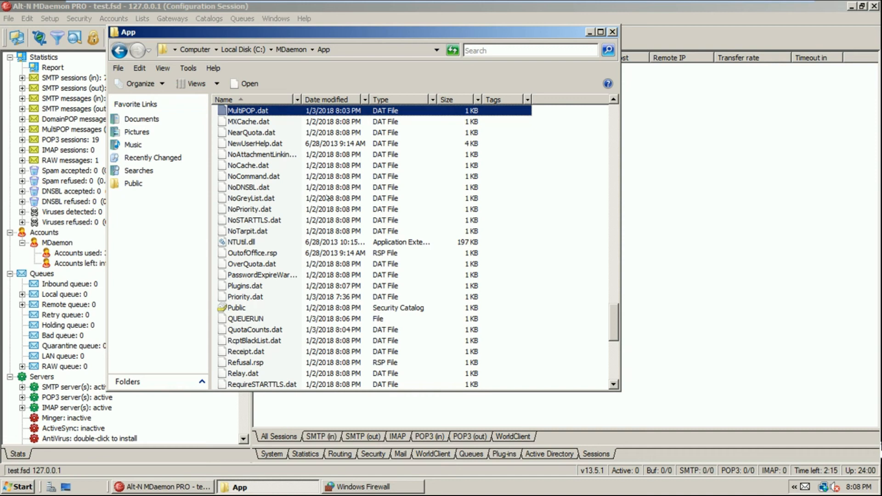
pyautogui.click(613, 32)
# Start importing accounts from a CSV file, then cancel the Open dialog
pyautogui.click(114, 19)
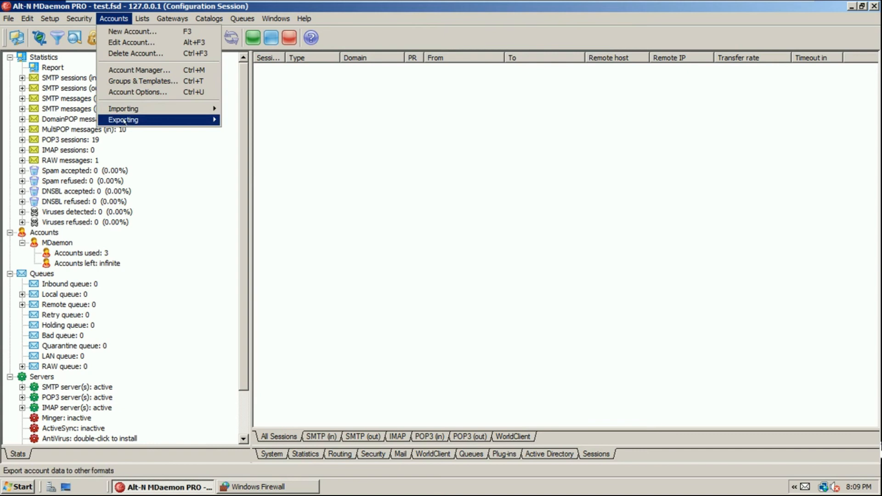
pyautogui.moveTo(209, 109)
pyautogui.click(250, 109)
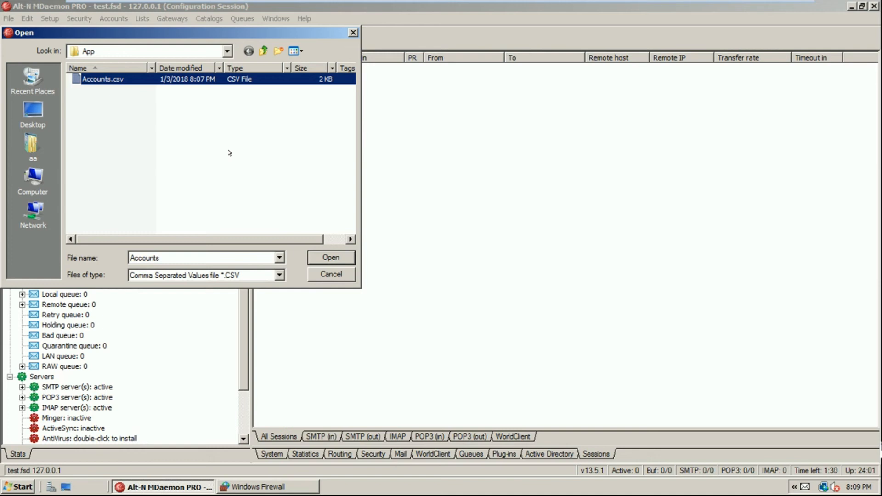
pyautogui.click(334, 273)
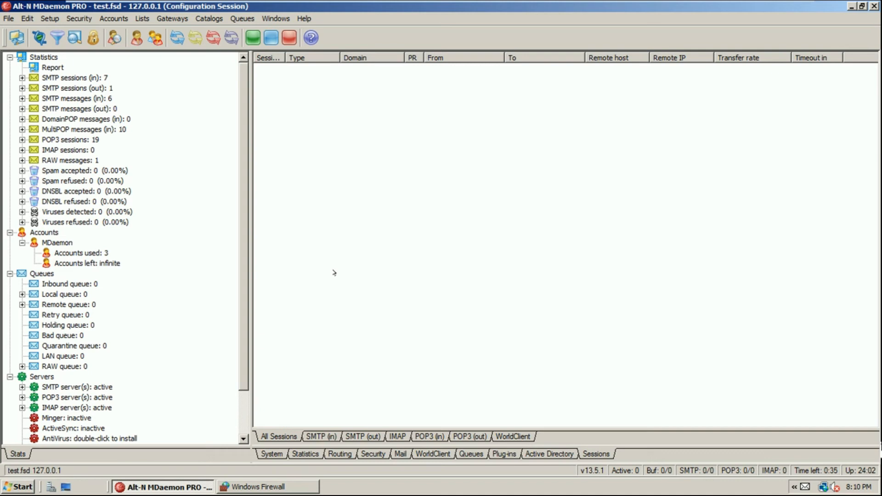
# In Account Manager, remove global administrator rights from the second account and apply
pyautogui.click(114, 19)
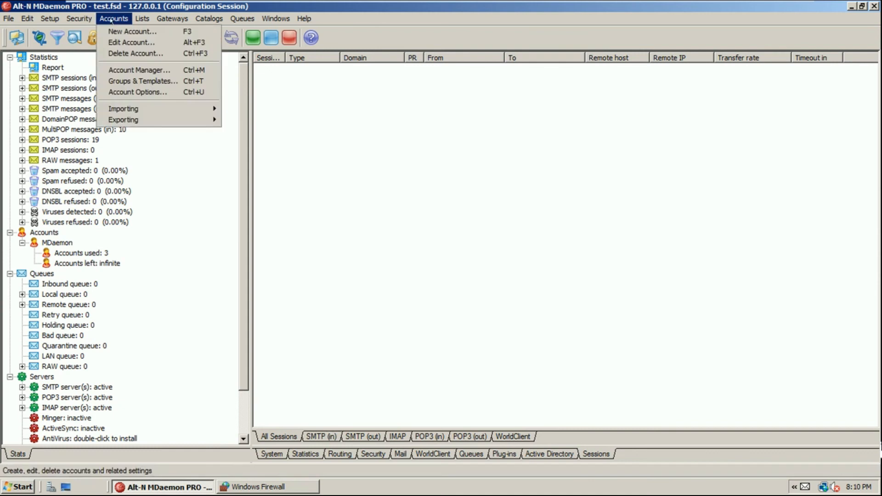
pyautogui.click(135, 70)
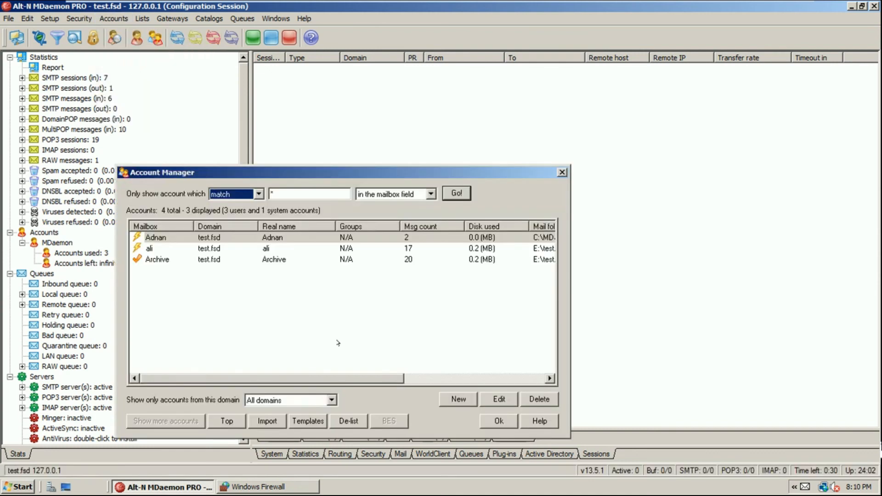
pyautogui.click(172, 249)
pyautogui.click(480, 396)
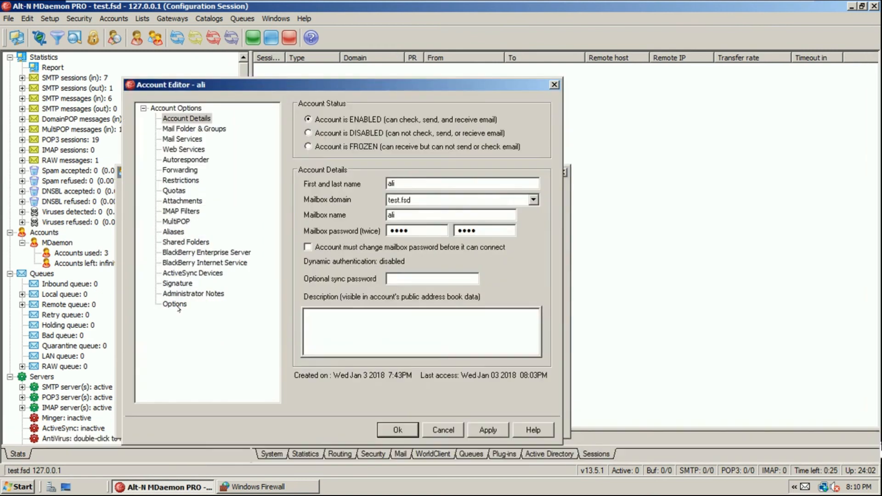
pyautogui.click(175, 304)
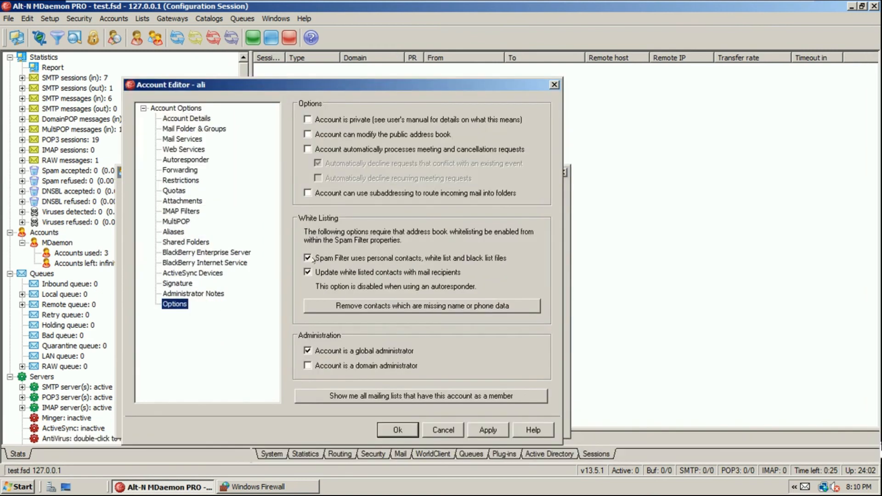
pyautogui.click(322, 354)
pyautogui.click(489, 430)
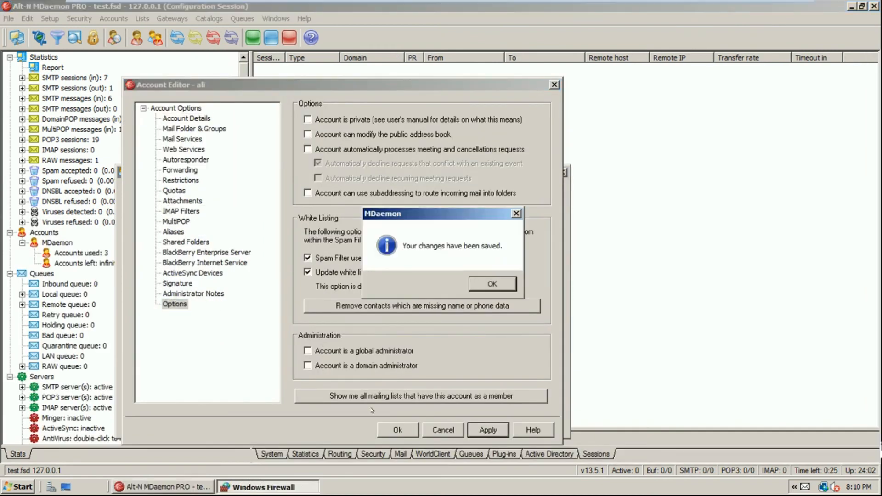
pyautogui.click(480, 287)
# Change the password of the account's mail.cosyint.com MultiPOP entry, apply, and close Account Manager
pyautogui.click(166, 222)
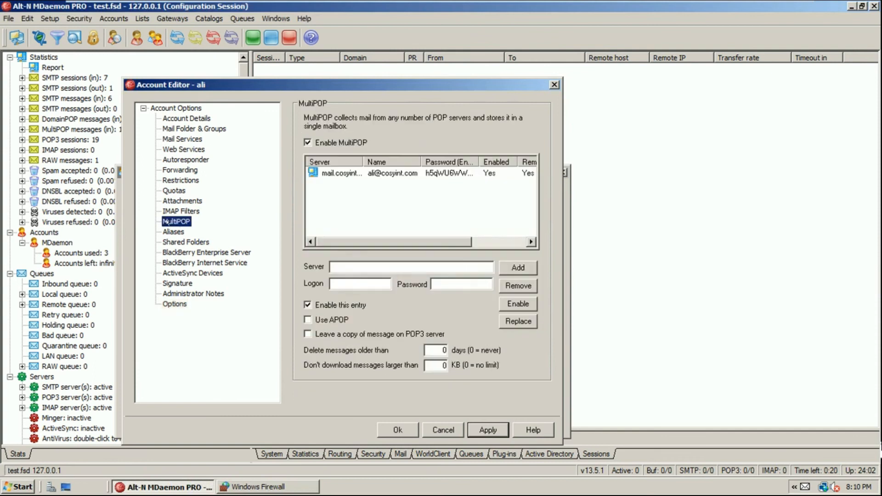
pyautogui.click(399, 173)
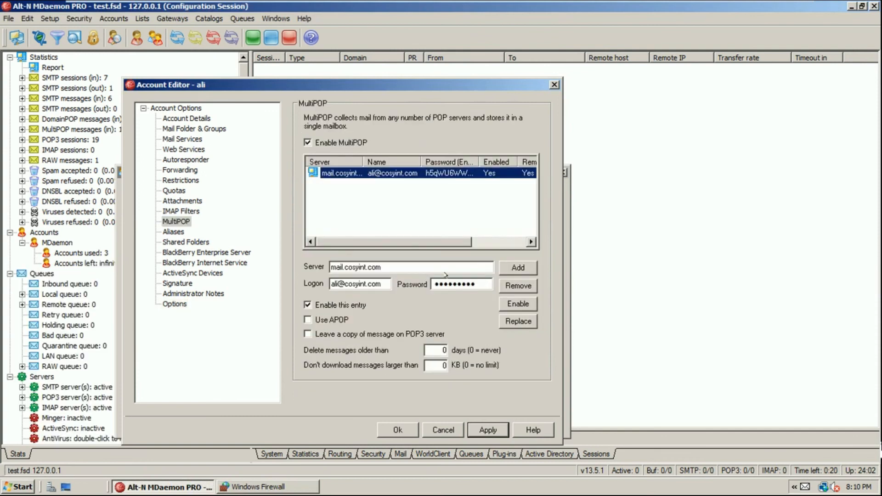
pyautogui.click(480, 284)
pyautogui.write('a')
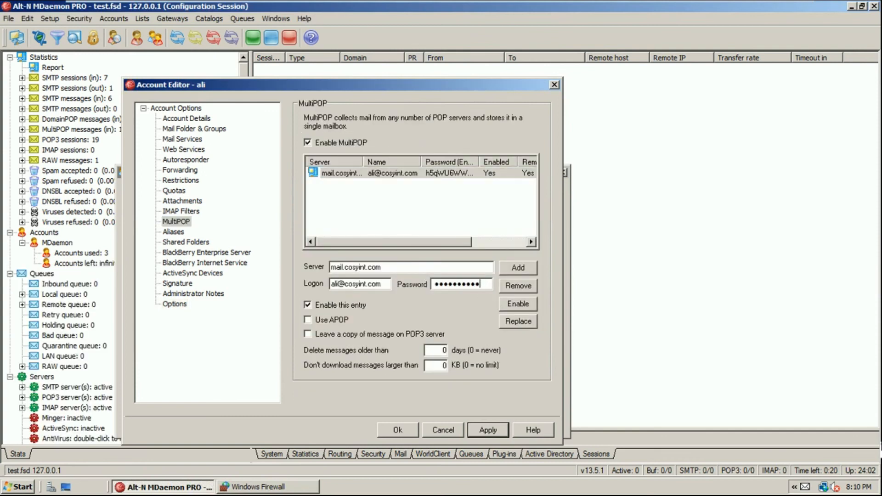
pyautogui.click(518, 321)
pyautogui.click(492, 429)
pyautogui.click(484, 285)
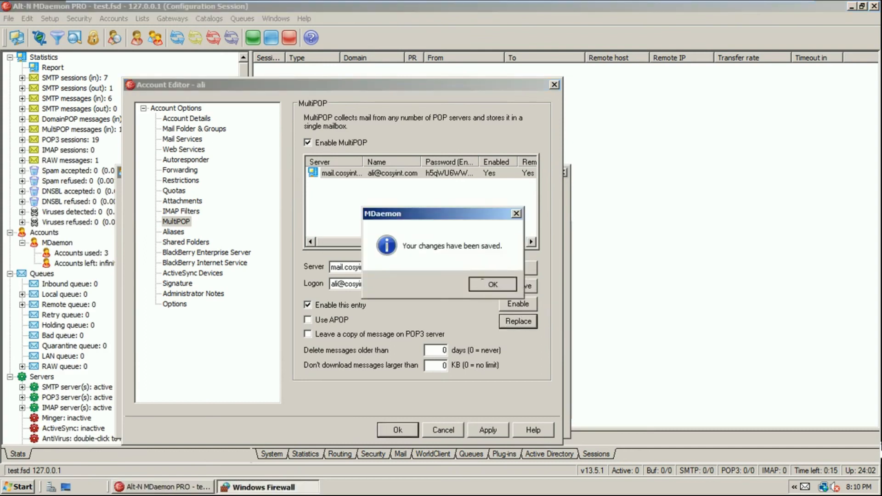
pyautogui.click(396, 432)
pyautogui.click(506, 423)
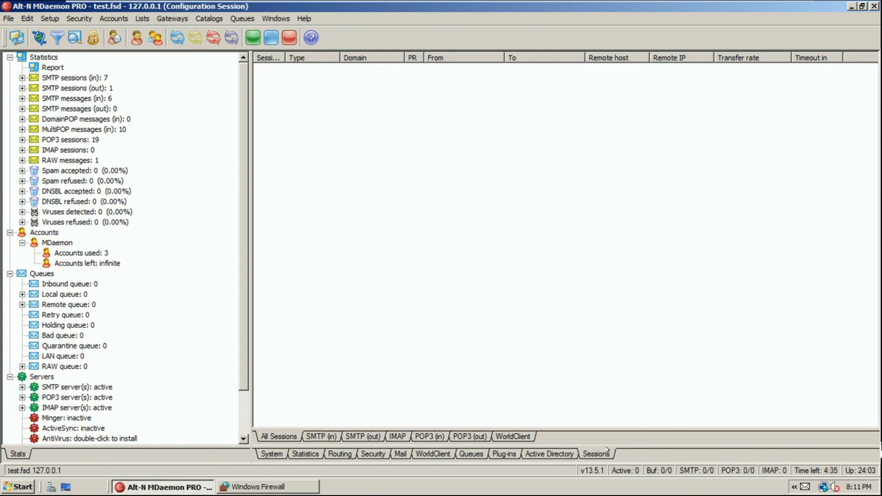
# Minimize MDaemon and browse to the C:\MDaemon\Logs folder in Explorer
pyautogui.click(183, 487)
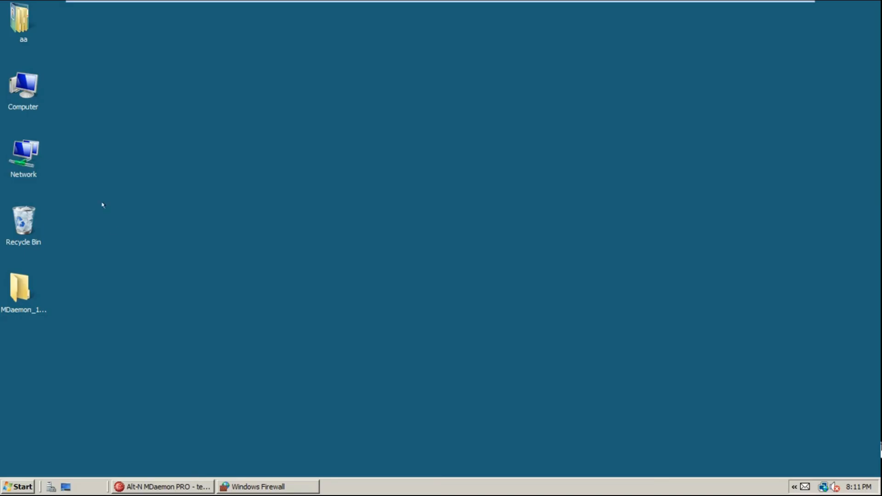
pyautogui.doubleClick(31, 83)
pyautogui.doubleClick(173, 120)
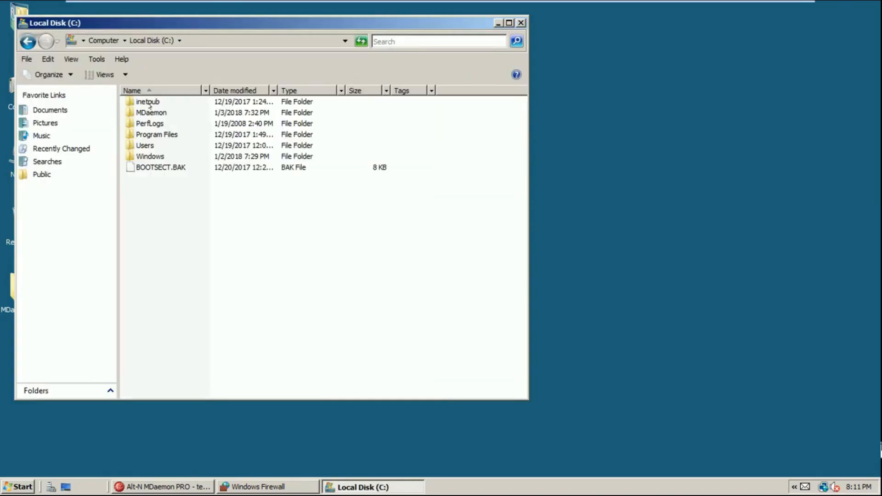
pyautogui.click(154, 113)
pyautogui.press('F2')
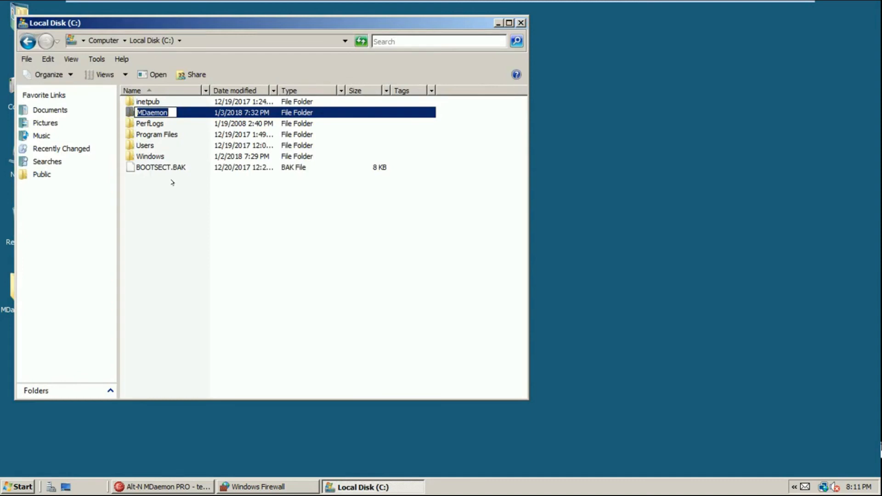
pyautogui.press('Return')
pyautogui.press('Return')
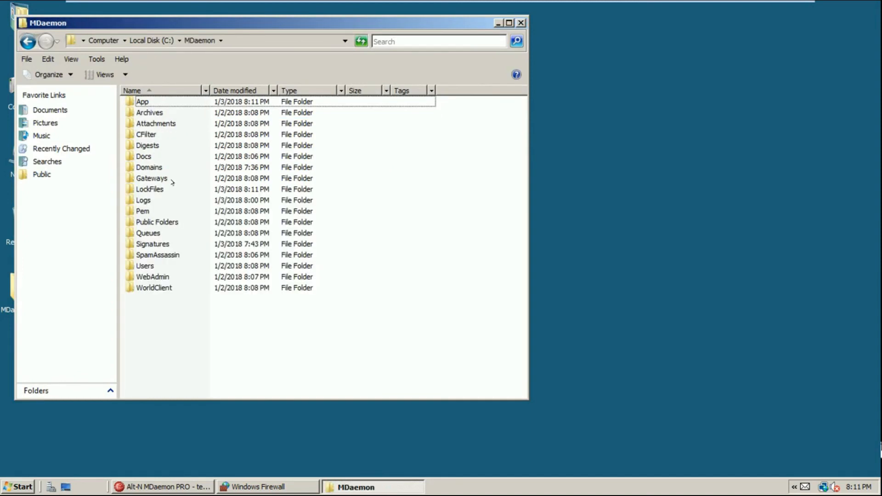
pyautogui.click(173, 184)
pyautogui.press('Down')
pyautogui.press('Return')
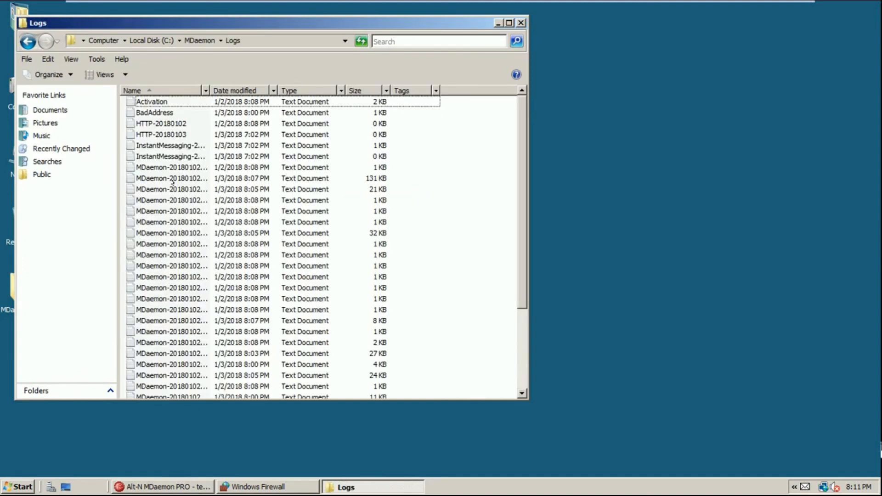
# Maximize Logs, auto-fit the Name column, sort newest first, and open the MultiPOP log
pyautogui.doubleClick(259, 17)
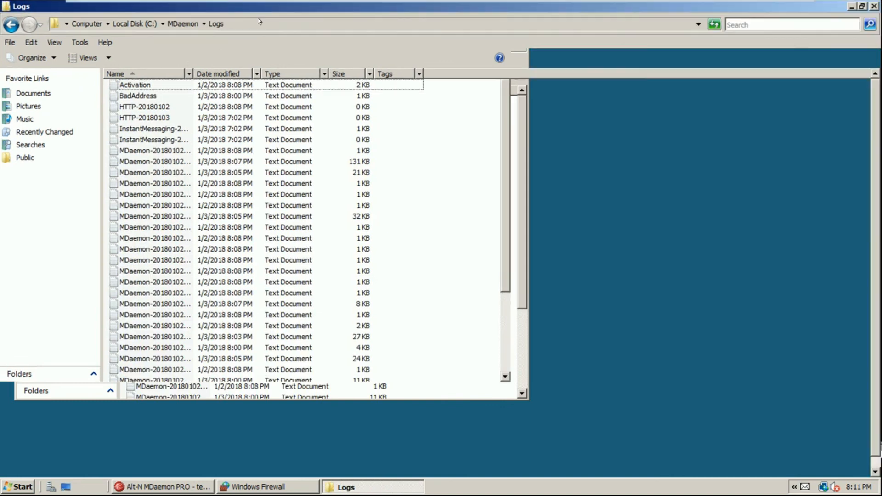
pyautogui.doubleClick(193, 74)
pyautogui.click(187, 162)
pyautogui.click(192, 184)
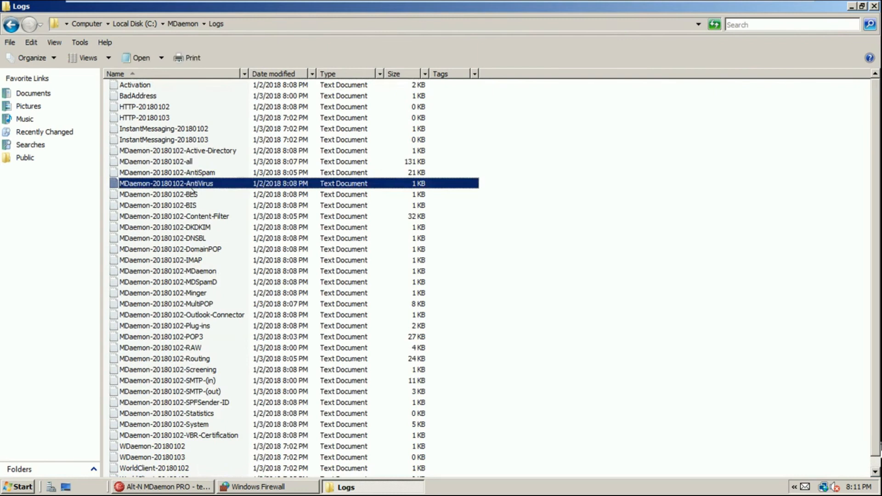
pyautogui.click(215, 250)
pyautogui.click(205, 260)
pyautogui.click(207, 271)
pyautogui.click(209, 282)
pyautogui.click(208, 304)
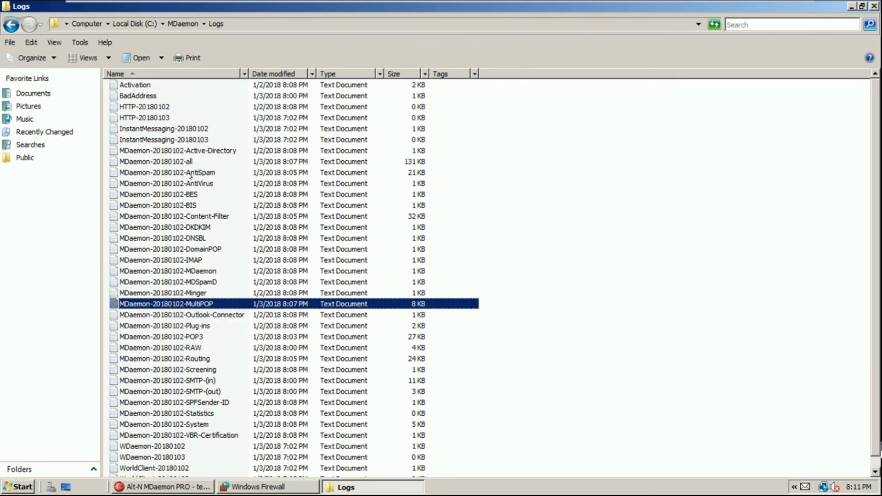
pyautogui.click(286, 74)
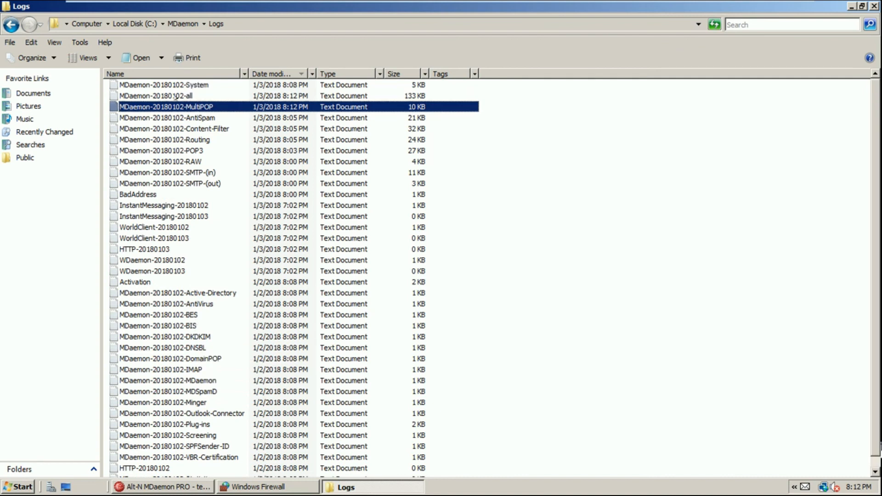
pyautogui.doubleClick(184, 107)
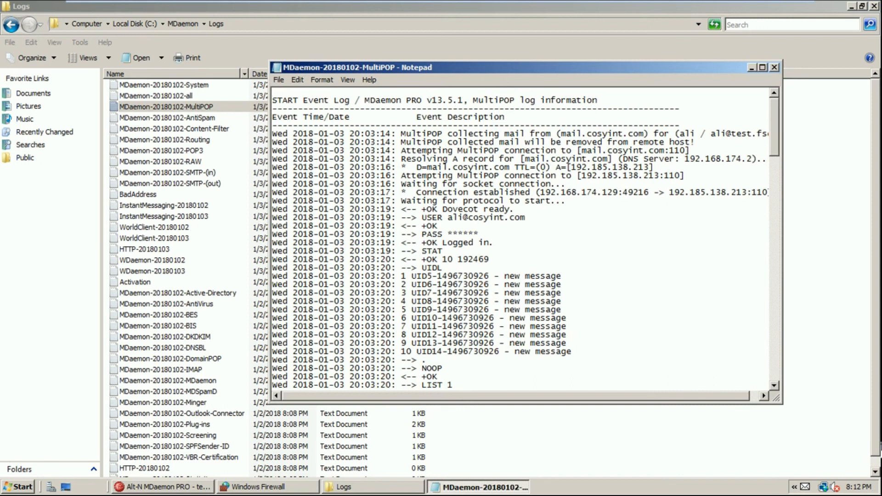
pyautogui.moveTo(357, 134); pyautogui.dragTo(314, 133)
pyautogui.moveTo(774, 140); pyautogui.dragTo(783, 368)
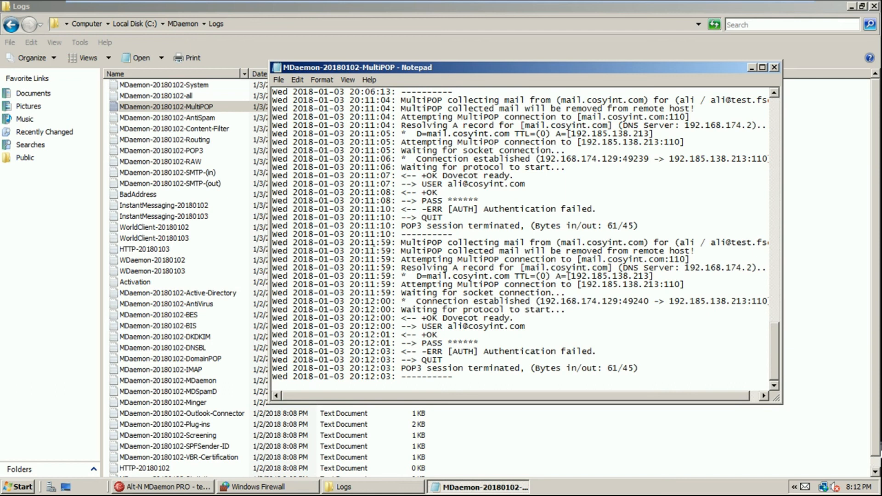
pyautogui.scroll(4, 520, 239)
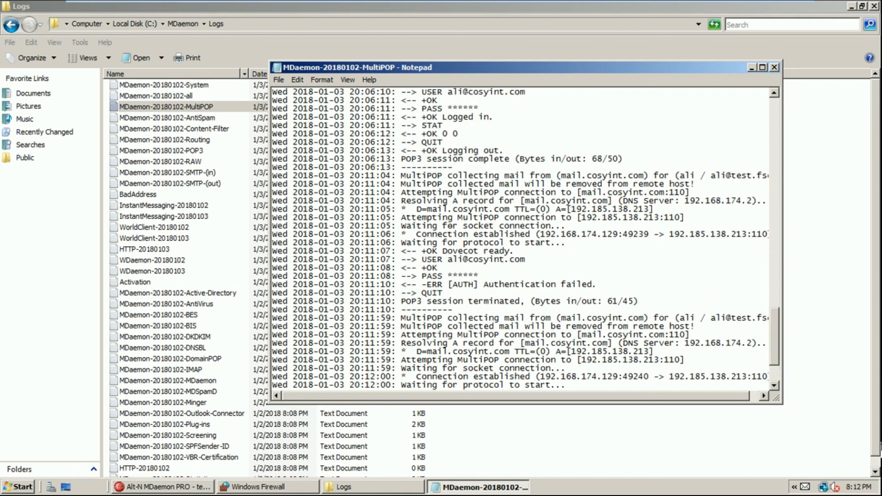
pyautogui.scroll(3, 520, 239)
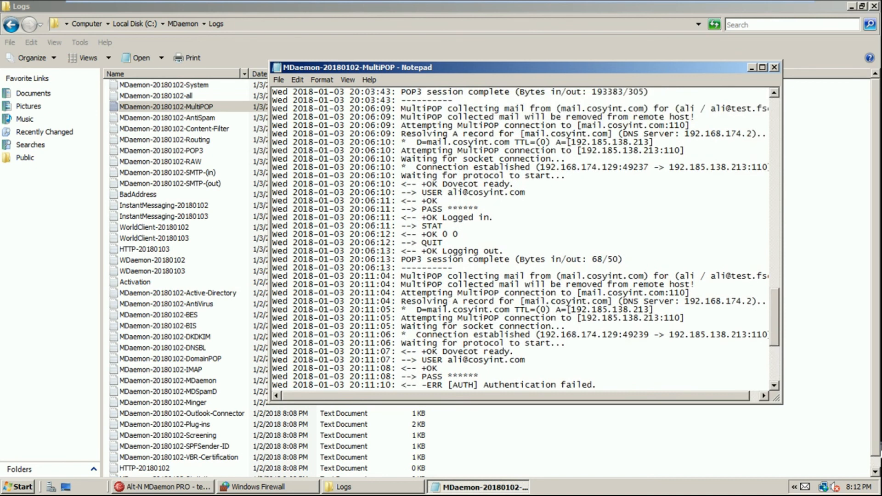
pyautogui.moveTo(277, 109); pyautogui.dragTo(624, 260)
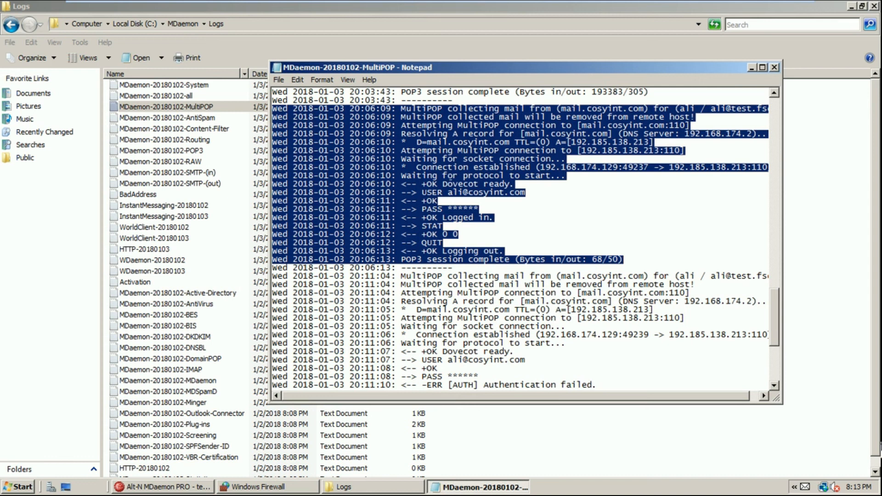
pyautogui.click(425, 193)
pyautogui.moveTo(426, 193); pyautogui.dragTo(479, 218)
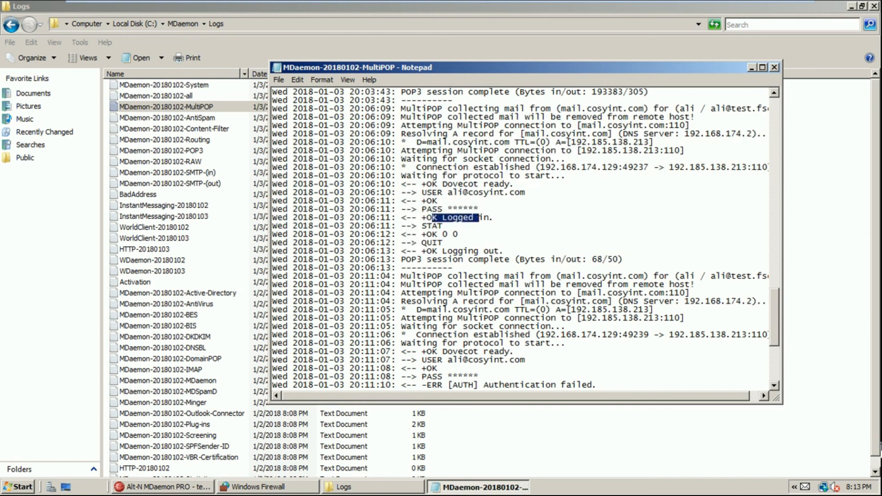
pyautogui.moveTo(422, 225); pyautogui.dragTo(442, 226)
pyautogui.click(412, 260)
pyautogui.moveTo(413, 260); pyautogui.dragTo(619, 259)
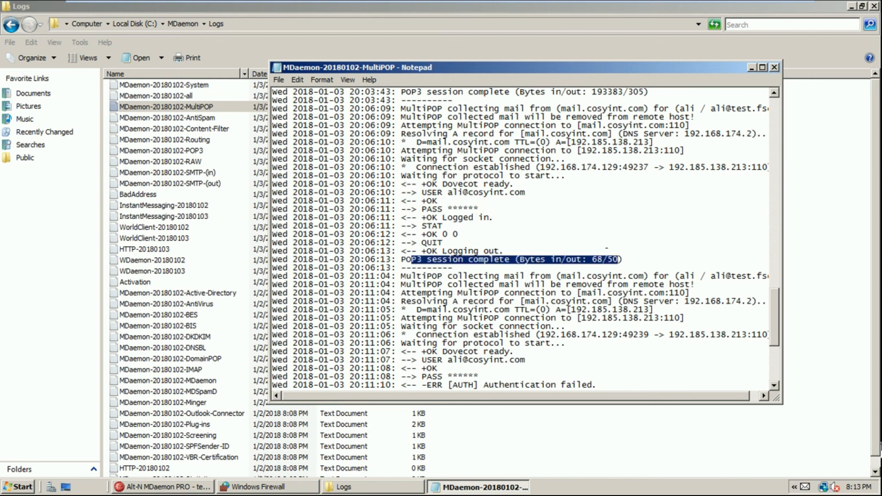
pyautogui.scroll(-3, 520, 239)
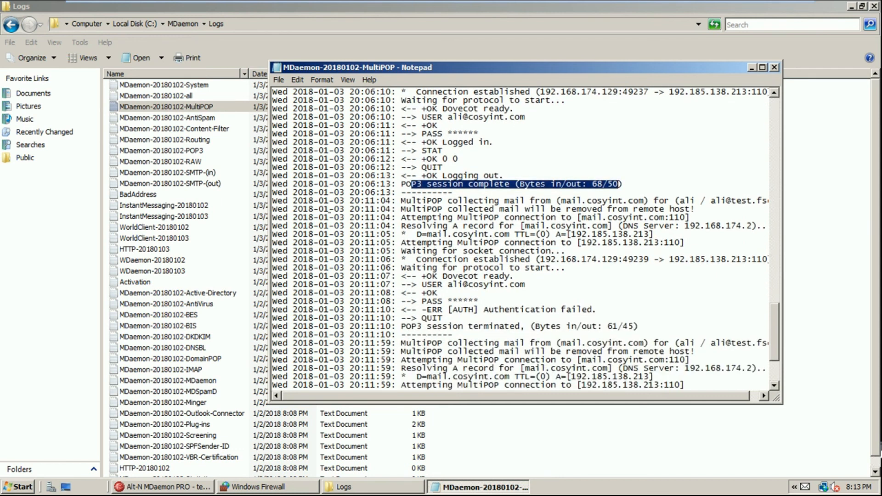
pyautogui.moveTo(272, 201); pyautogui.dragTo(639, 327)
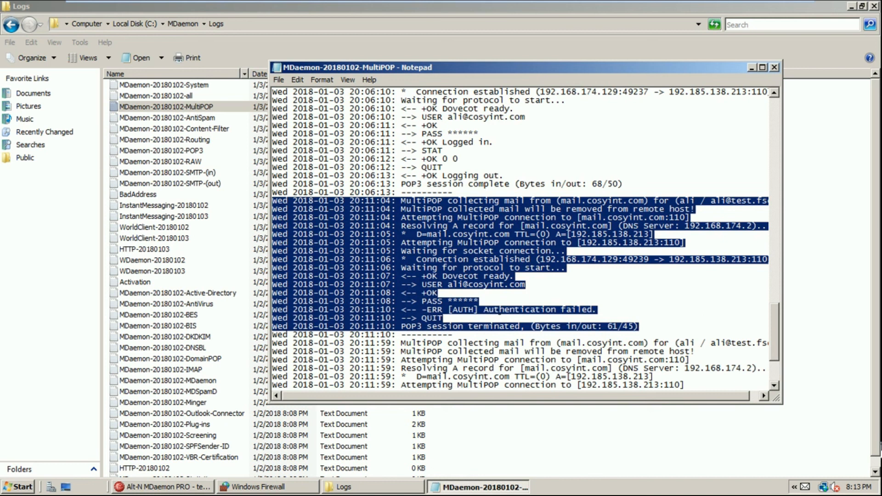
pyautogui.click(538, 311)
pyautogui.moveTo(431, 310); pyautogui.dragTo(592, 311)
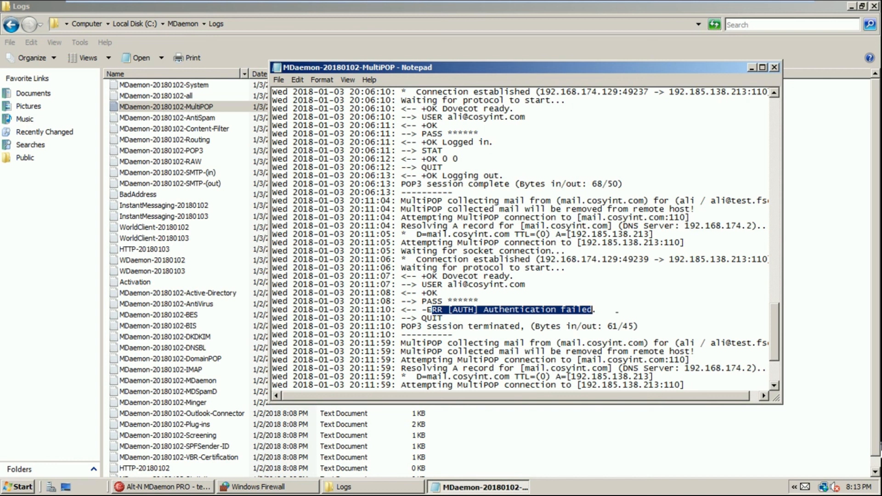
pyautogui.hotkey('ctrl', 'a')
pyautogui.hotkey('ctrl', 'f')
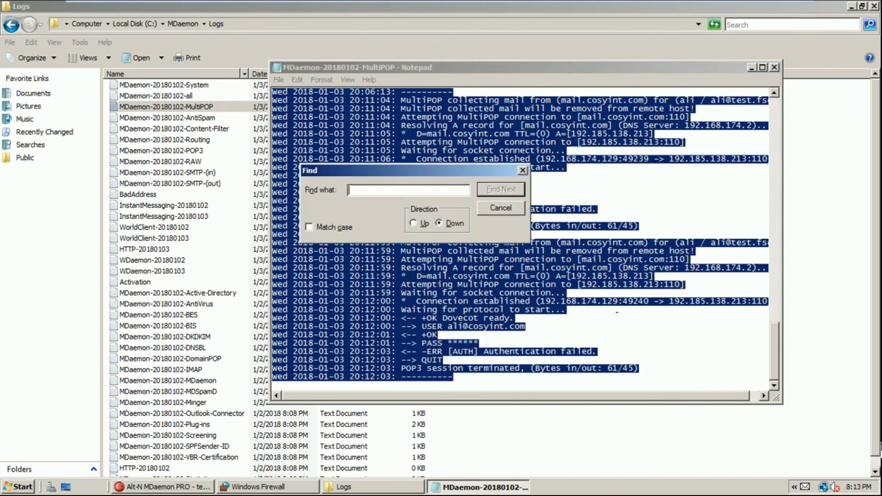
pyautogui.press('Return')
pyautogui.rightClick(619, 314)
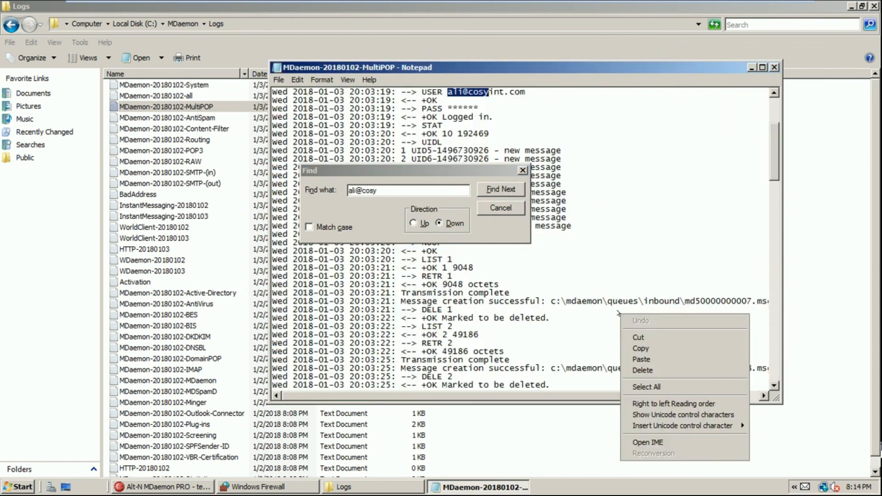
pyautogui.press('Escape')
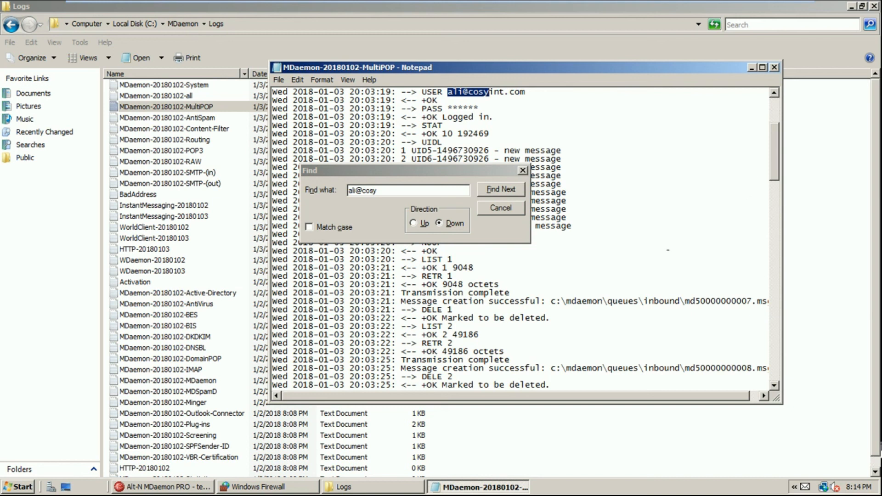
pyautogui.click(453, 223)
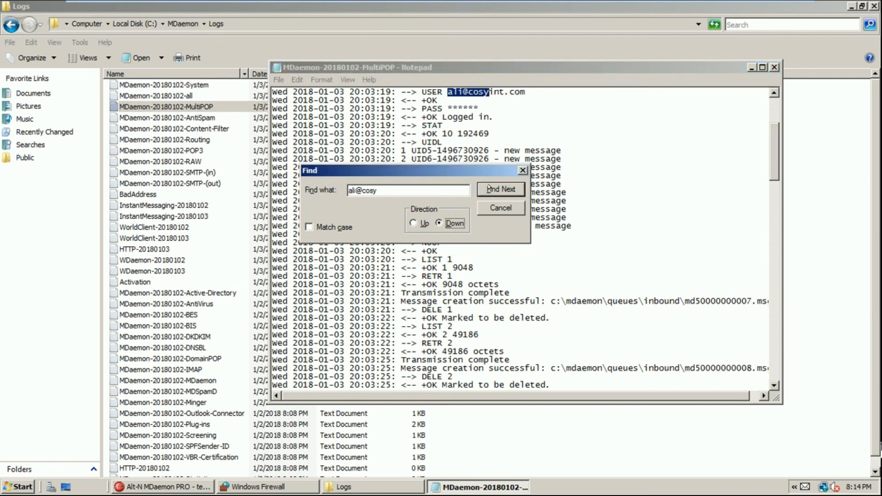
pyautogui.click(490, 188)
pyautogui.click(490, 188)
pyautogui.click(489, 188)
pyautogui.click(478, 287)
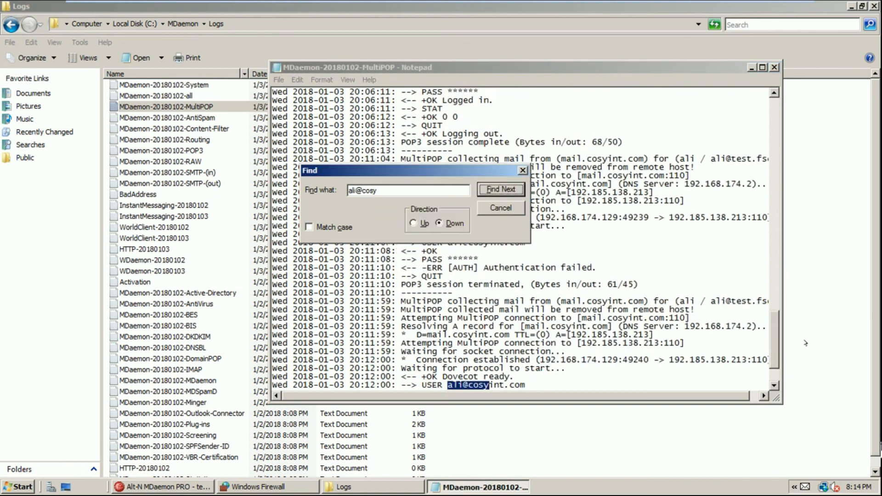
pyautogui.moveTo(775, 342); pyautogui.dragTo(775, 363)
pyautogui.moveTo(453, 343)
pyautogui.mouseDown()
pyautogui.moveTo(480, 344)
pyautogui.moveTo(457, 343)
pyautogui.mouseUp()
pyautogui.click(447, 352)
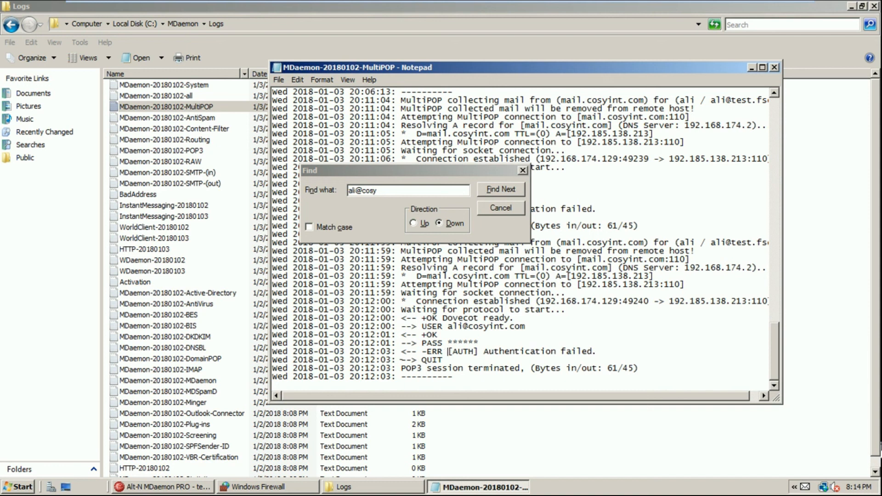
pyautogui.press('Escape')
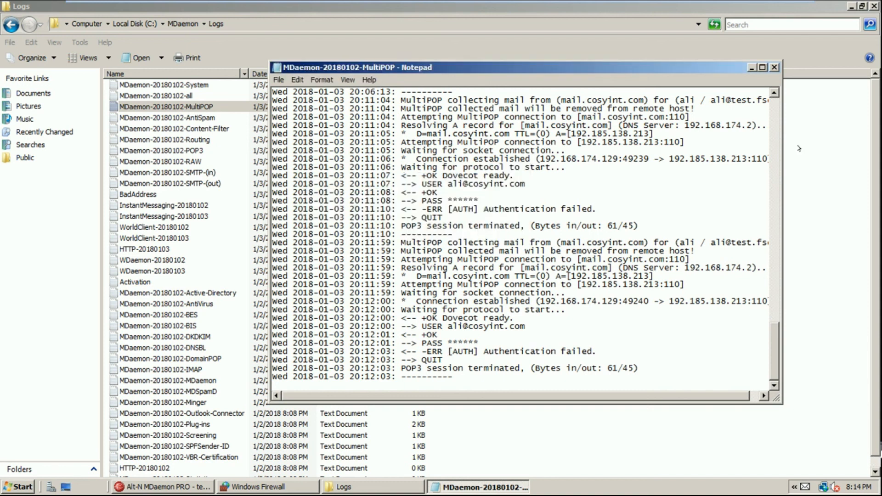
# Close the MultiPOP log and open MDaemon-20180102-SMTP-(out) in Notepad
pyautogui.click(774, 67)
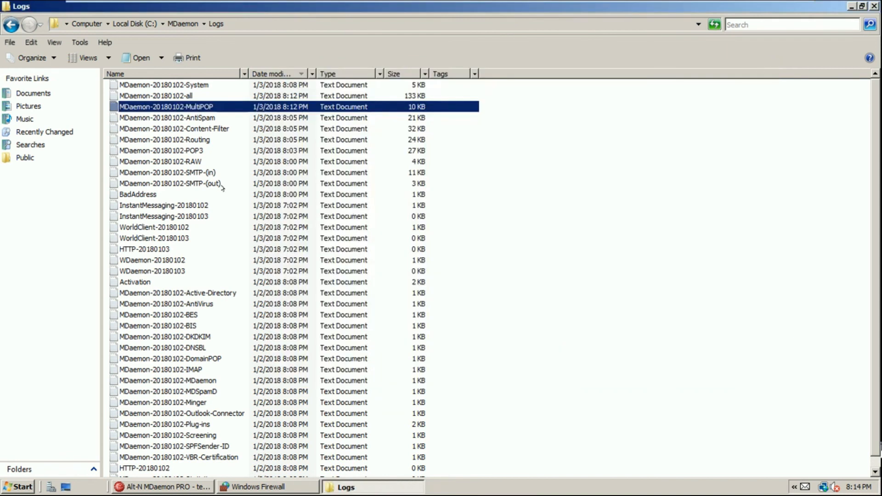
pyautogui.click(196, 151)
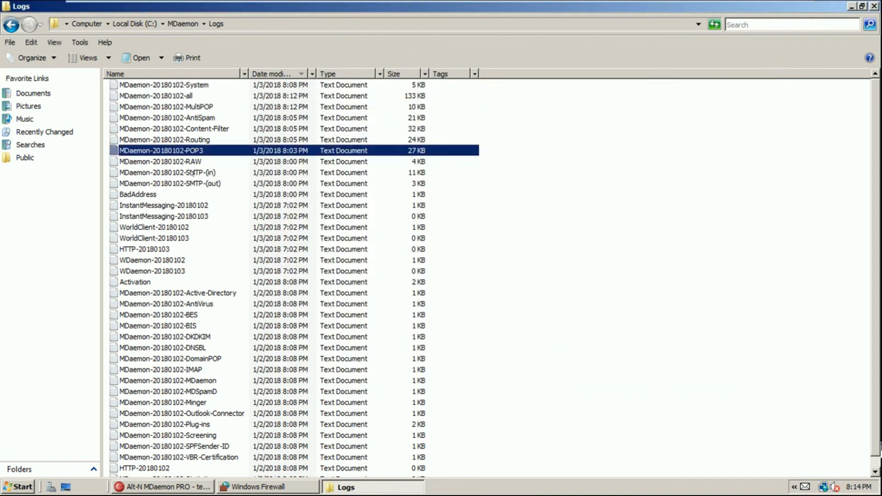
pyautogui.click(157, 195)
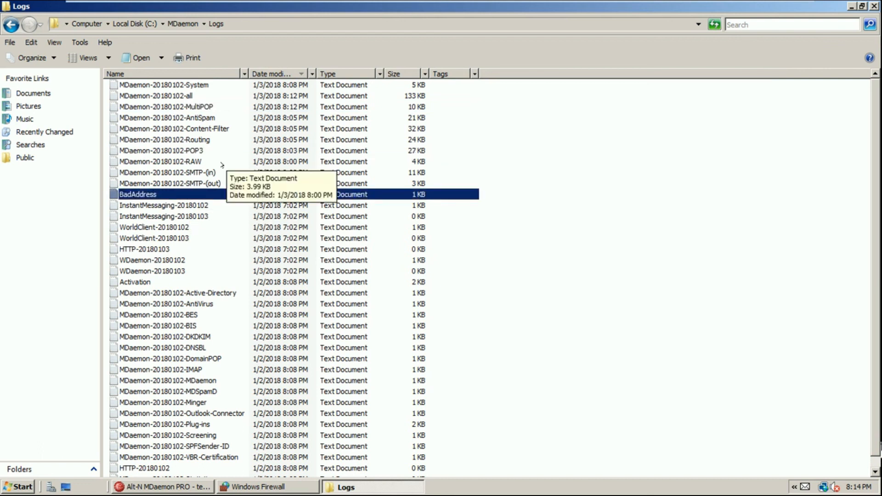
pyautogui.click(216, 185)
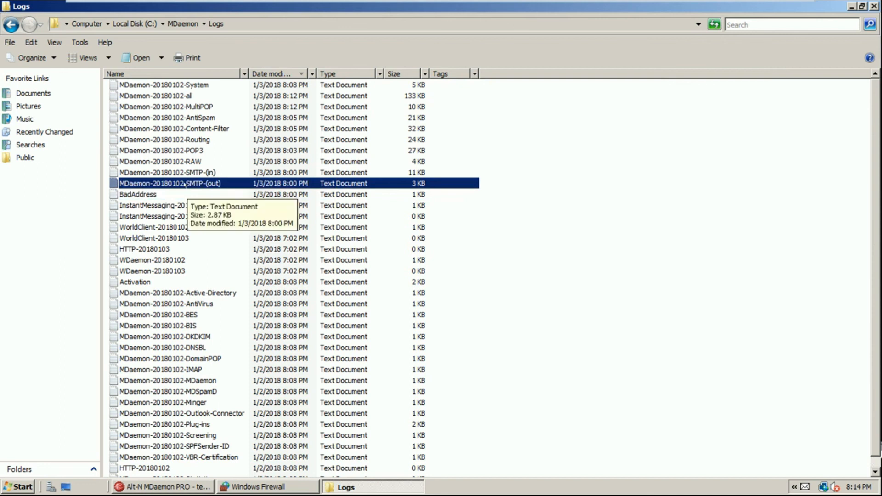
pyautogui.doubleClick(186, 184)
pyautogui.scroll(-2, 520, 301)
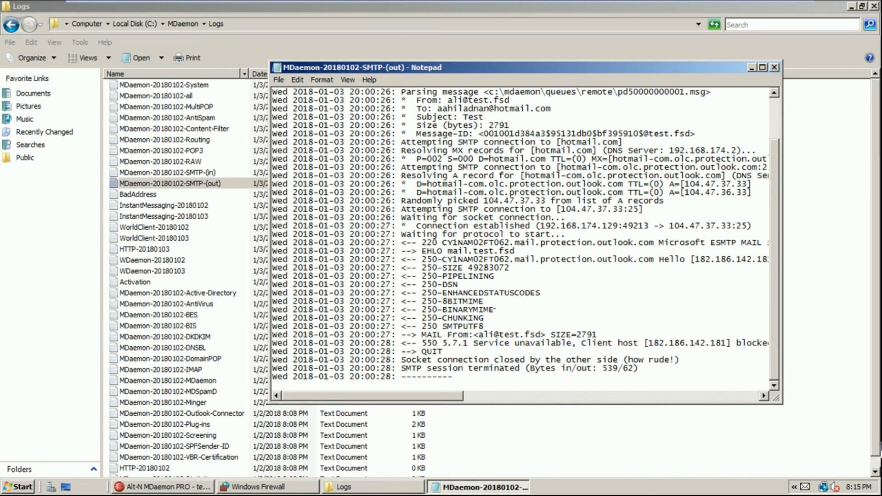
# Highlight the To: recipient address and widen Notepad so full log lines show
pyautogui.scroll(1, 519, 239)
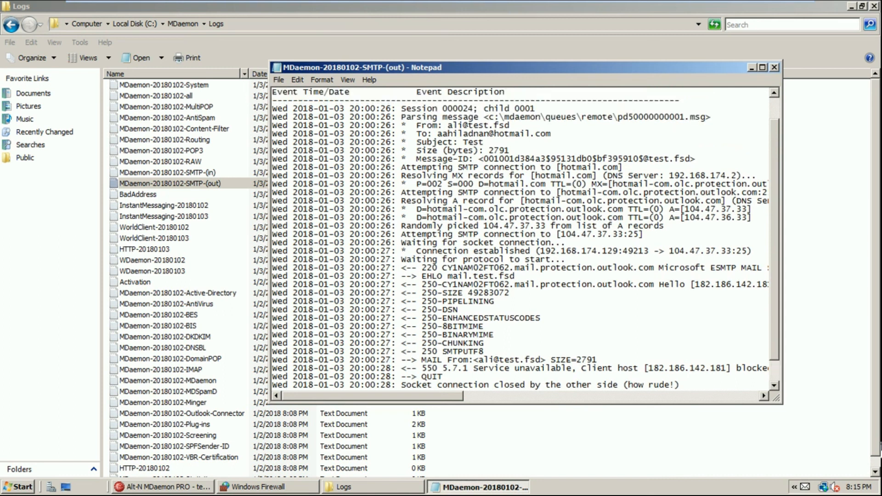
pyautogui.moveTo(499, 134); pyautogui.dragTo(555, 134)
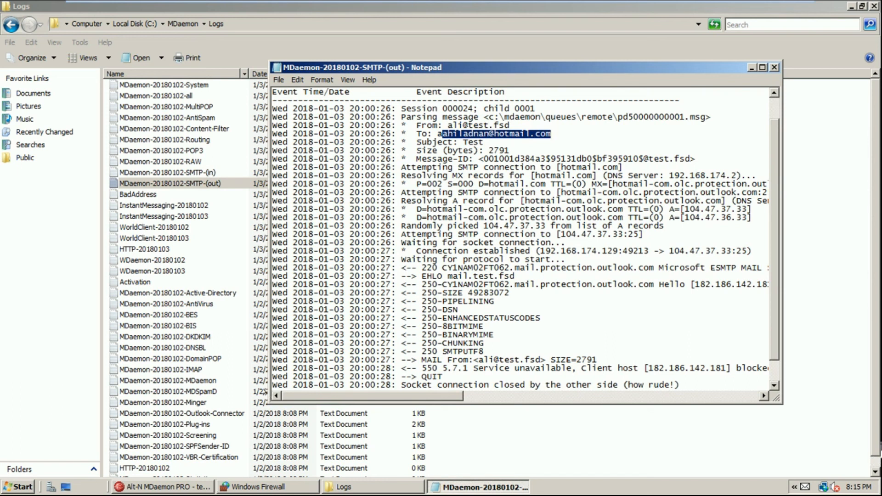
pyautogui.moveTo(267, 393); pyautogui.dragTo(89, 407)
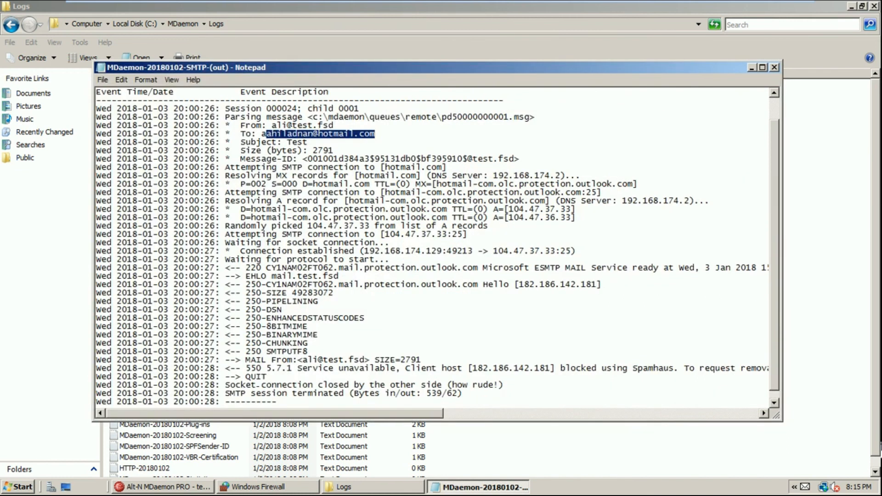
pyautogui.moveTo(283, 117); pyautogui.dragTo(339, 109)
pyautogui.click(308, 117)
pyautogui.click(365, 118)
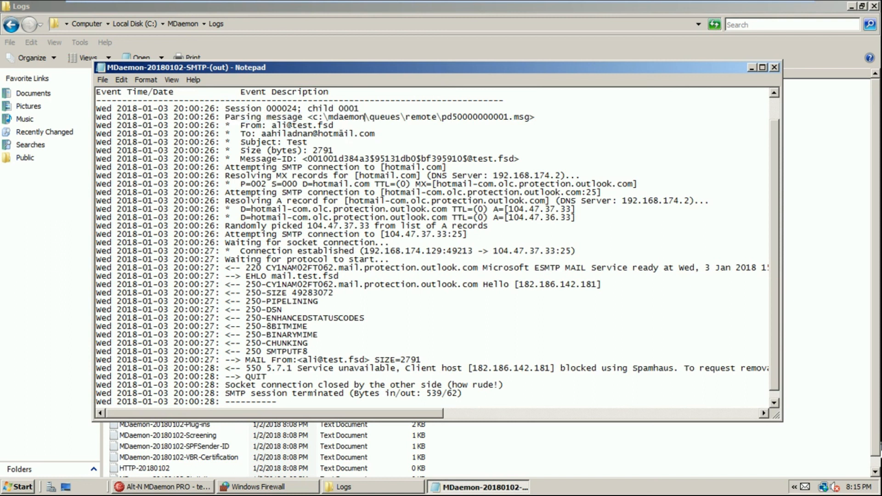
pyautogui.moveTo(442, 118); pyautogui.dragTo(530, 117)
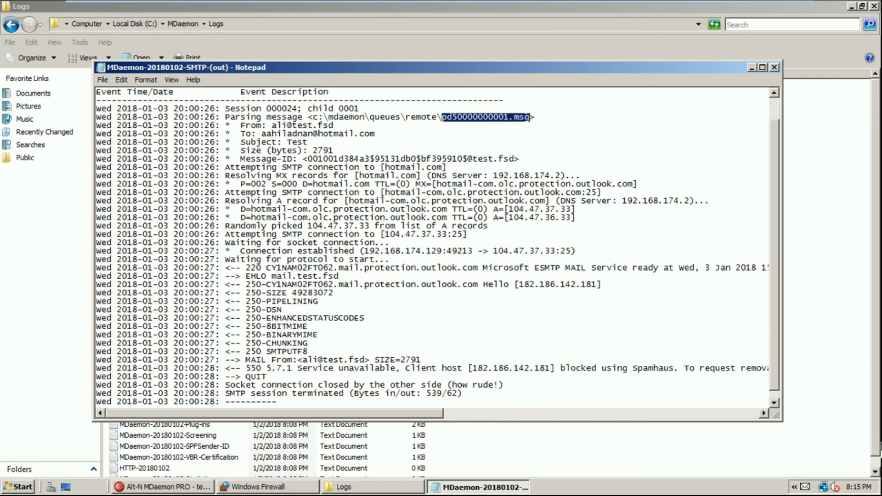
pyautogui.moveTo(271, 126); pyautogui.dragTo(333, 126)
pyautogui.moveTo(266, 133); pyautogui.dragTo(370, 134)
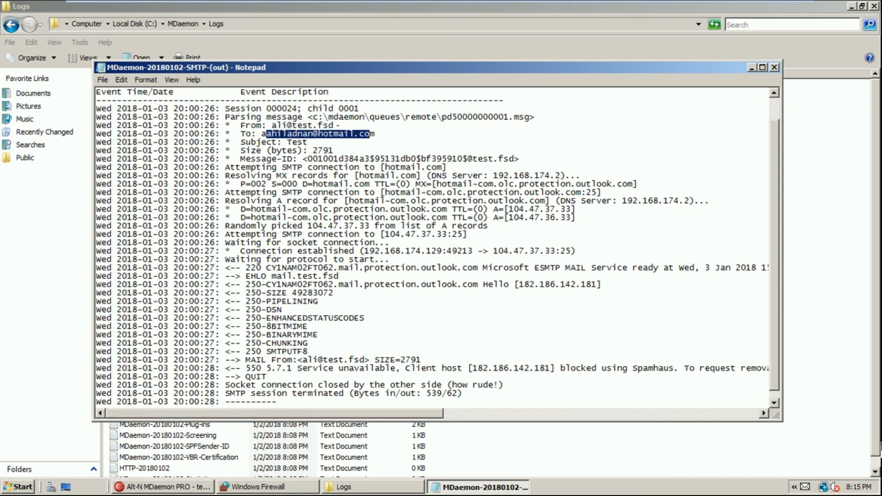
pyautogui.moveTo(288, 142); pyautogui.dragTo(307, 143)
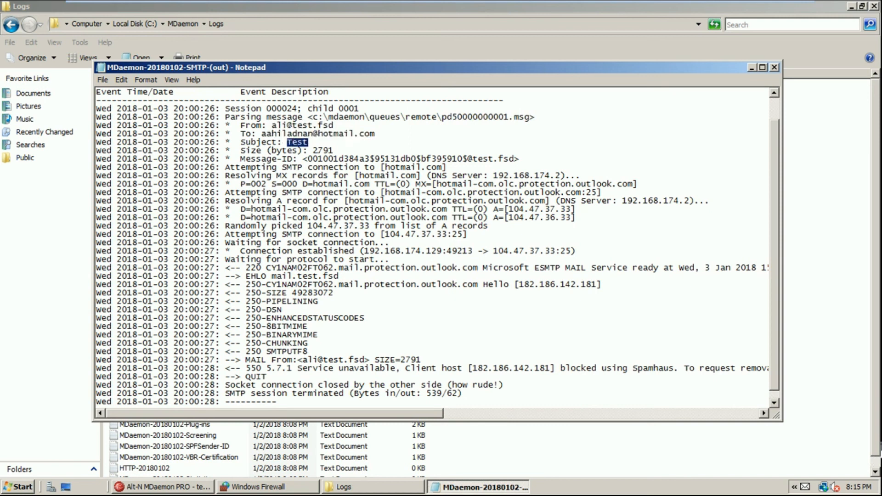
pyautogui.moveTo(315, 151); pyautogui.dragTo(335, 150)
pyautogui.moveTo(261, 167); pyautogui.dragTo(443, 167)
pyautogui.moveTo(311, 175); pyautogui.dragTo(565, 176)
pyautogui.click(509, 175)
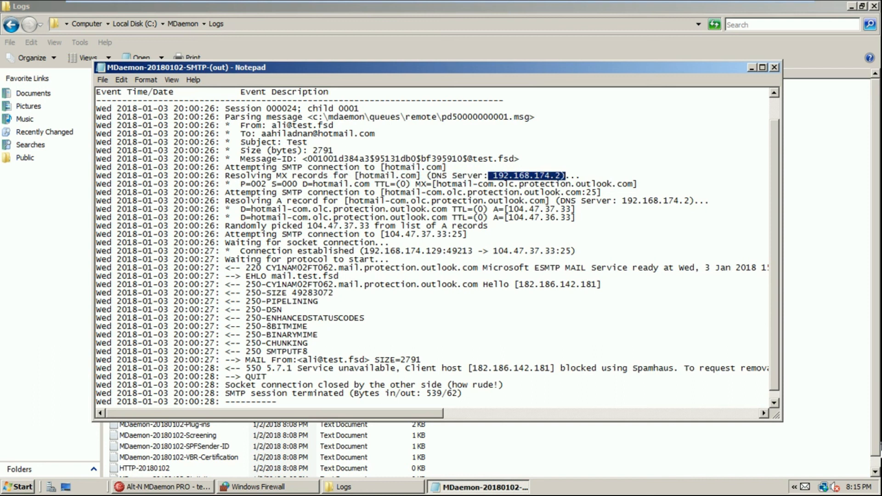
pyautogui.moveTo(273, 217); pyautogui.dragTo(462, 226)
pyautogui.moveTo(261, 243); pyautogui.dragTo(364, 251)
pyautogui.click(448, 251)
pyautogui.moveTo(448, 251); pyautogui.dragTo(473, 251)
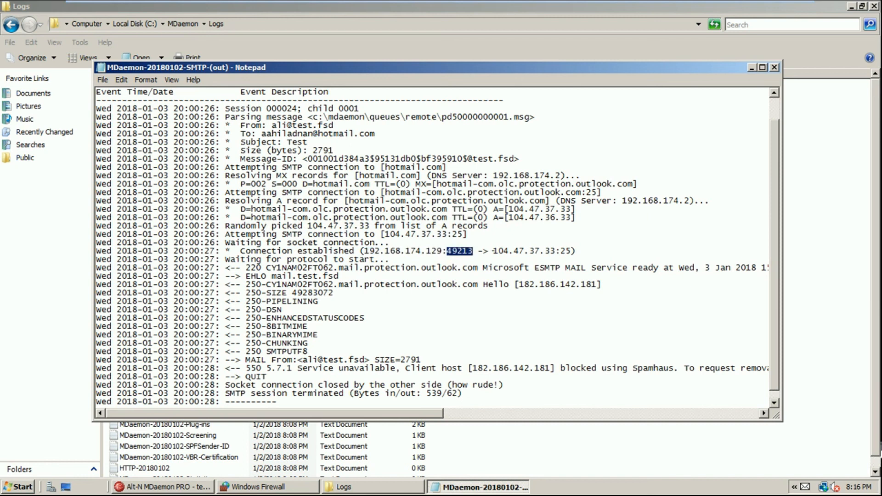
pyautogui.moveTo(493, 251); pyautogui.dragTo(571, 251)
pyautogui.scroll(-1, 511, 291)
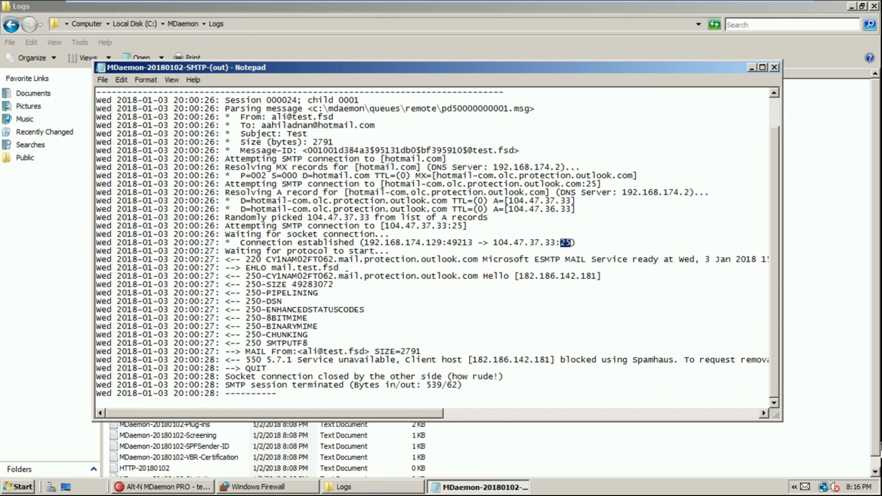
pyautogui.moveTo(281, 260); pyautogui.dragTo(339, 268)
pyautogui.click(334, 276)
pyautogui.moveTo(277, 268); pyautogui.dragTo(309, 326)
pyautogui.moveTo(262, 343); pyautogui.dragTo(355, 352)
pyautogui.moveTo(251, 360); pyautogui.dragTo(769, 360)
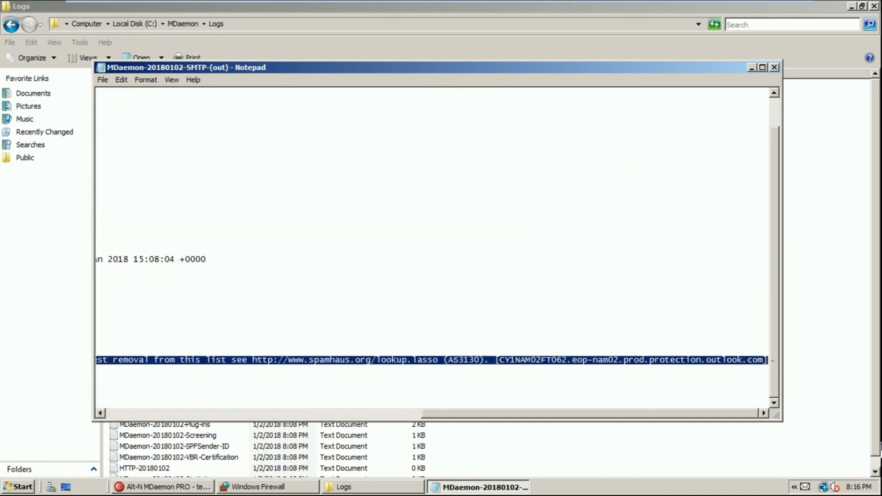
pyautogui.moveTo(537, 415); pyautogui.dragTo(230, 415)
pyautogui.click(241, 368)
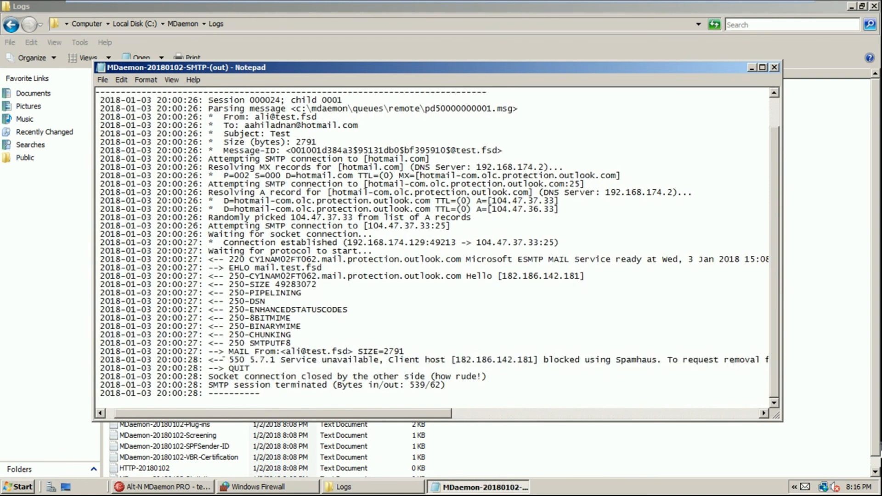
pyautogui.moveTo(398, 360); pyautogui.dragTo(642, 360)
pyautogui.moveTo(447, 416); pyautogui.dragTo(408, 398)
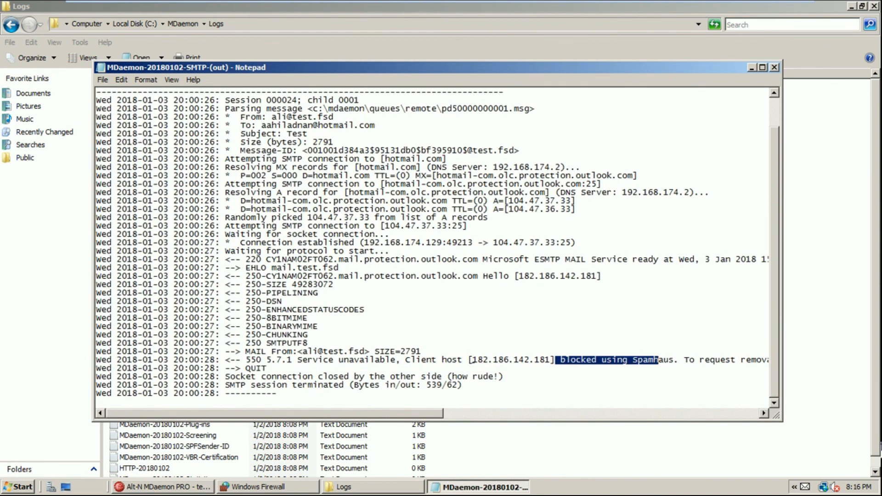
pyautogui.click(490, 352)
pyautogui.moveTo(349, 352); pyautogui.dragTo(423, 352)
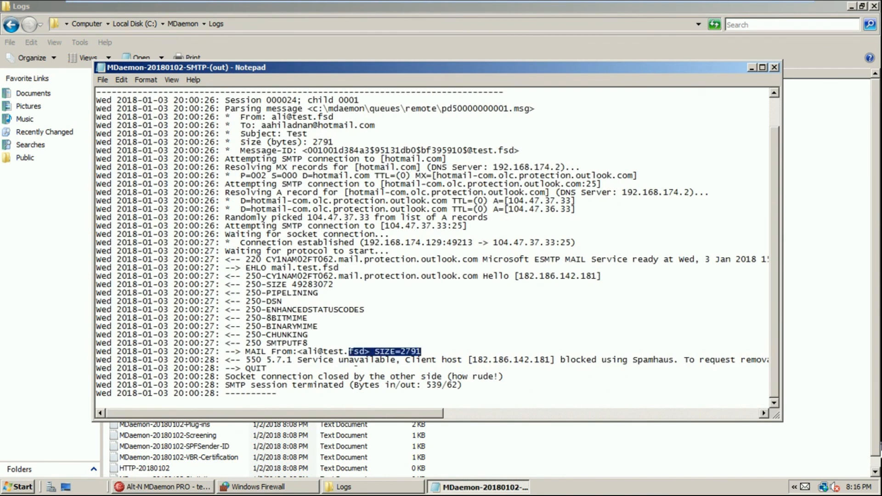
pyautogui.moveTo(241, 377); pyautogui.dragTo(462, 385)
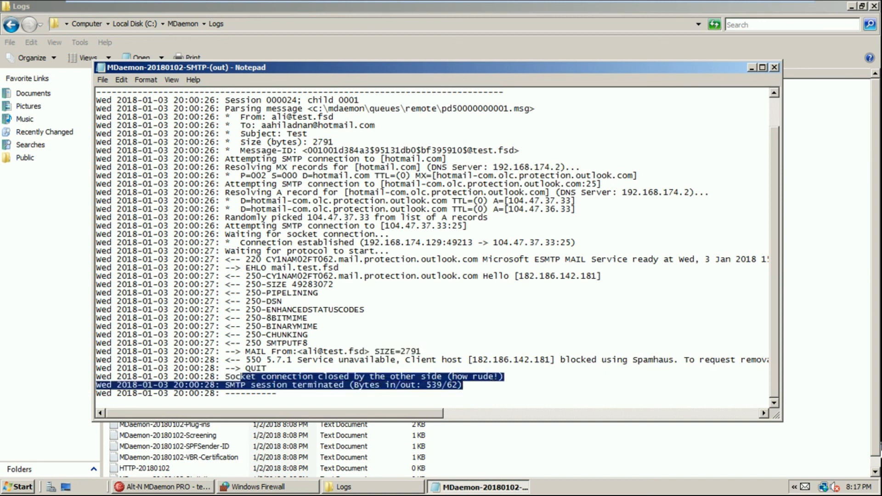
pyautogui.moveTo(317, 360); pyautogui.dragTo(493, 360)
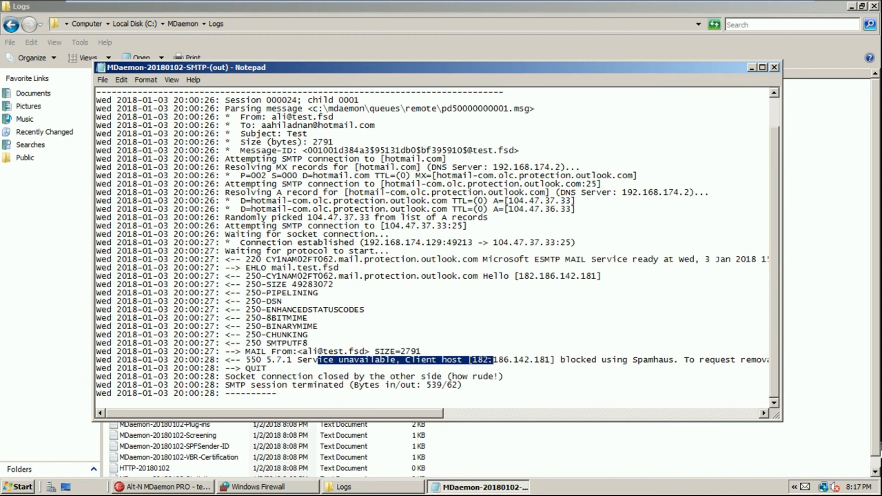
pyautogui.moveTo(236, 1)
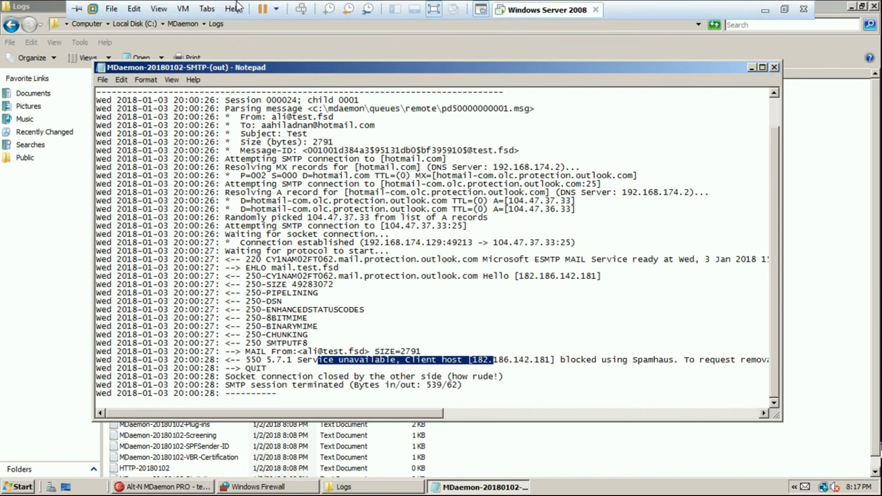
# Exit the virtual machine's full-screen mode and bring the Outlook inbox forward
pyautogui.click(160, 9)
pyautogui.moveTo(183, 10)
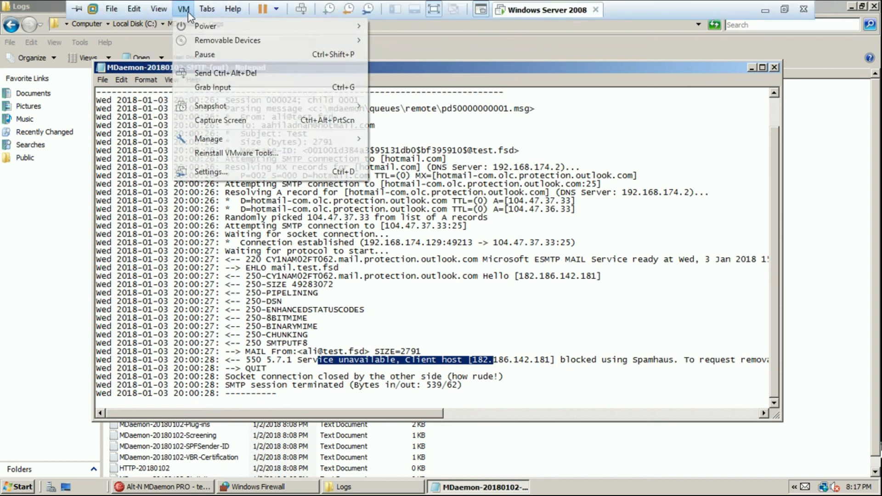
pyautogui.moveTo(190, 28)
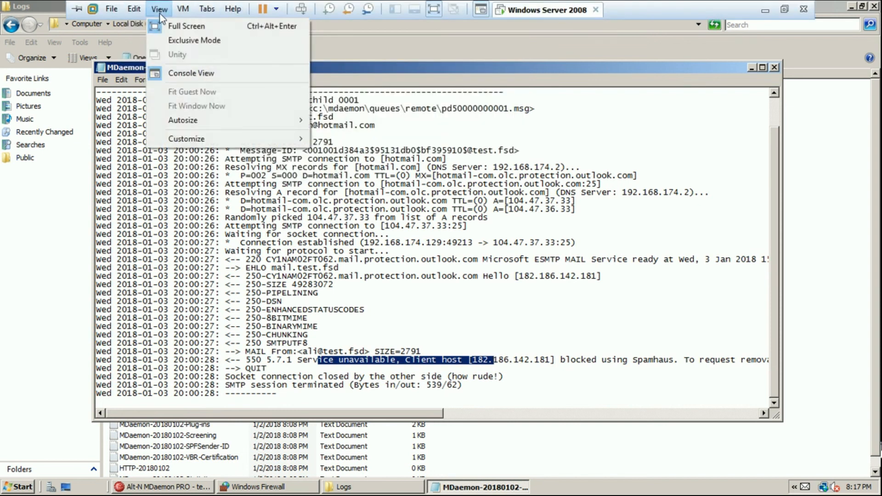
pyautogui.click(163, 26)
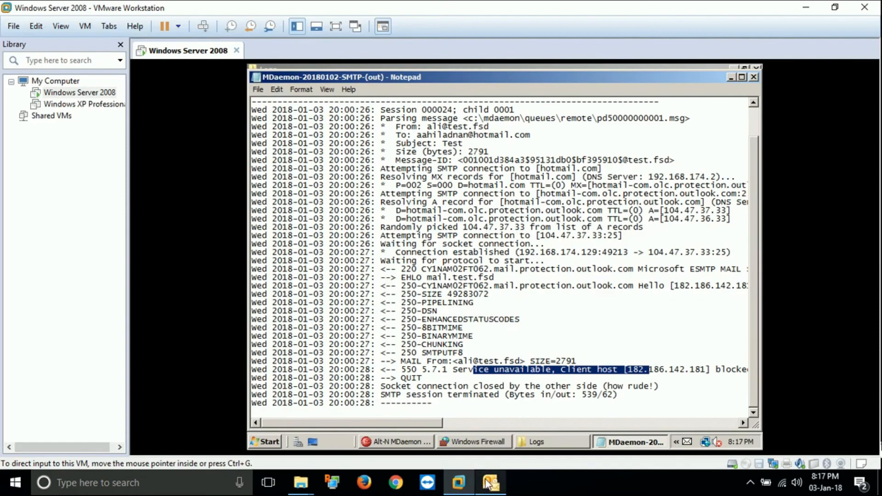
pyautogui.click(490, 484)
# Send a 'Test Mail' message saying 'This is my test mail to you, please ignore.' to the external recipient
pyautogui.click(15, 51)
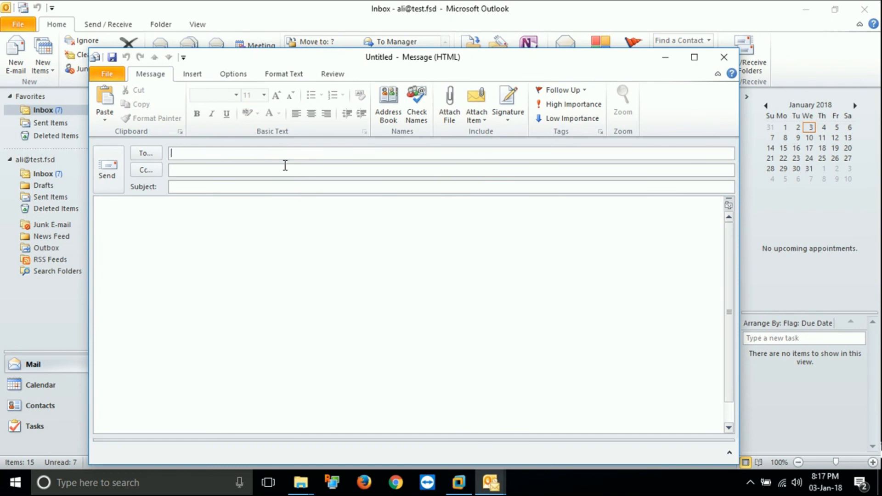
pyautogui.press('Tab')
pyautogui.press('Tab')
pyautogui.write('Test Ma')
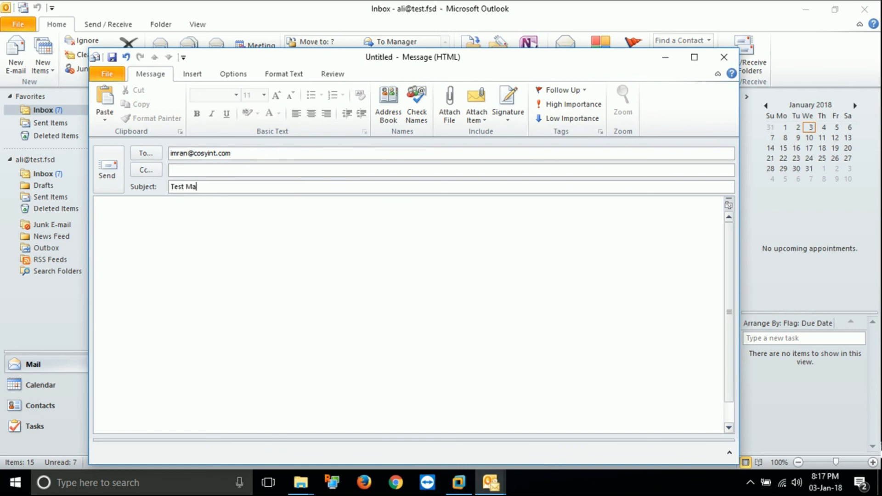
pyautogui.write('il')
pyautogui.press('Tab')
pyautogui.write('This is m')
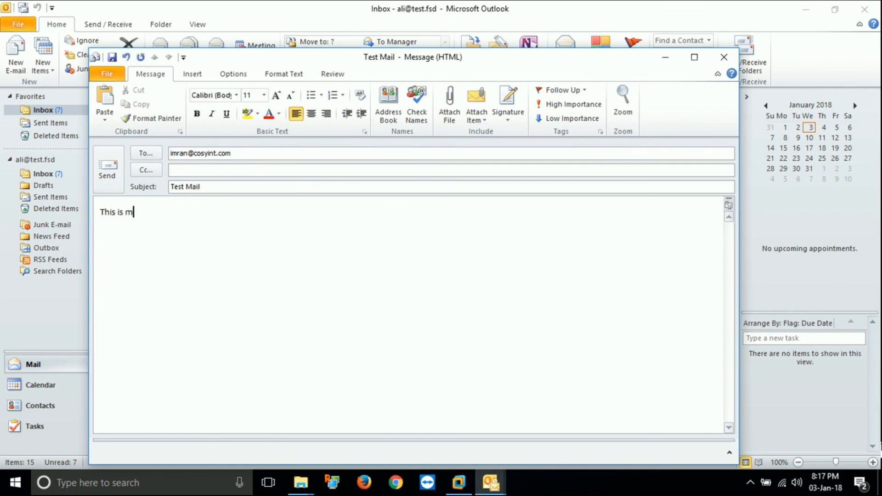
pyautogui.write('y test mail to you, please ignore.')
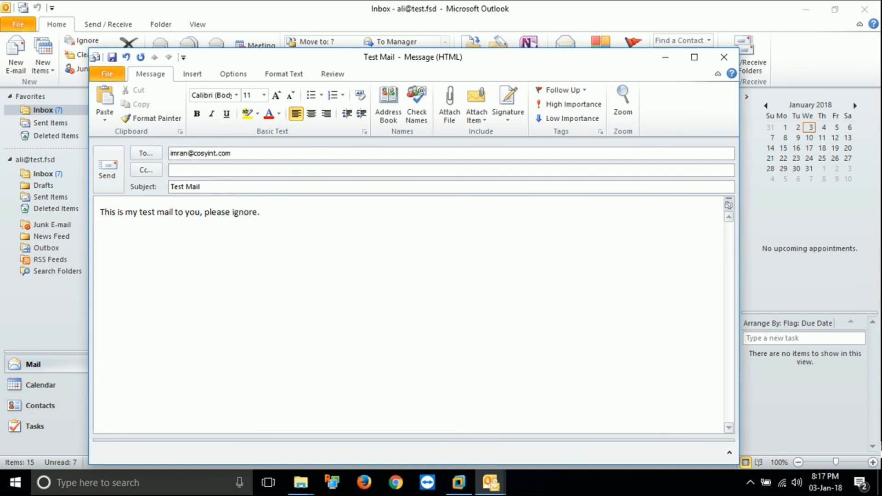
pyautogui.click(105, 99)
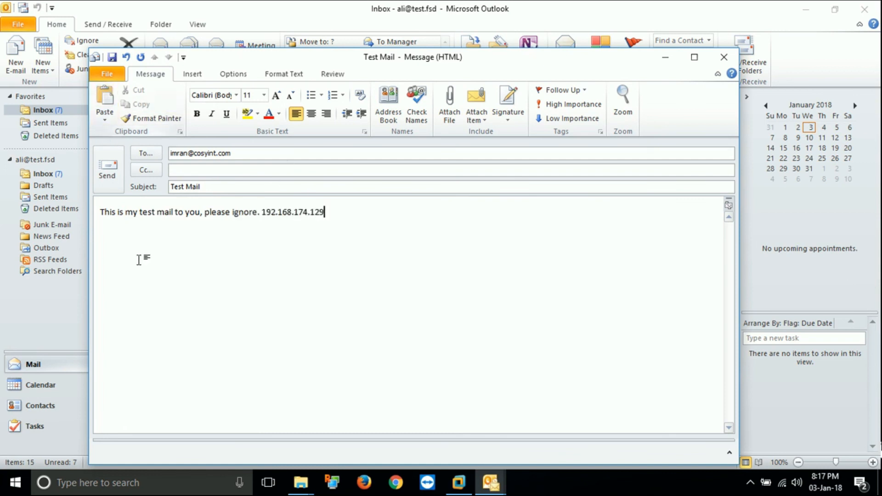
pyautogui.press('BackSpace')
pyautogui.press('BackSpace')
pyautogui.press('BackSpace')
pyautogui.press('BackSpace')
pyautogui.press('BackSpace')
pyautogui.press('BackSpace')
pyautogui.press('BackSpace')
pyautogui.press('BackSpace')
pyautogui.click(107, 169)
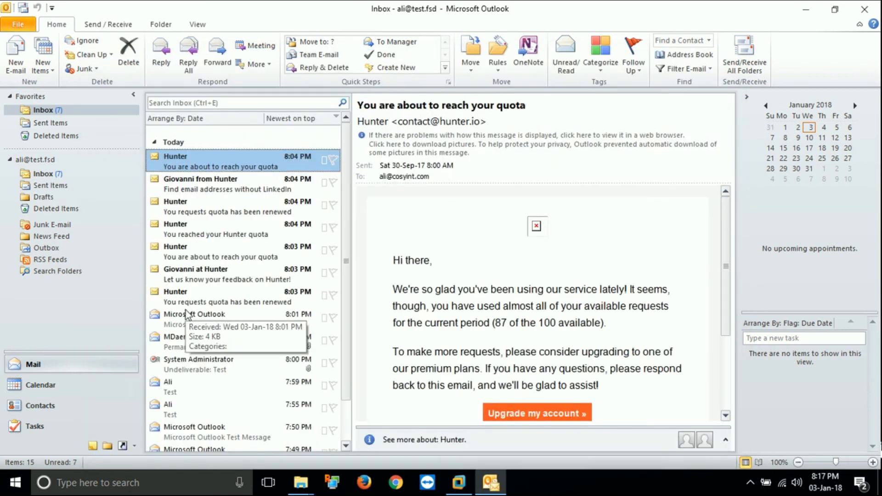
# Run Send/Receive All Folders three times, then return to the virtual machine
pyautogui.click(741, 51)
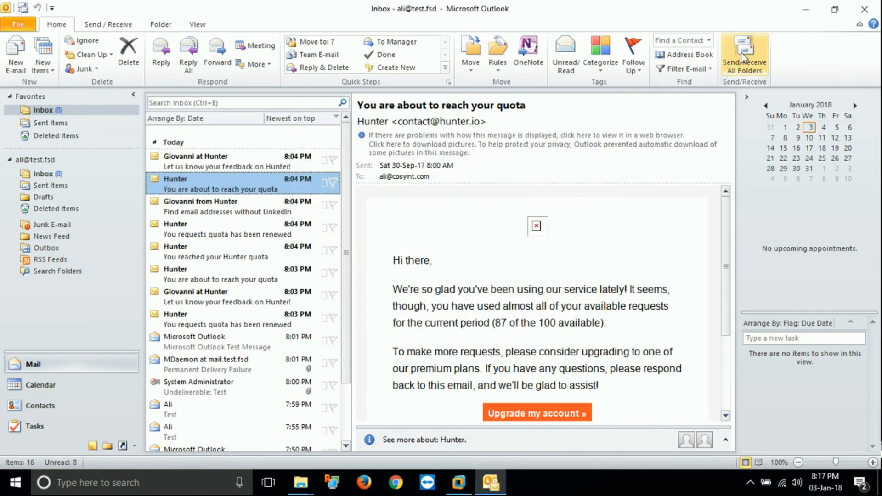
pyautogui.click(741, 52)
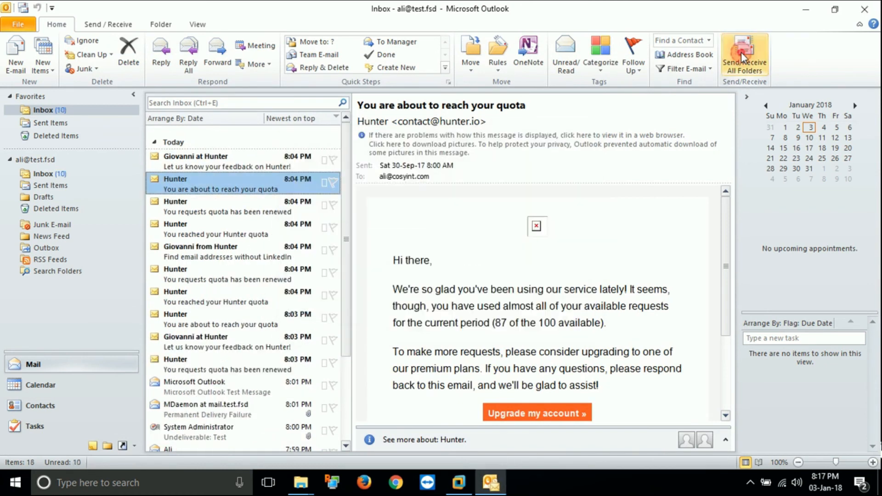
pyautogui.click(741, 51)
pyautogui.click(459, 483)
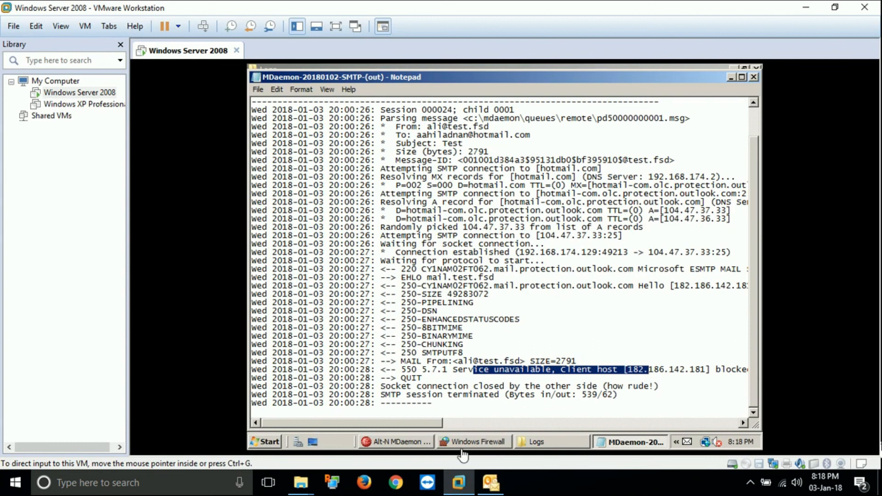
# In MDaemon, check the SMTP messages (out) count of 1 and the outgoing SMTP sessions
pyautogui.click(405, 442)
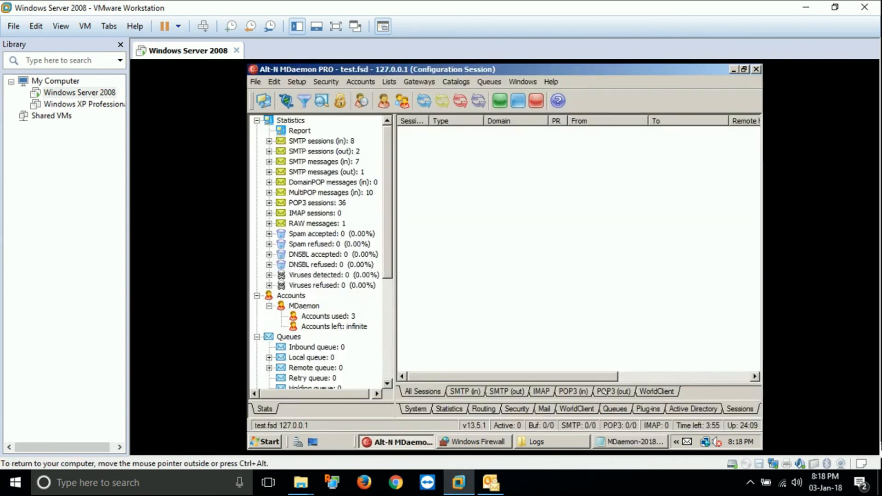
pyautogui.click(343, 173)
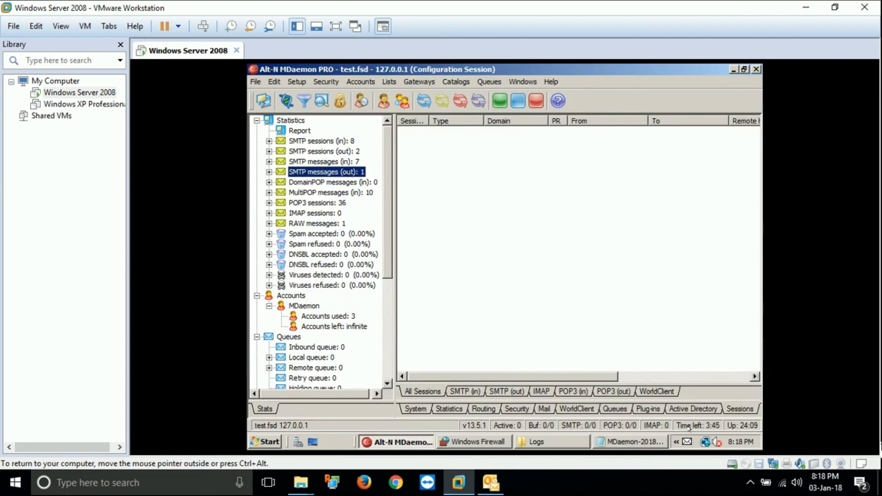
pyautogui.click(731, 409)
pyautogui.click(493, 391)
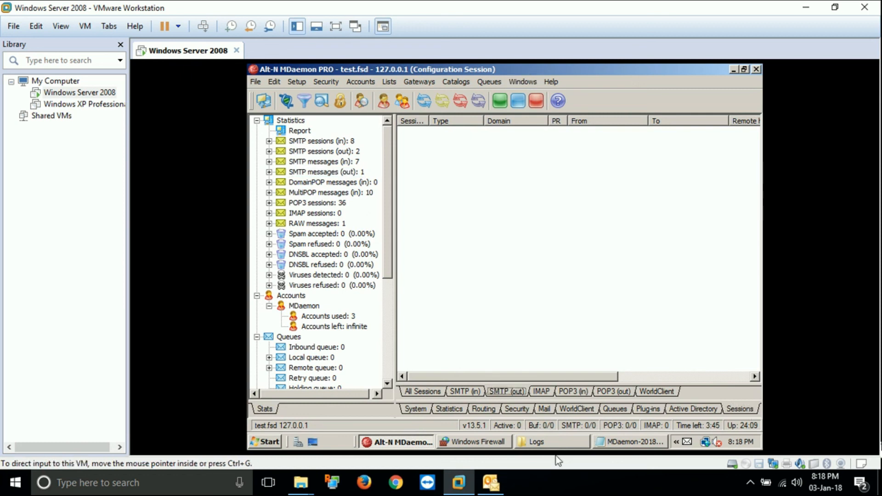
# Close the outdated SMTP-(out) Notepad window and bring the Logs folder back
pyautogui.rightClick(625, 442)
pyautogui.click(626, 435)
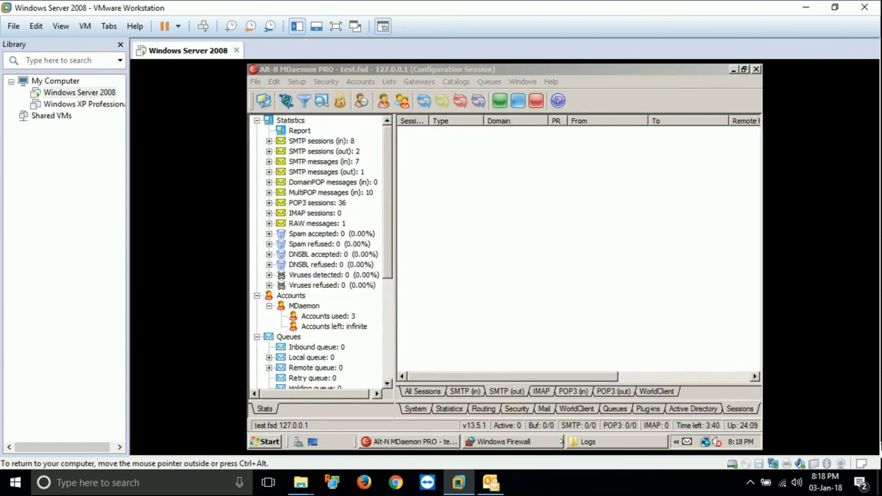
pyautogui.click(590, 441)
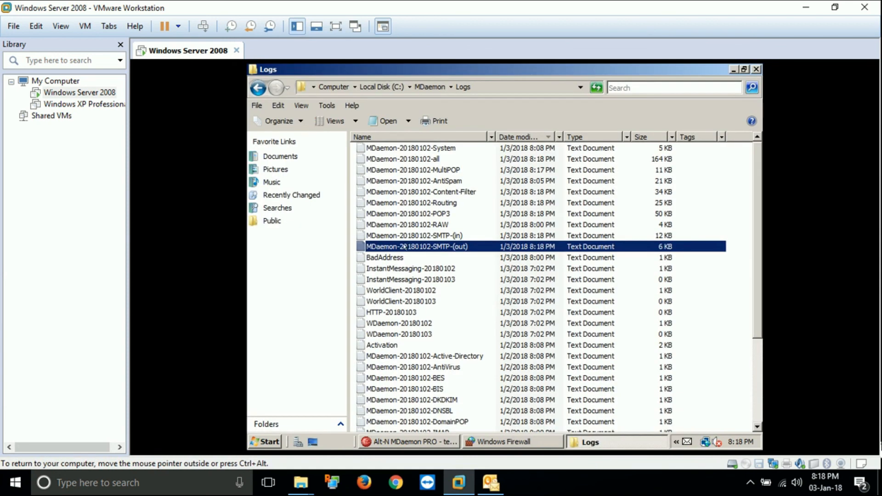
# Open the refreshed SMTP-(out) log and highlight the new Test Mail session entries
pyautogui.doubleClick(405, 247)
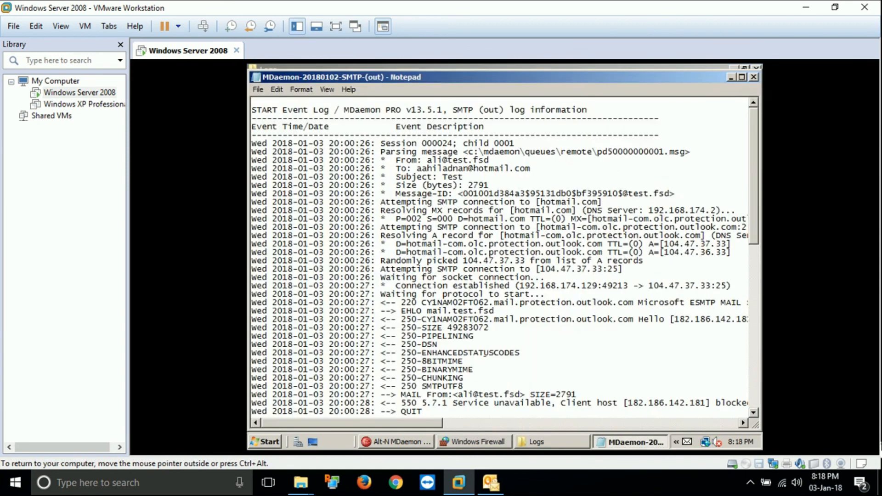
pyautogui.scroll(-9, 501, 258)
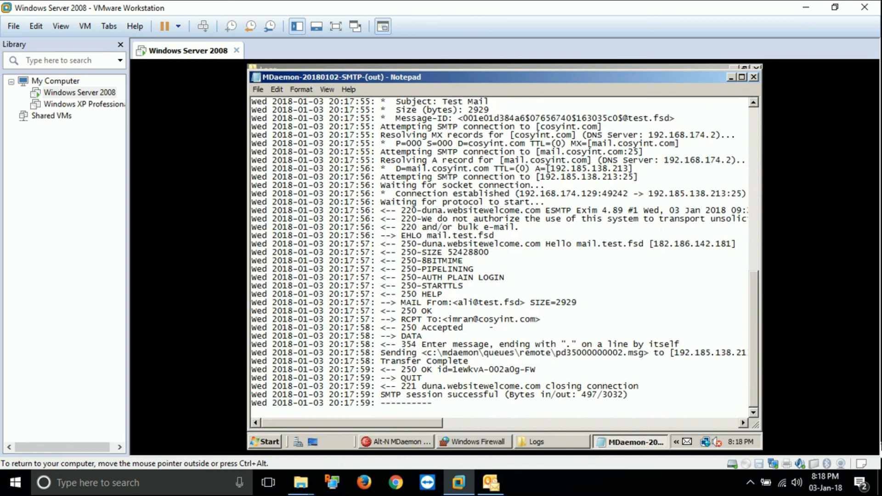
pyautogui.scroll(2, 505, 256)
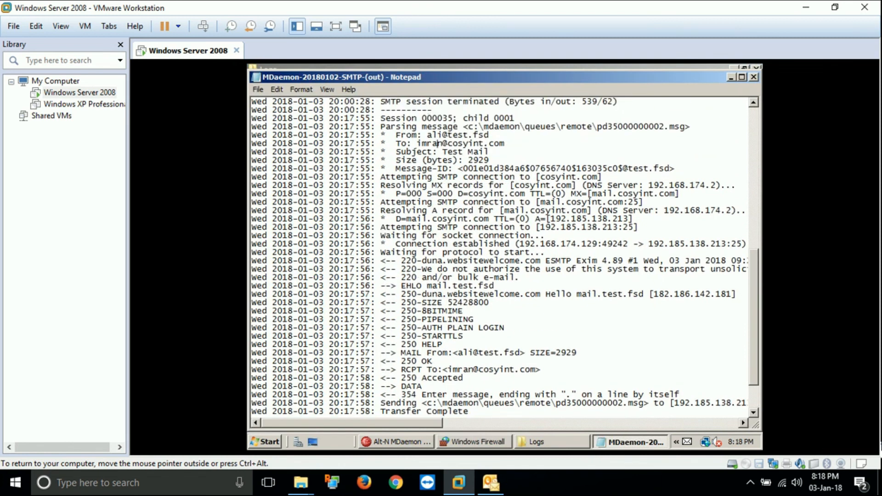
pyautogui.moveTo(251, 118); pyautogui.dragTo(595, 322)
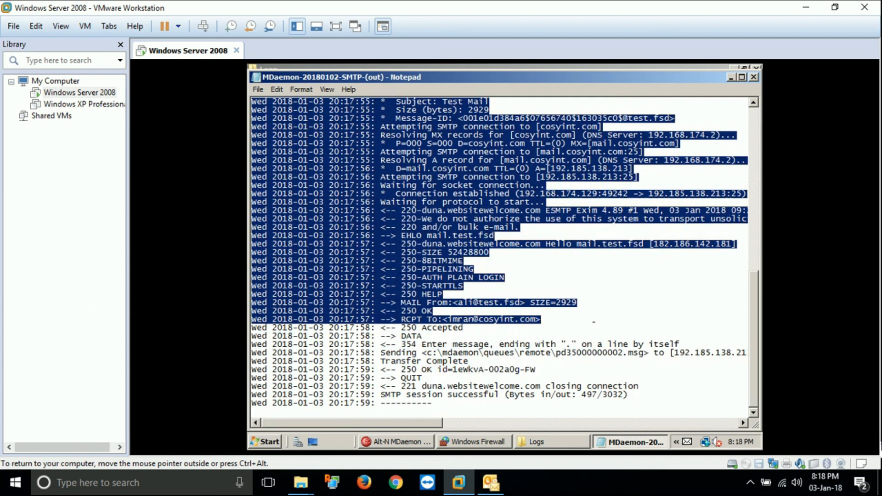
# Highlight the 'SMTP session successful' line and the '250 Accepted' reply
pyautogui.click(409, 396)
pyautogui.moveTo(386, 395); pyautogui.dragTo(629, 395)
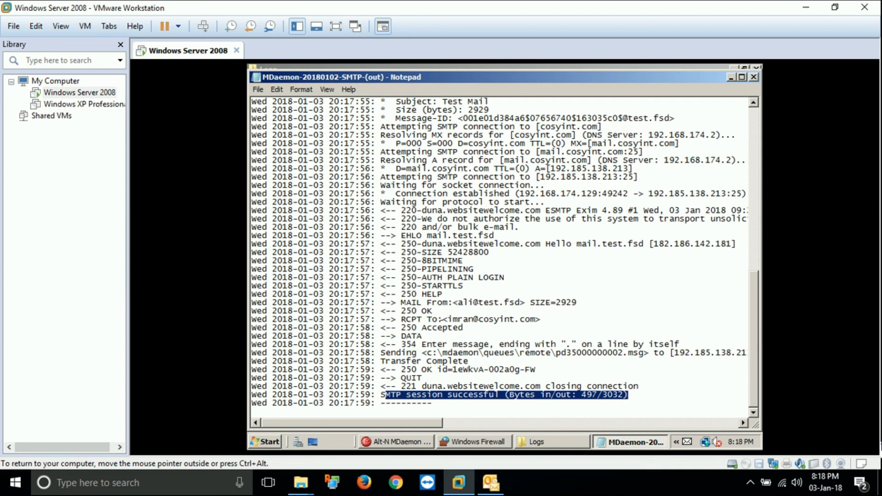
pyautogui.moveTo(397, 328); pyautogui.dragTo(466, 328)
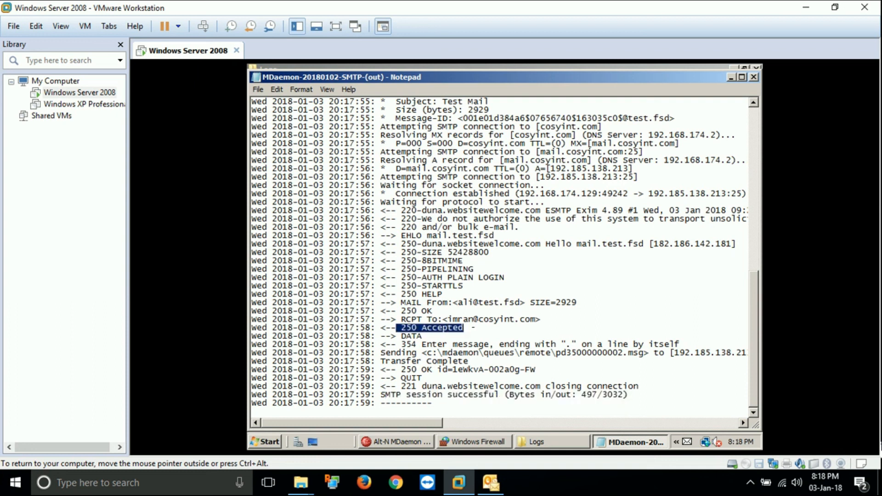
pyautogui.click(427, 328)
pyautogui.moveTo(401, 328); pyautogui.dragTo(464, 327)
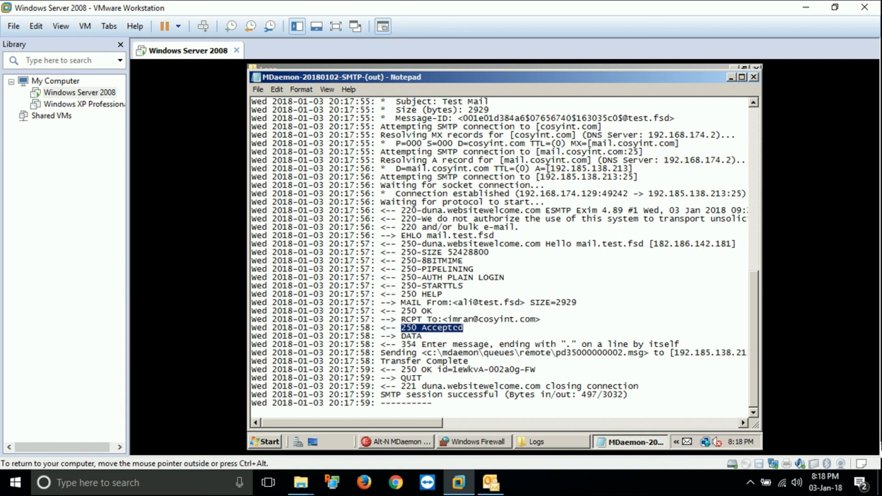